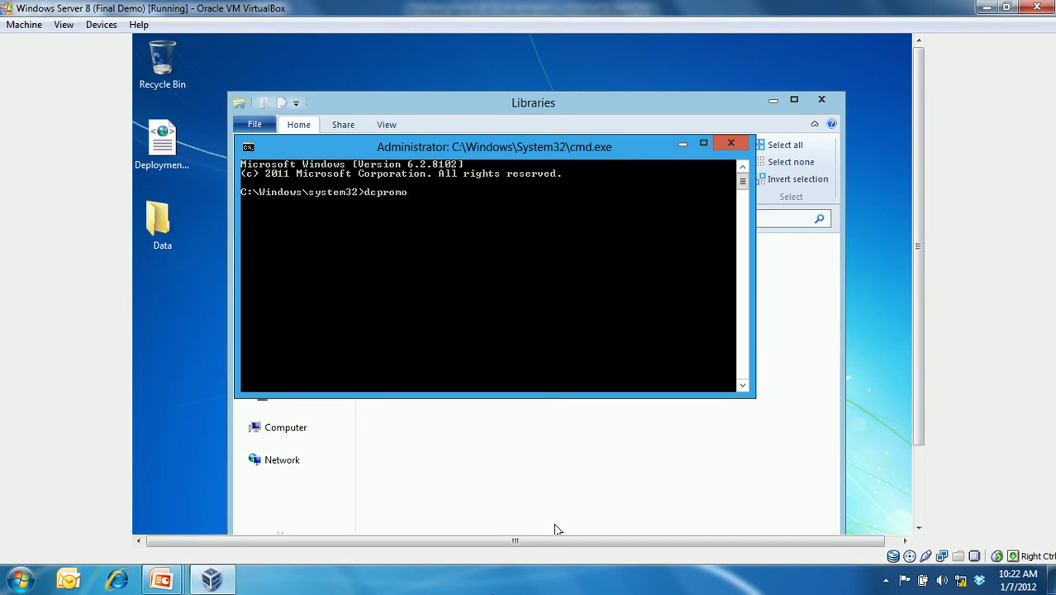
- Run dcpromo in the guest command prompt to bring up the AD DS Installer notice
{"action": "left_click", "coordinate": [637, 581]}
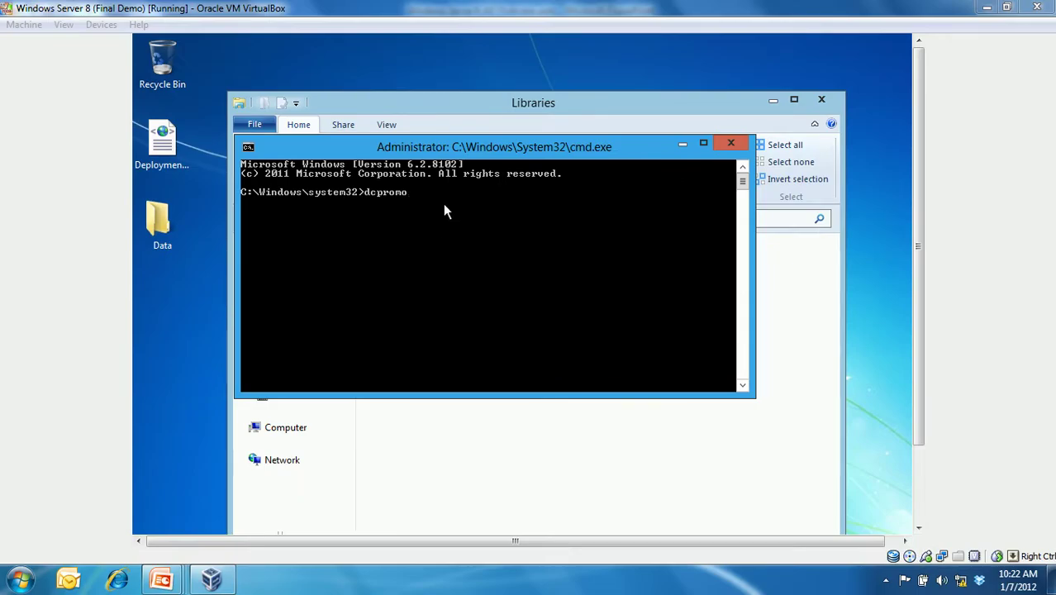
{"action": "left_click", "coordinate": [643, 221]}
{"action": "key", "text": "Return"}
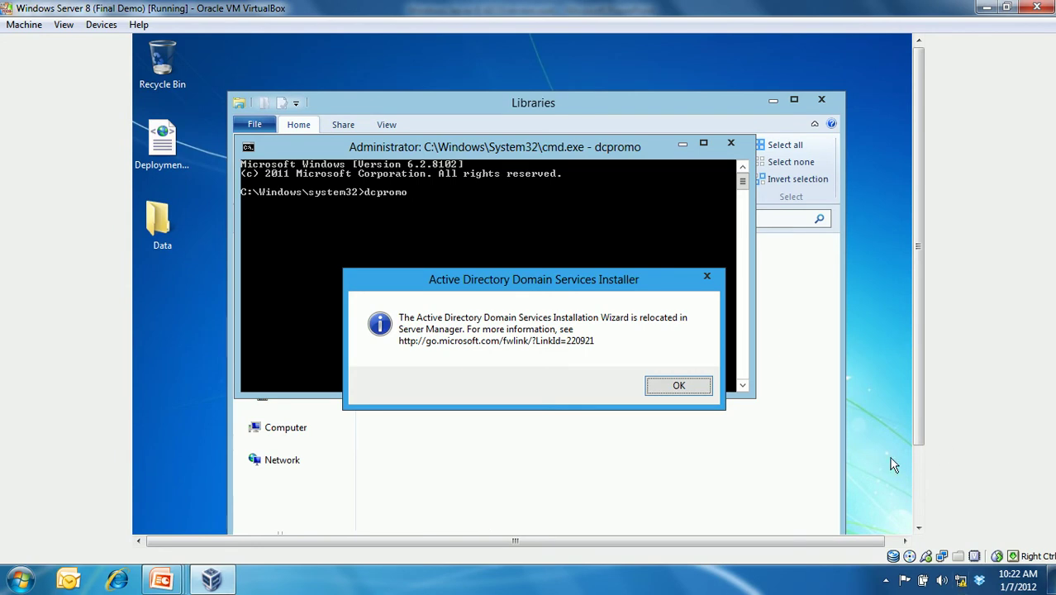
{"action": "left_click", "coordinate": [840, 583]}
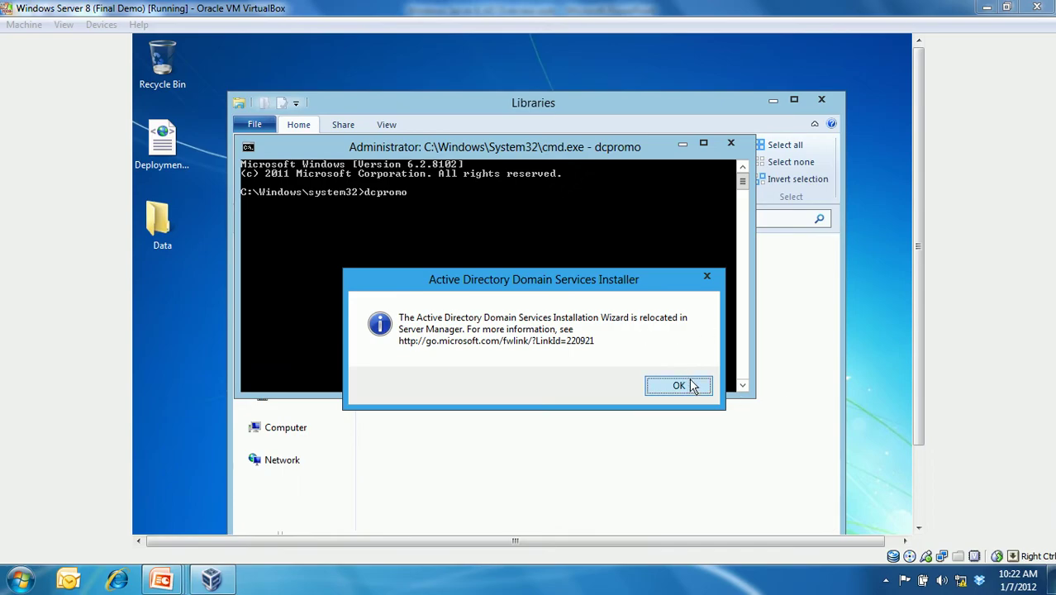
- Dismiss the notice that the AD DS Installation Wizard moved to Server Manager
{"action": "left_click", "coordinate": [720, 277]}
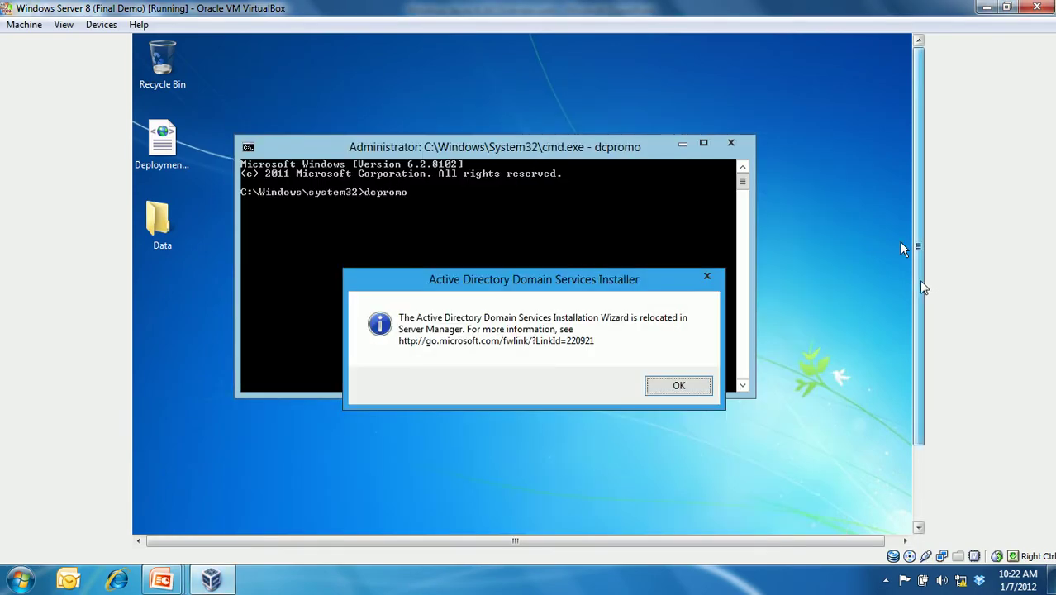
{"action": "left_click_drag", "start_coordinate": [921, 281], "coordinate": [921, 356]}
{"action": "left_click", "coordinate": [699, 295]}
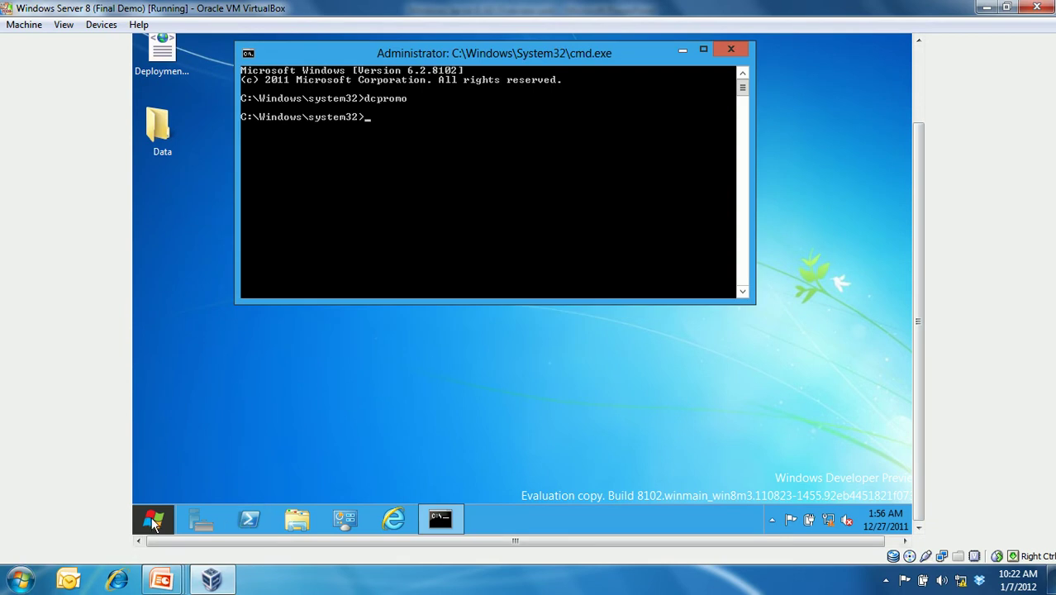
- Launch Active Directory Administrative Center from the Start screen, then bring the guest taskbar back into view
{"action": "left_click", "coordinate": [153, 520]}
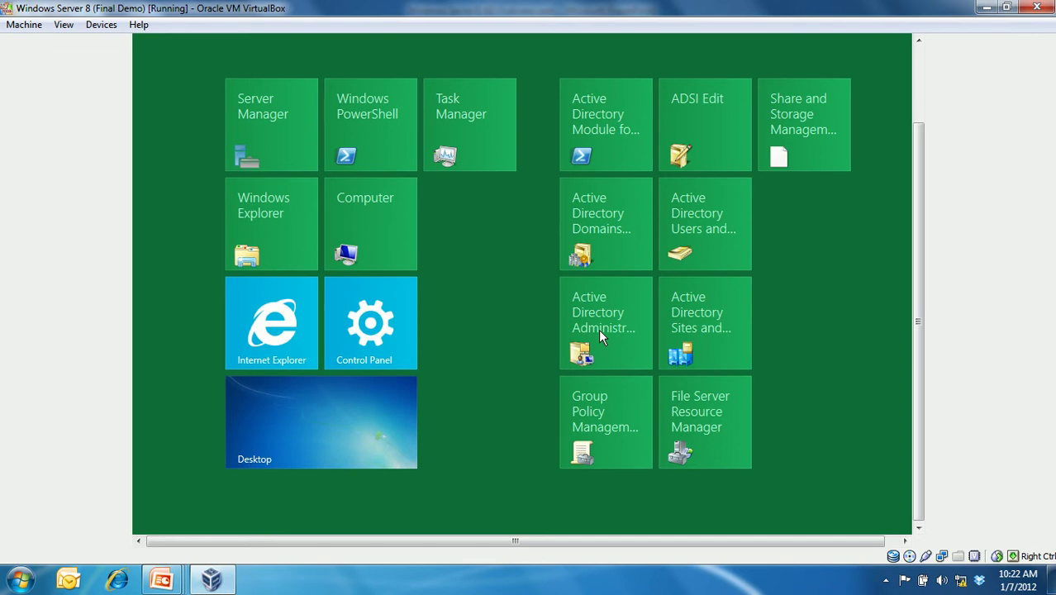
{"action": "left_click", "coordinate": [600, 334]}
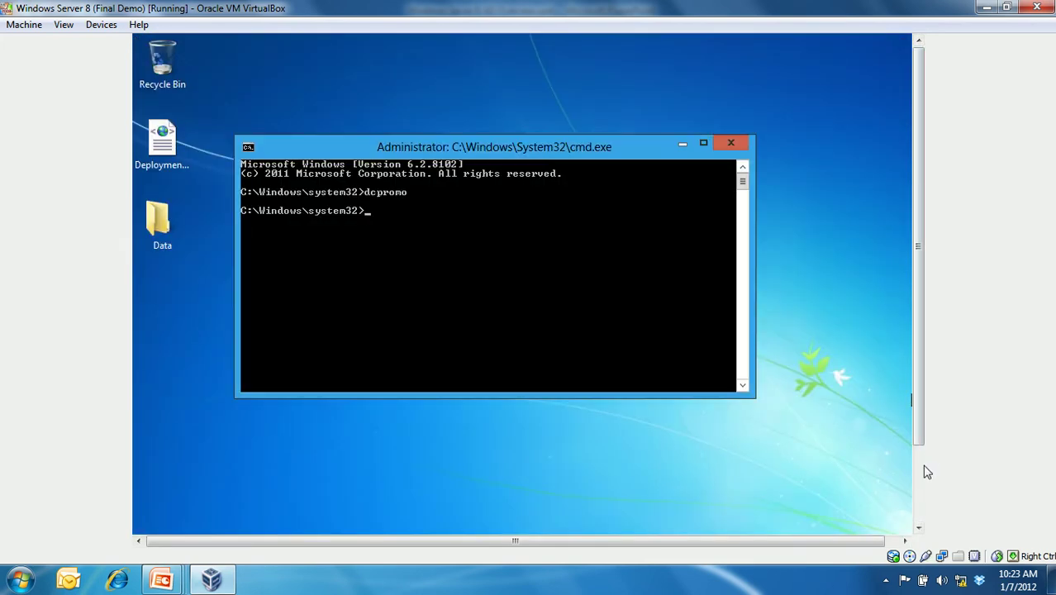
{"action": "scroll", "coordinate": [926, 472], "scroll_direction": "down", "scroll_amount": 3}
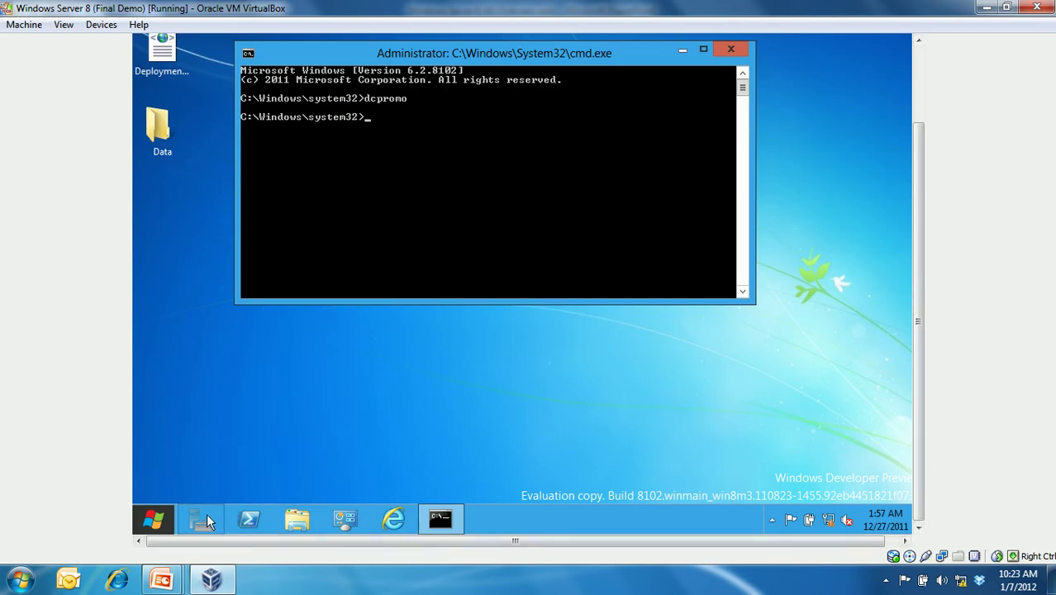
- From Server Manager, start Add Roles and Features and continue with Role-based or Feature-based Installation
{"action": "left_click", "coordinate": [207, 514]}
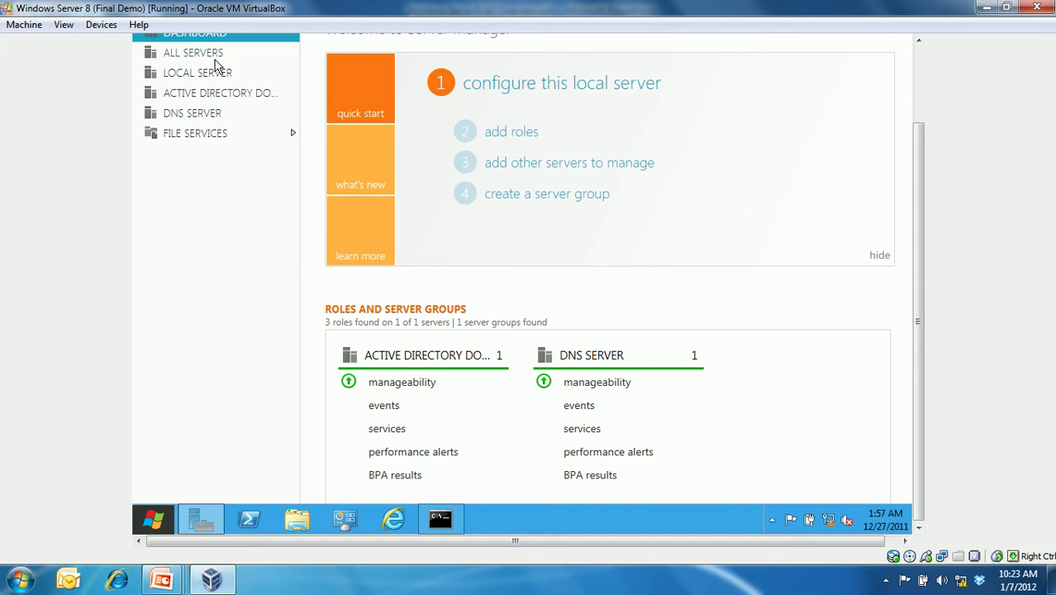
{"action": "left_click", "coordinate": [503, 135]}
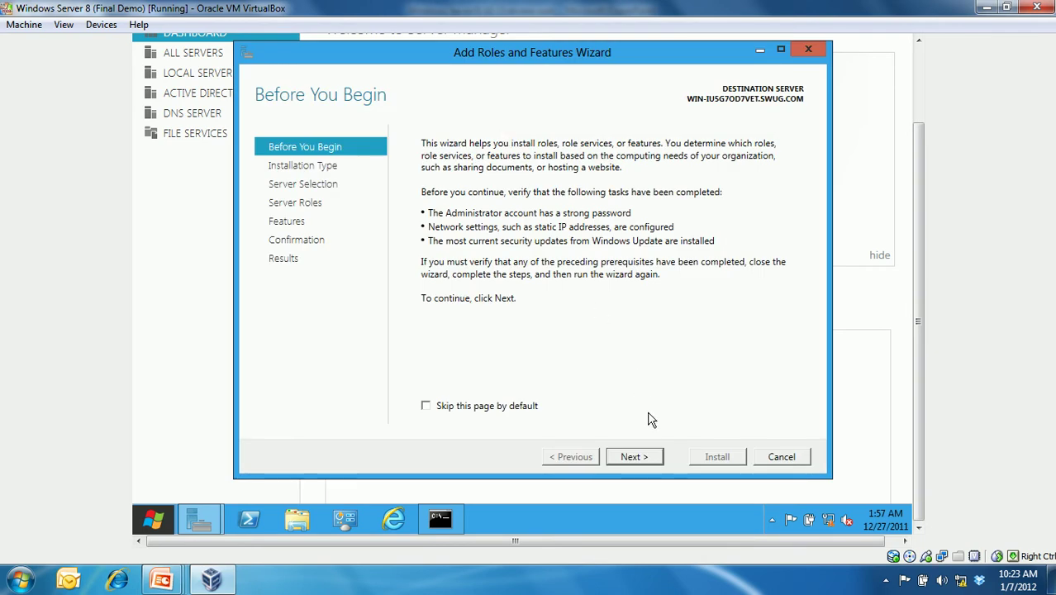
{"action": "left_click", "coordinate": [633, 457]}
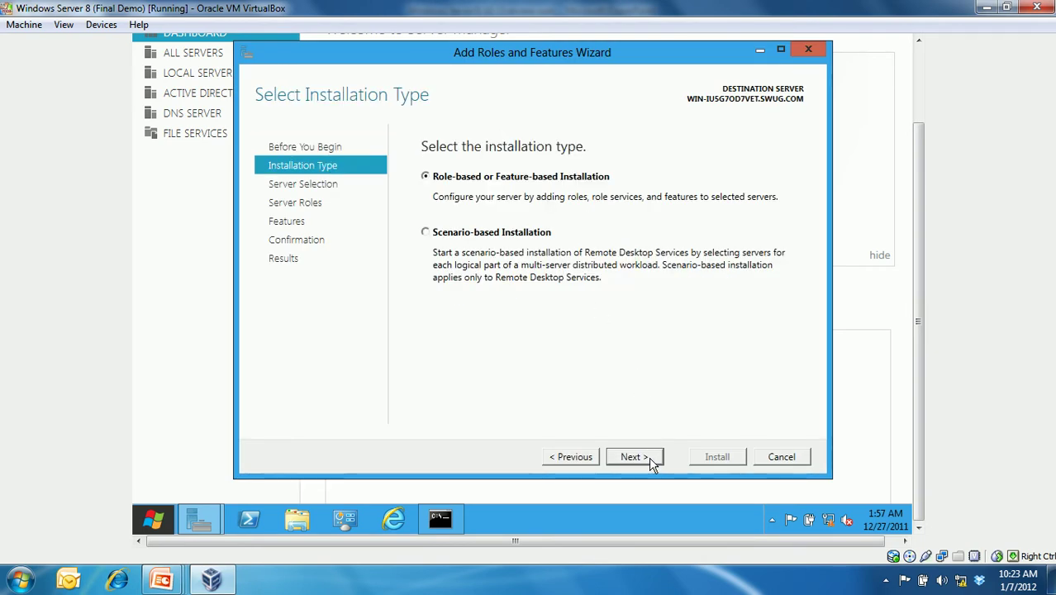
{"action": "left_click", "coordinate": [651, 463]}
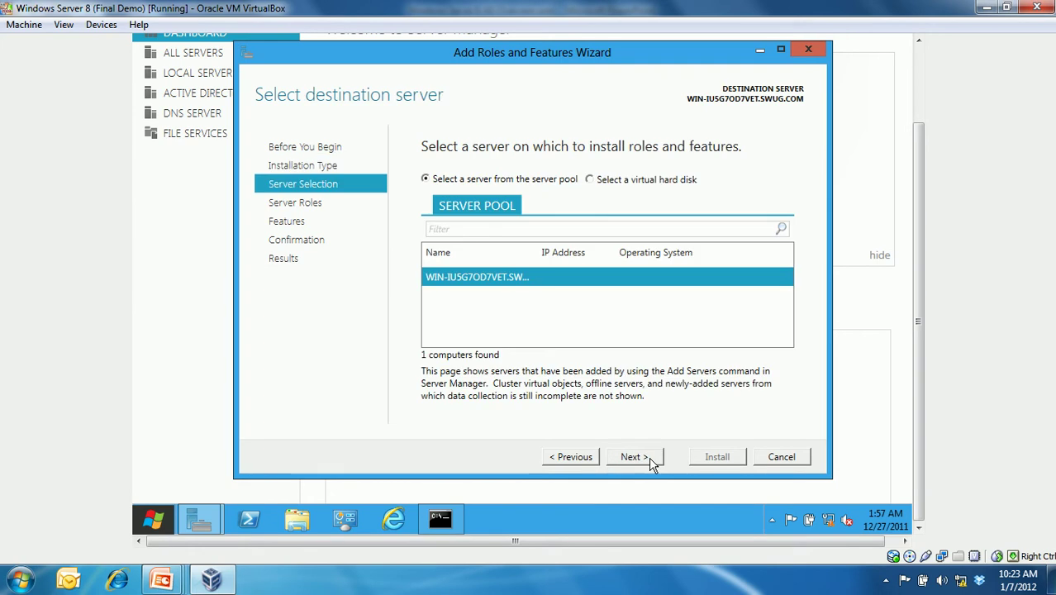
- Keep the chosen destination server and review the Select Server Roles list, including AD DS and DNS Server
{"action": "left_click", "coordinate": [647, 592]}
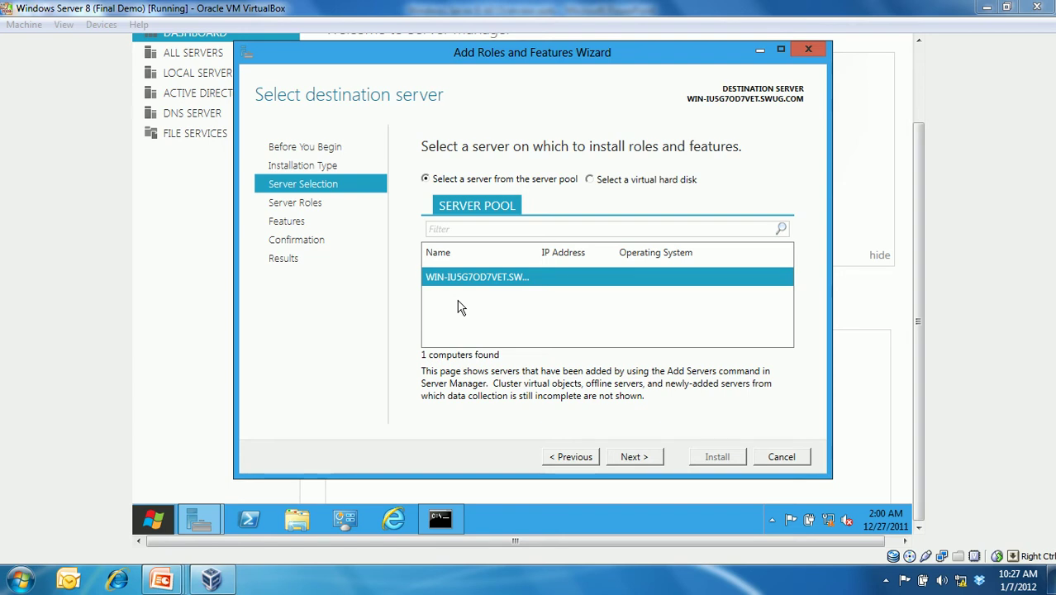
{"action": "left_click", "coordinate": [635, 457]}
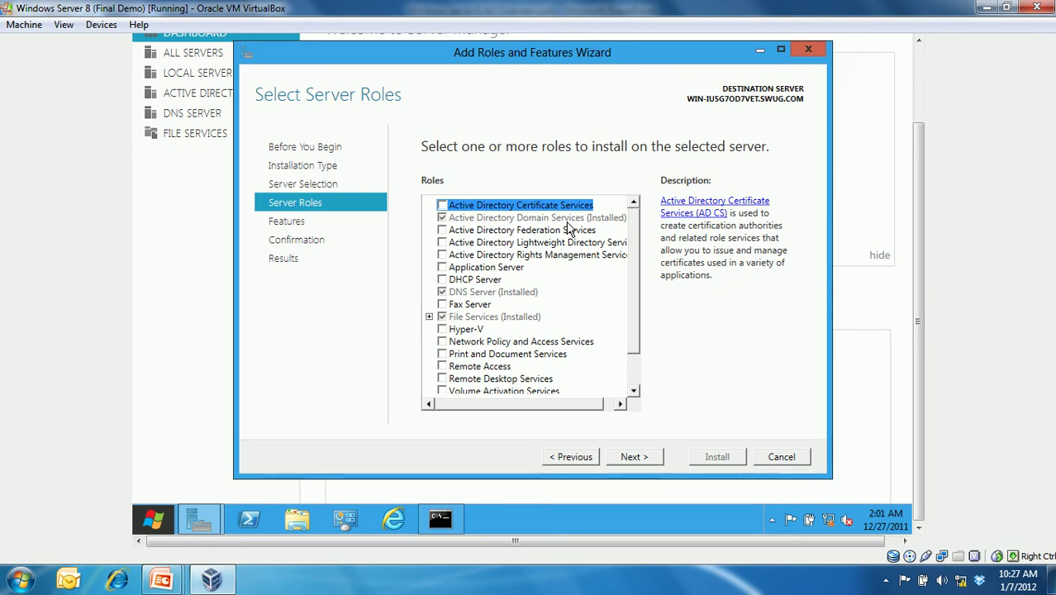
{"action": "left_click", "coordinate": [632, 374]}
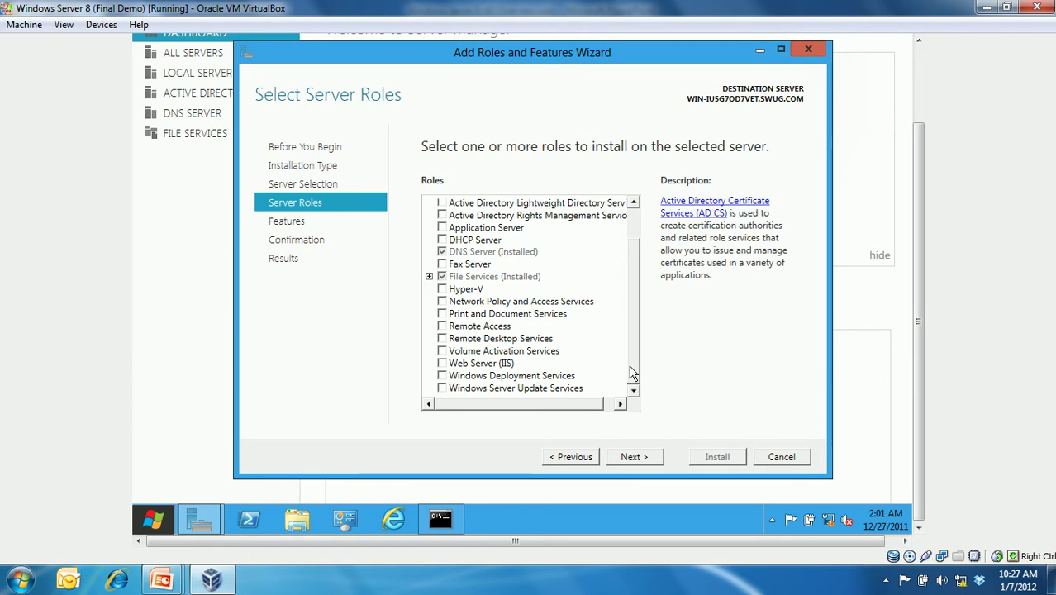
- Advance to Select Features and view the Server Graphical Shell description
{"action": "left_click", "coordinate": [635, 457]}
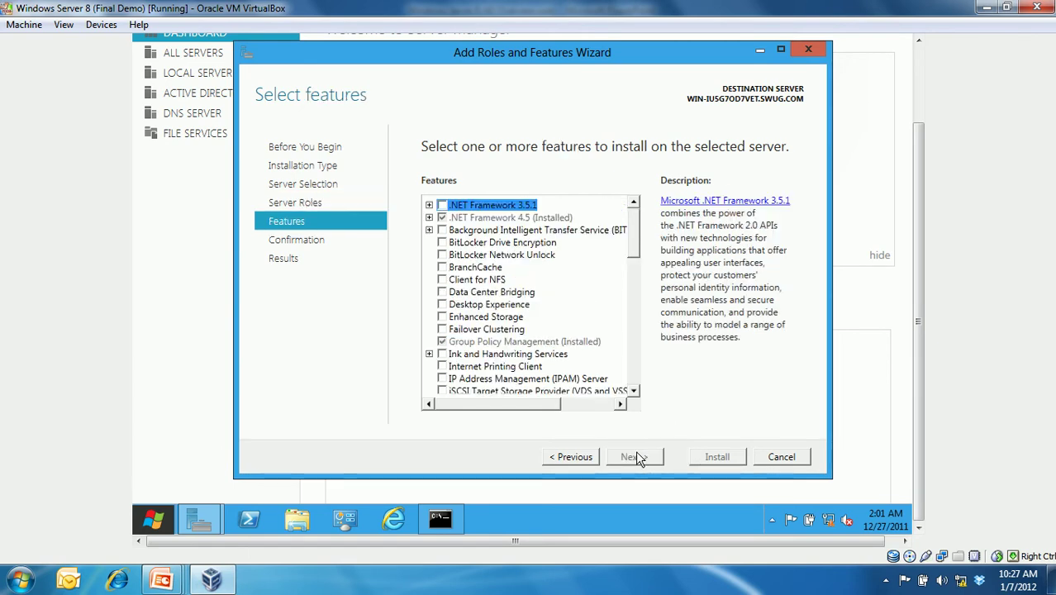
{"action": "left_click", "coordinate": [636, 361]}
{"action": "left_click", "coordinate": [636, 362]}
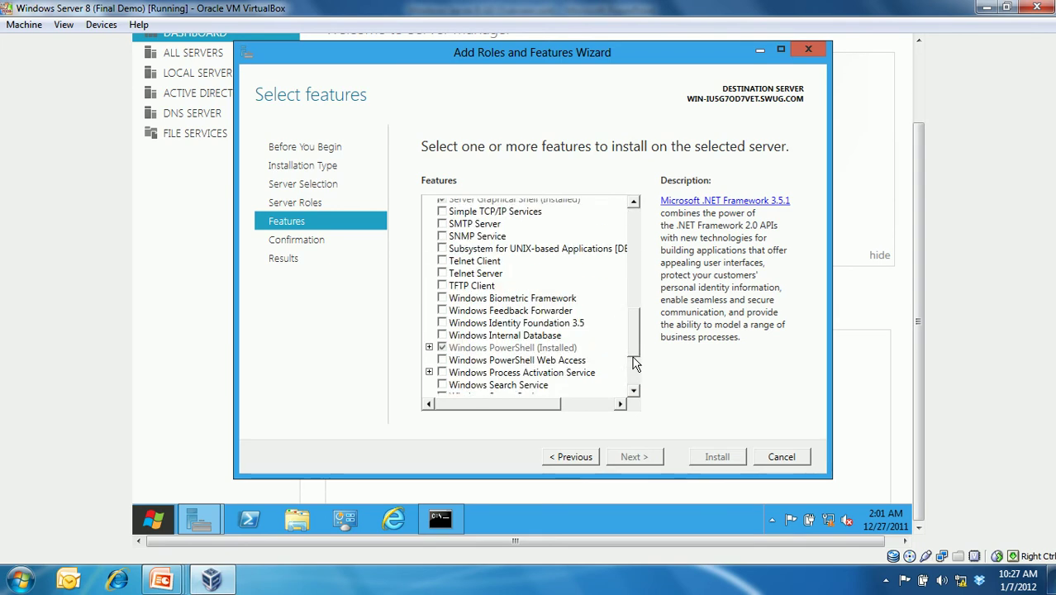
{"action": "scroll", "coordinate": [634, 354], "scroll_direction": "up", "scroll_amount": 3}
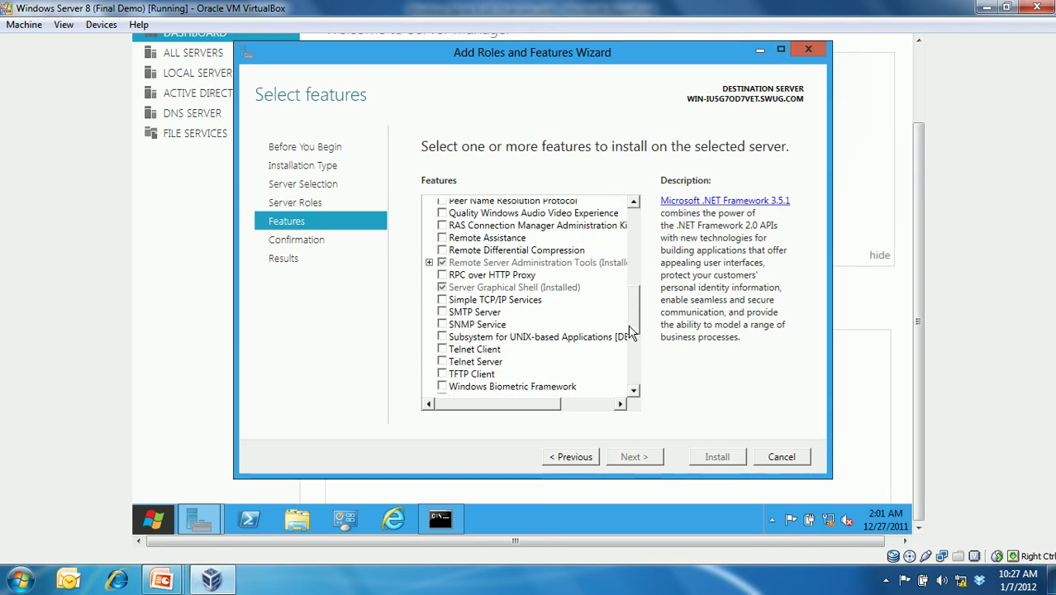
{"action": "left_click", "coordinate": [568, 291]}
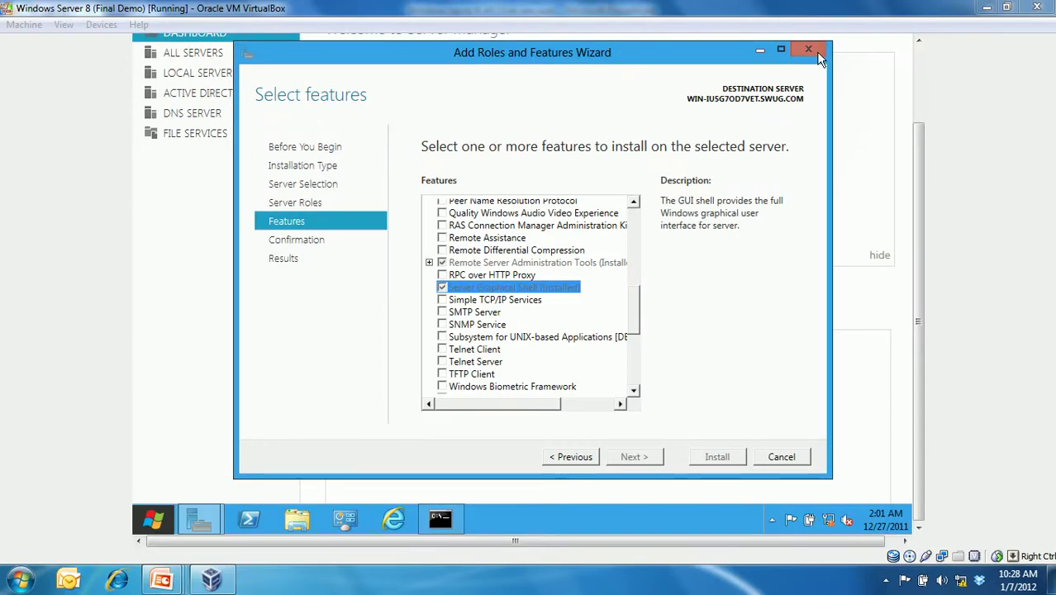
- Cancel the Add Roles and Features Wizard and confirm with Yes
{"action": "left_click", "coordinate": [816, 51]}
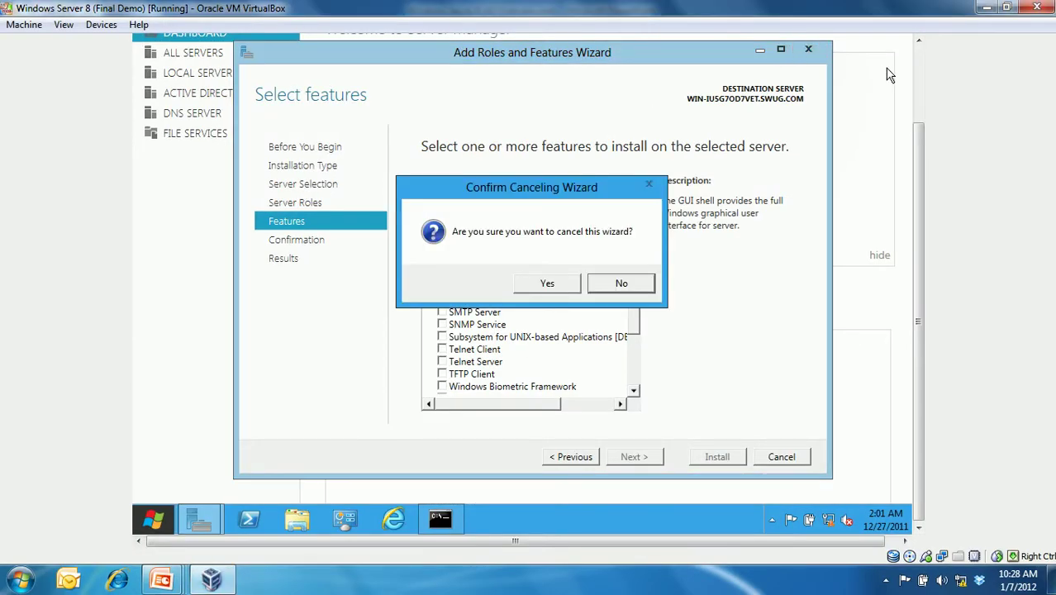
{"action": "left_click", "coordinate": [567, 285]}
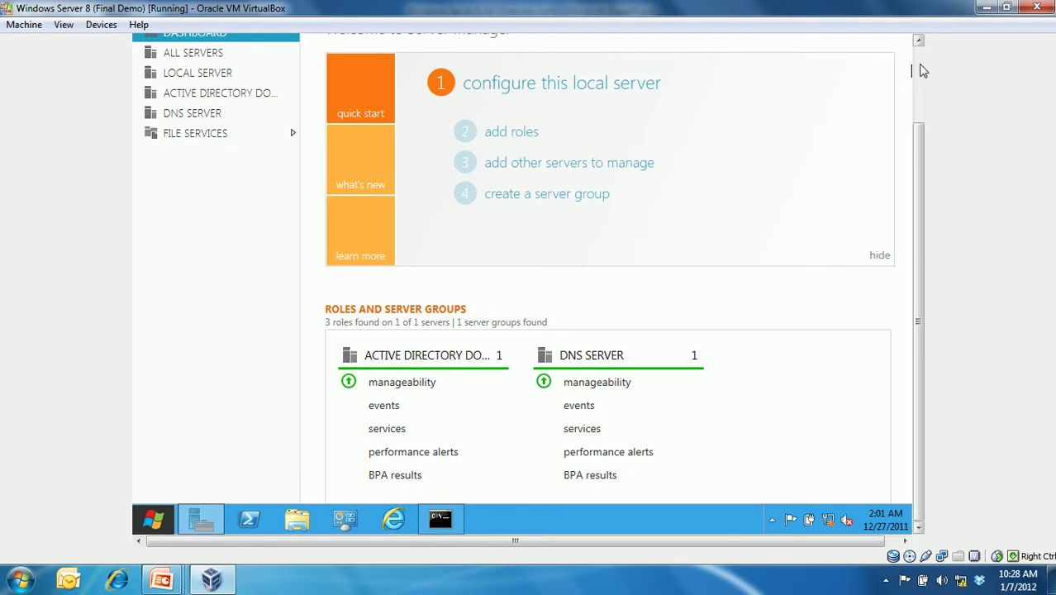
{"action": "scroll", "coordinate": [917, 41], "scroll_direction": "up", "scroll_amount": 3}
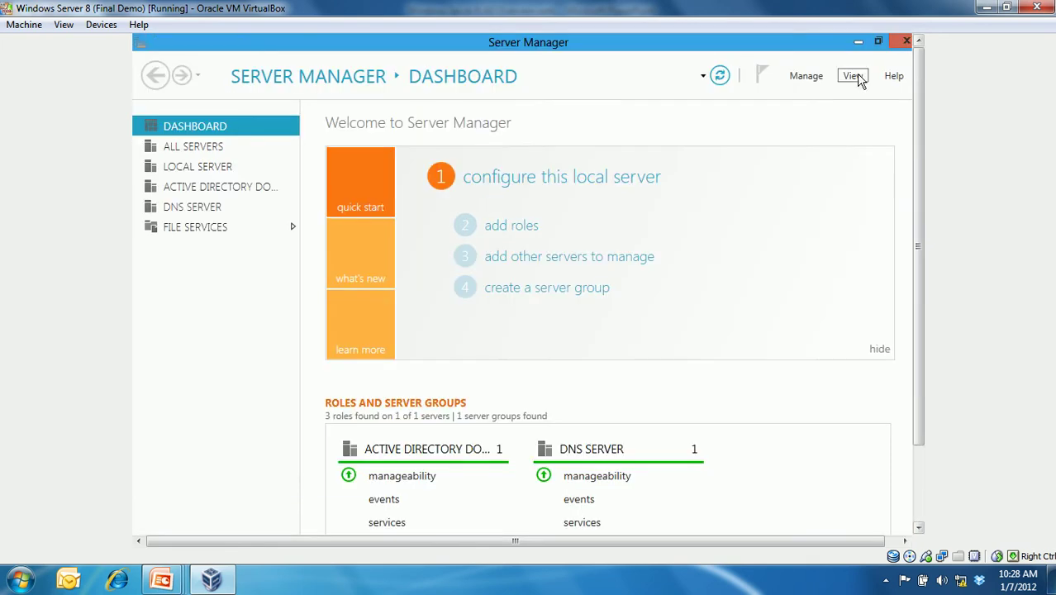
- Relaunch Add Roles and Features from Manage to the installation type page, then switch to the AD Overview slides
{"action": "left_click", "coordinate": [807, 81]}
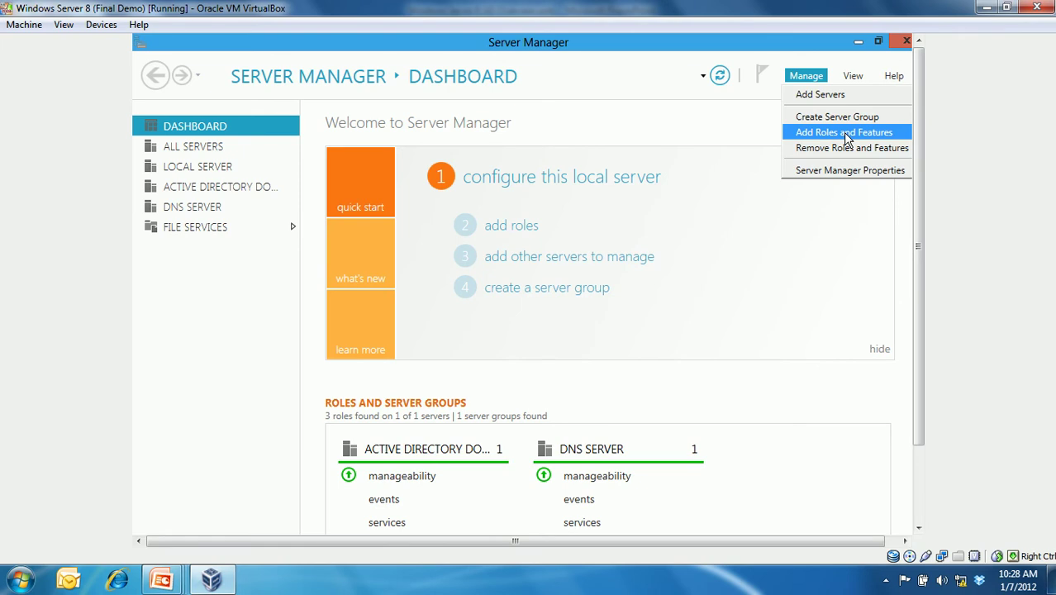
{"action": "left_click", "coordinate": [847, 135]}
{"action": "left_click_drag", "start_coordinate": [744, 163], "coordinate": [707, 74]}
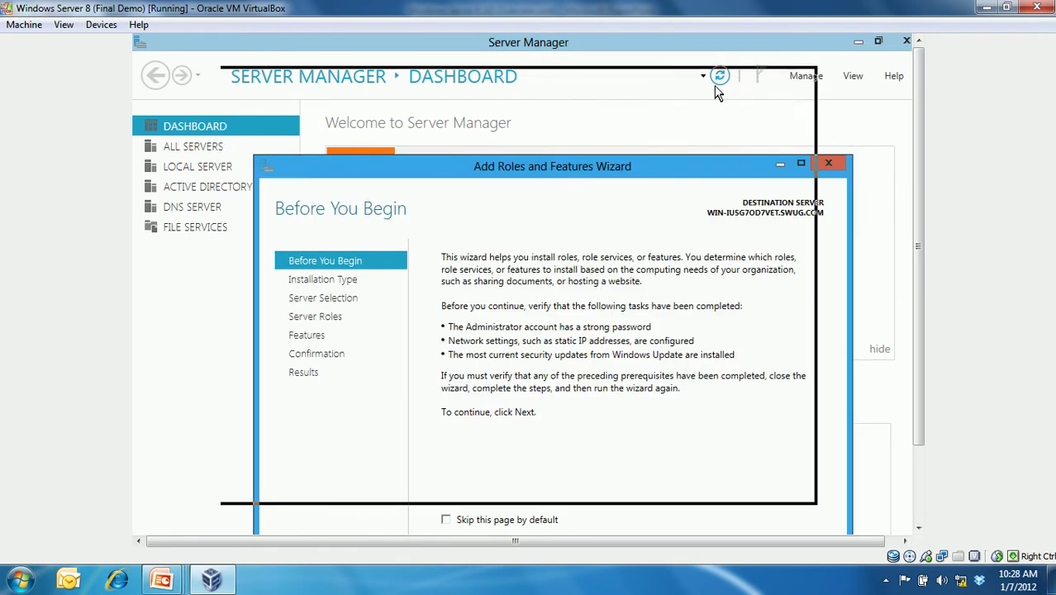
{"action": "left_click", "coordinate": [646, 483]}
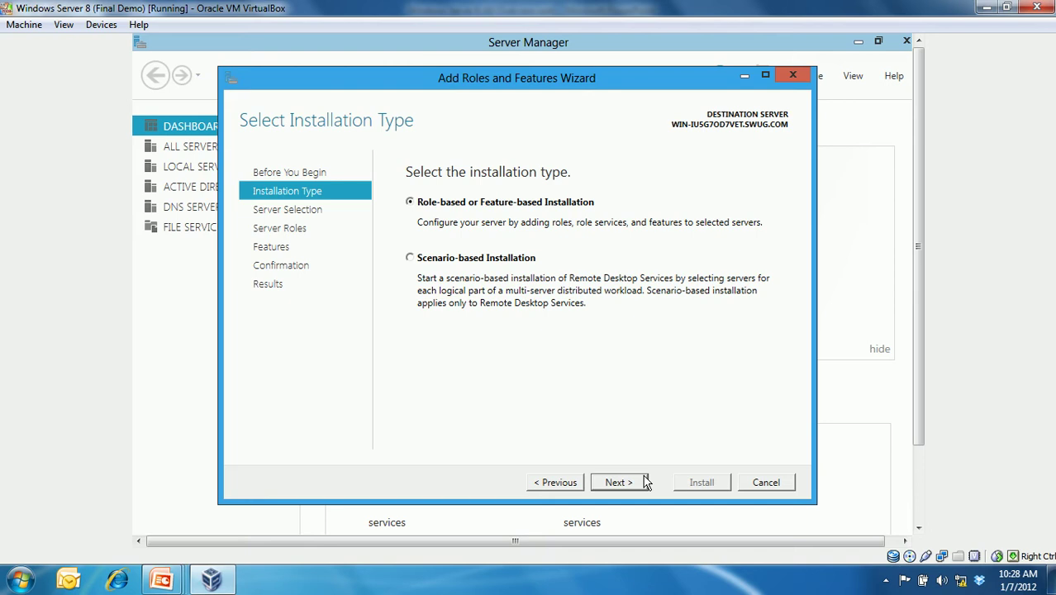
{"action": "left_click", "coordinate": [160, 582]}
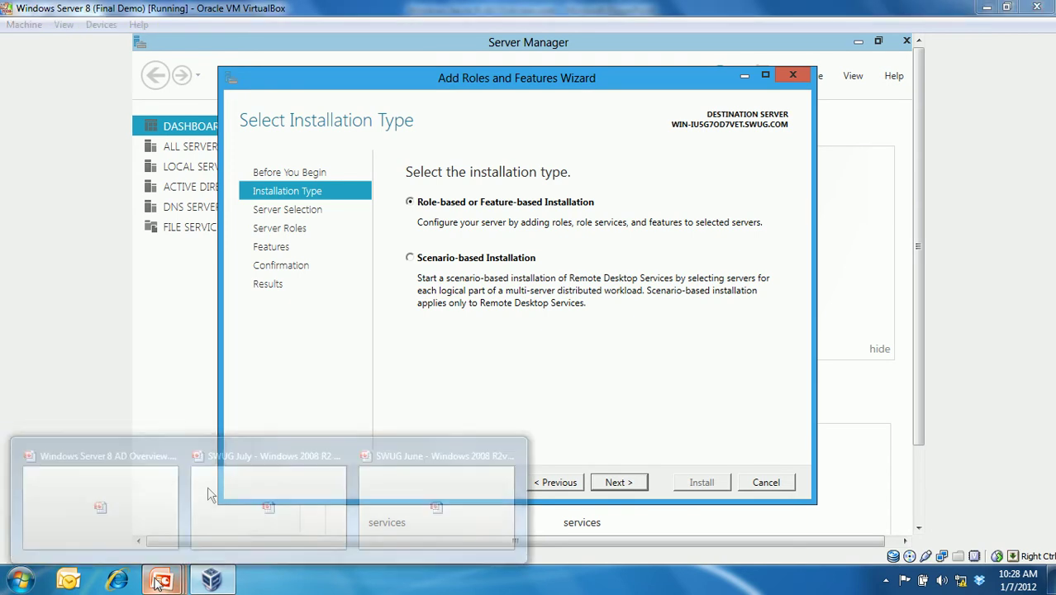
{"action": "left_click", "coordinate": [136, 503]}
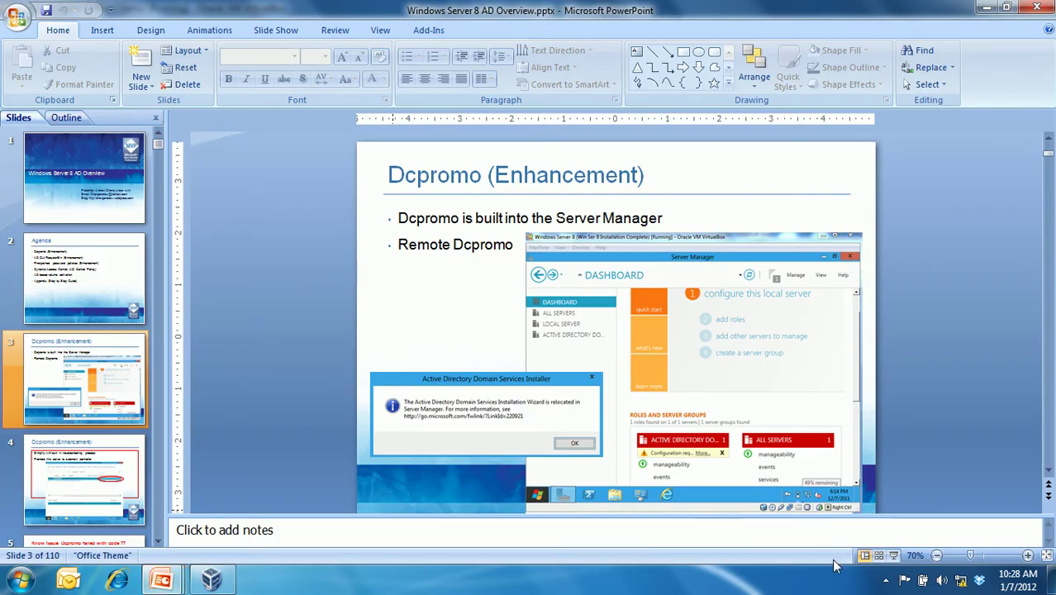
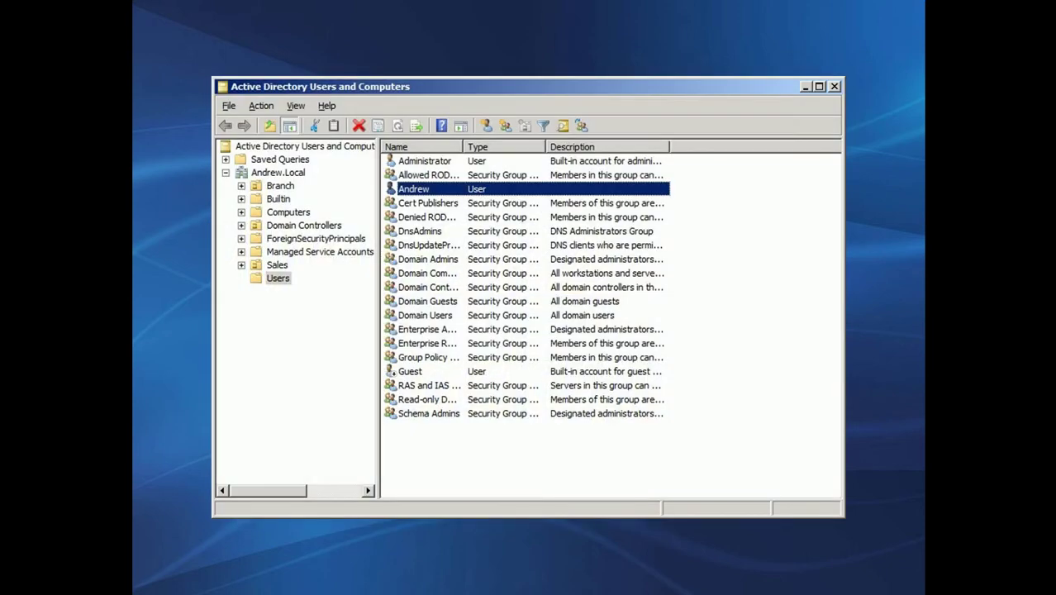
- End the PowerPoint slide show and bring the Windows Server 8 VirtualBox window forward
{"action": "key", "text": "Escape"}
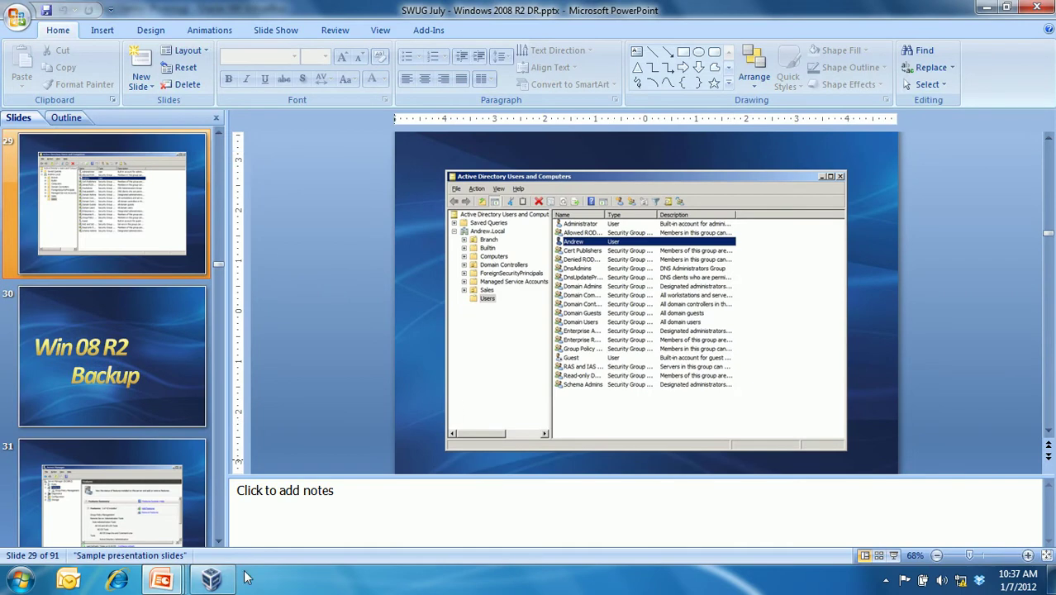
{"action": "left_click", "coordinate": [211, 580]}
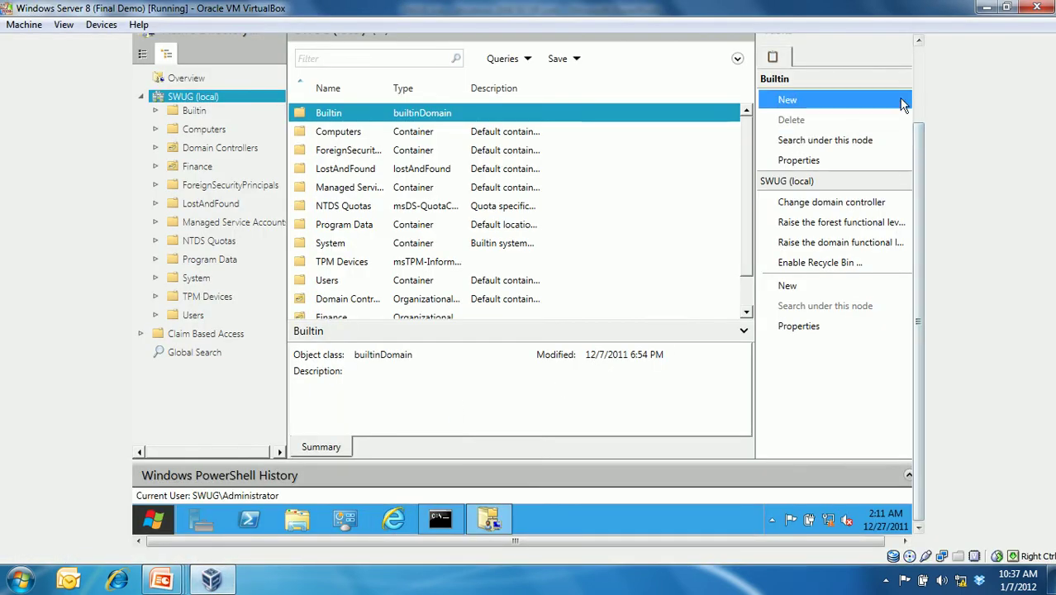
- Make the VM full screen and start a New > User form in the SWUG Users container
{"action": "key", "text": "ctrl+f"}
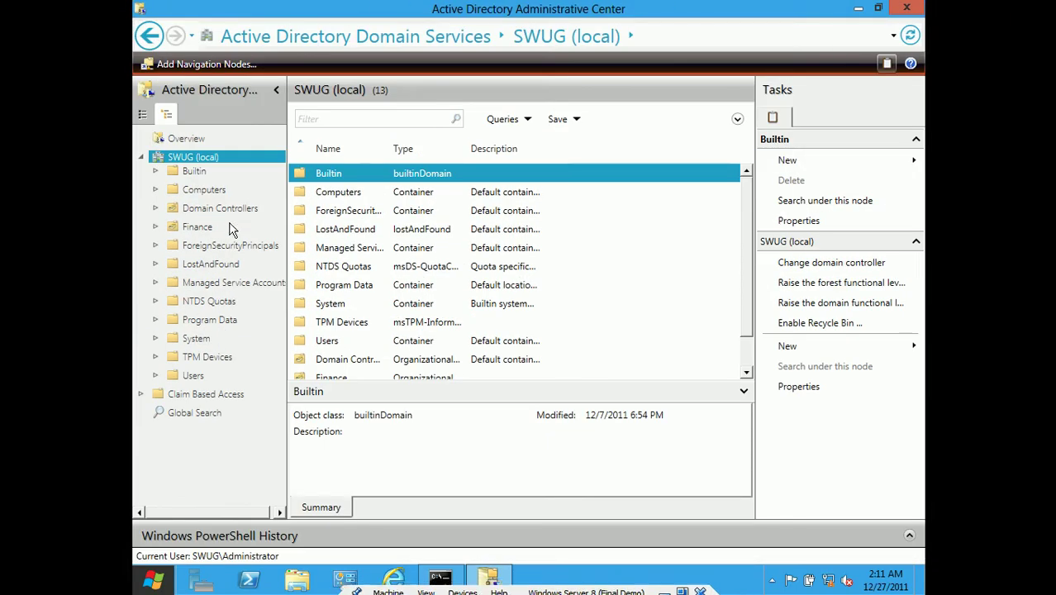
{"action": "left_click", "coordinate": [195, 375]}
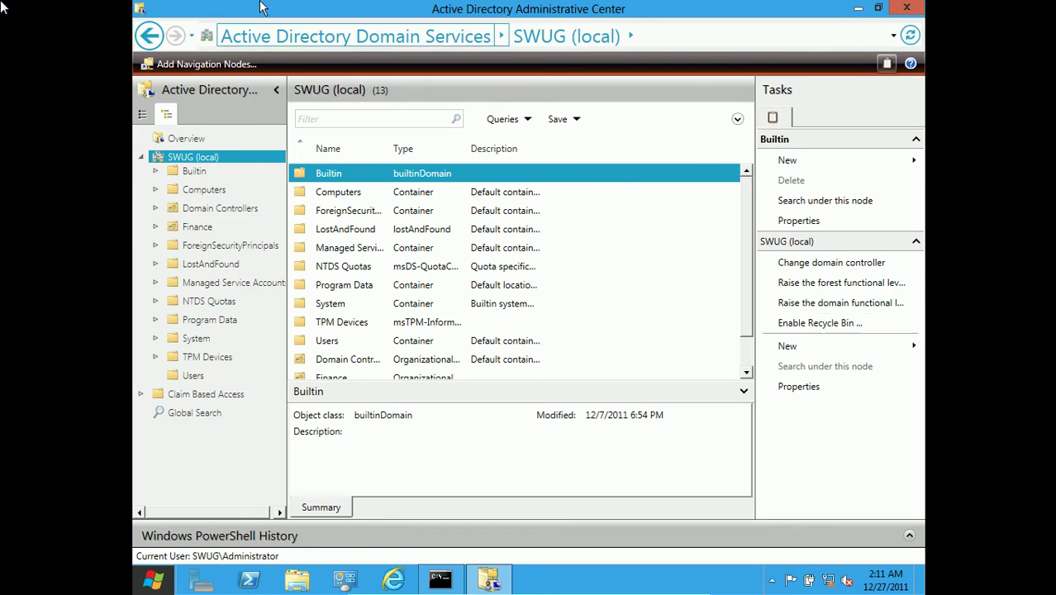
{"action": "left_click", "coordinate": [203, 376]}
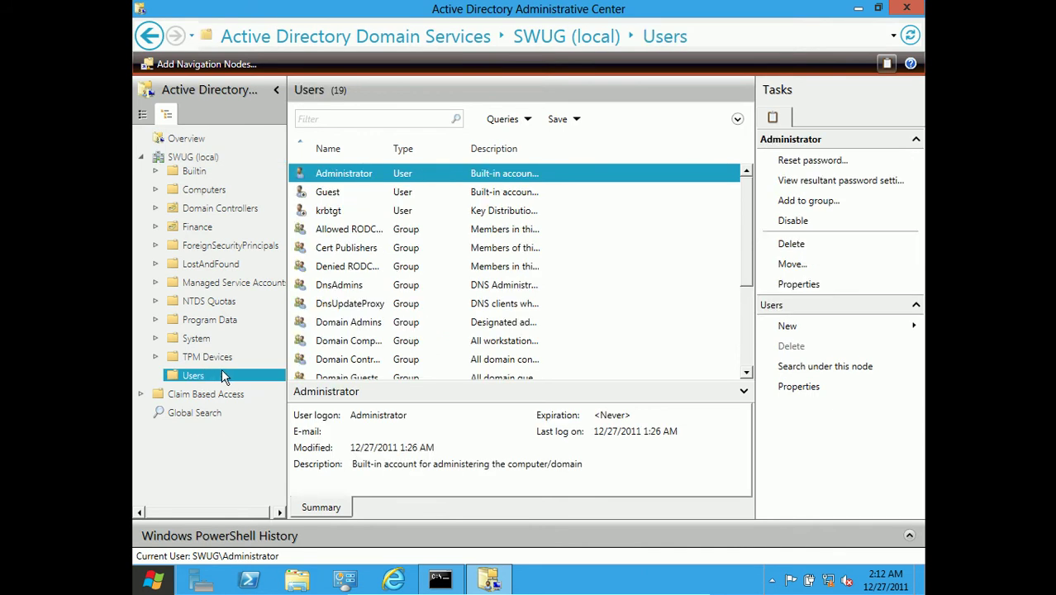
{"action": "right_click", "coordinate": [224, 371]}
{"action": "mouse_move", "coordinate": [281, 381]}
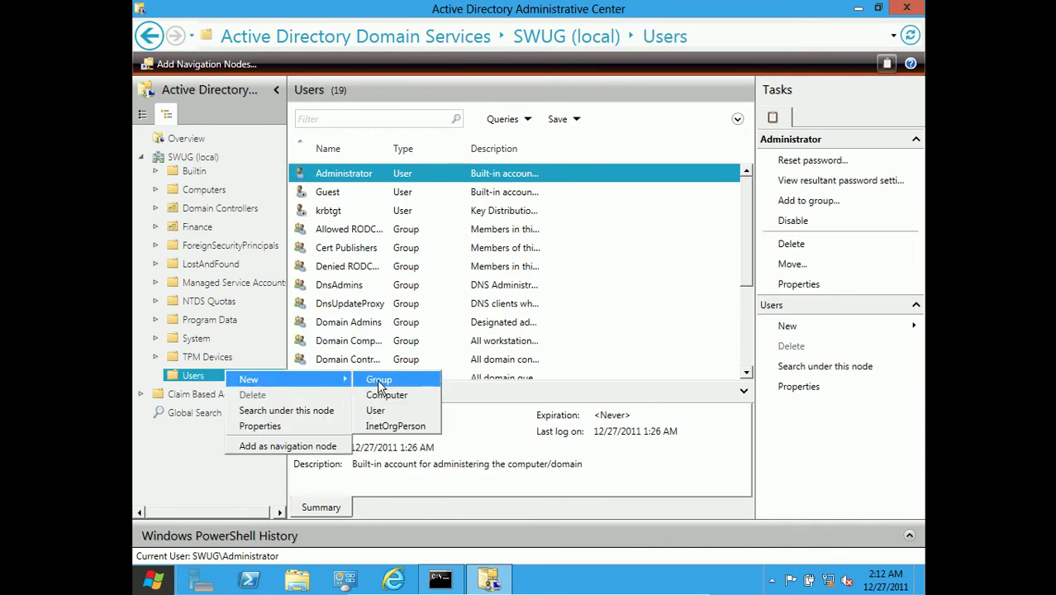
{"action": "left_click", "coordinate": [385, 406]}
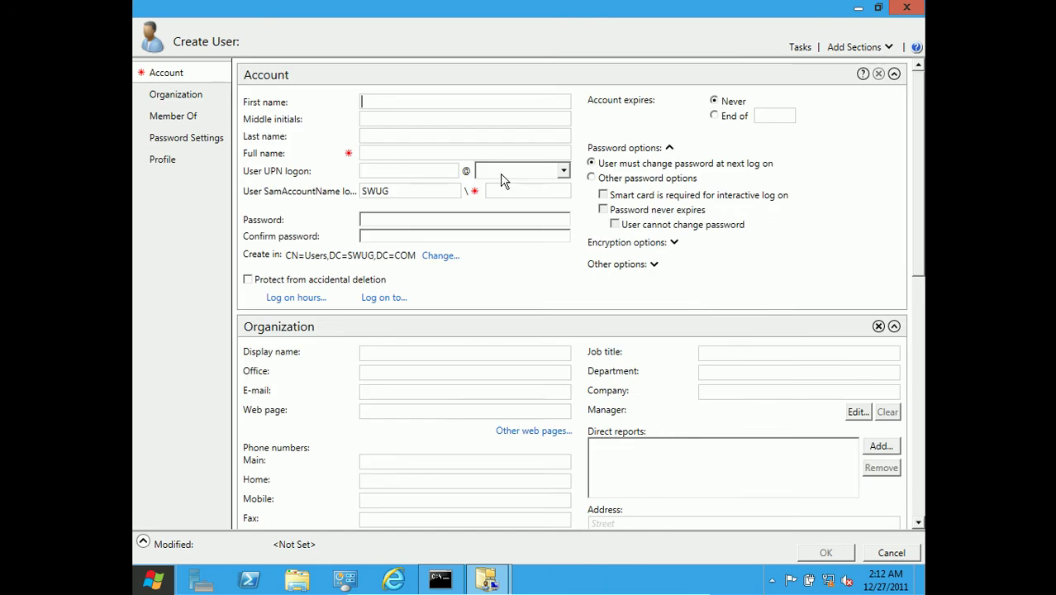
- Enter user1 as first name and UPN logon, with the password entered and confirmed
{"action": "type", "text": "user1"}
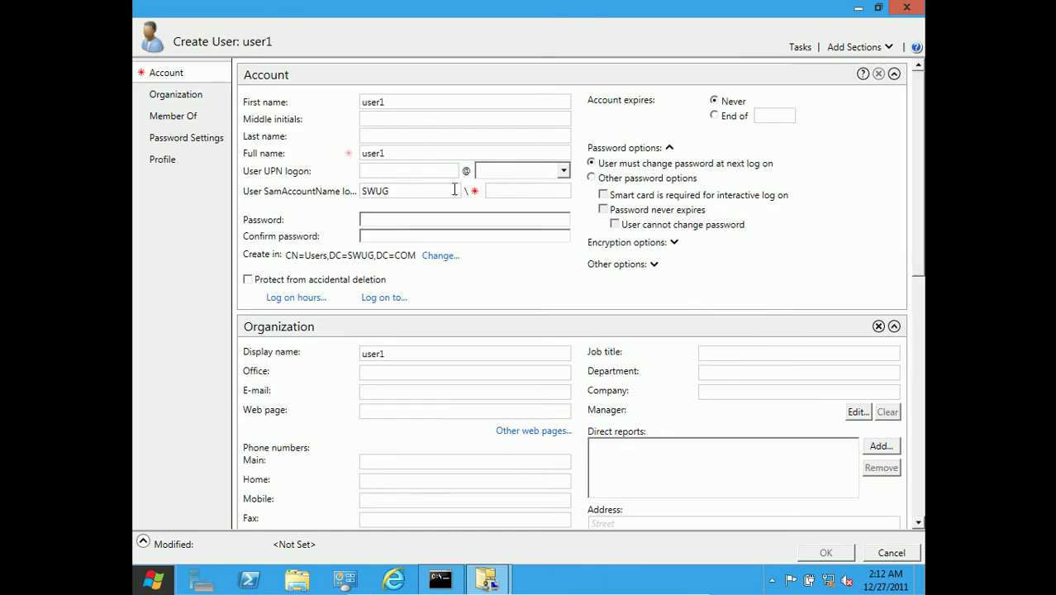
{"action": "left_click", "coordinate": [438, 171]}
{"action": "type", "text": "user1"}
{"action": "left_click", "coordinate": [427, 218]}
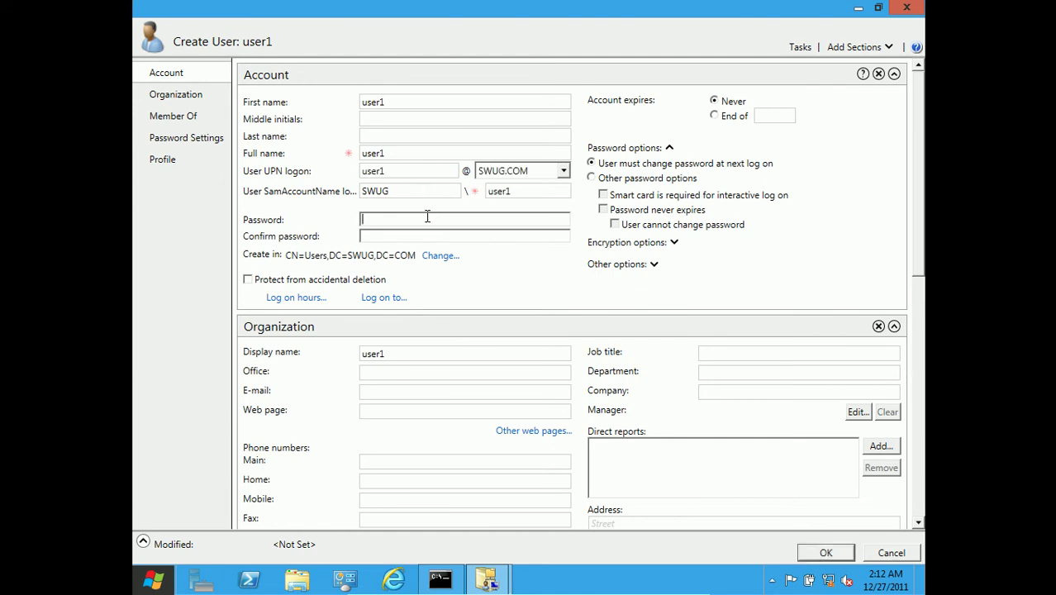
{"action": "type", "text": "**********"}
{"action": "key", "text": "Tab"}
{"action": "type", "text": "**********"}
- Add user1 to the FMgrs group and create the account
{"action": "left_click", "coordinate": [177, 119]}
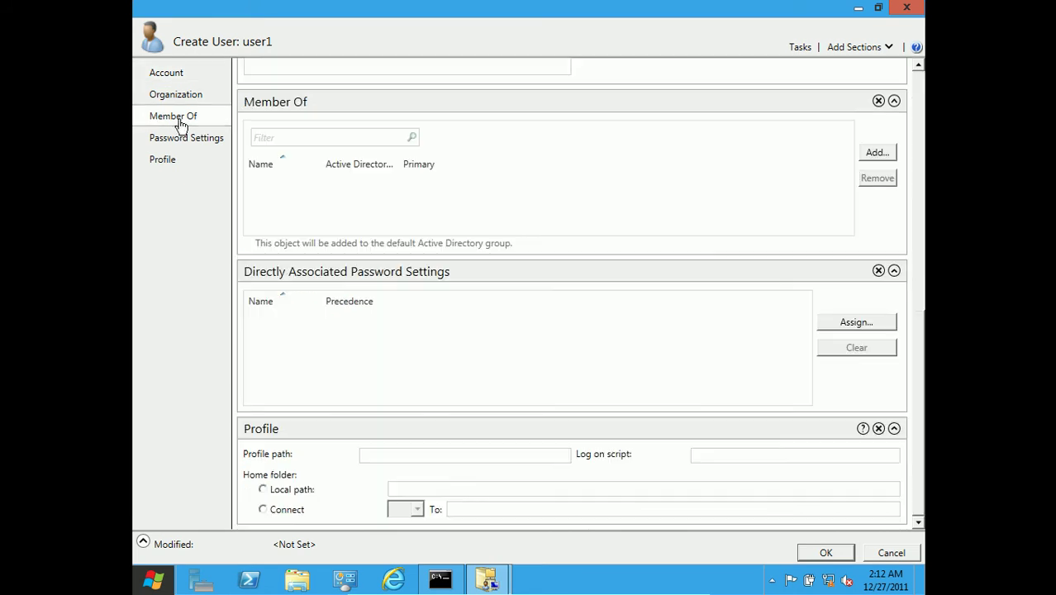
{"action": "left_click", "coordinate": [875, 152]}
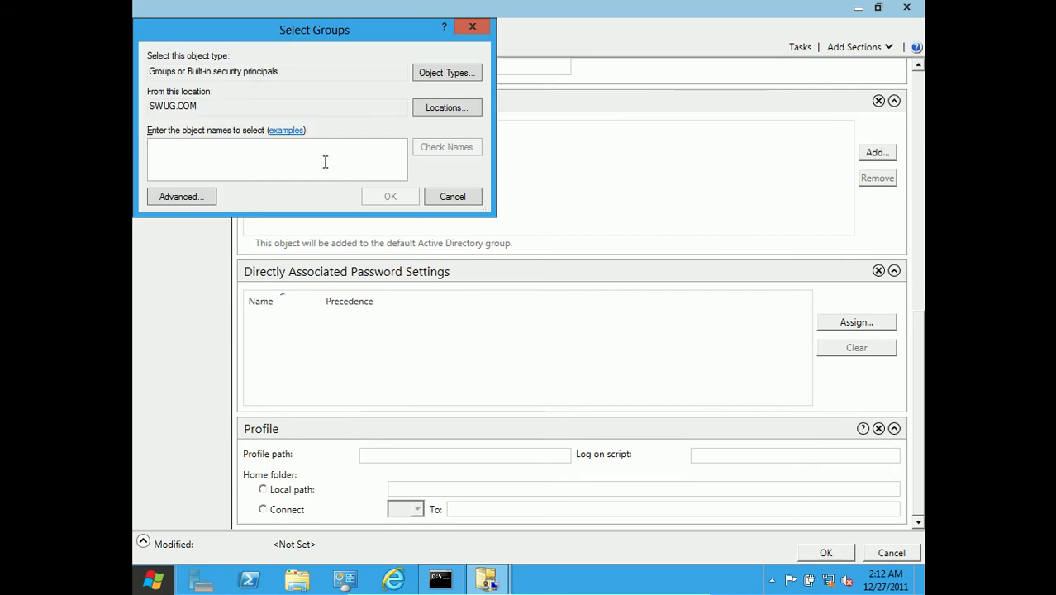
{"action": "type", "text": "fmgrs"}
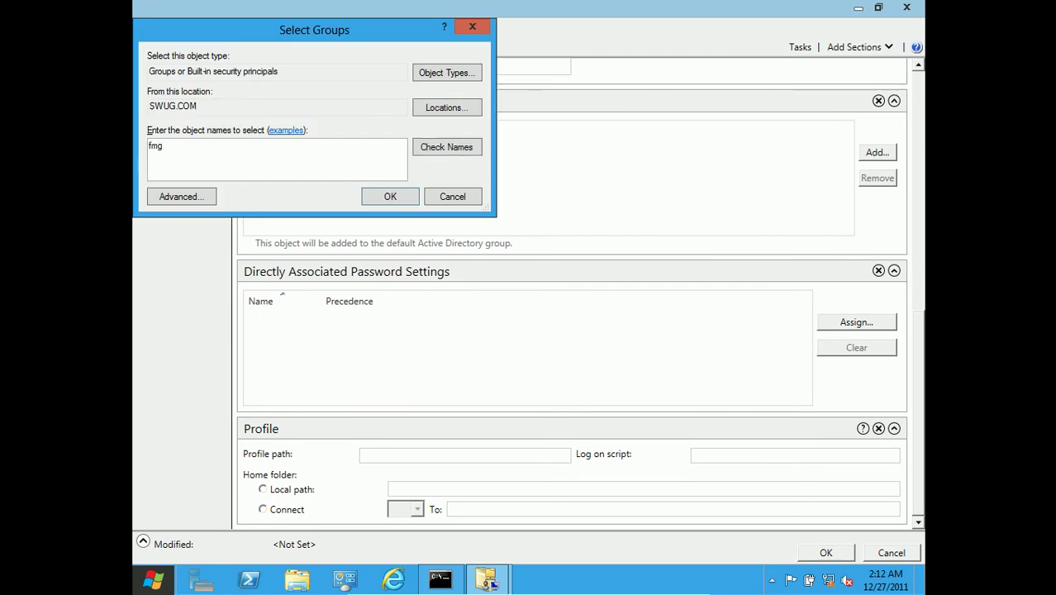
{"action": "key", "text": "Return"}
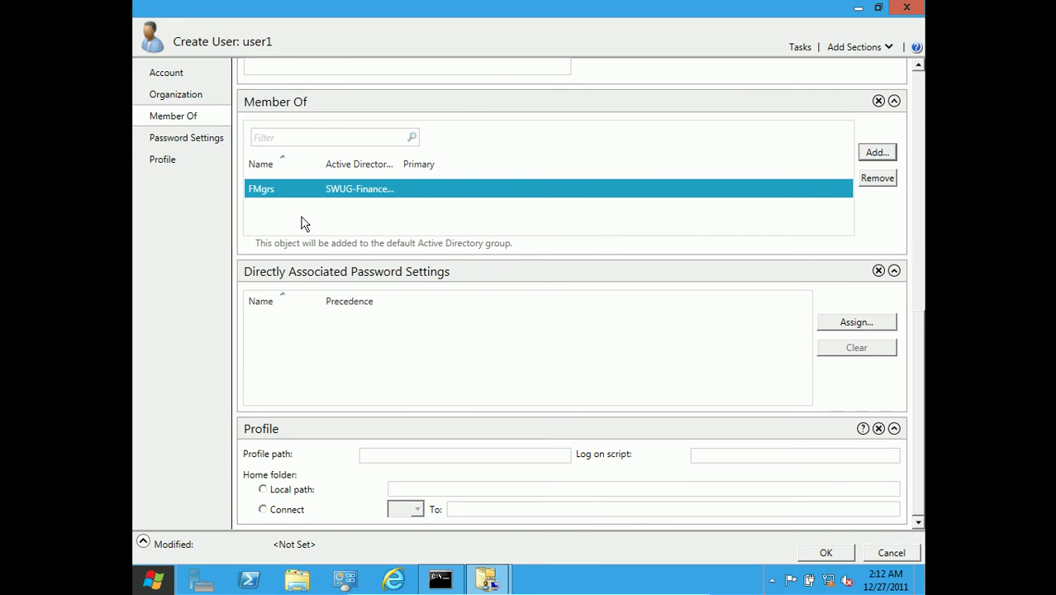
{"action": "left_click", "coordinate": [827, 554]}
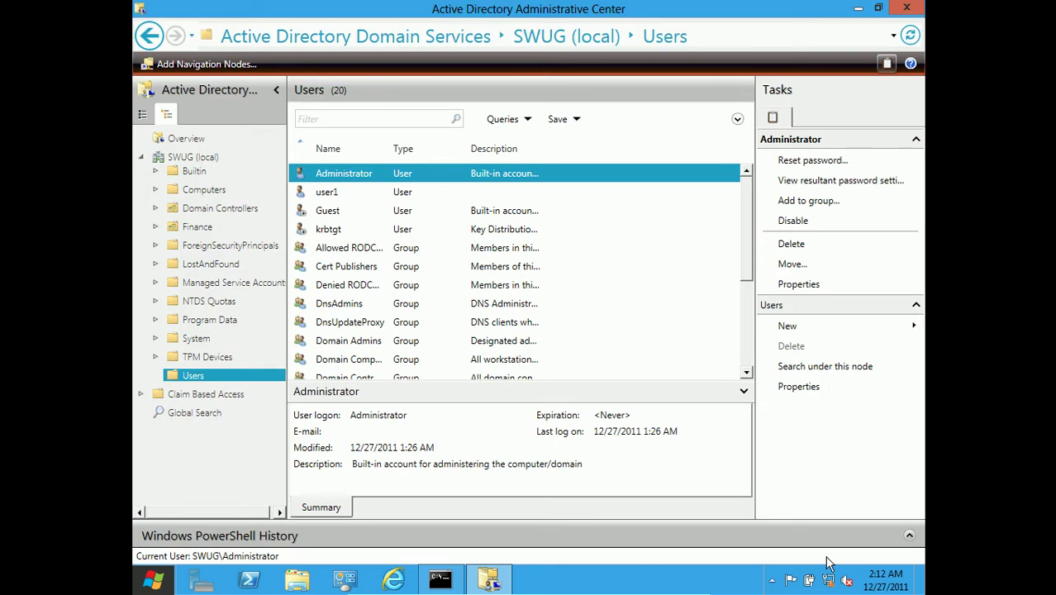
- Review user1's account summary, then return to the SWUG (local) domain level
{"action": "left_click", "coordinate": [329, 194]}
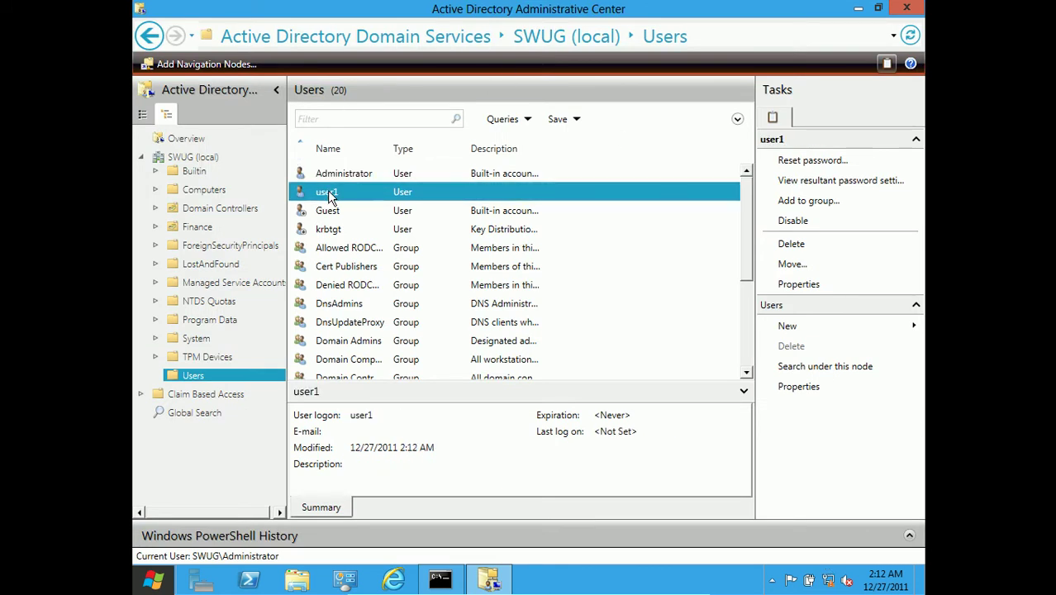
{"action": "left_click", "coordinate": [213, 159]}
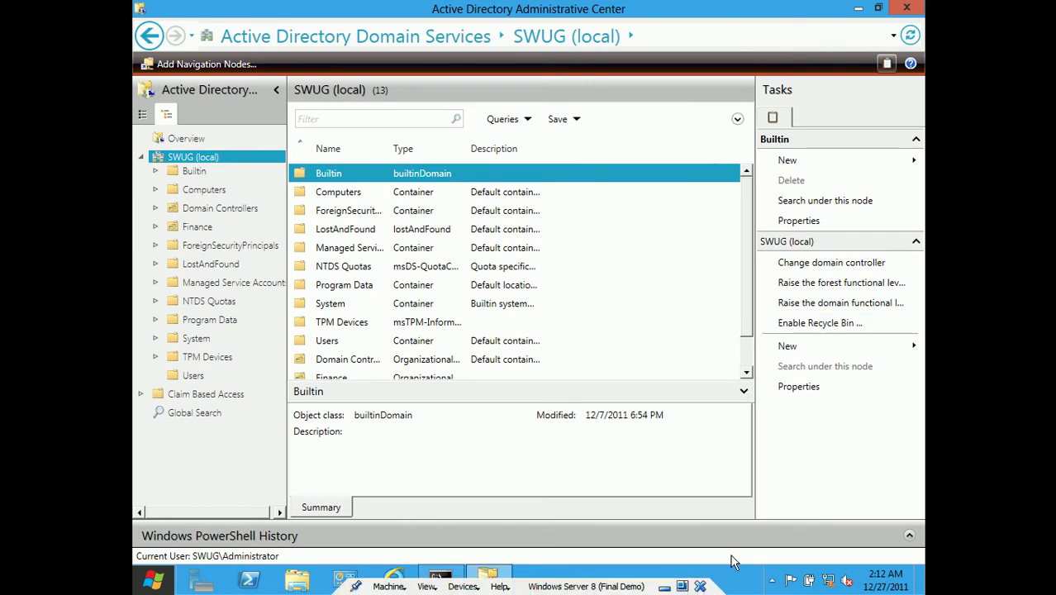
- Enable the AD Recycle Bin for the SWUG forest, confirming and dismissing the refresh notice
{"action": "left_click", "coordinate": [820, 323]}
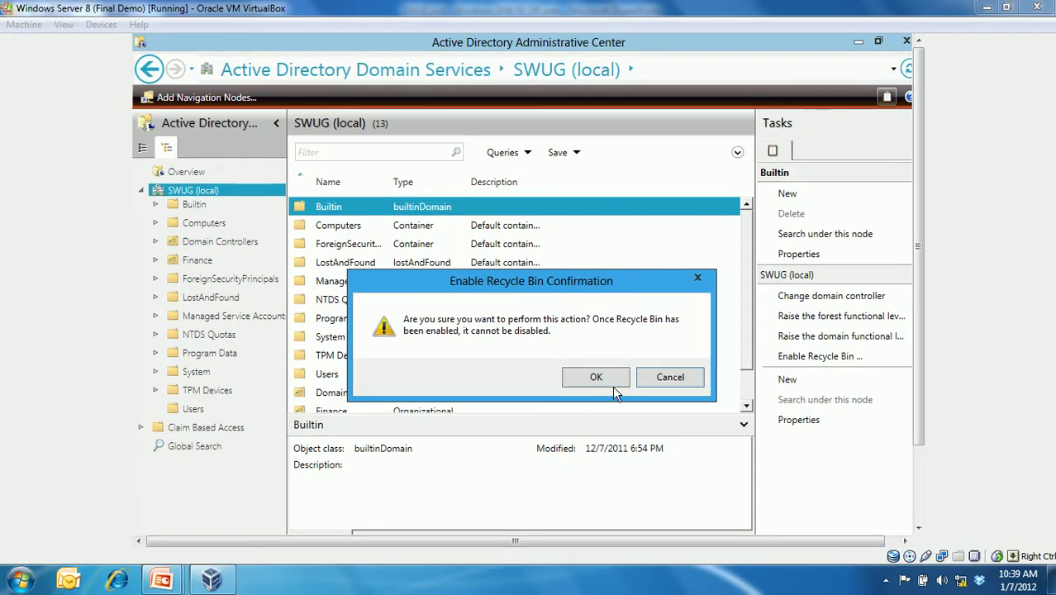
{"action": "left_click", "coordinate": [613, 377]}
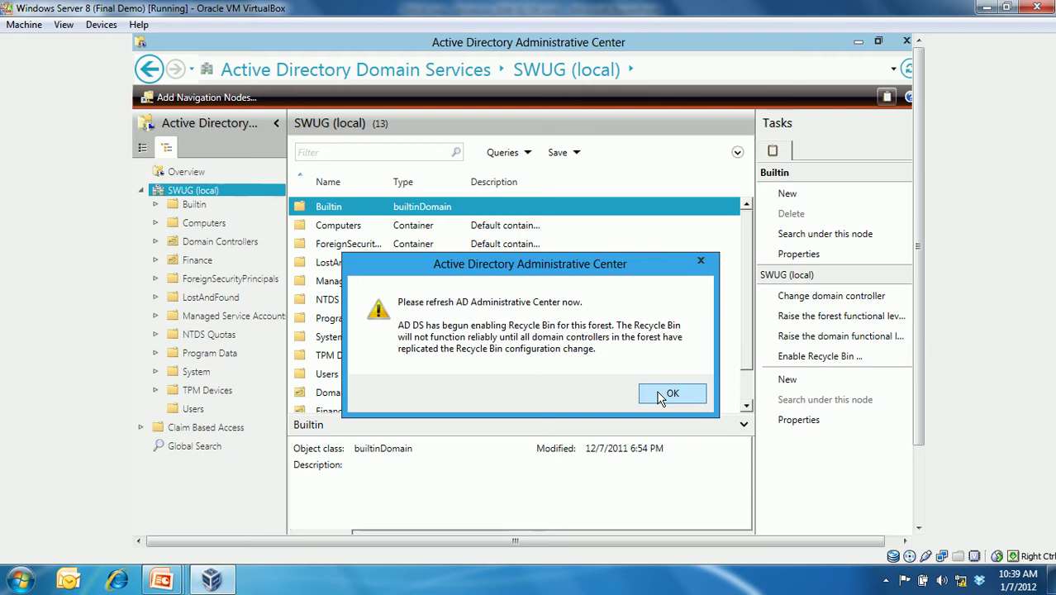
{"action": "left_click", "coordinate": [668, 394]}
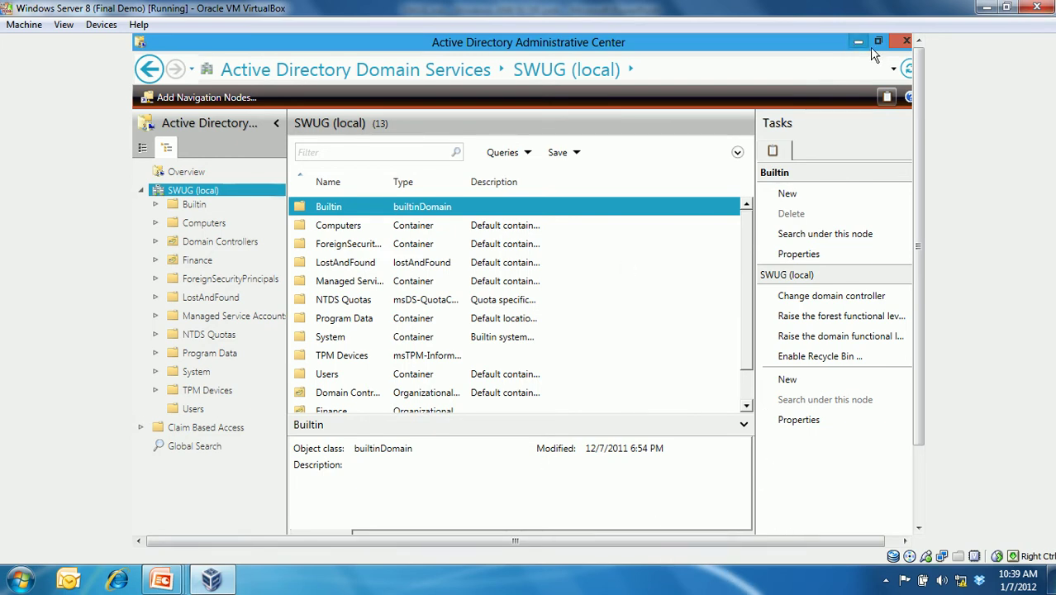
- Refresh so Deleted Objects appears, revisit user1 in Users, and open the Users context menu
{"action": "left_click", "coordinate": [908, 71]}
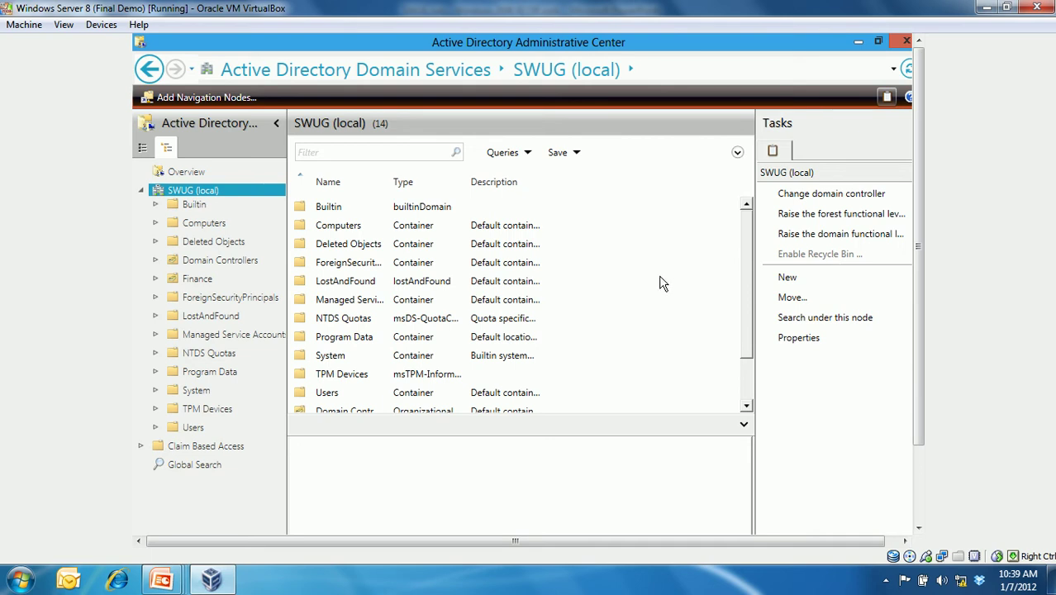
{"action": "left_click", "coordinate": [204, 429]}
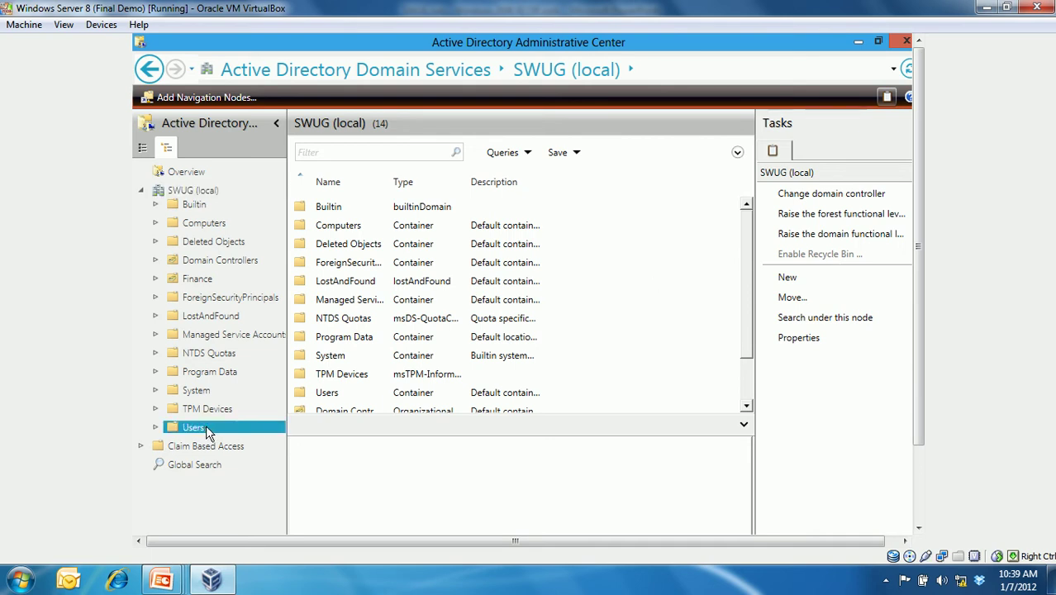
{"action": "left_click", "coordinate": [346, 231]}
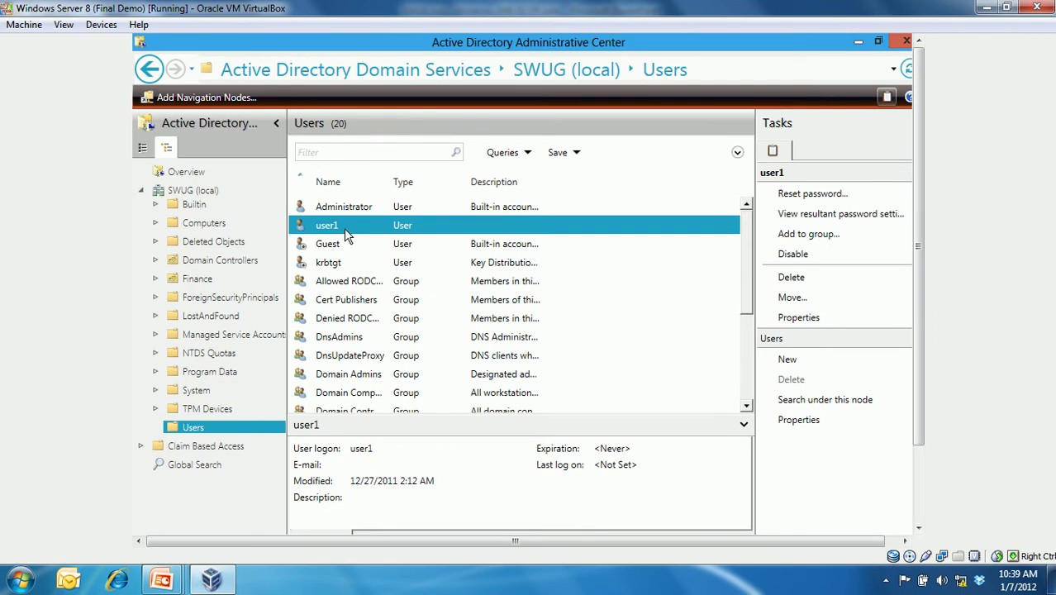
{"action": "right_click", "coordinate": [256, 431]}
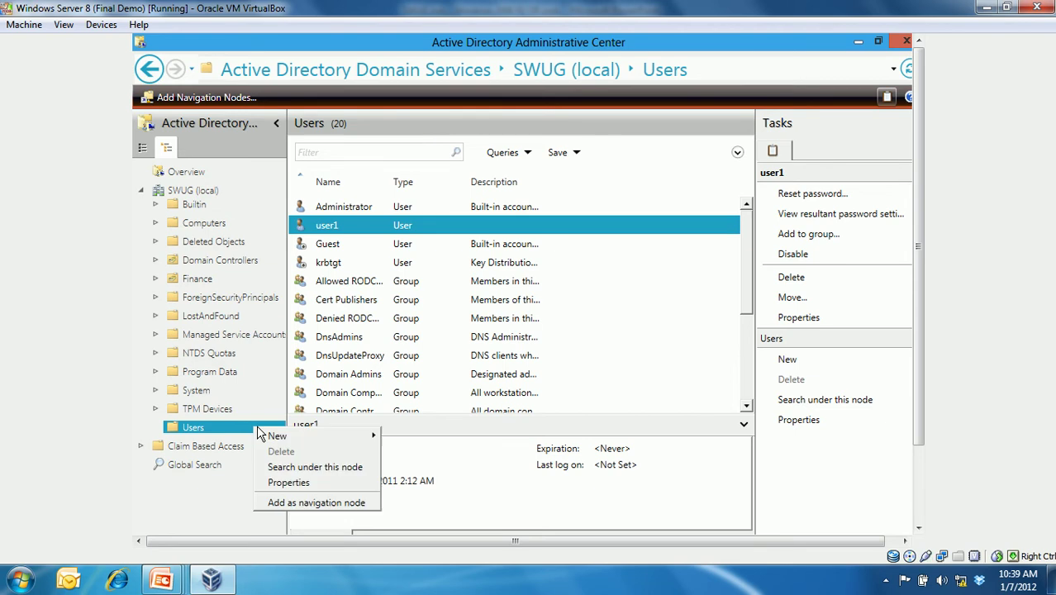
{"action": "mouse_move", "coordinate": [359, 434]}
{"action": "left_click", "coordinate": [409, 463]}
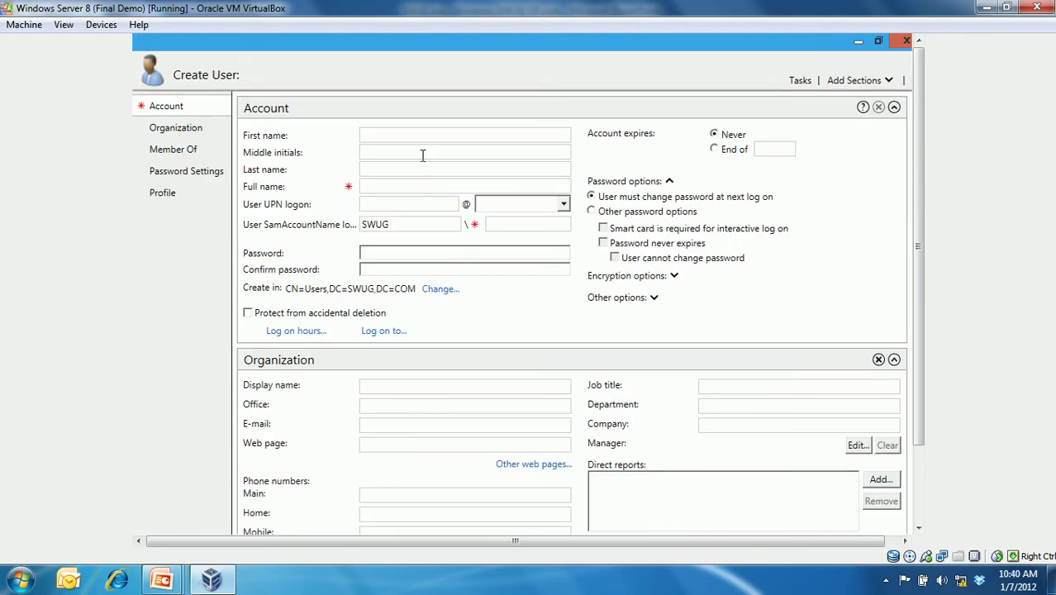
{"action": "left_click", "coordinate": [419, 134]}
{"action": "key", "text": "Tab"}
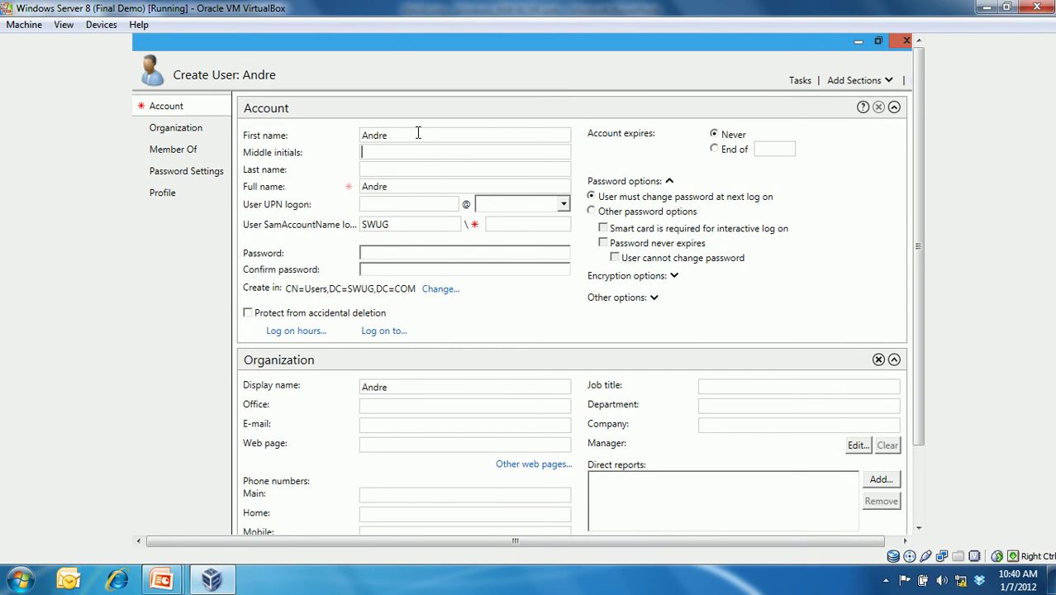
{"action": "left_click", "coordinate": [406, 164]}
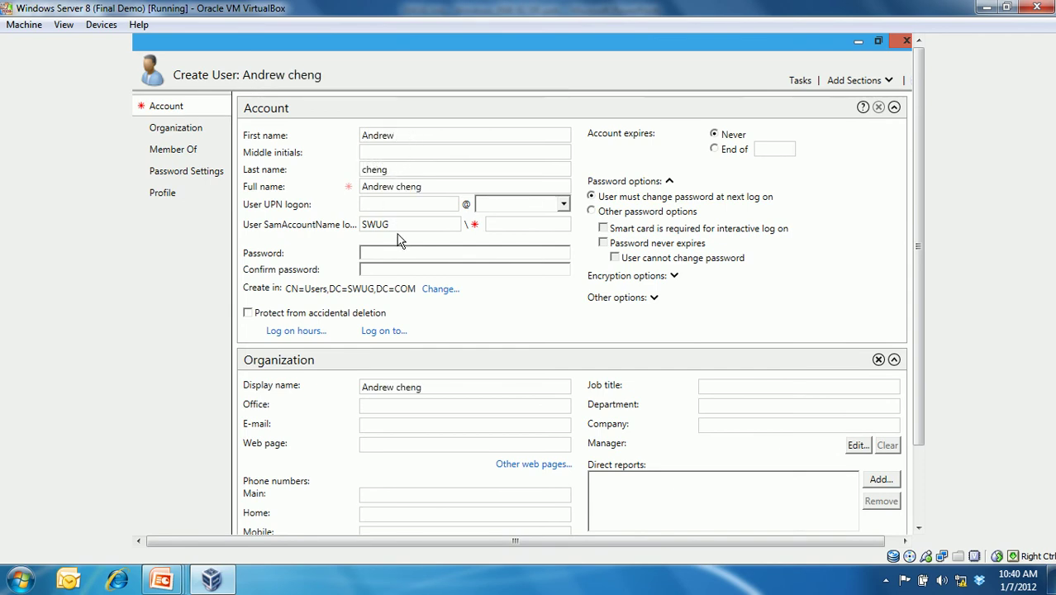
{"action": "left_click", "coordinate": [400, 206]}
{"action": "left_click", "coordinate": [448, 251]}
{"action": "type", "text": "**********"}
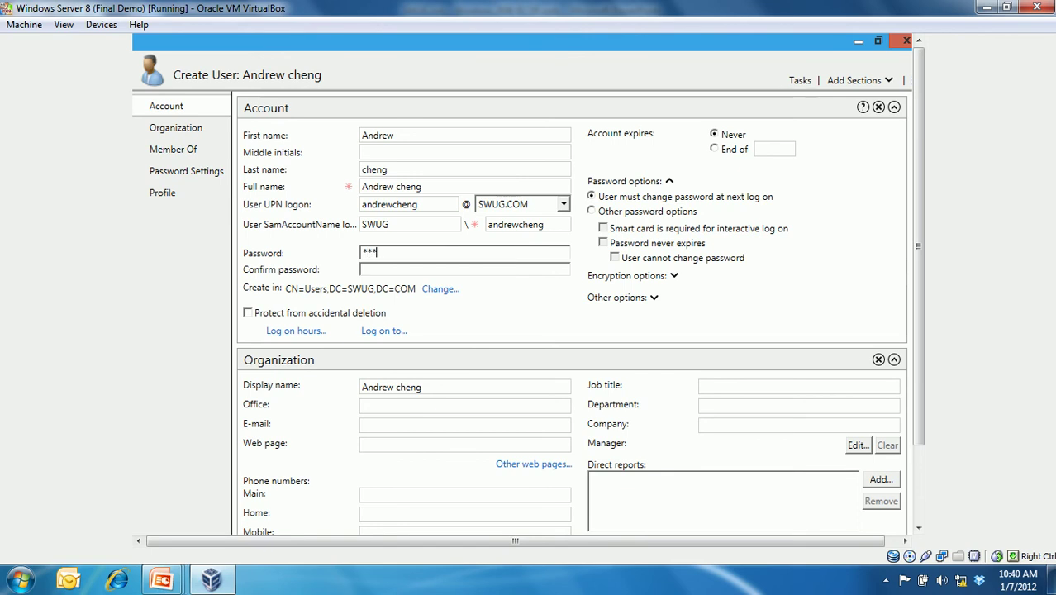
{"action": "key", "text": "Tab"}
{"action": "type", "text": "****"}
{"action": "key", "text": "BackSpace"}
{"action": "key", "text": "BackSpace"}
{"action": "key", "text": "BackSpace"}
{"action": "key", "text": "BackSpace"}
{"action": "type", "text": "**********"}
{"action": "scroll", "coordinate": [918, 462], "scroll_direction": "down", "scroll_amount": 3}
{"action": "left_click", "coordinate": [835, 494]}
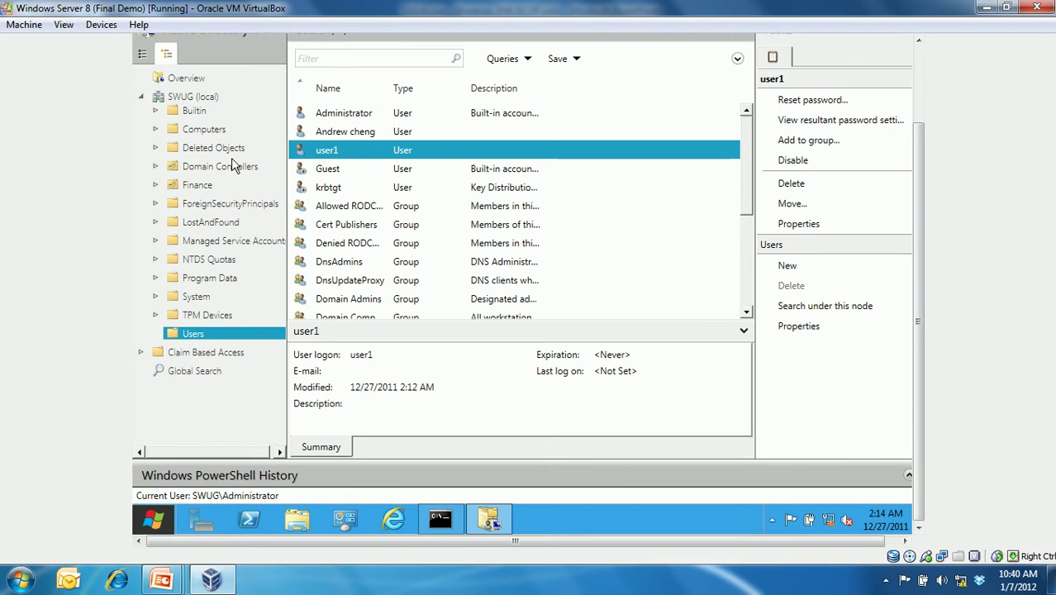
{"action": "left_click", "coordinate": [231, 151]}
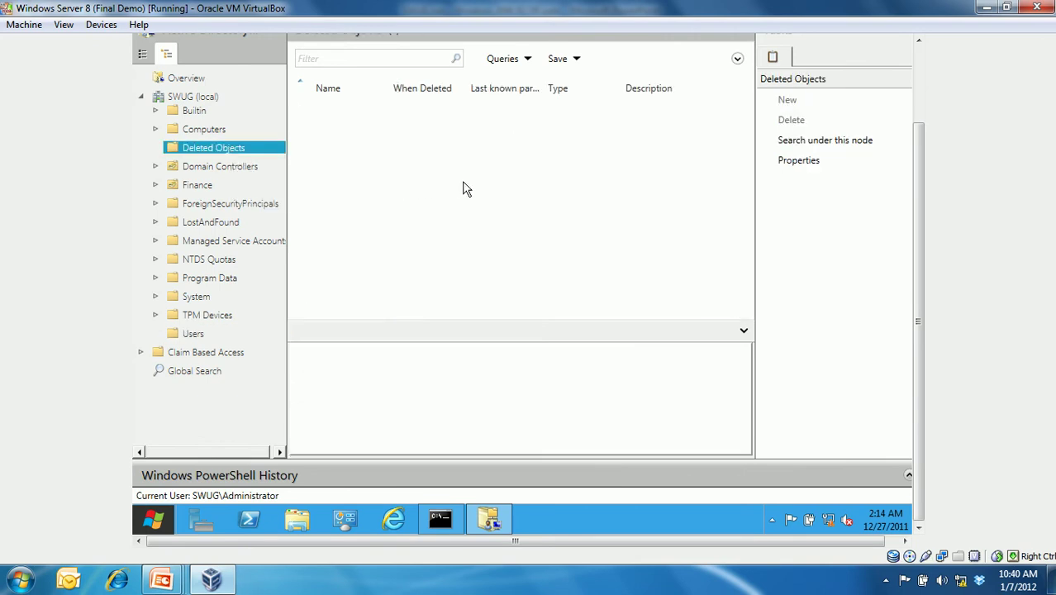
{"action": "left_click", "coordinate": [918, 78]}
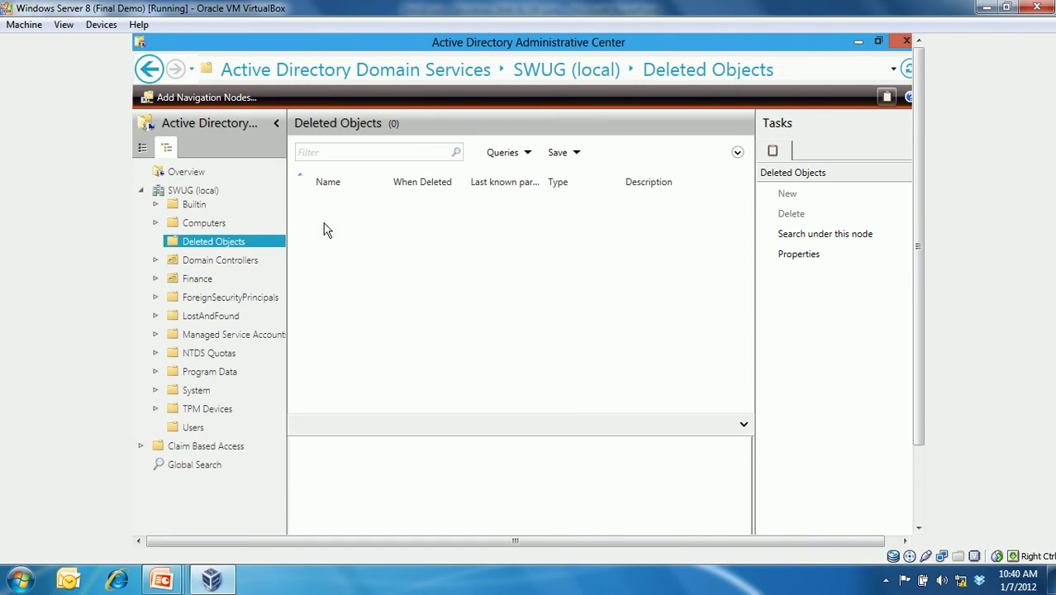
{"action": "left_click", "coordinate": [193, 428]}
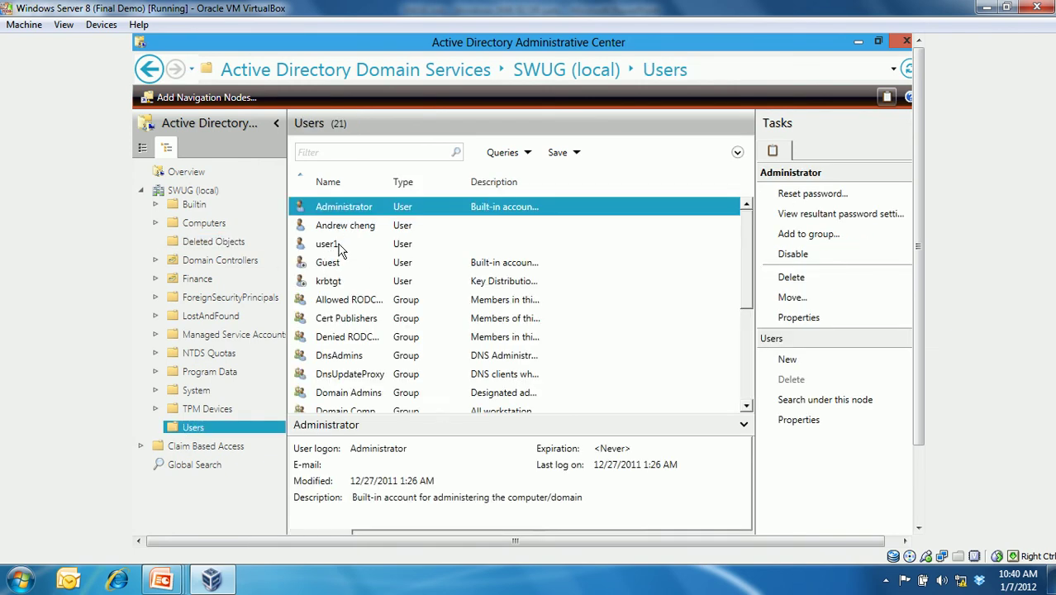
{"action": "right_click", "coordinate": [339, 244]}
{"action": "left_click", "coordinate": [390, 320]}
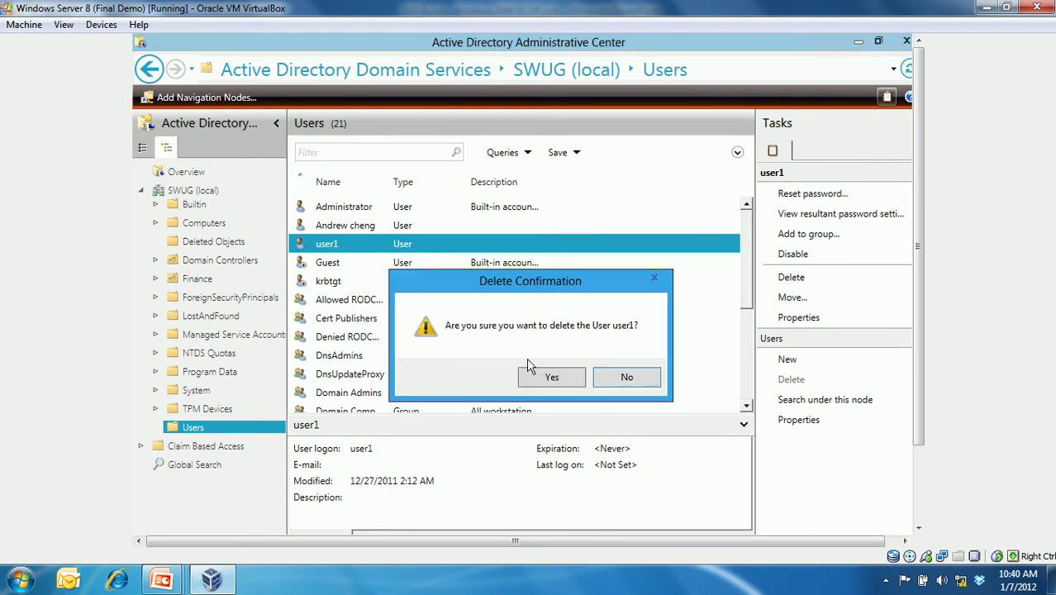
{"action": "left_click", "coordinate": [542, 378]}
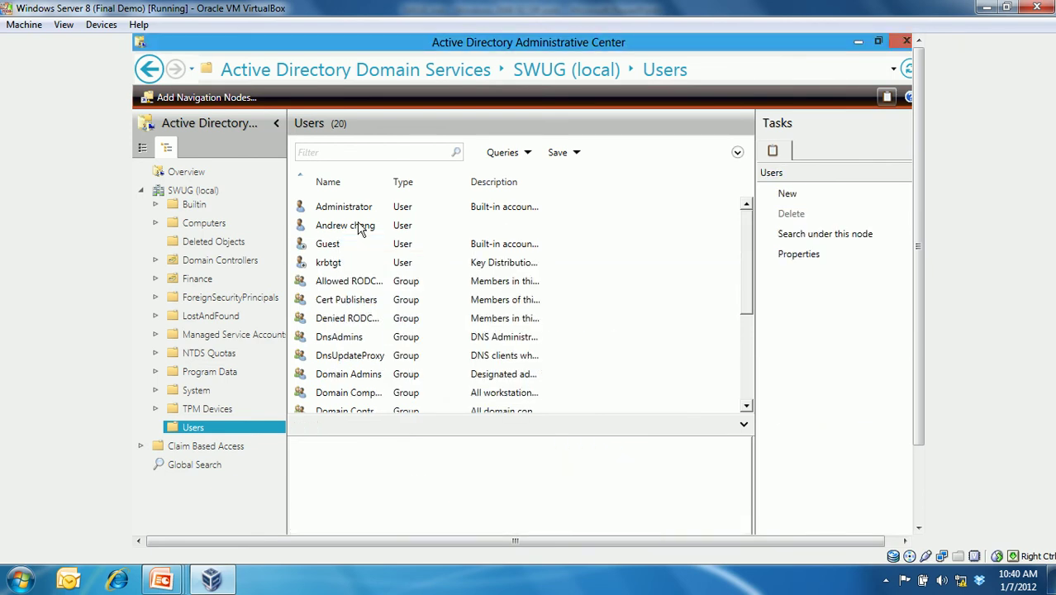
{"action": "right_click", "coordinate": [358, 230]}
{"action": "left_click", "coordinate": [424, 300]}
{"action": "left_click", "coordinate": [554, 377]}
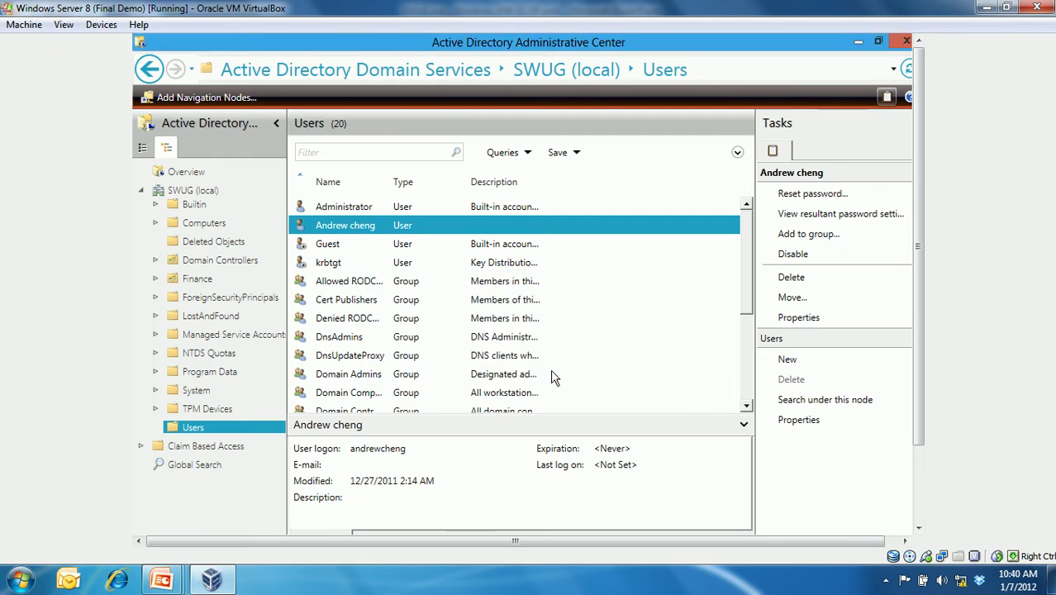
{"action": "left_click", "coordinate": [236, 244]}
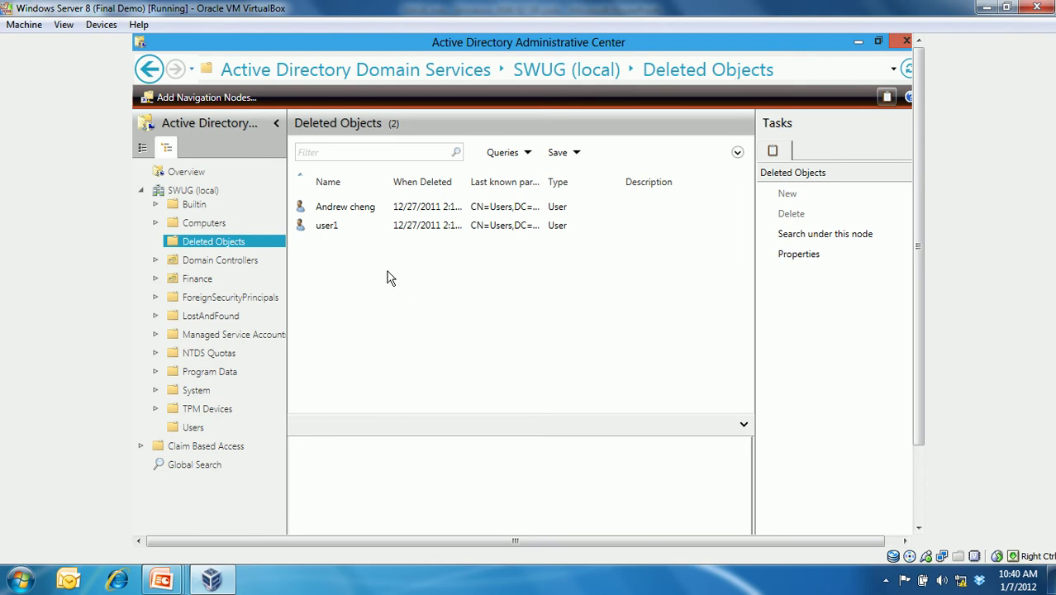
{"action": "left_click", "coordinate": [320, 223]}
{"action": "right_click", "coordinate": [320, 223]}
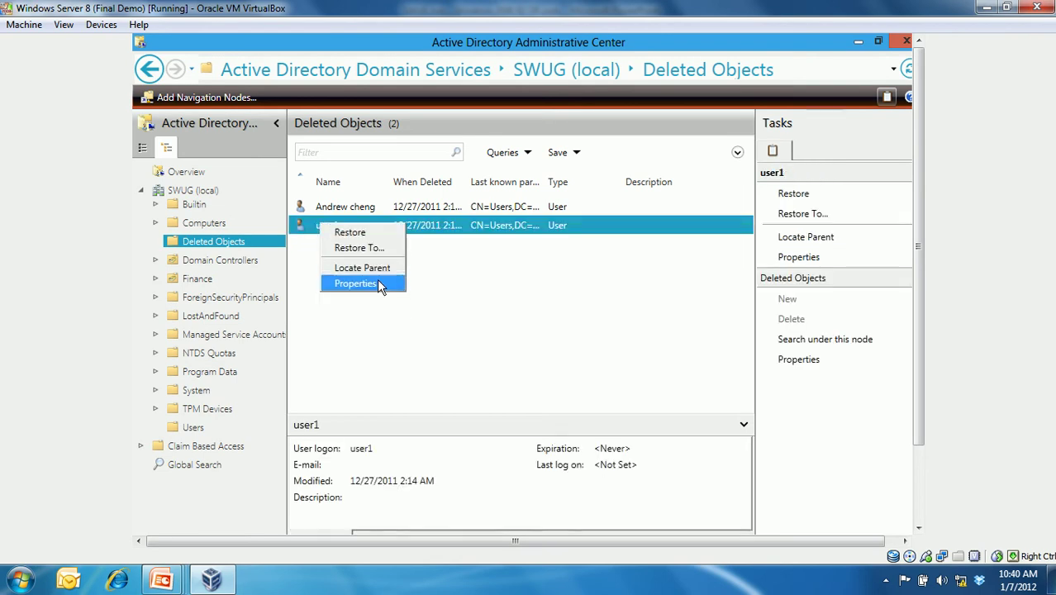
{"action": "left_click", "coordinate": [376, 282]}
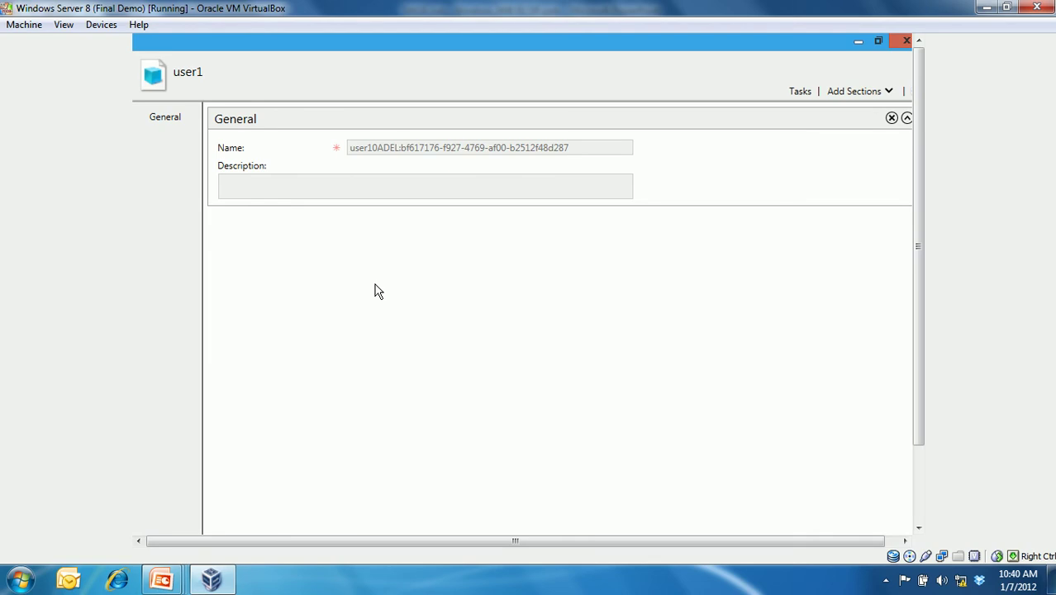
{"action": "left_click", "coordinate": [906, 43]}
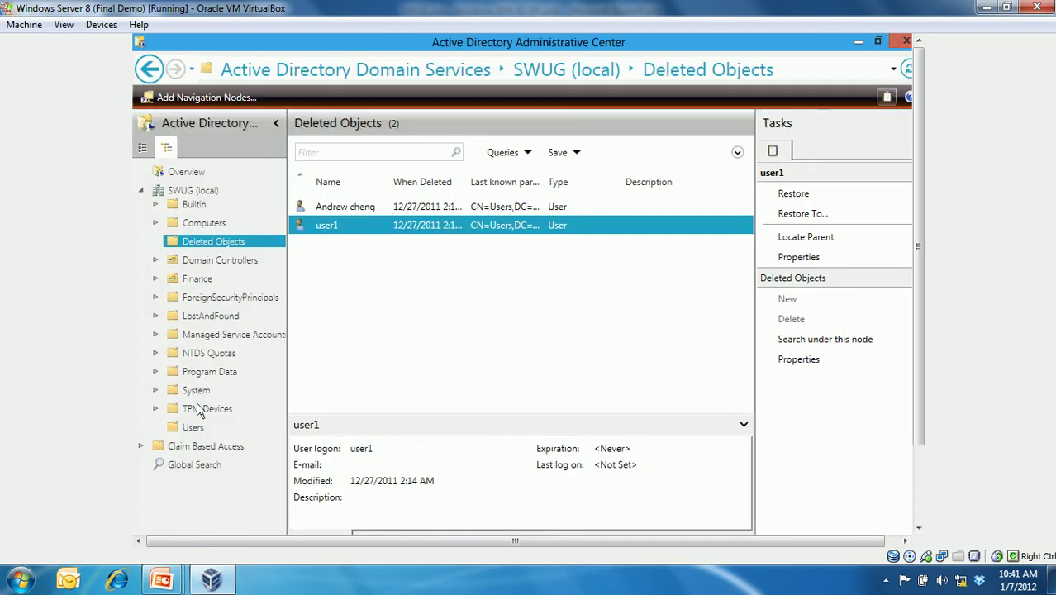
{"action": "left_click", "coordinate": [199, 431]}
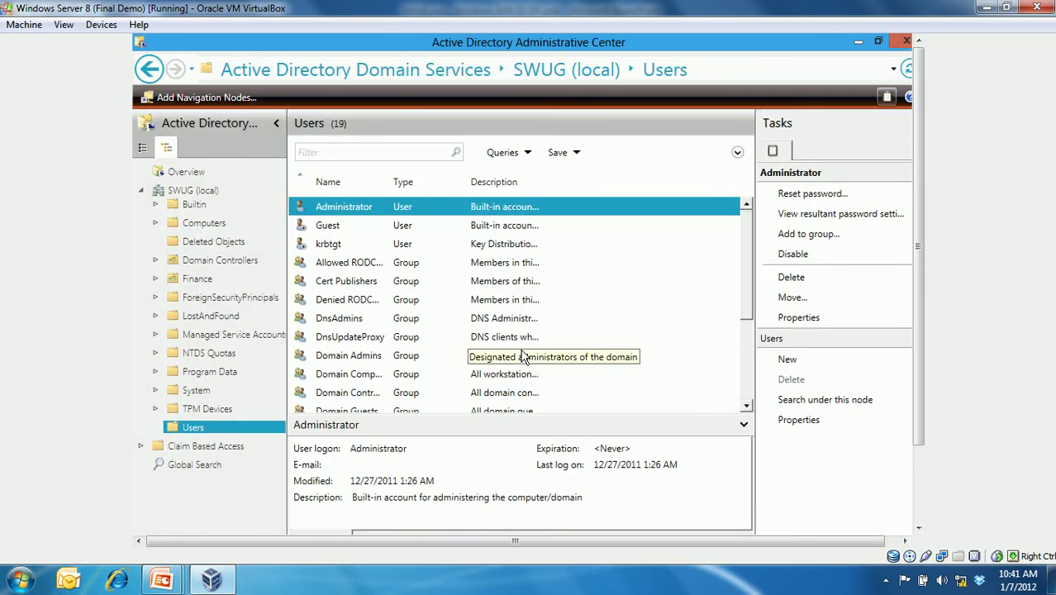
{"action": "left_click", "coordinate": [228, 243]}
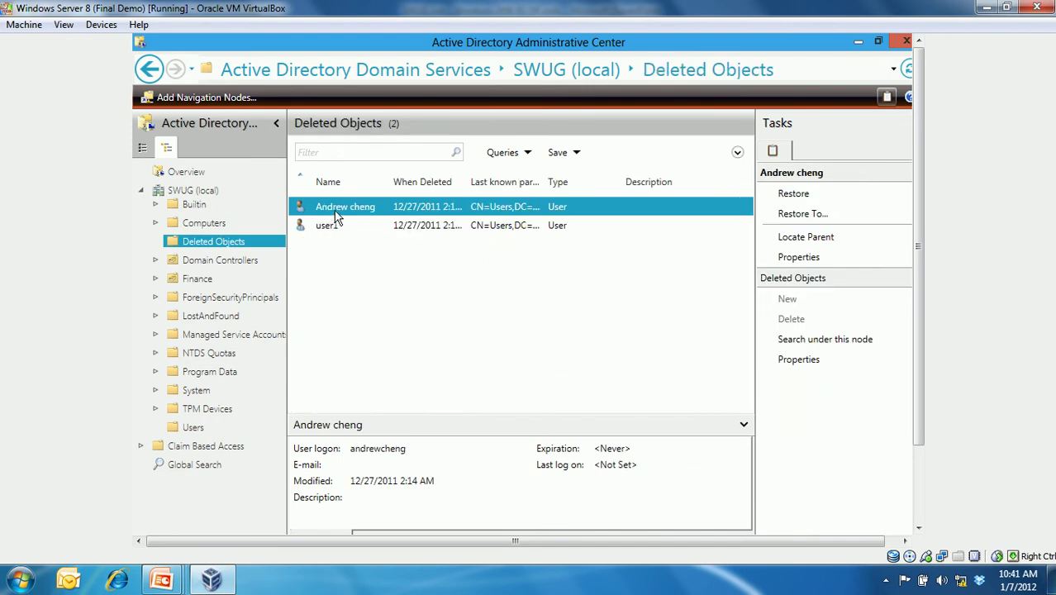
{"action": "right_click", "coordinate": [342, 212]}
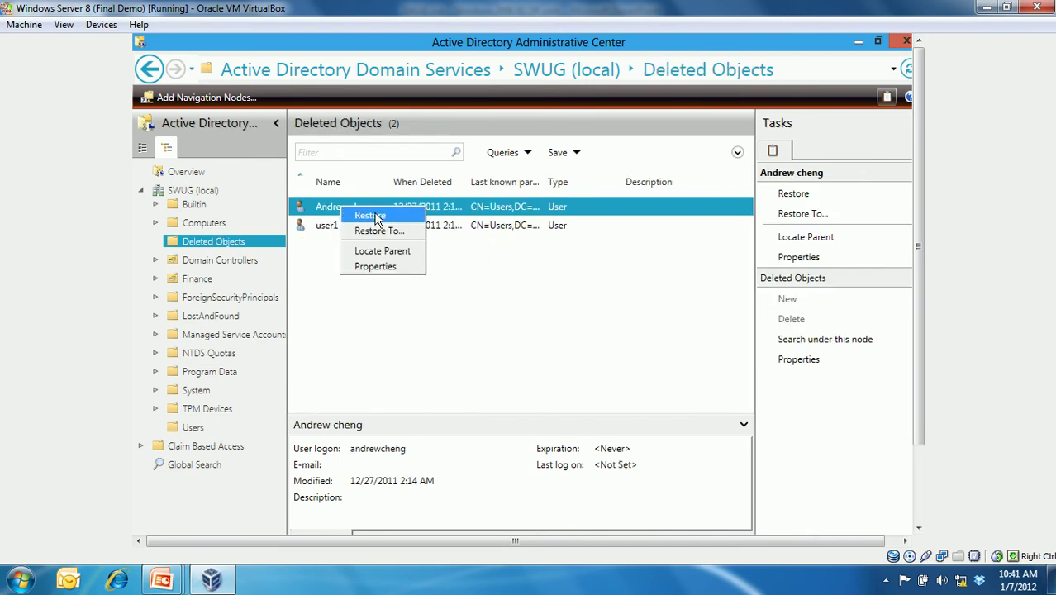
{"action": "left_click", "coordinate": [377, 217]}
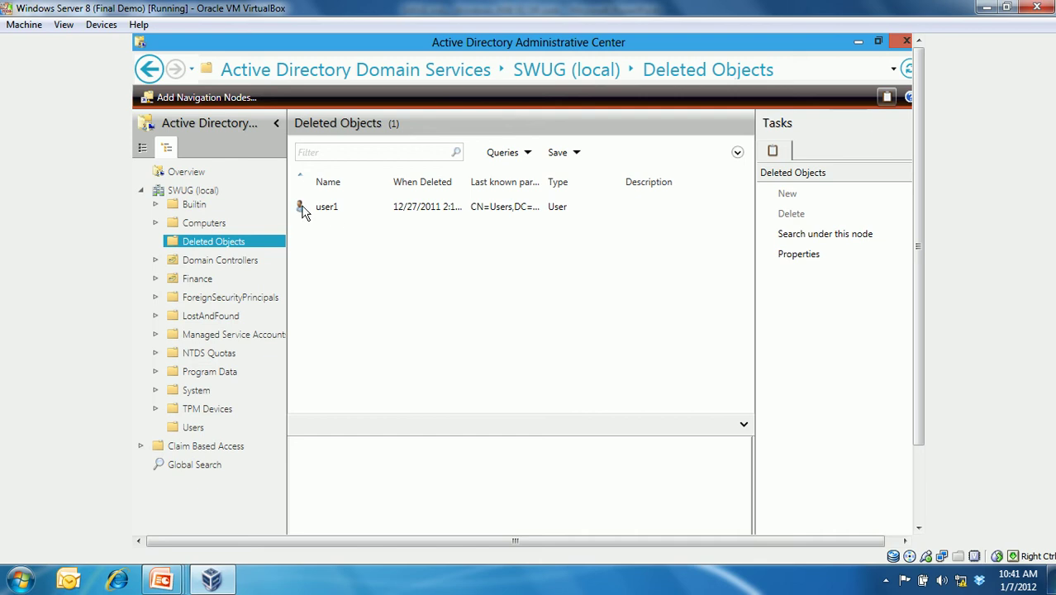
- Restore user1 into the Finance container with Restore To
{"action": "right_click", "coordinate": [328, 206]}
{"action": "left_click", "coordinate": [364, 227]}
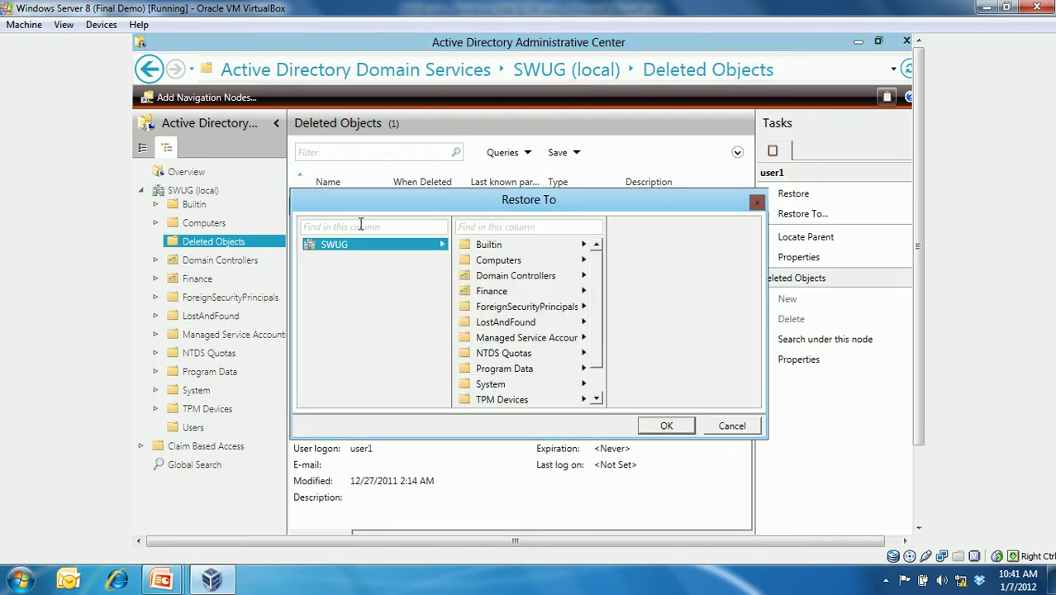
{"action": "left_click", "coordinate": [505, 292]}
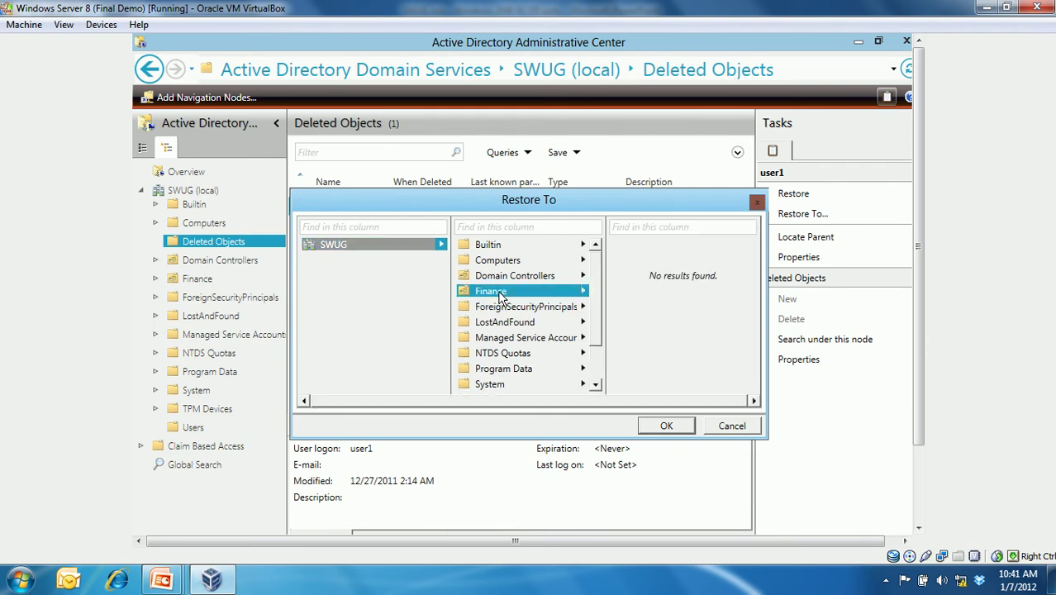
{"action": "left_click", "coordinate": [666, 426]}
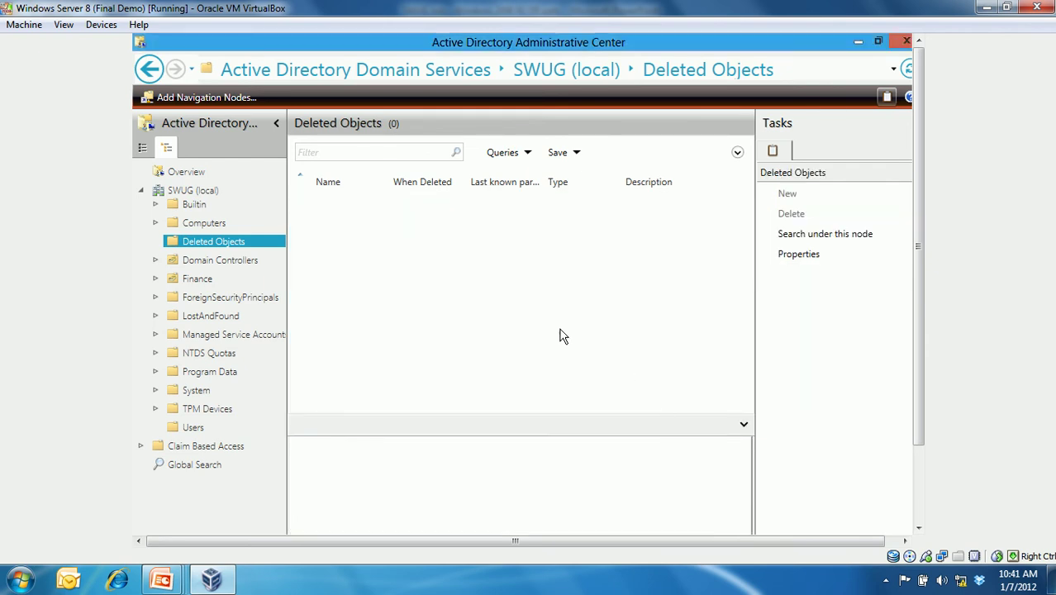
{"action": "left_click", "coordinate": [211, 280]}
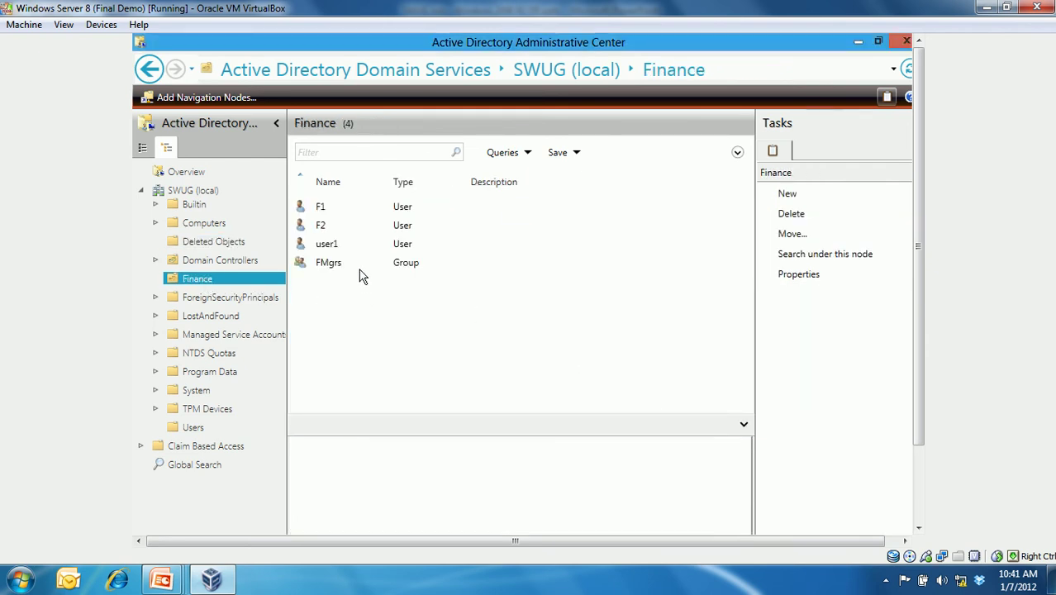
{"action": "left_click", "coordinate": [329, 246]}
{"action": "right_click", "coordinate": [329, 245]}
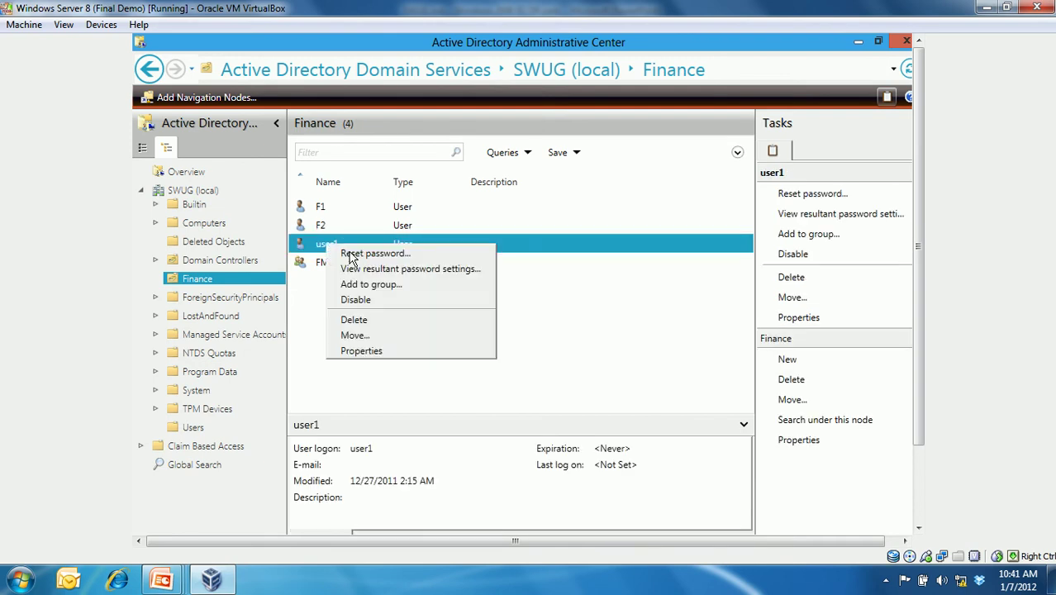
{"action": "left_click", "coordinate": [392, 350]}
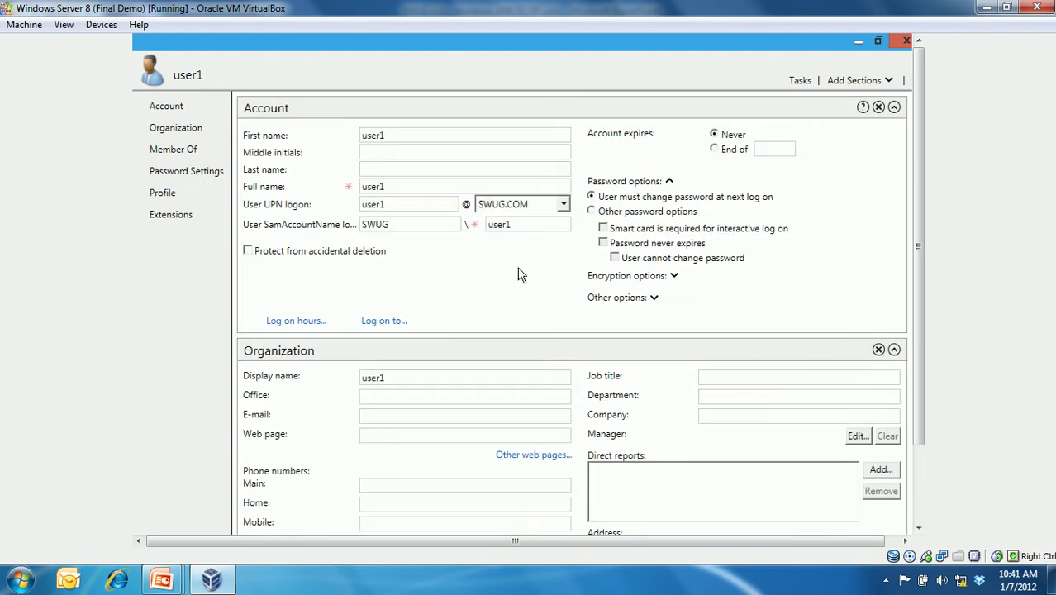
{"action": "left_click", "coordinate": [175, 149]}
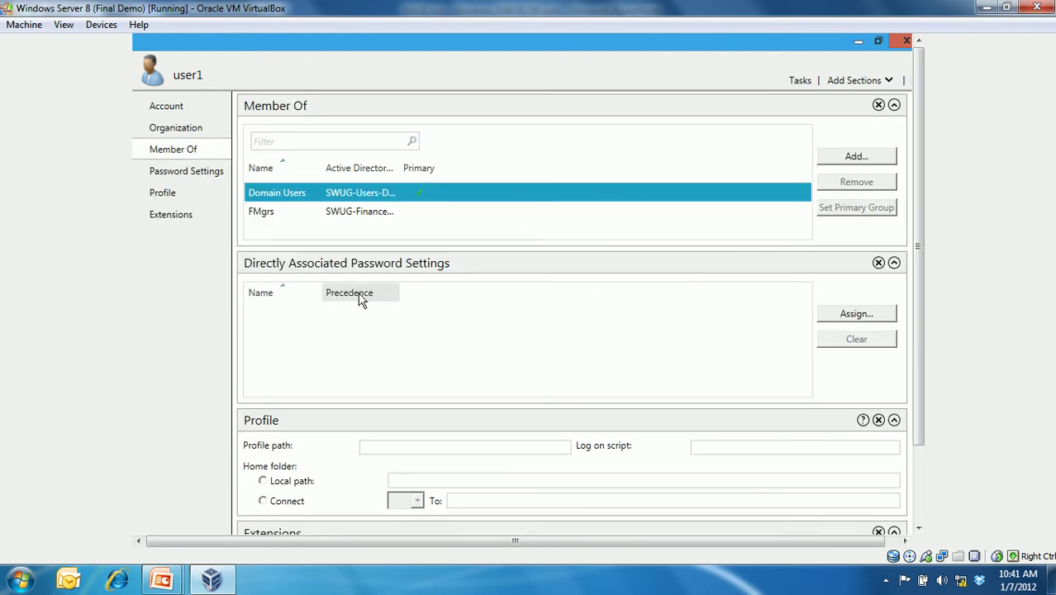
{"action": "left_click", "coordinate": [298, 215]}
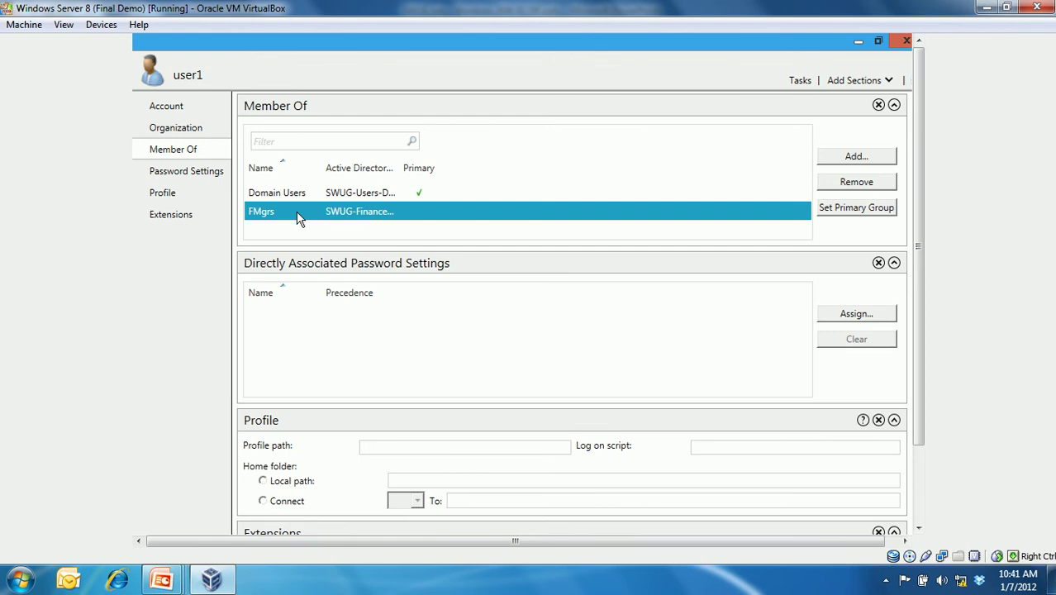
{"action": "left_click", "coordinate": [907, 41]}
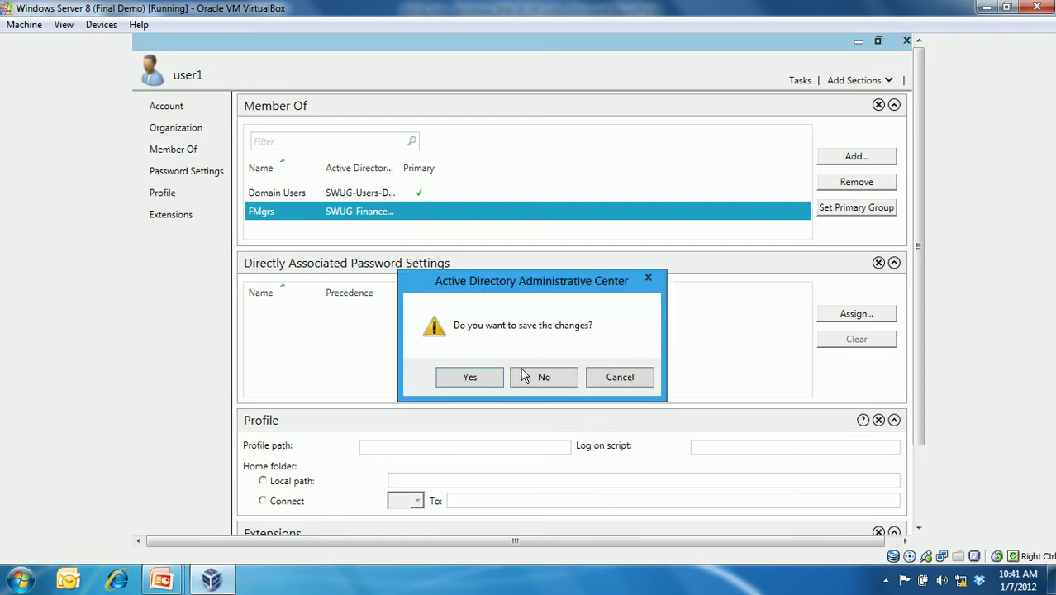
{"action": "left_click", "coordinate": [440, 377]}
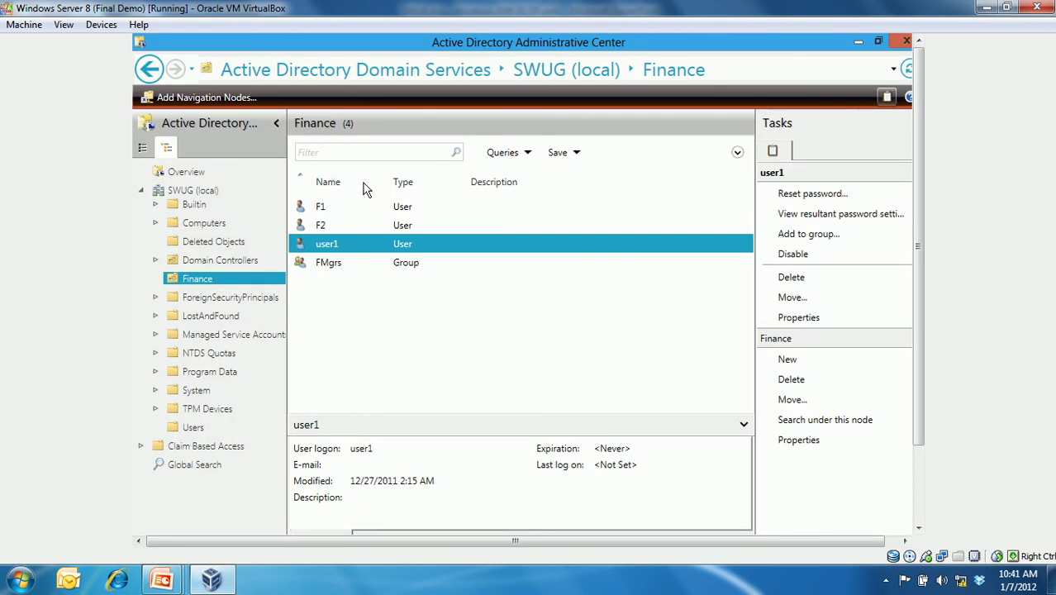
- Delete user1 from the Finance container and confirm the deletion
{"action": "right_click", "coordinate": [335, 250]}
{"action": "left_click", "coordinate": [372, 321]}
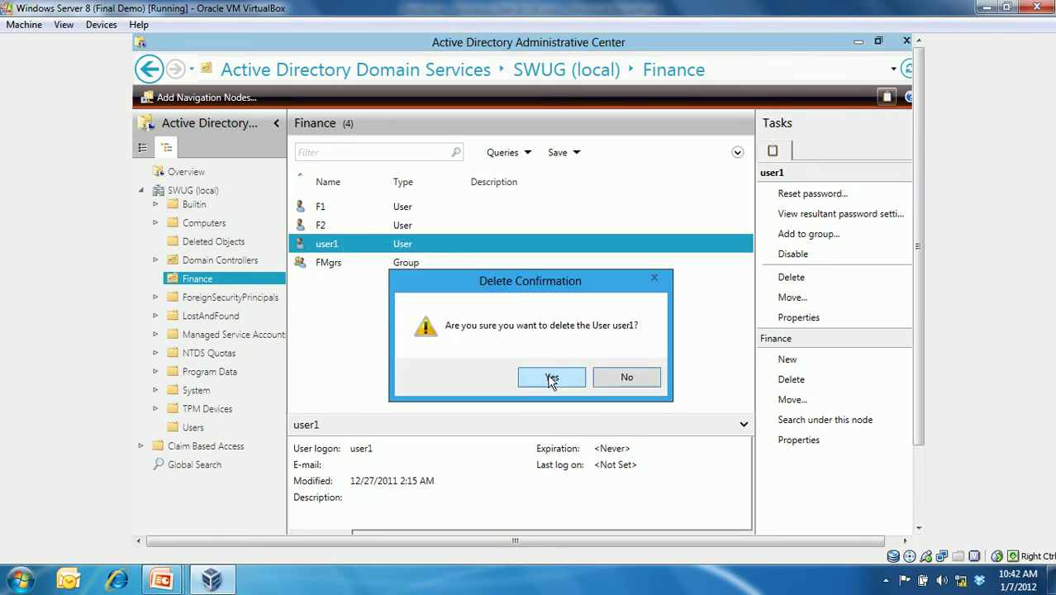
{"action": "left_click", "coordinate": [550, 379]}
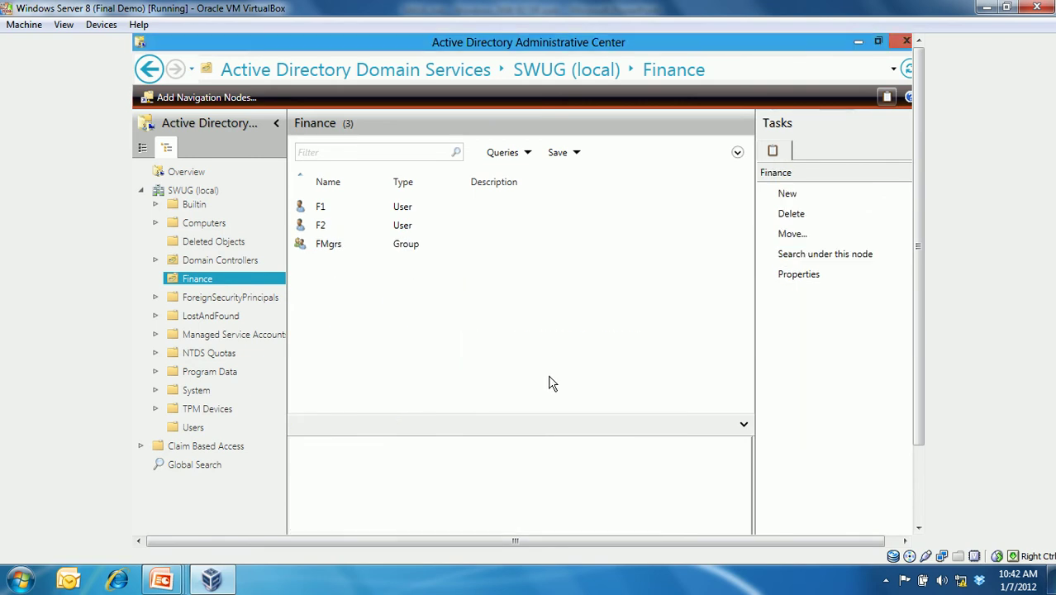
- Start a new user in Finance with first name user1 and logon name user1
{"action": "right_click", "coordinate": [242, 279]}
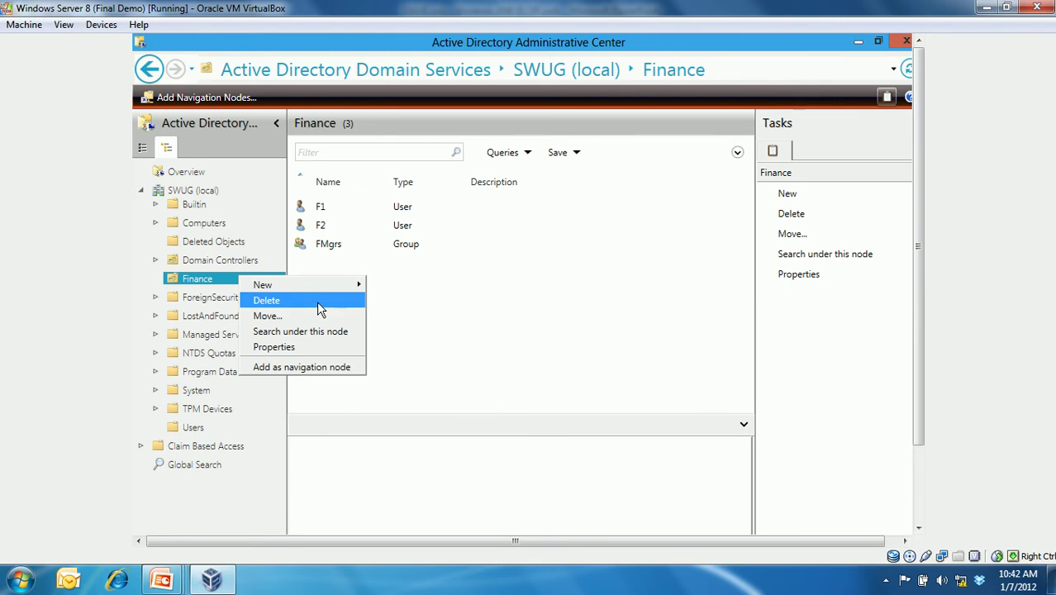
{"action": "mouse_move", "coordinate": [319, 286]}
{"action": "left_click", "coordinate": [395, 316]}
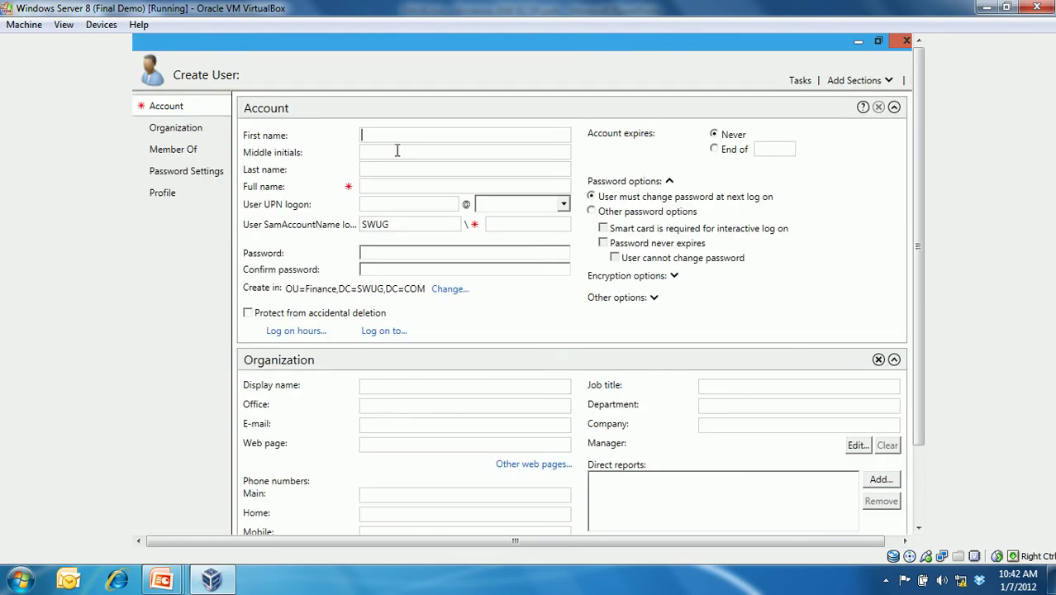
{"action": "type", "text": "user1"}
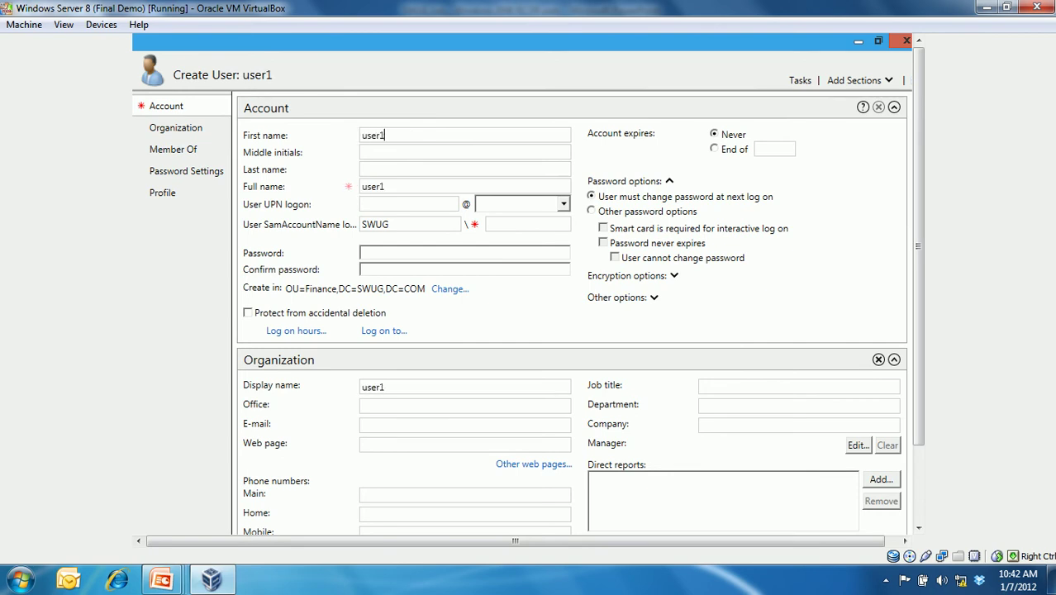
{"action": "left_click", "coordinate": [397, 205]}
{"action": "type", "text": "user"}
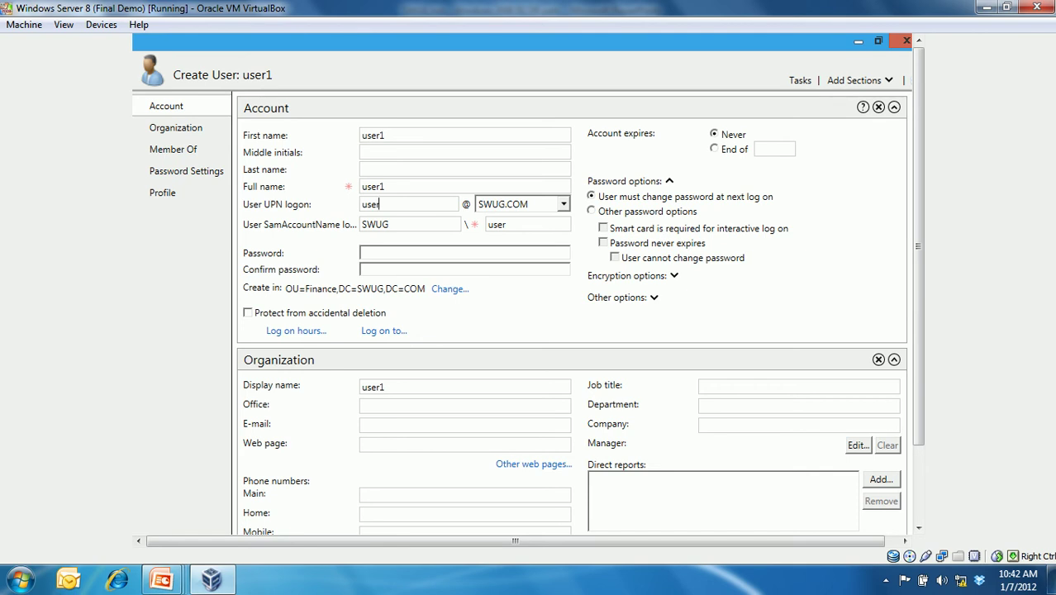
{"action": "type", "text": "1"}
- Enter and confirm the account password, then create the new user1 account
{"action": "left_click", "coordinate": [399, 256]}
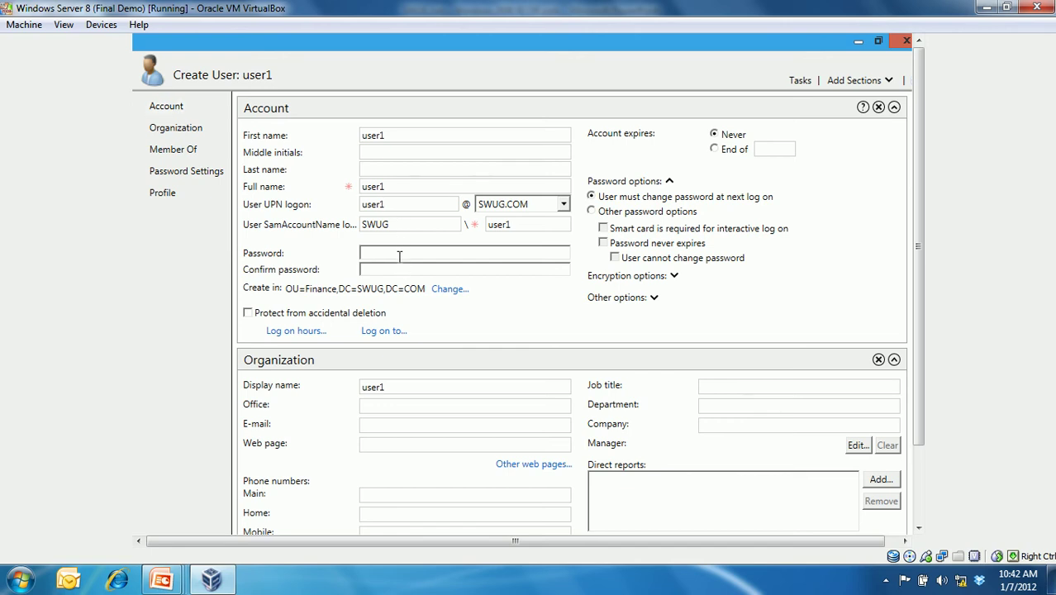
{"action": "type", "text": "**********"}
{"action": "key", "text": "Tab"}
{"action": "type", "text": "**********"}
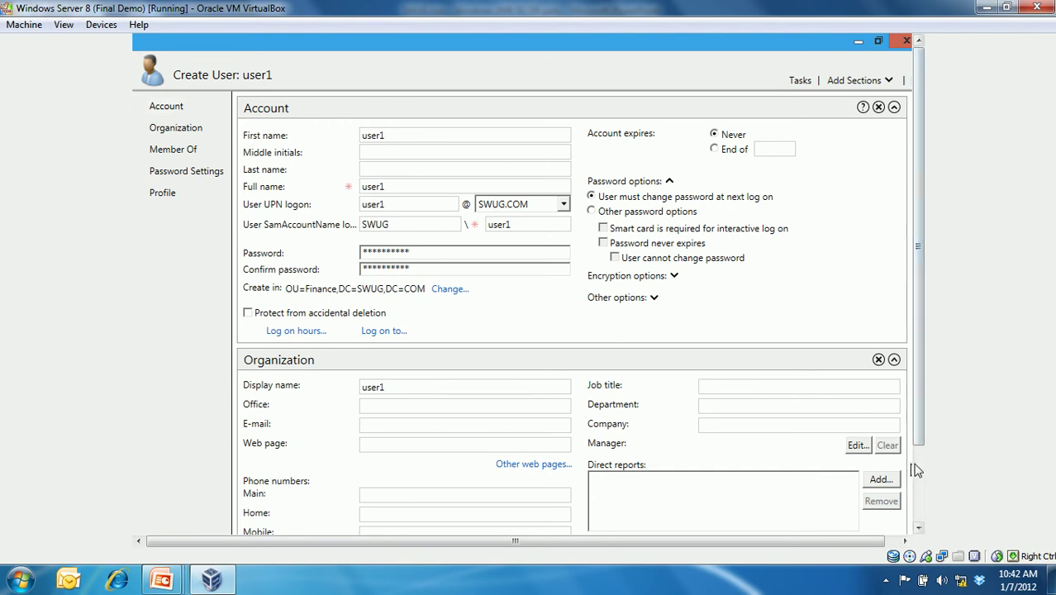
{"action": "scroll", "coordinate": [916, 469], "scroll_direction": "down", "scroll_amount": 3}
{"action": "left_click", "coordinate": [837, 489]}
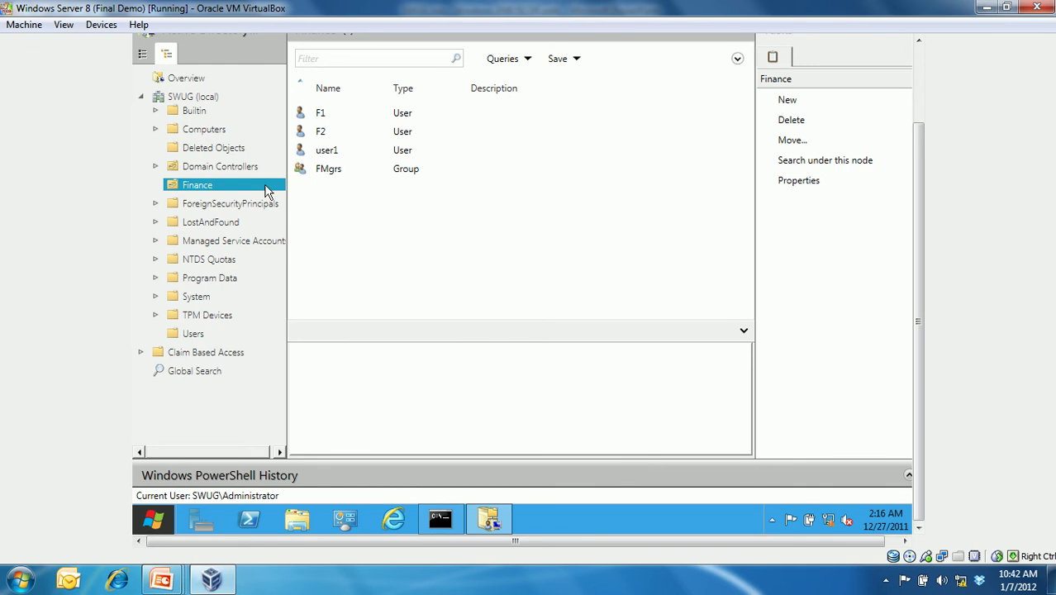
- Try restoring the deleted user1 from Deleted Objects and dismiss the name-already-in-use error
{"action": "left_click", "coordinate": [224, 150]}
{"action": "right_click", "coordinate": [318, 113]}
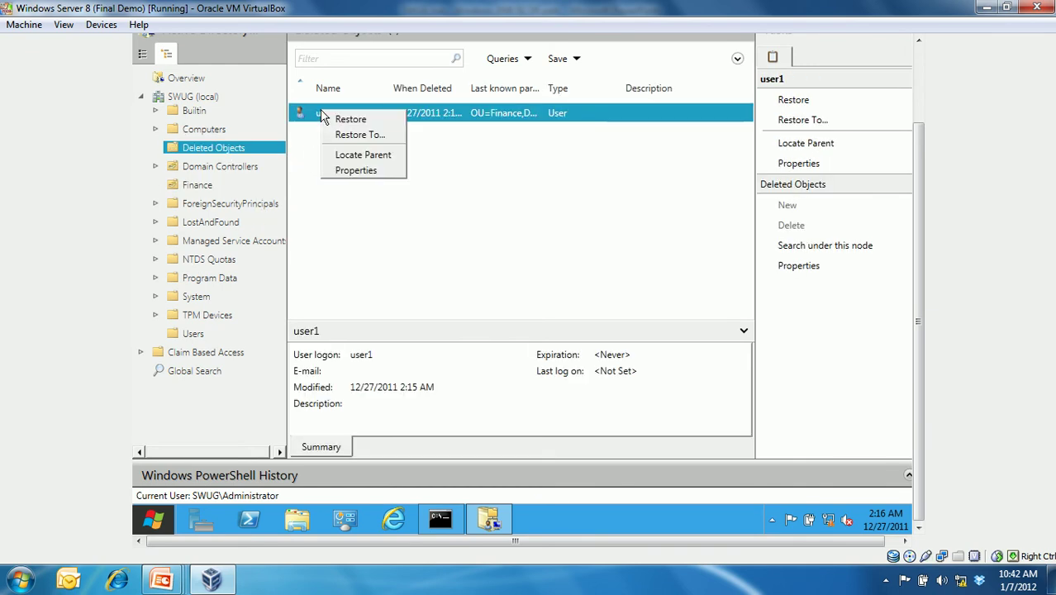
{"action": "left_click", "coordinate": [339, 117]}
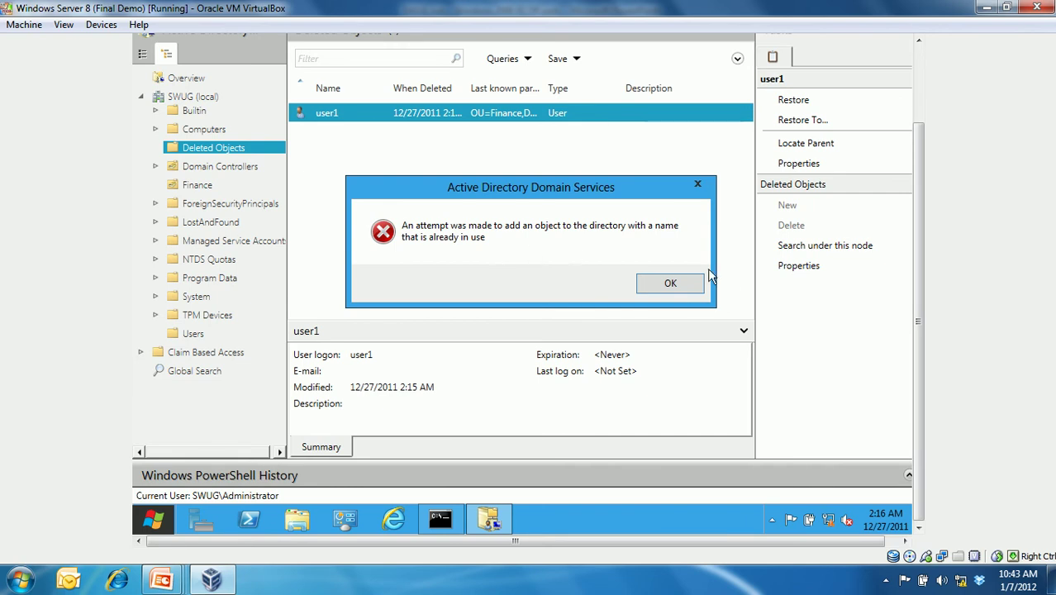
{"action": "left_click", "coordinate": [693, 283]}
- Return to PowerPoint and present the current slide full-screen
{"action": "mouse_move", "coordinate": [442, 533]}
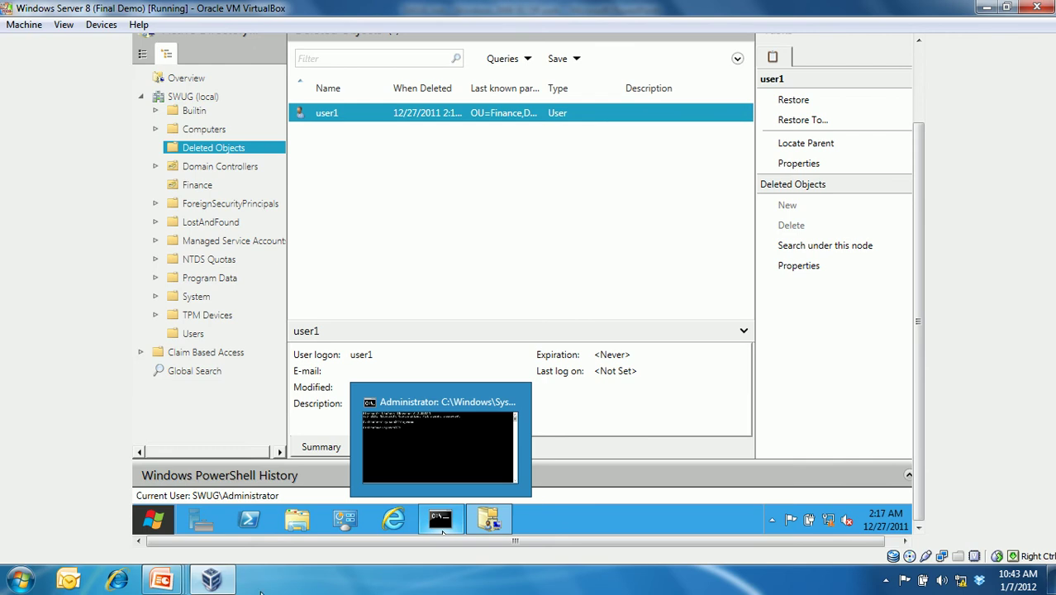
{"action": "left_click", "coordinate": [171, 581]}
{"action": "left_click", "coordinate": [169, 520]}
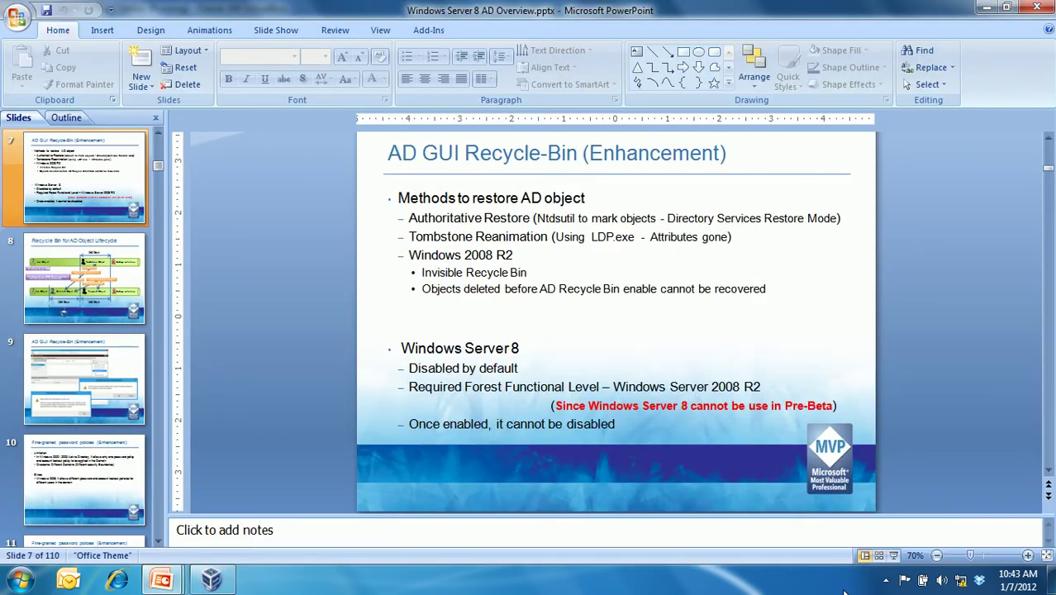
{"action": "left_click", "coordinate": [876, 552]}
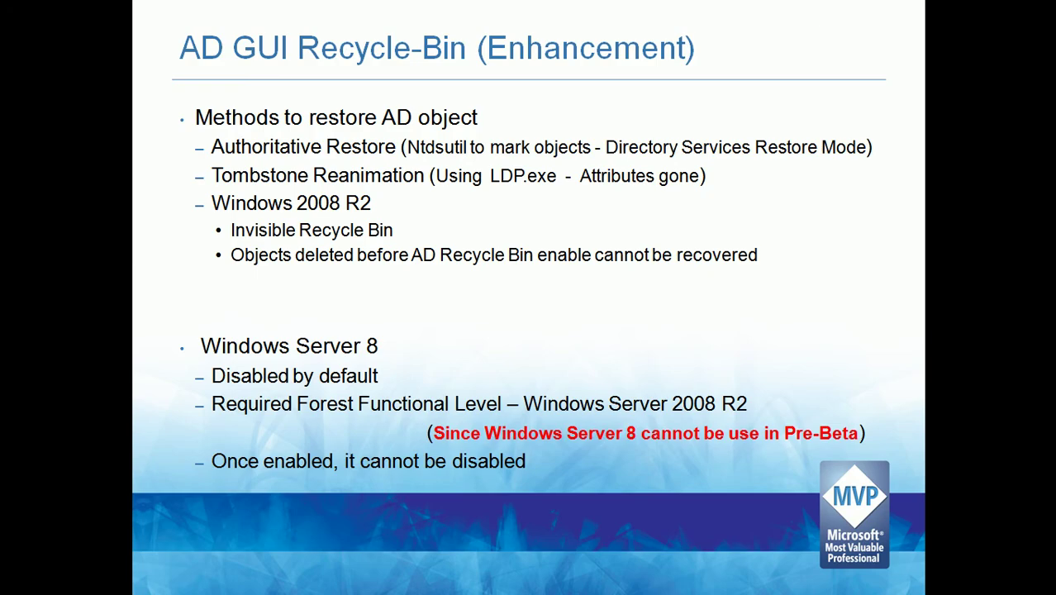
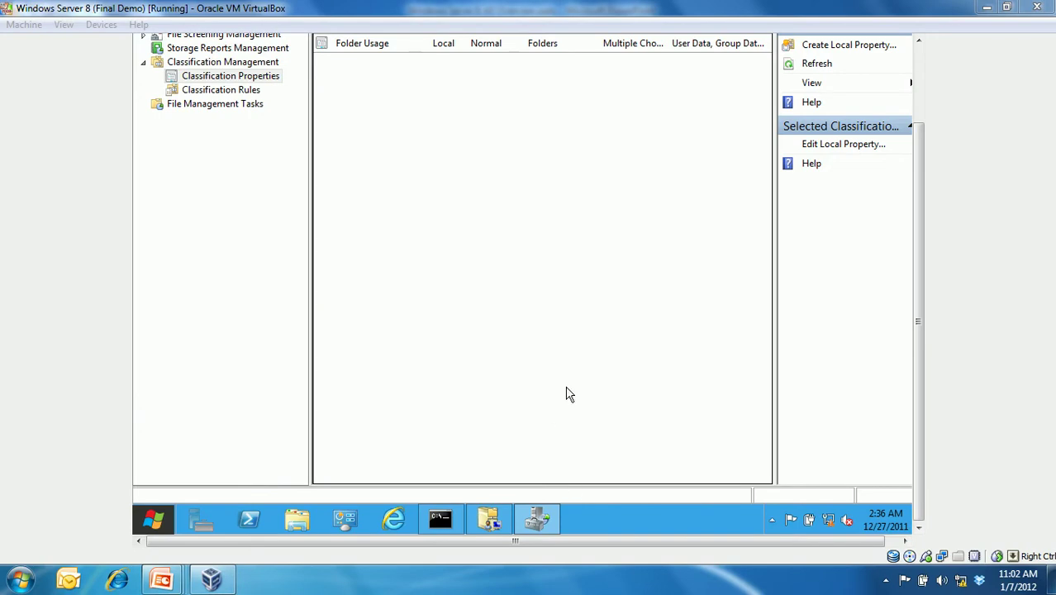
- Minimize File Server Resource Manager to reveal Active Directory Administrative Center's Users list
{"action": "left_click", "coordinate": [533, 527]}
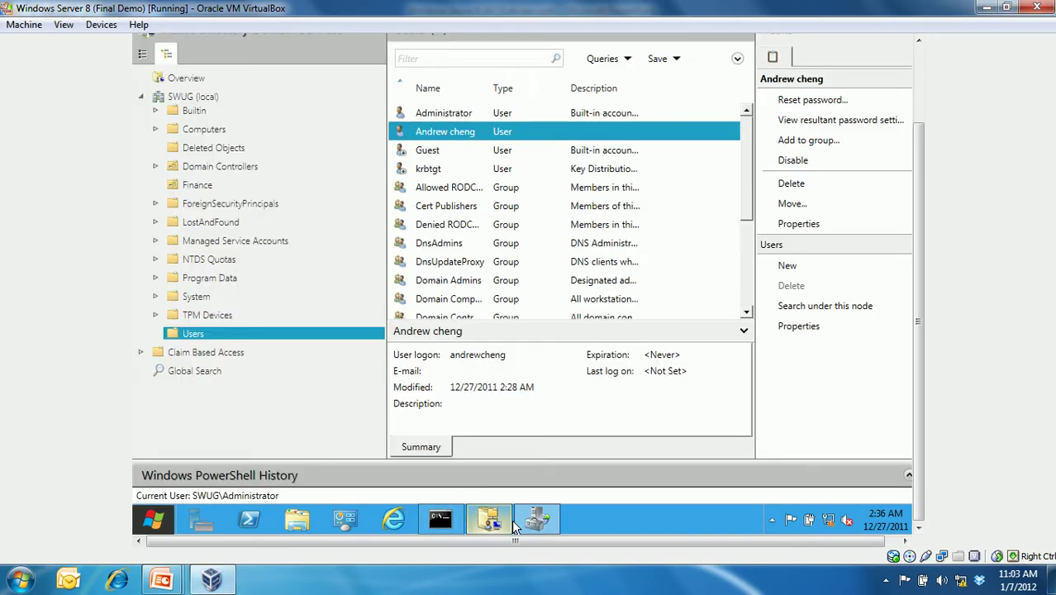
- In the Finance unit, check F1's Finance department and FMgrs membership, closing without saving
{"action": "left_click", "coordinate": [203, 186]}
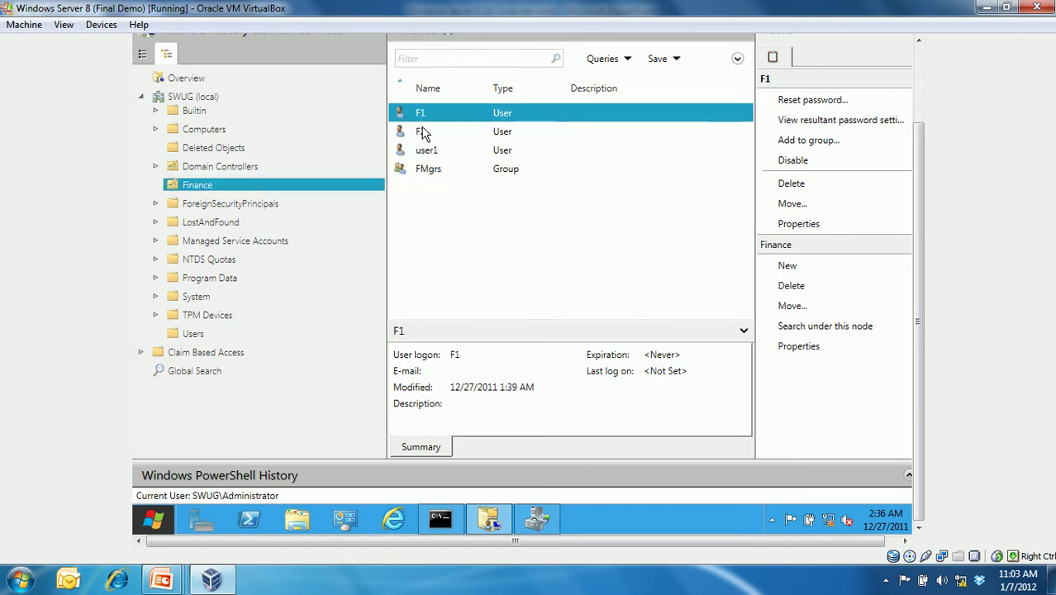
{"action": "right_click", "coordinate": [424, 115]}
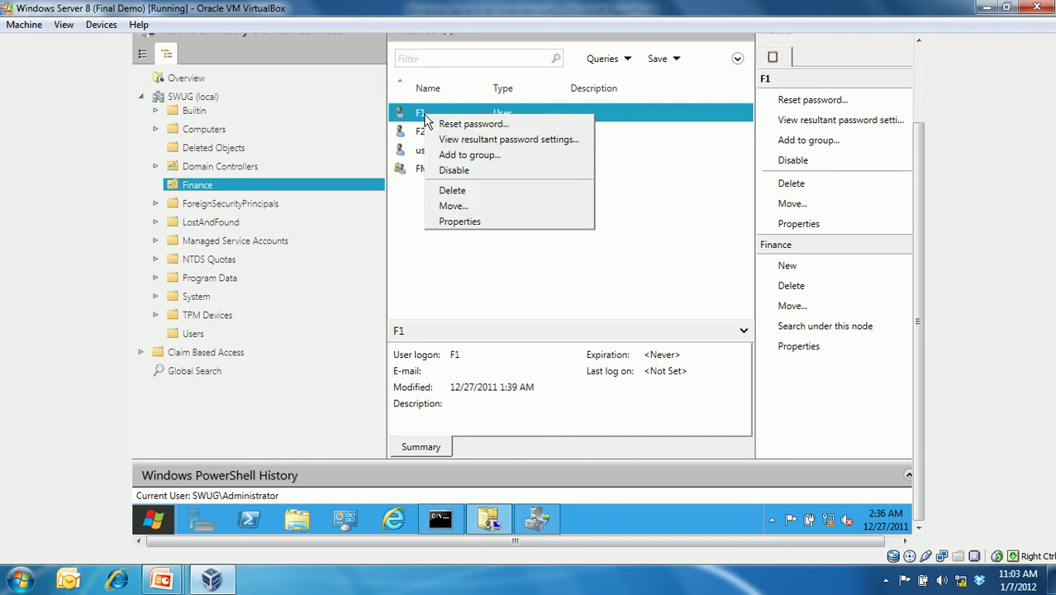
{"action": "left_click", "coordinate": [468, 221]}
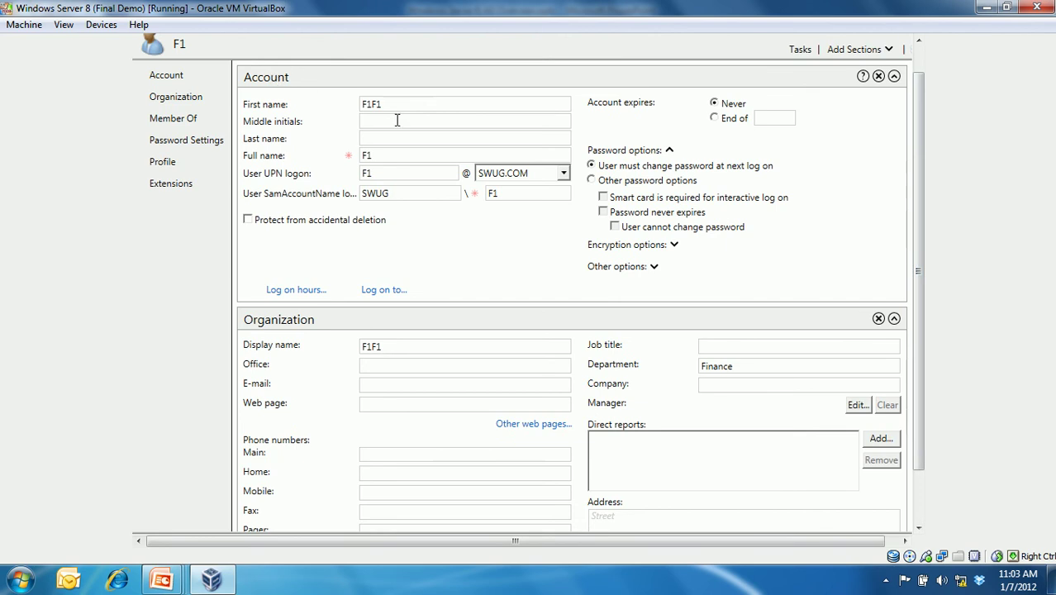
{"action": "left_click", "coordinate": [742, 368]}
{"action": "double_click", "coordinate": [712, 370]}
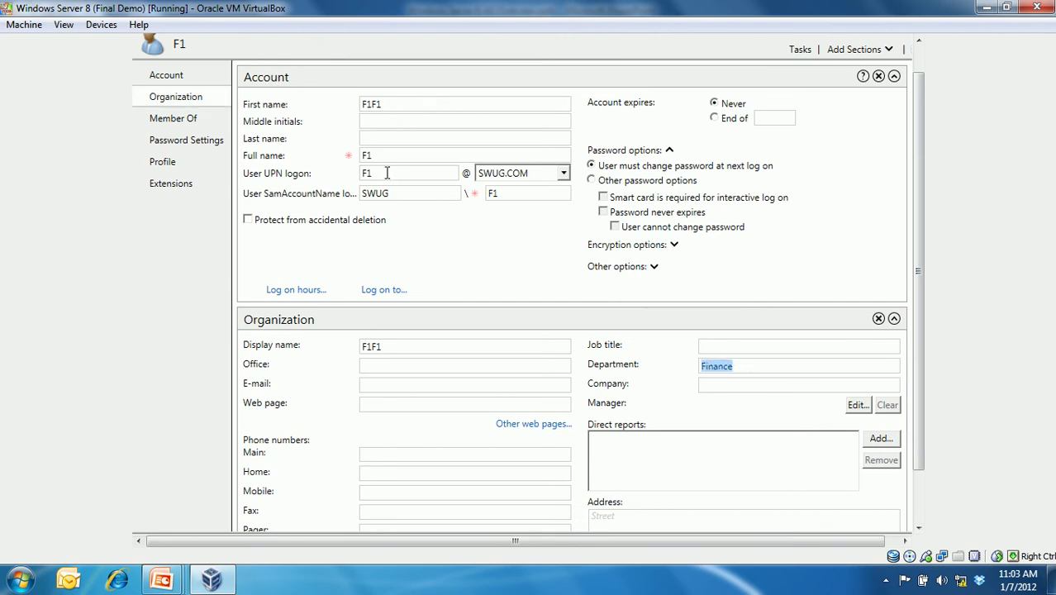
{"action": "left_click", "coordinate": [196, 123]}
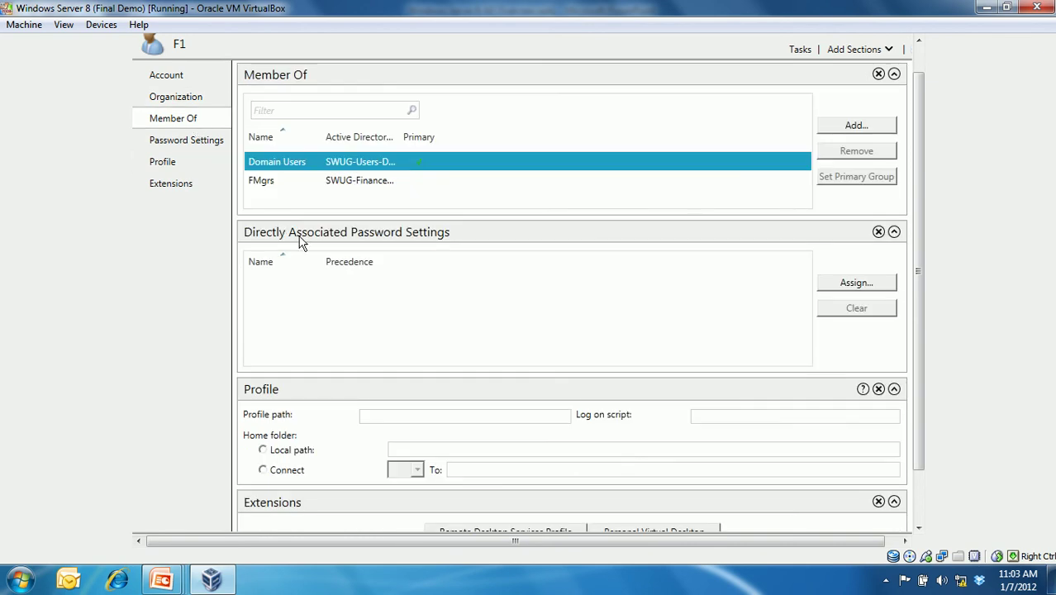
{"action": "left_click", "coordinate": [272, 180]}
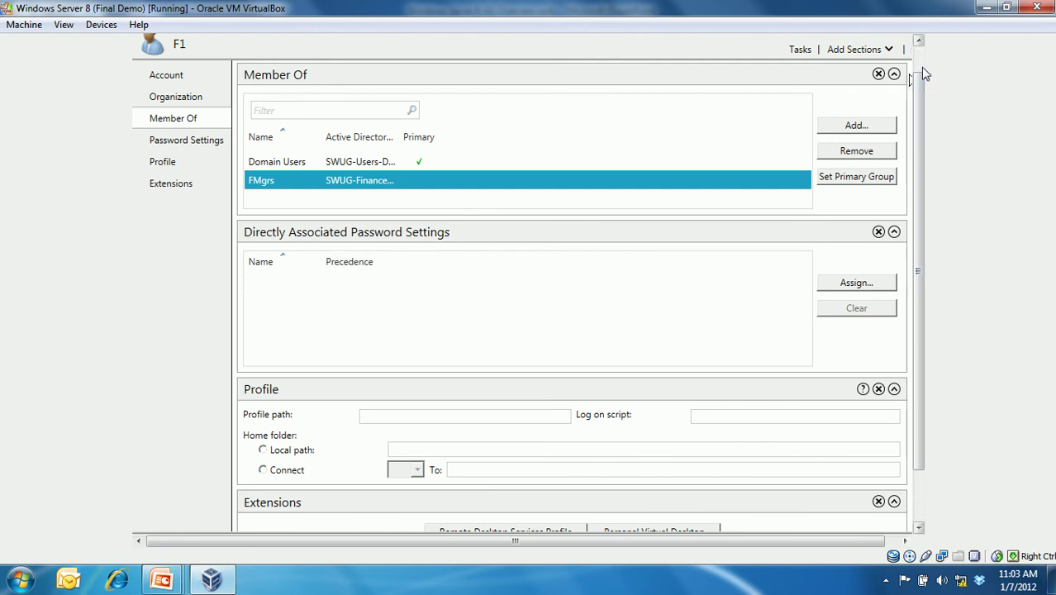
{"action": "left_click_drag", "start_coordinate": [919, 71], "coordinate": [908, 52]}
{"action": "left_click", "coordinate": [905, 42]}
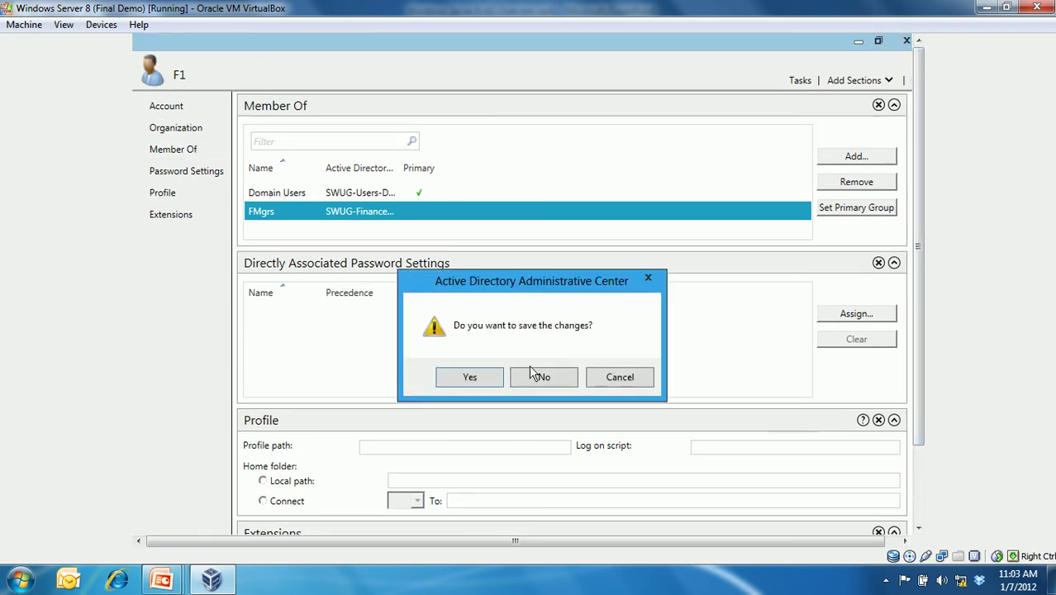
{"action": "left_click", "coordinate": [539, 373]}
- Check F2's Finance department and groups, confirming no FMgrs membership, and close without saving
{"action": "left_click", "coordinate": [436, 229]}
{"action": "right_click", "coordinate": [425, 226]}
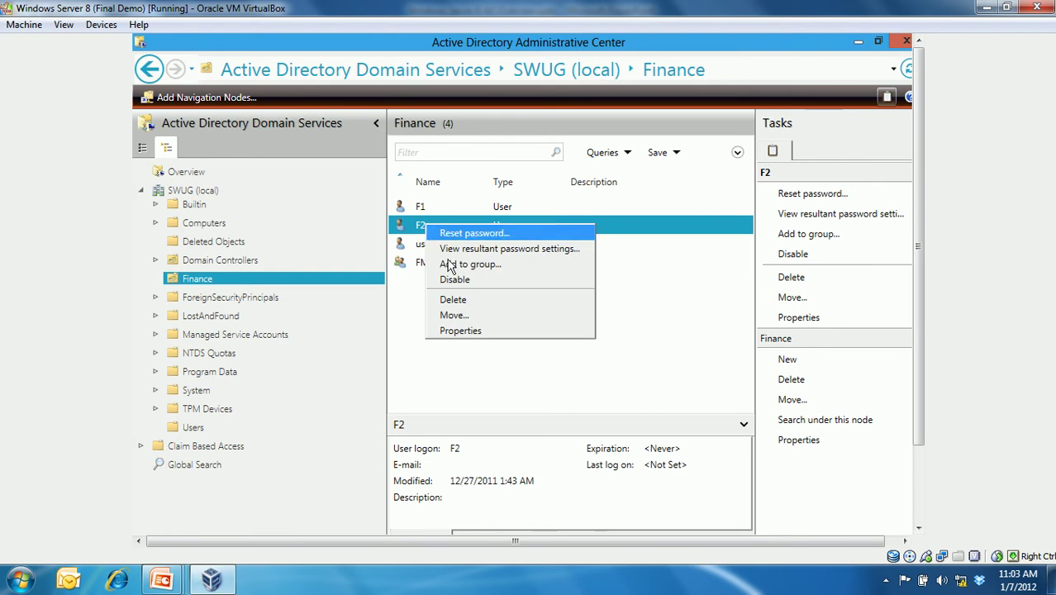
{"action": "left_click", "coordinate": [463, 331]}
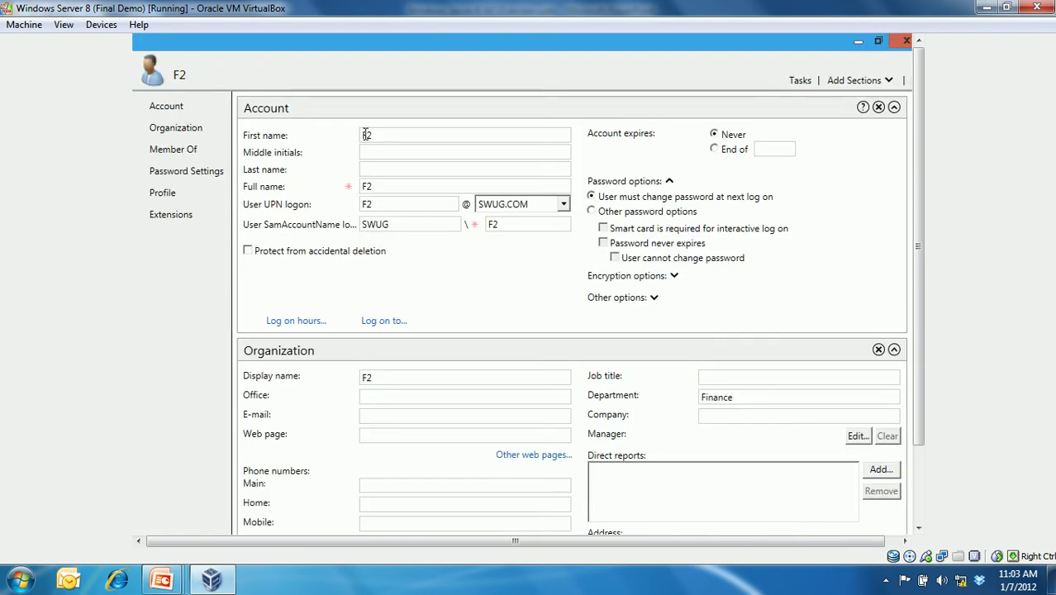
{"action": "double_click", "coordinate": [367, 136]}
{"action": "left_click", "coordinate": [737, 397]}
{"action": "left_click_drag", "start_coordinate": [737, 397], "coordinate": [686, 400]}
{"action": "left_click", "coordinate": [207, 150]}
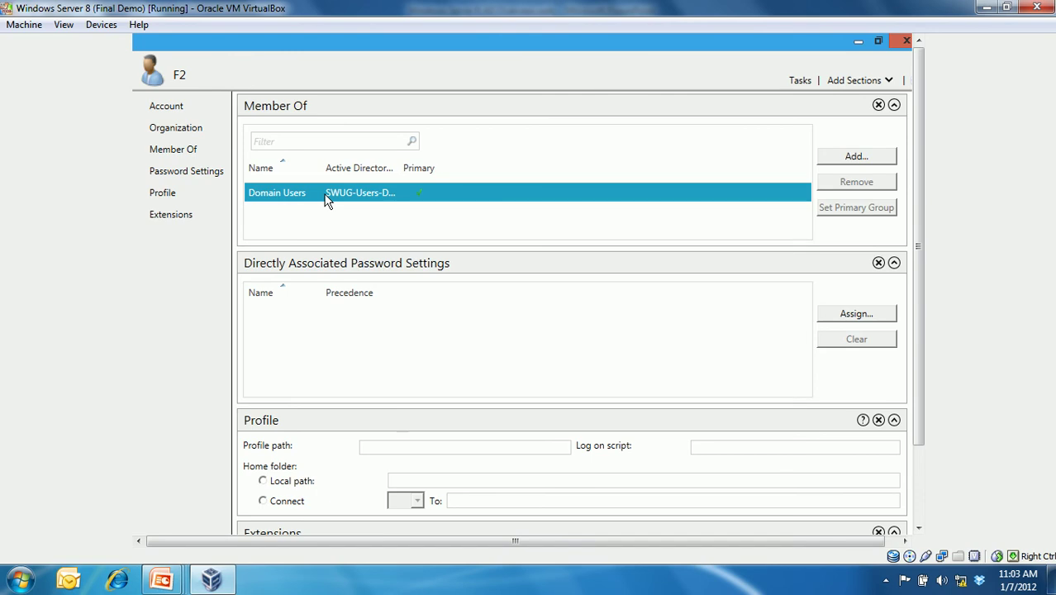
{"action": "left_click", "coordinate": [905, 45]}
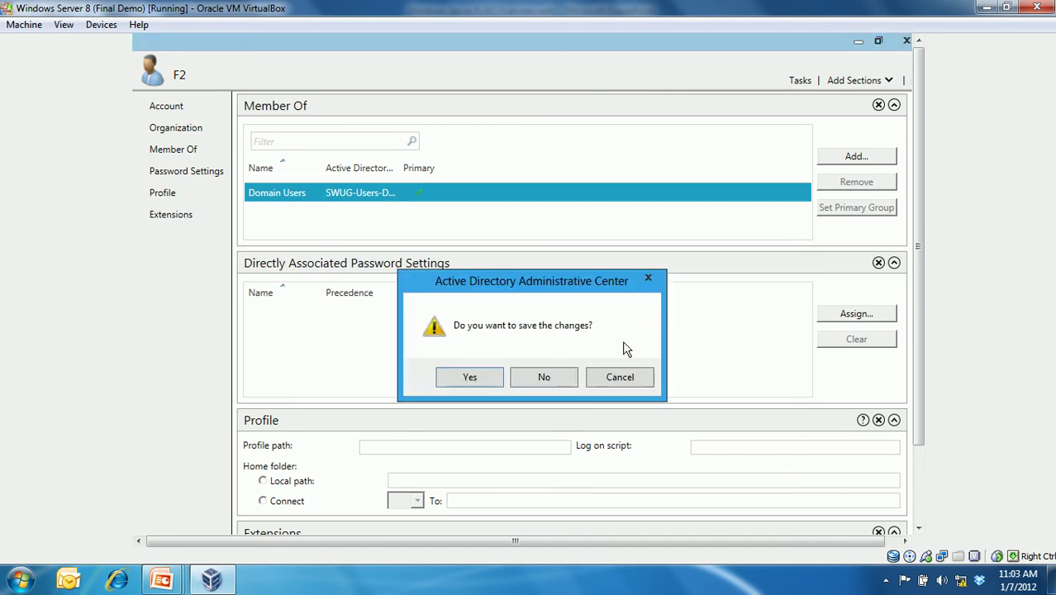
{"action": "left_click", "coordinate": [547, 377]}
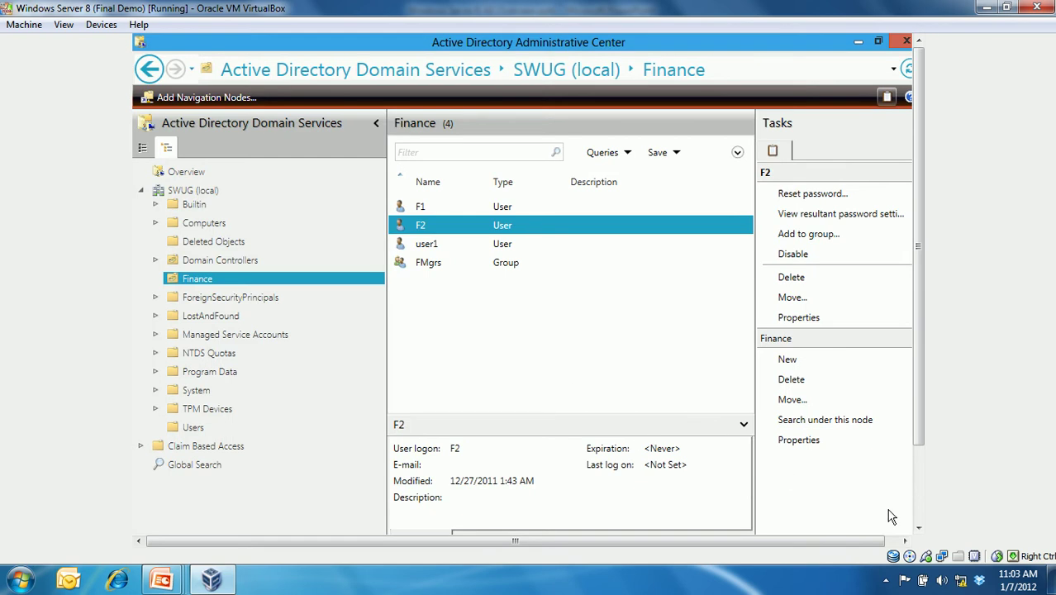
{"action": "left_click", "coordinate": [919, 502]}
{"action": "left_click", "coordinate": [295, 521]}
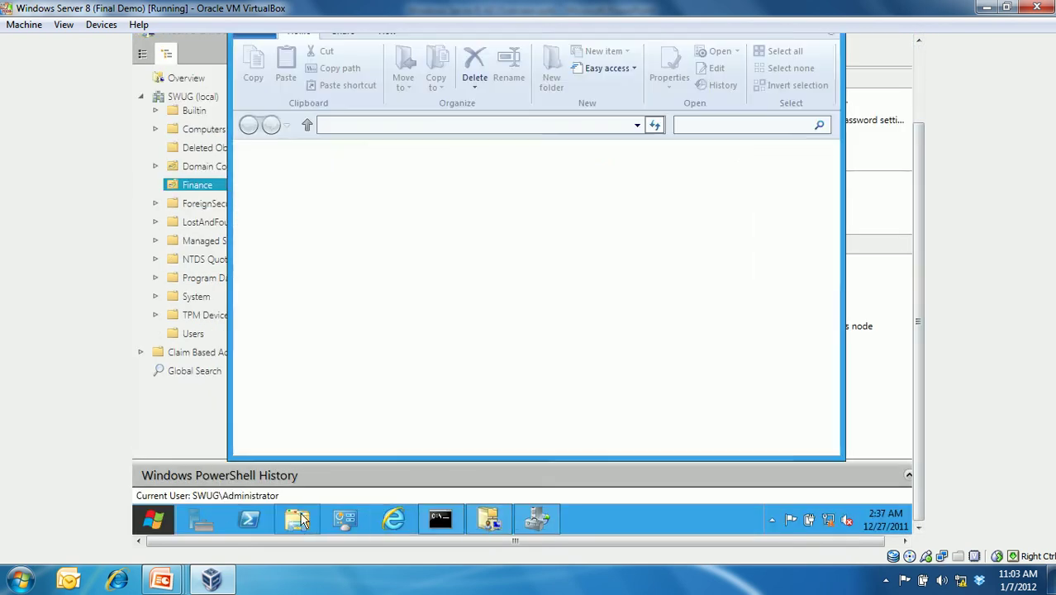
- Review Users' and Administrators' permissions on C:\Data's Security tab, then cancel and close Explorer
{"action": "left_click", "coordinate": [302, 334]}
{"action": "double_click", "coordinate": [414, 184]}
{"action": "left_click", "coordinate": [407, 175]}
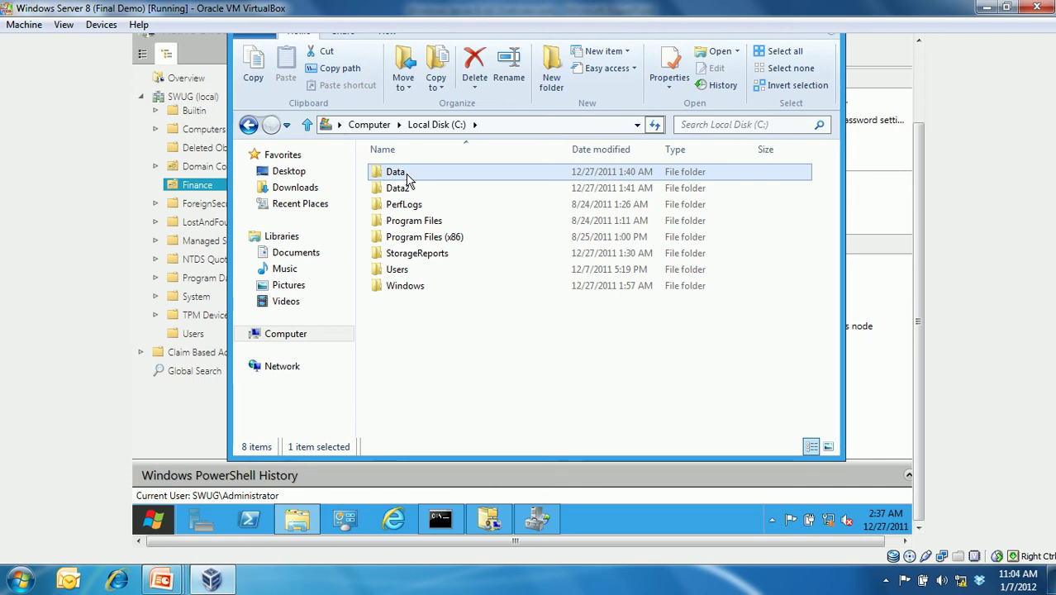
{"action": "right_click", "coordinate": [407, 180]}
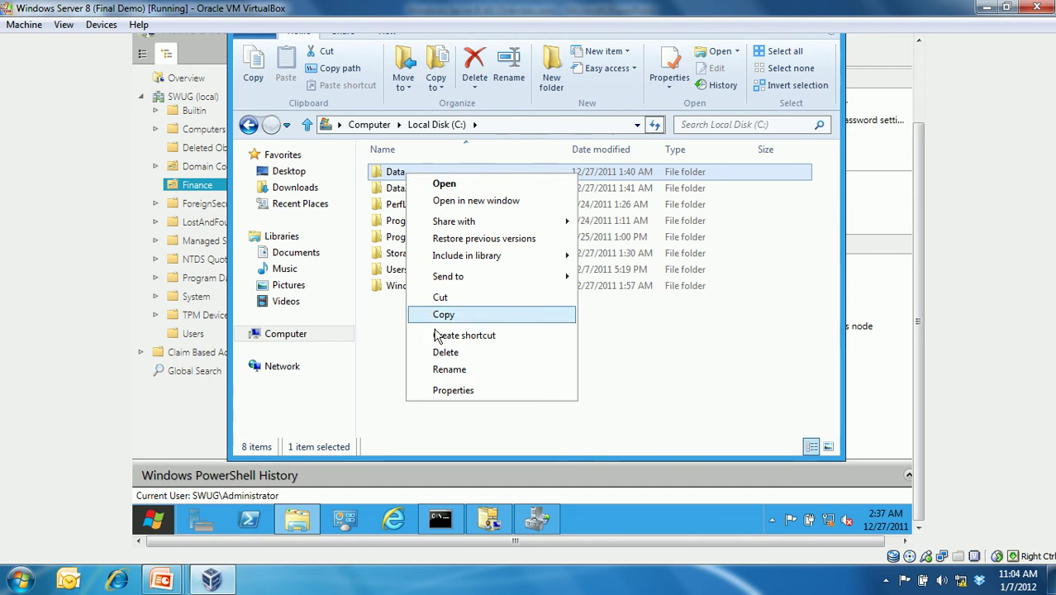
{"action": "left_click", "coordinate": [460, 394]}
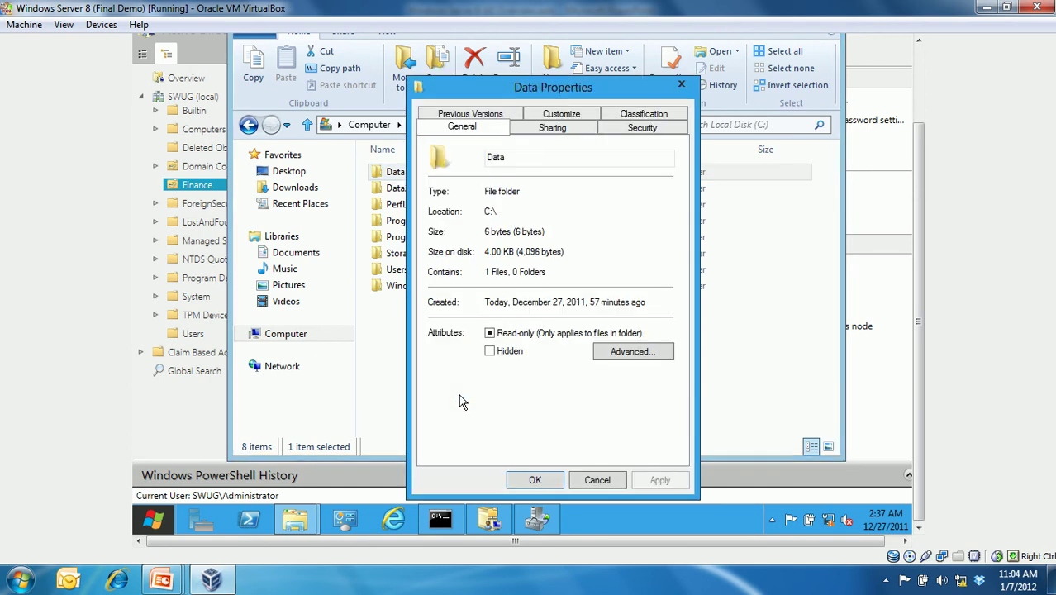
{"action": "left_click", "coordinate": [642, 127]}
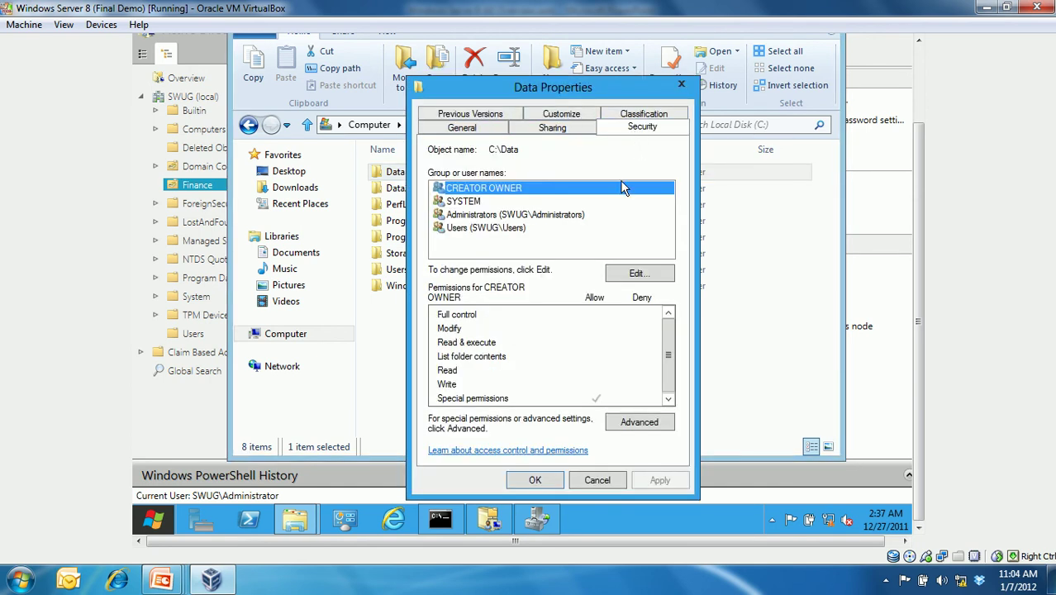
{"action": "left_click", "coordinate": [499, 228]}
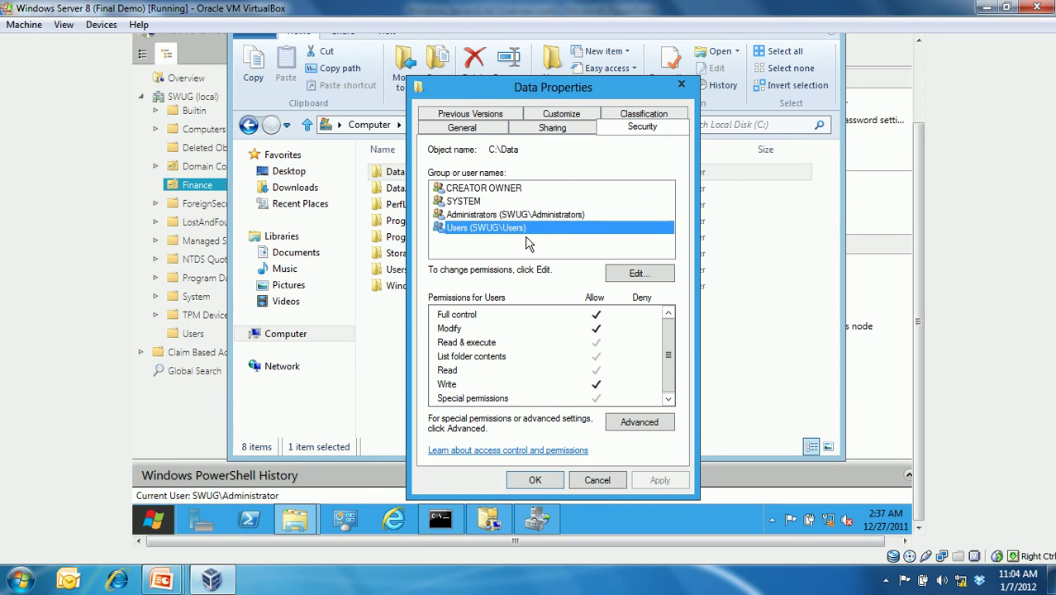
{"action": "left_click", "coordinate": [533, 215]}
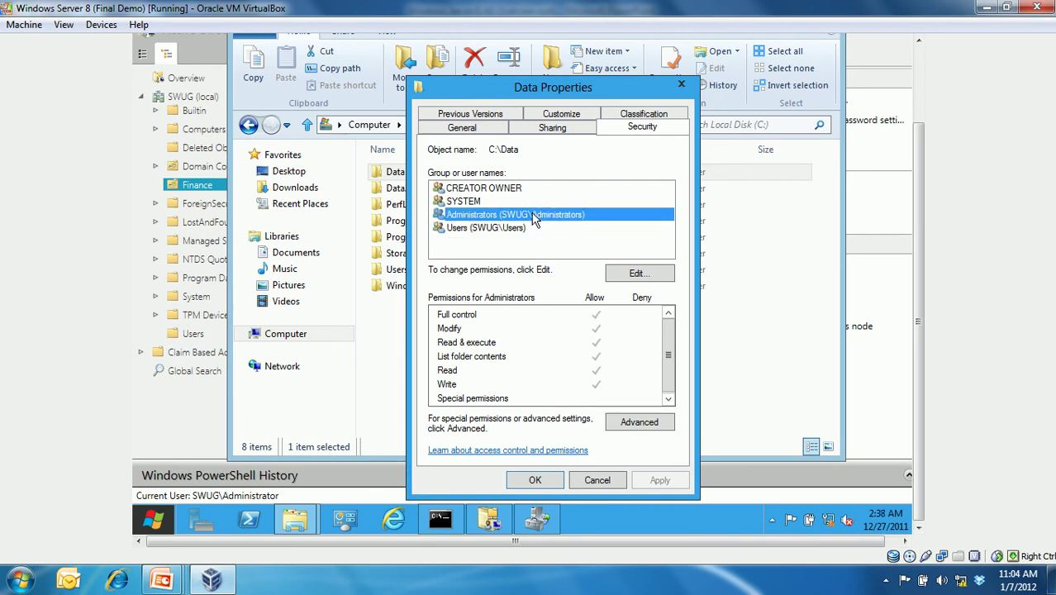
{"action": "left_click", "coordinate": [601, 478]}
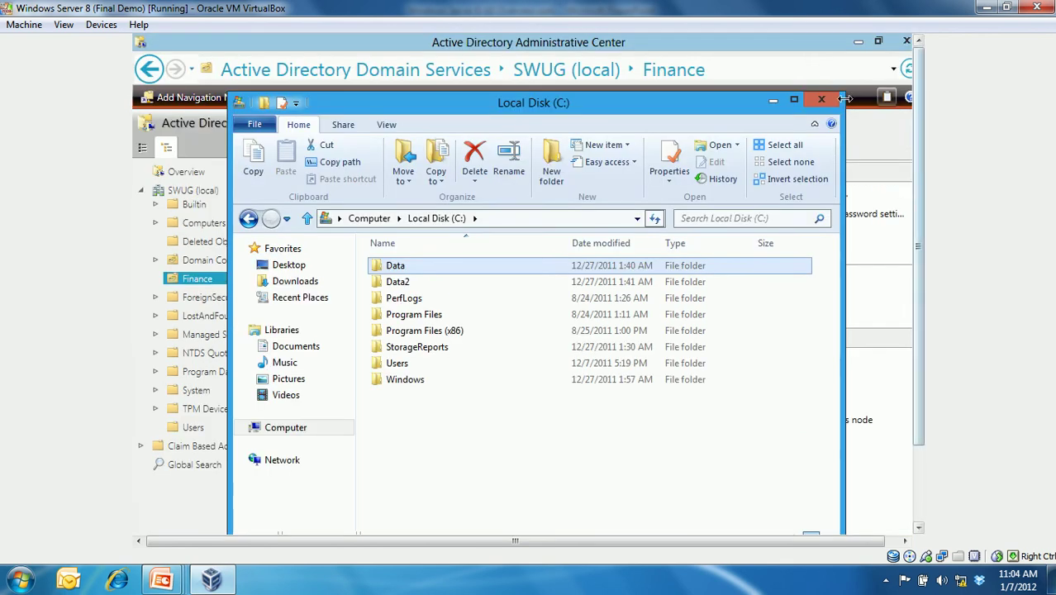
{"action": "left_click", "coordinate": [840, 91]}
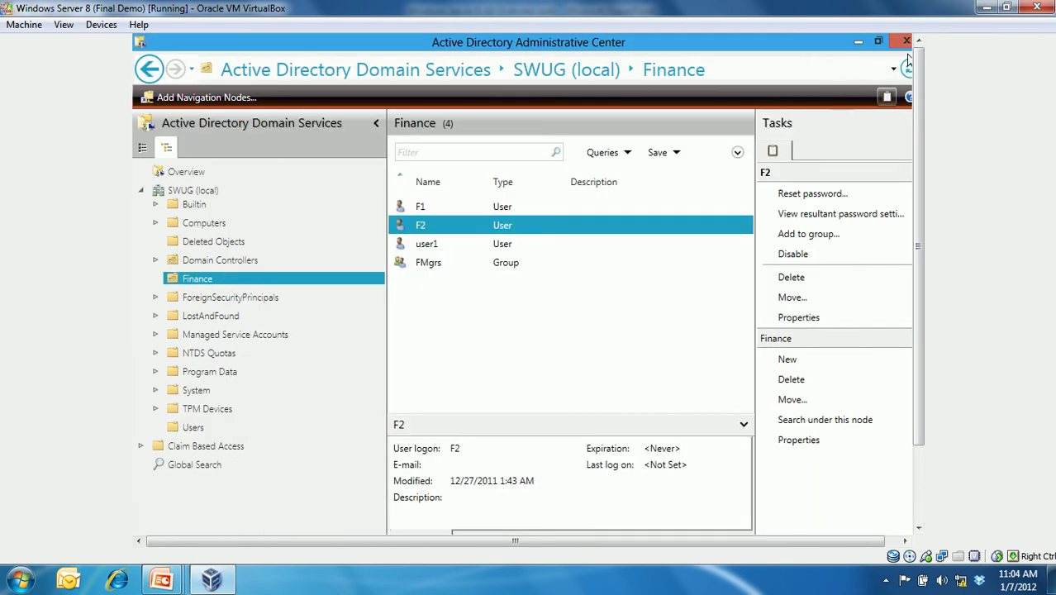
- Expand Claim Based Access in the navigation tree to list its Resource Properties
{"action": "left_click", "coordinate": [147, 189]}
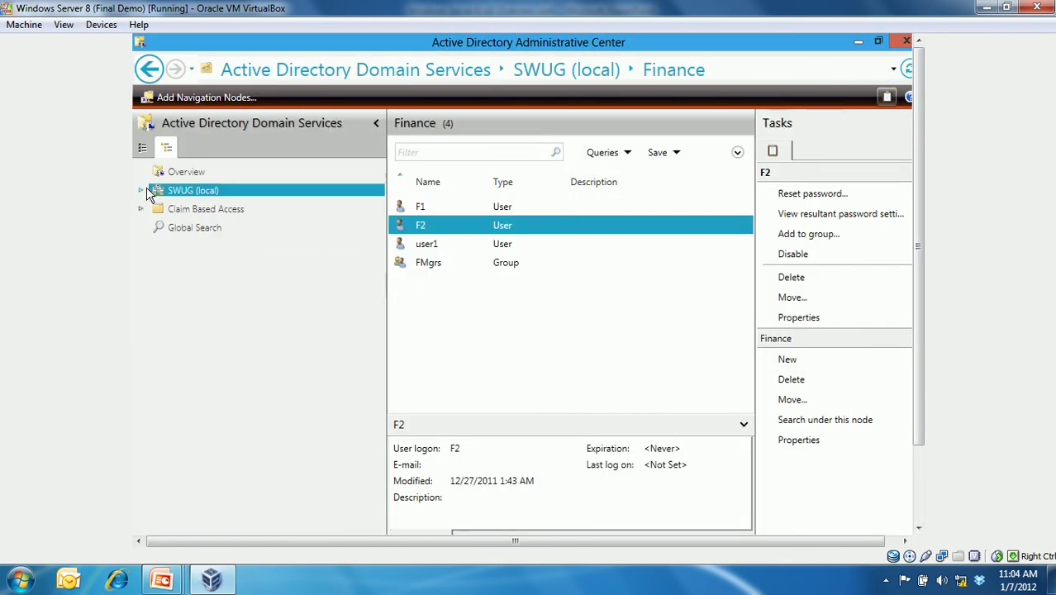
{"action": "left_click", "coordinate": [143, 148]}
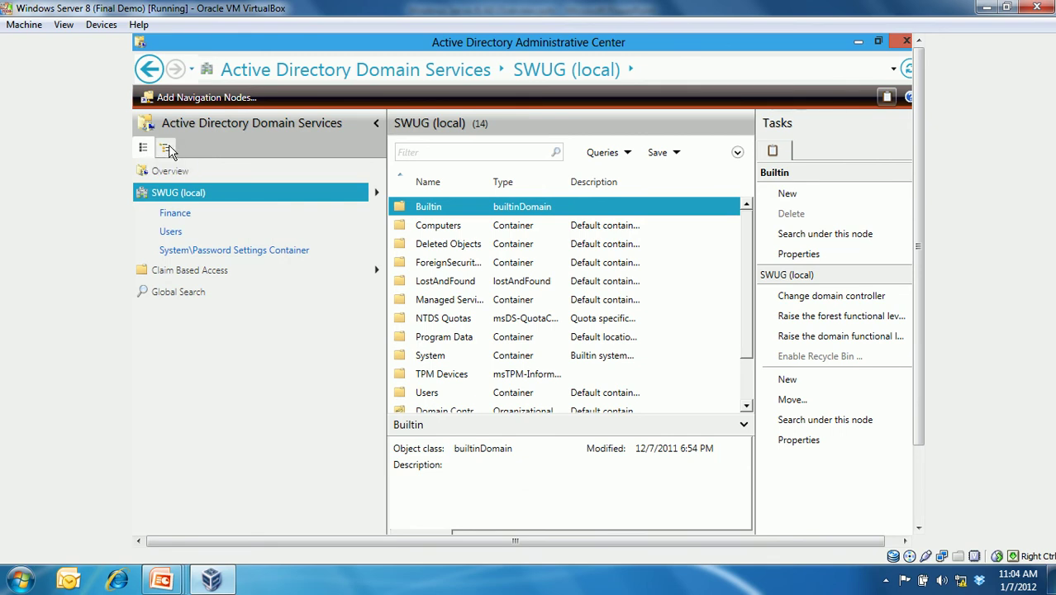
{"action": "left_click", "coordinate": [167, 149]}
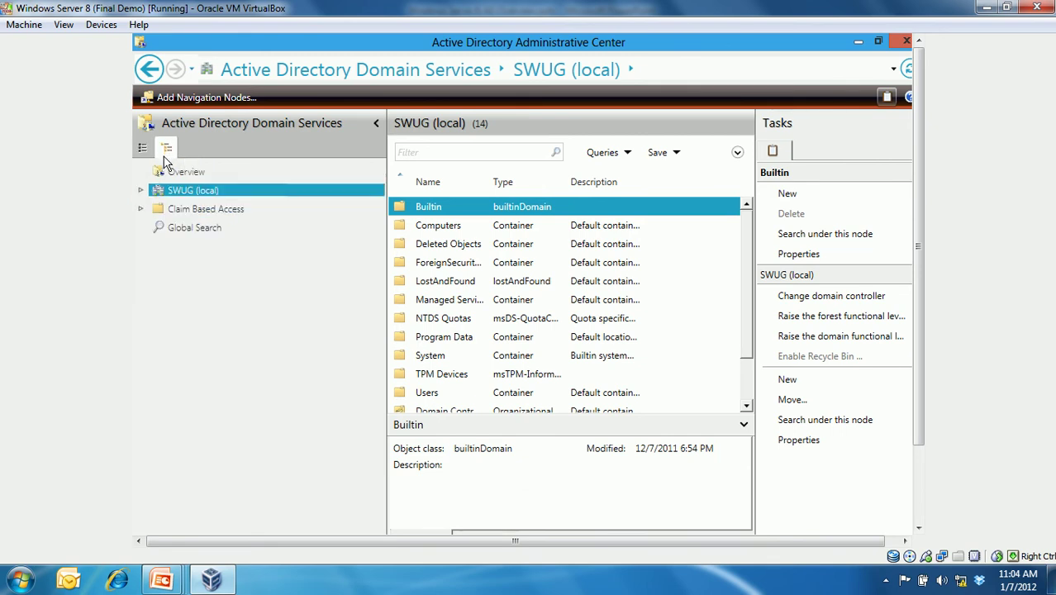
{"action": "left_click", "coordinate": [141, 209]}
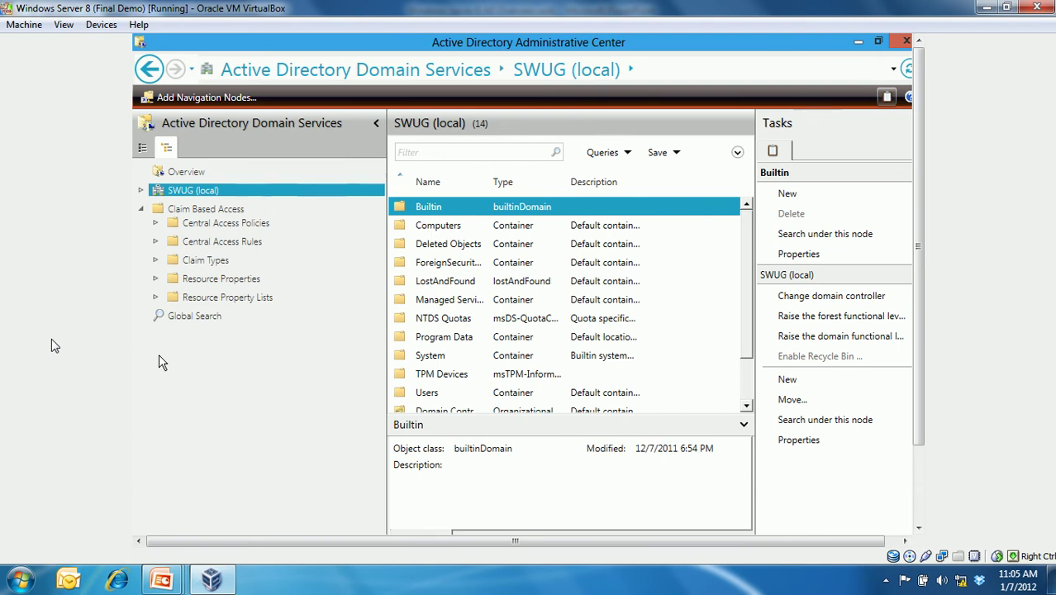
{"action": "left_click", "coordinate": [190, 286]}
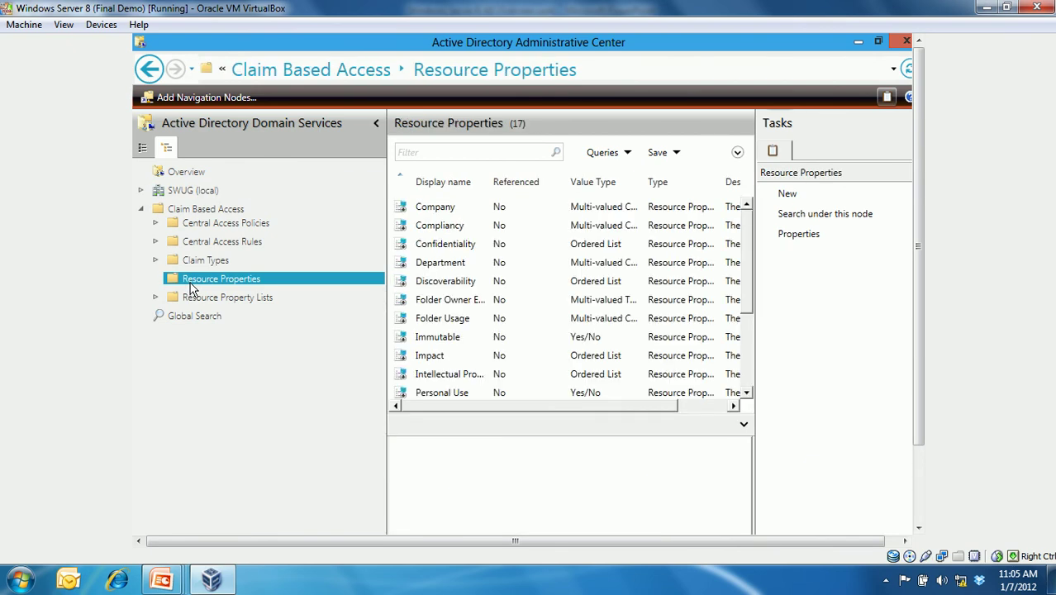
{"action": "left_click_drag", "start_coordinate": [748, 232], "coordinate": [745, 201]}
- Enable the Department resource property from its context menu
{"action": "left_click", "coordinate": [455, 266]}
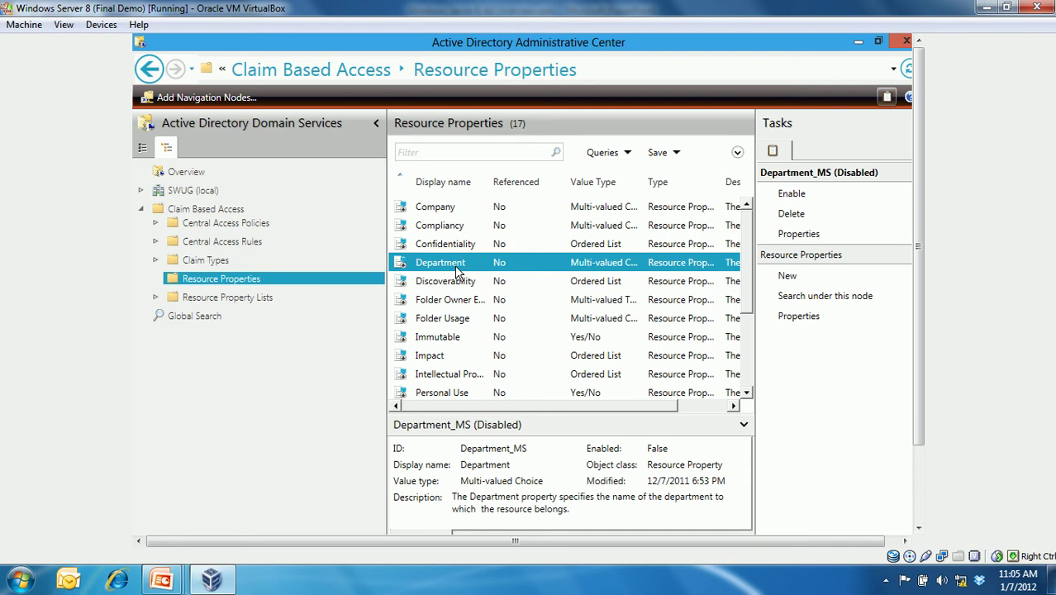
{"action": "right_click", "coordinate": [458, 273]}
{"action": "key", "text": "Escape"}
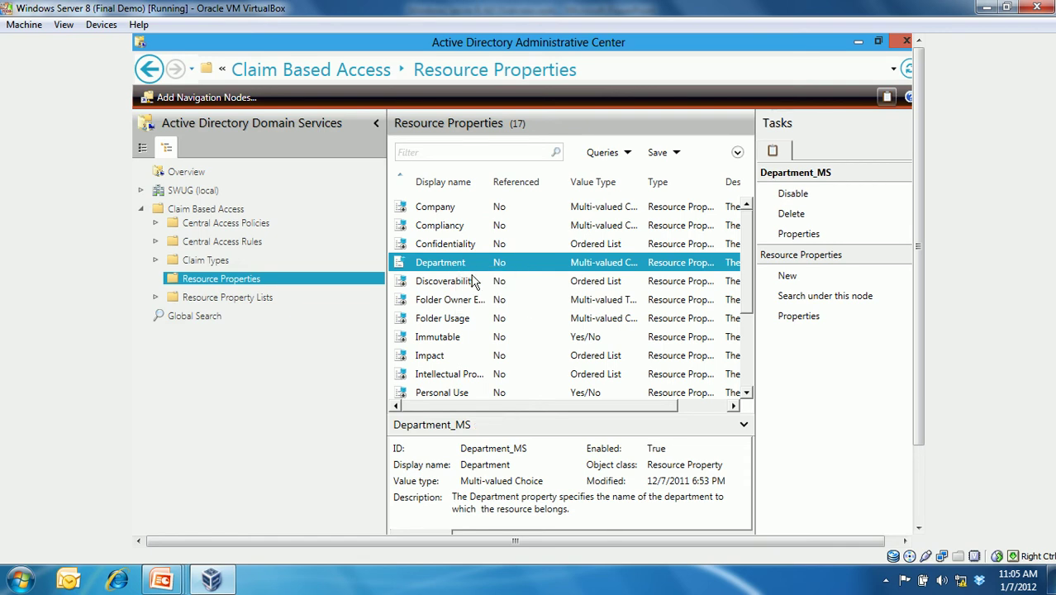
{"action": "right_click", "coordinate": [439, 263]}
- Add 'Training' as a Department suggested value and display name, then save the property
{"action": "left_click", "coordinate": [475, 301]}
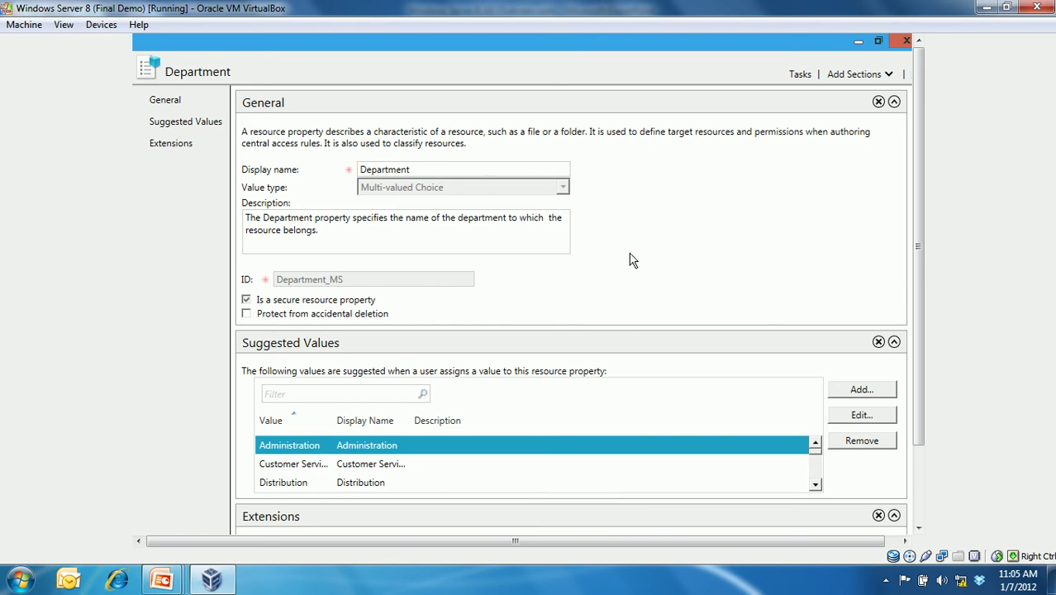
{"action": "left_click_drag", "start_coordinate": [920, 162], "coordinate": [923, 245]}
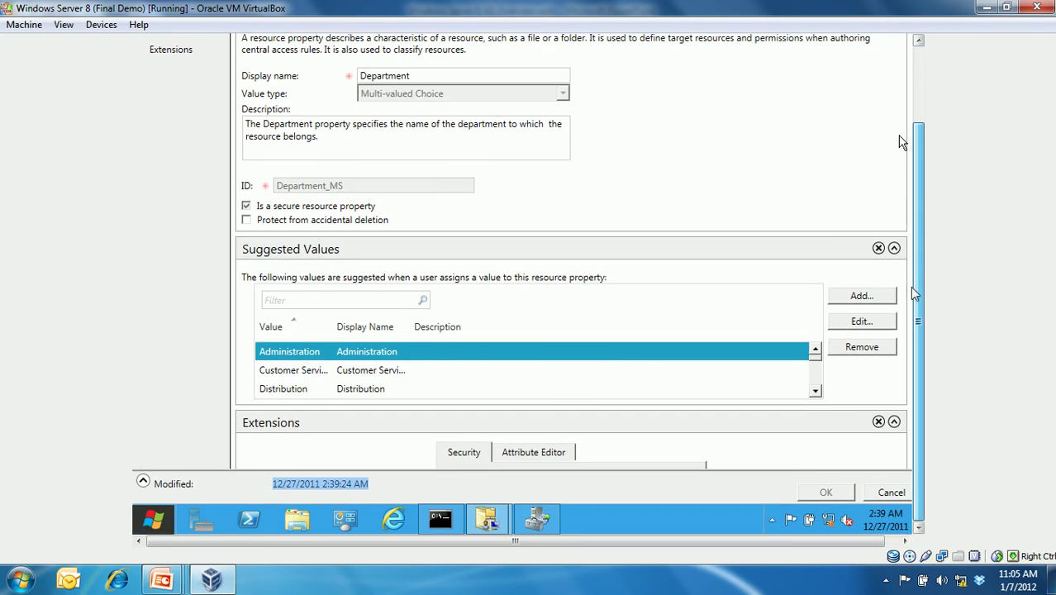
{"action": "left_click", "coordinate": [816, 392]}
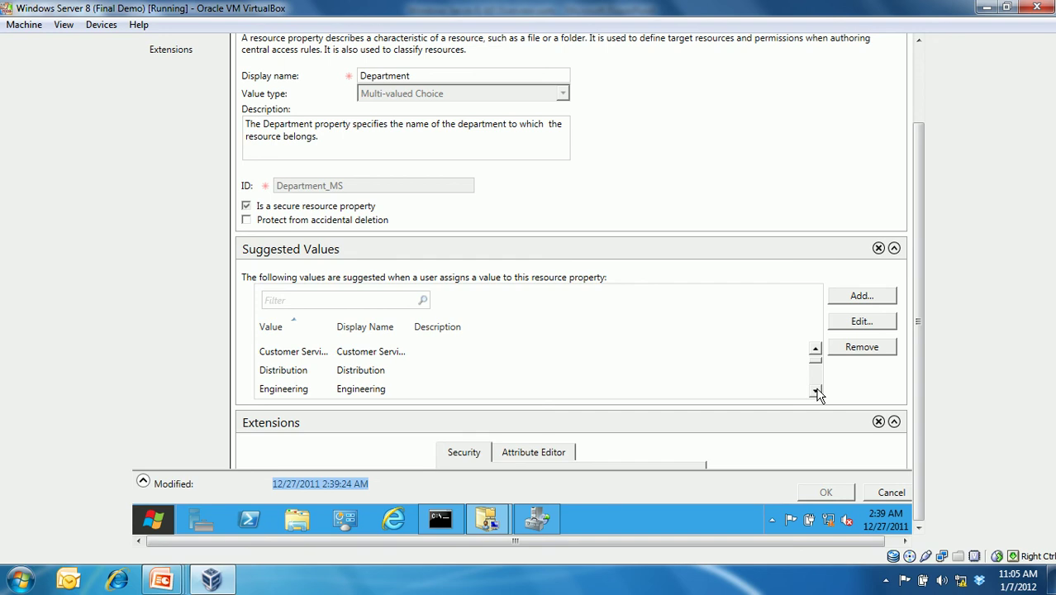
{"action": "left_click", "coordinate": [816, 392]}
{"action": "left_click", "coordinate": [815, 392]}
{"action": "left_click", "coordinate": [816, 391]}
{"action": "left_click", "coordinate": [815, 392]}
{"action": "left_click", "coordinate": [816, 392]}
{"action": "left_click", "coordinate": [816, 392]}
{"action": "left_click", "coordinate": [816, 392]}
{"action": "left_click", "coordinate": [862, 296]}
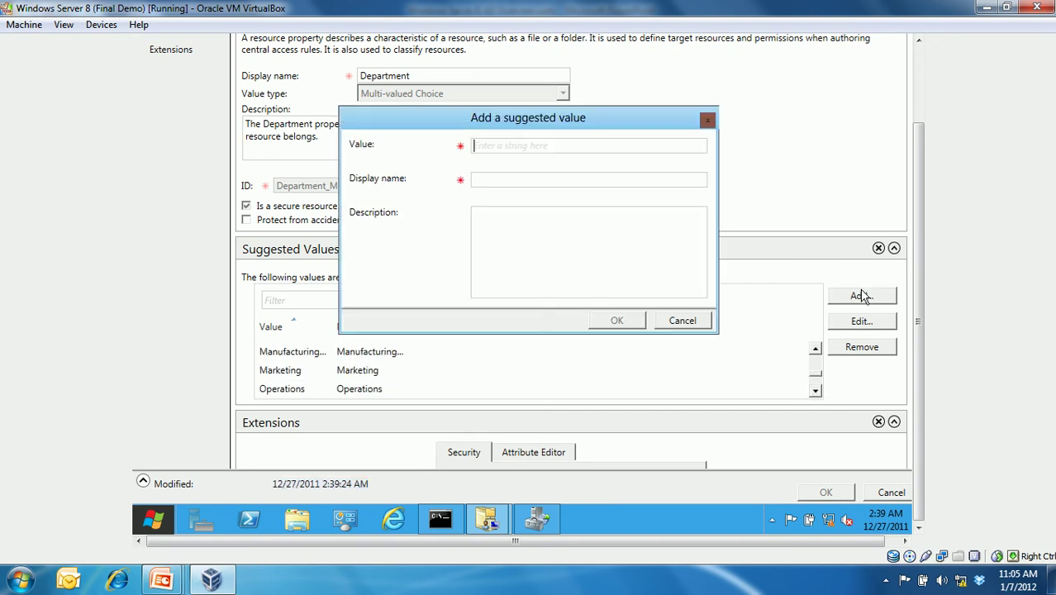
{"action": "type", "text": "Training"}
{"action": "key", "text": "Tab"}
{"action": "type", "text": "Training"}
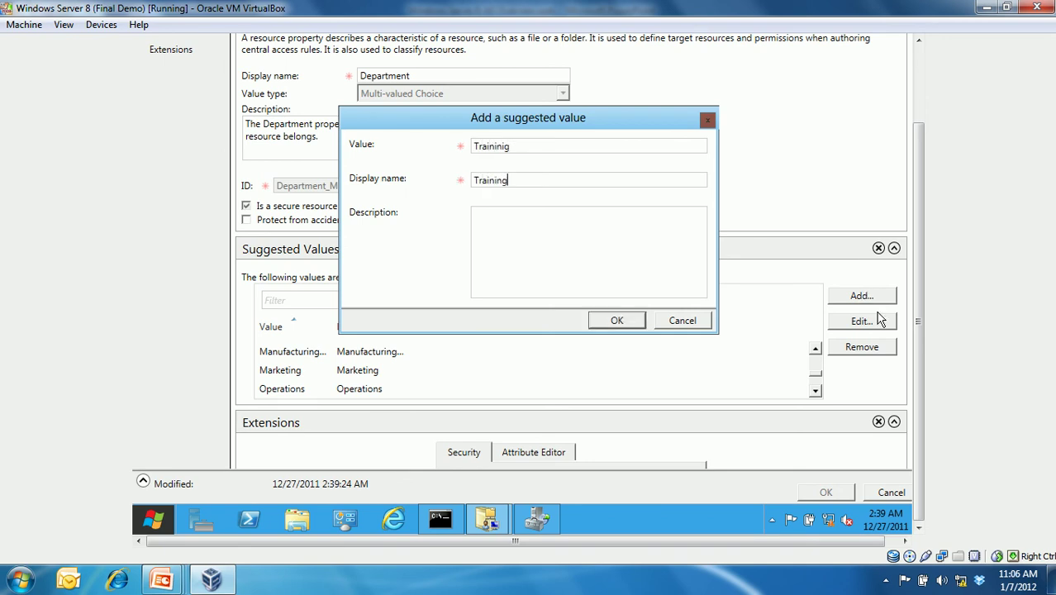
{"action": "left_click", "coordinate": [642, 326]}
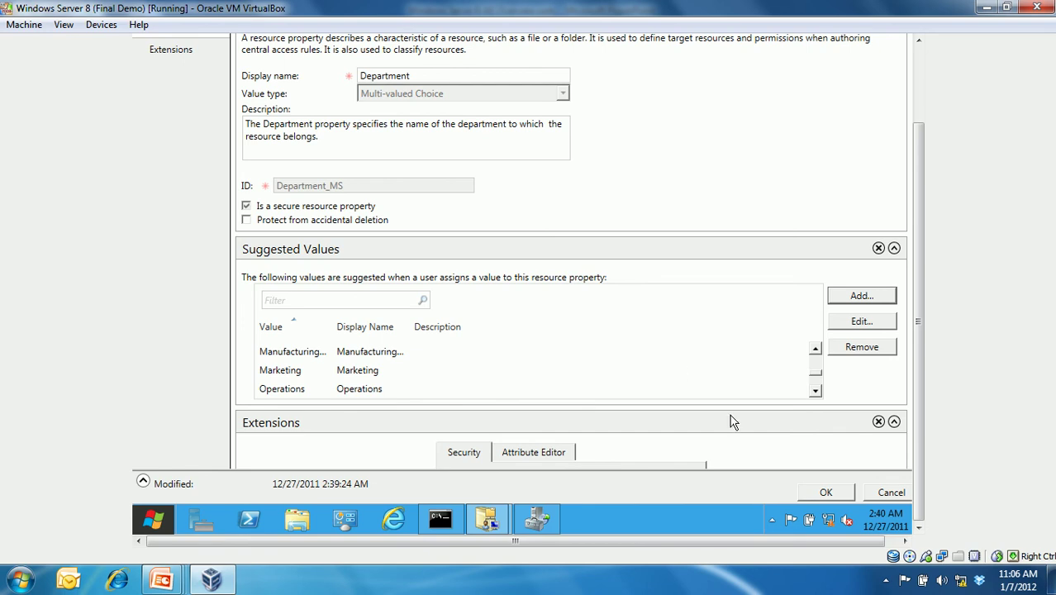
{"action": "left_click", "coordinate": [826, 494]}
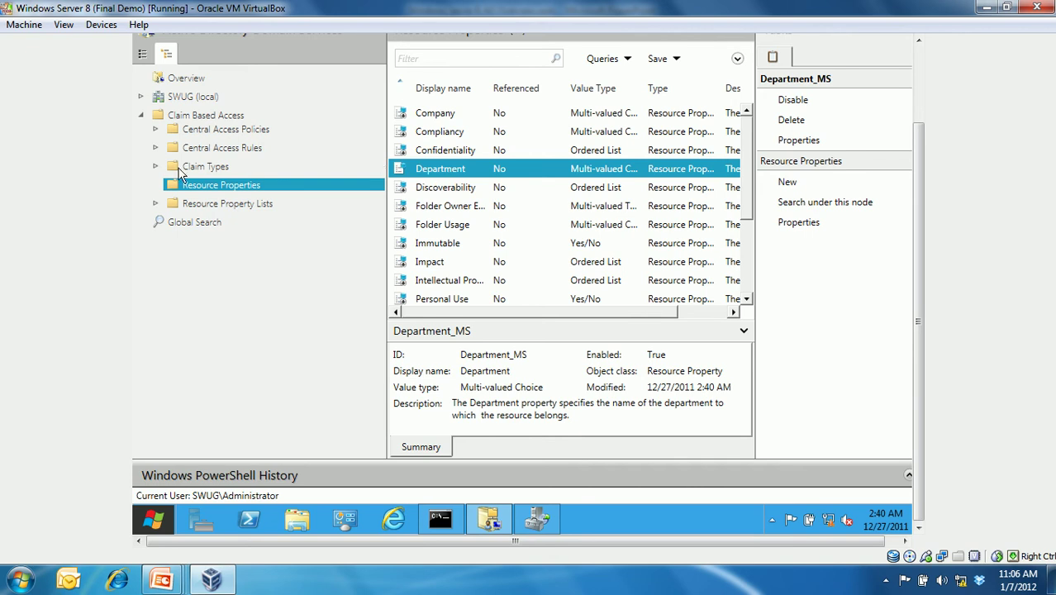
- Add Department_MS to the Global Resource Property List and save it
{"action": "left_click", "coordinate": [242, 205]}
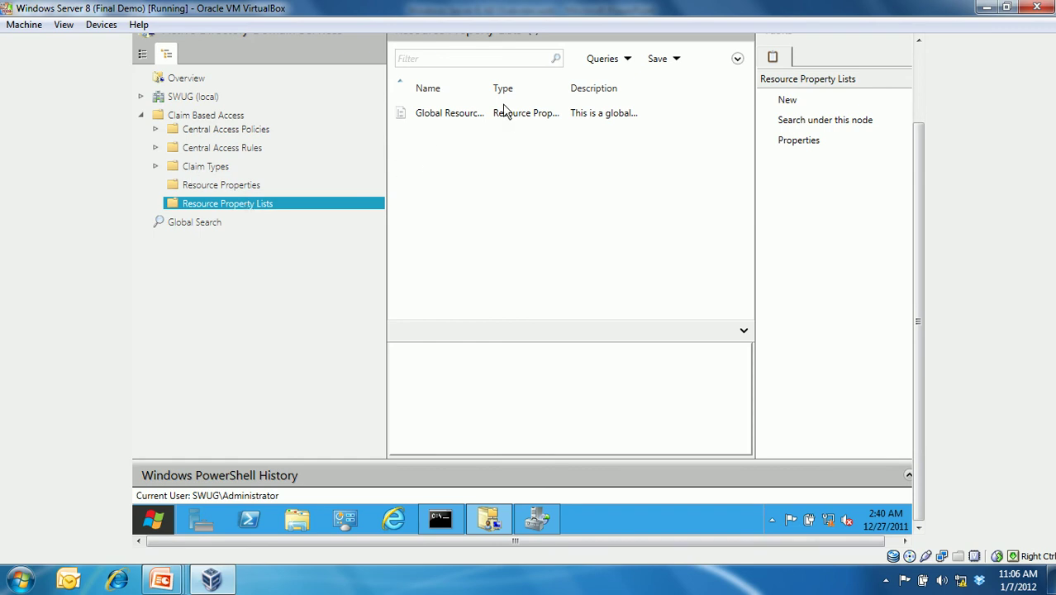
{"action": "left_click_drag", "start_coordinate": [489, 91], "coordinate": [556, 87]}
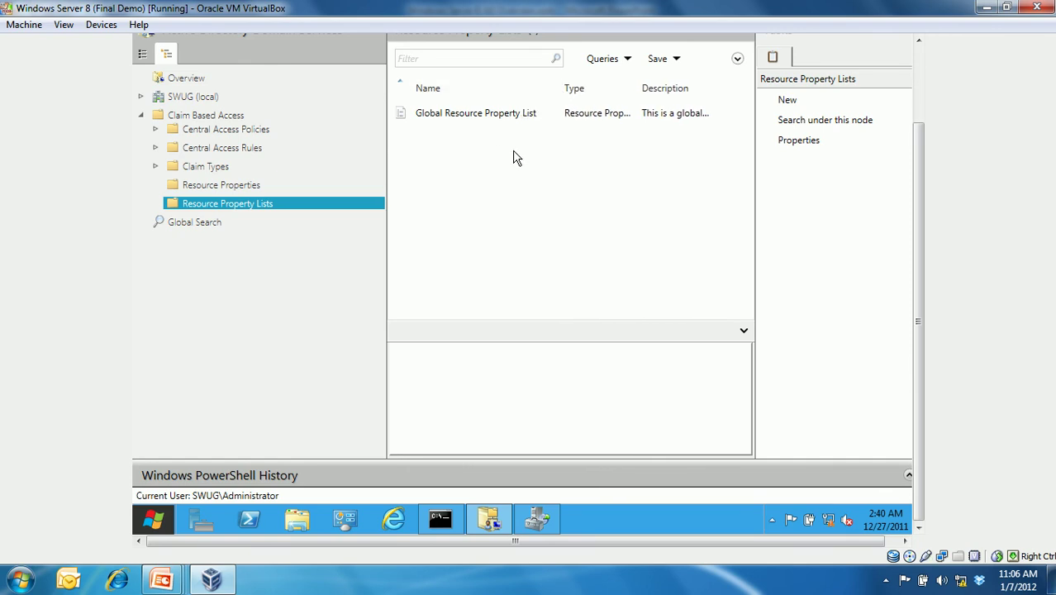
{"action": "right_click", "coordinate": [476, 120]}
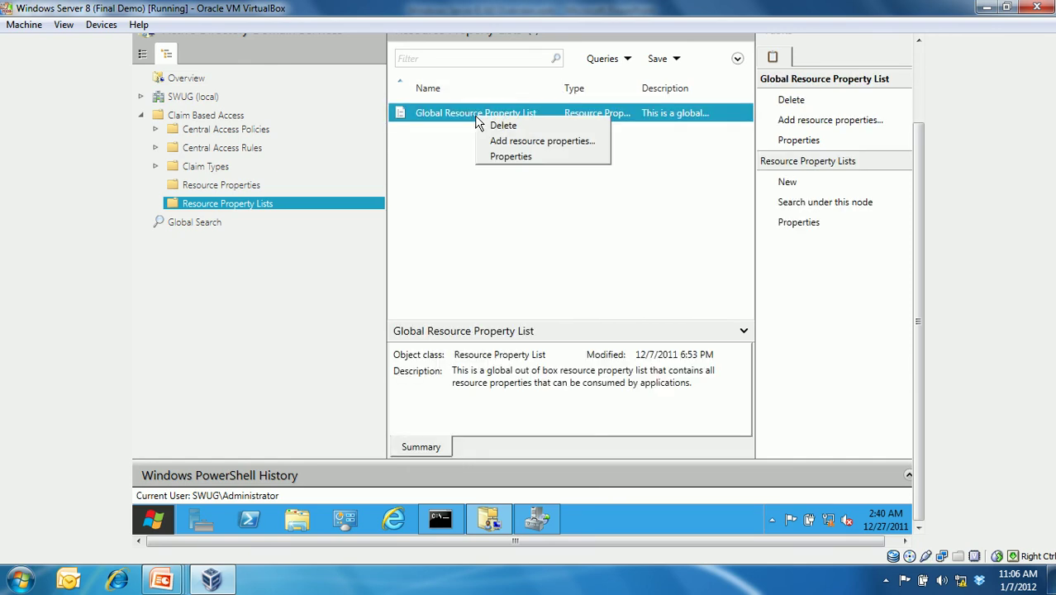
{"action": "left_click", "coordinate": [515, 157]}
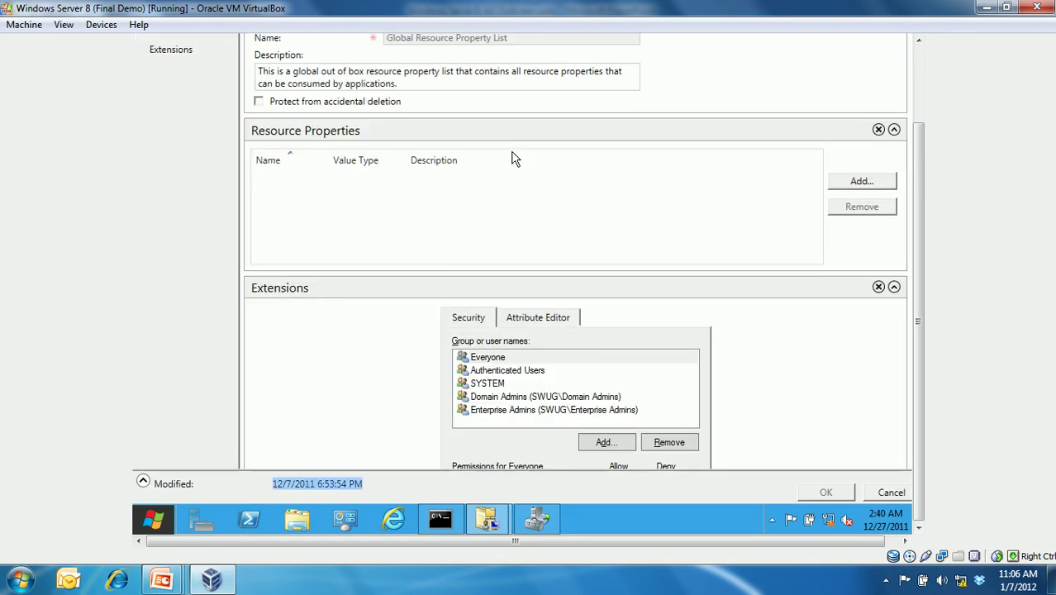
{"action": "left_click_drag", "start_coordinate": [920, 236], "coordinate": [919, 152]}
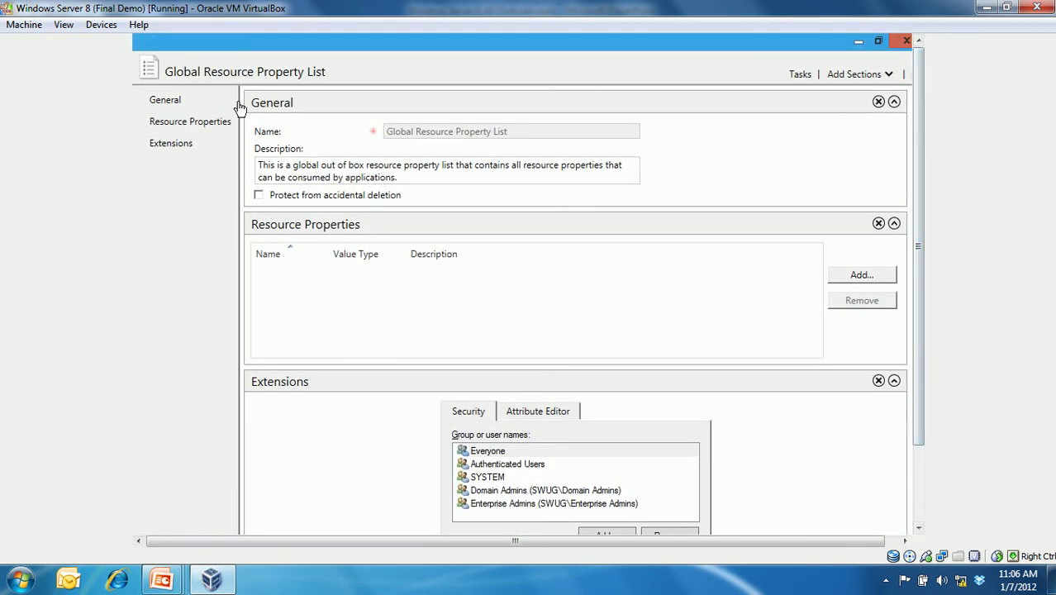
{"action": "left_click", "coordinate": [862, 276]}
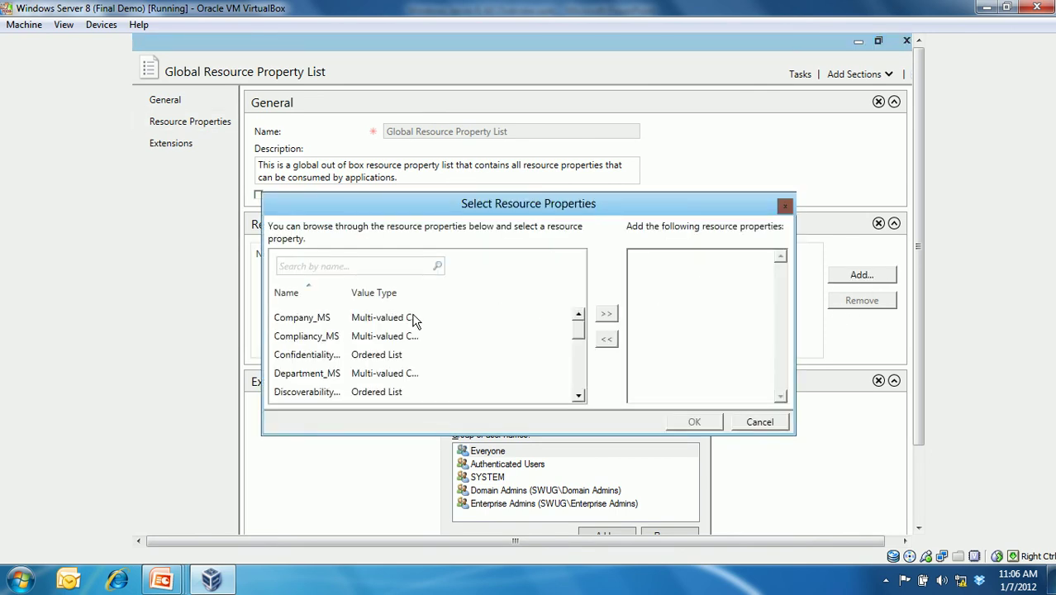
{"action": "left_click", "coordinate": [330, 377]}
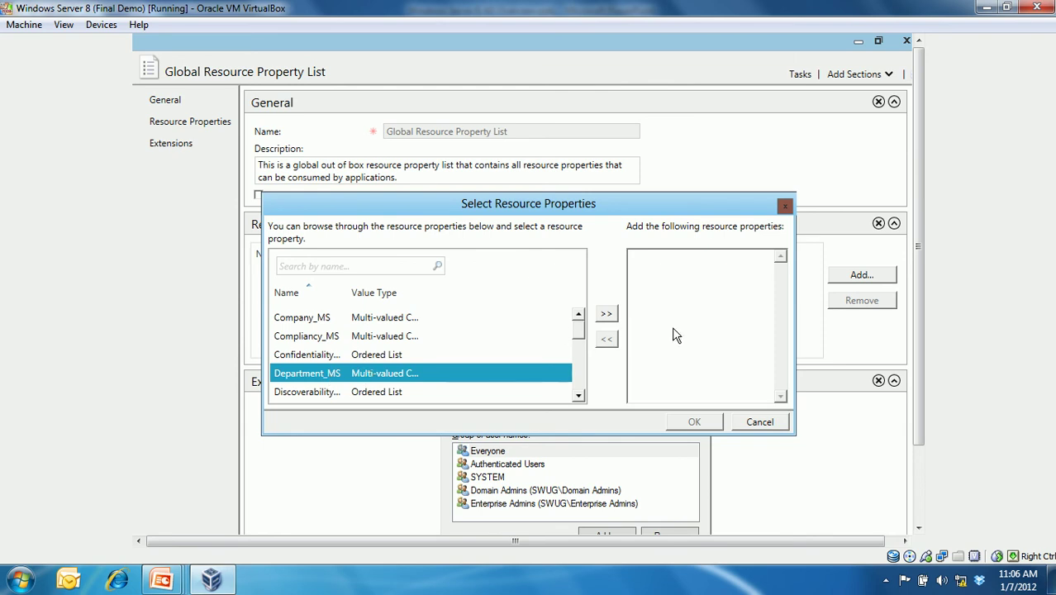
{"action": "left_click", "coordinate": [612, 316]}
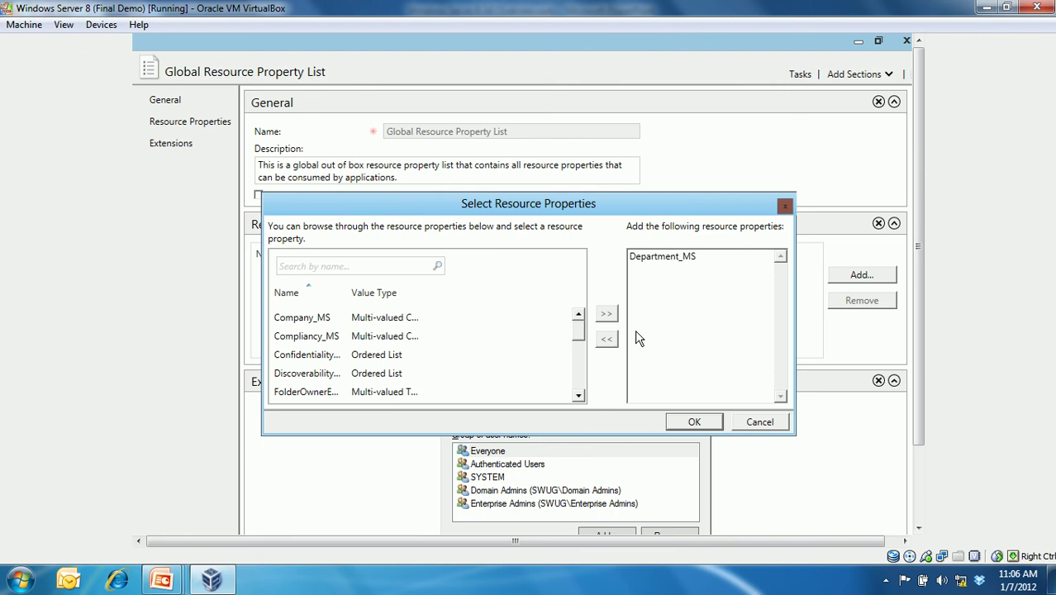
{"action": "left_click", "coordinate": [695, 423]}
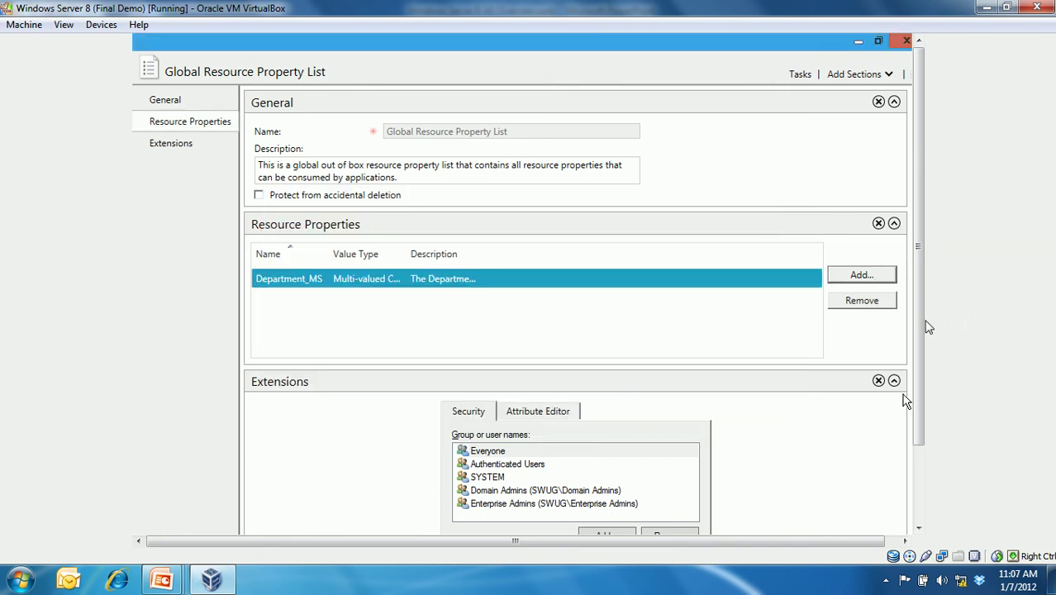
{"action": "scroll", "coordinate": [916, 358], "scroll_direction": "down", "scroll_amount": 3}
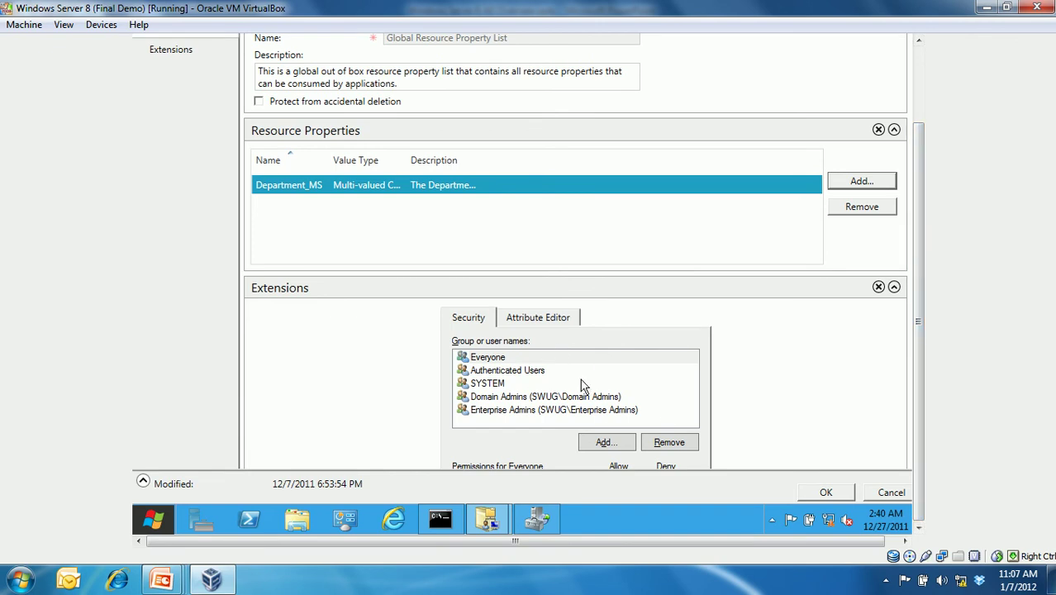
{"action": "left_click", "coordinate": [815, 493]}
- Move through the resource properties to the empty Claim Types list
{"action": "left_click", "coordinate": [246, 187]}
{"action": "left_click", "coordinate": [252, 206]}
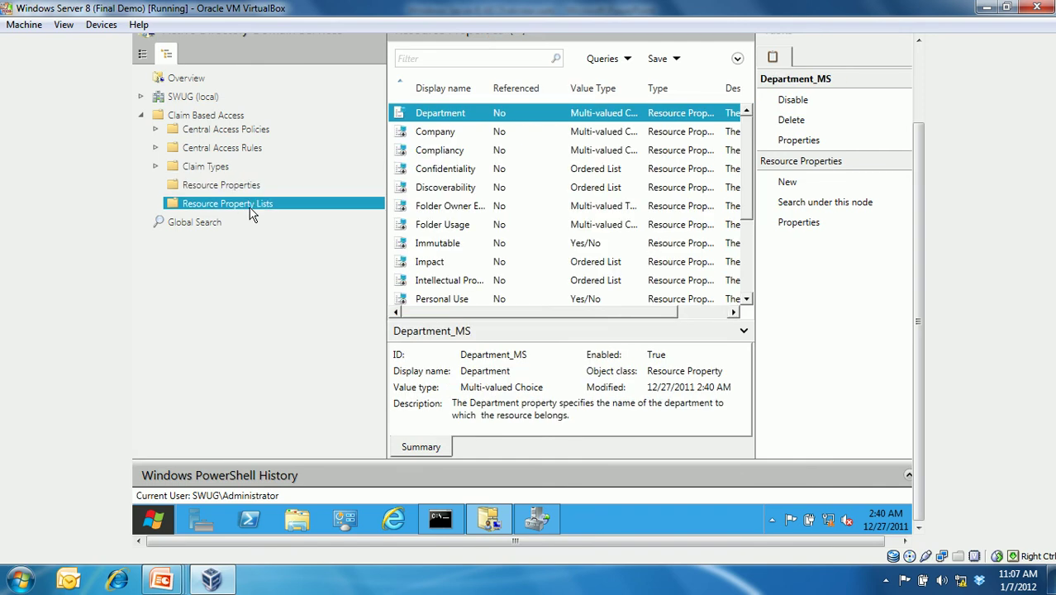
{"action": "left_click", "coordinate": [212, 175]}
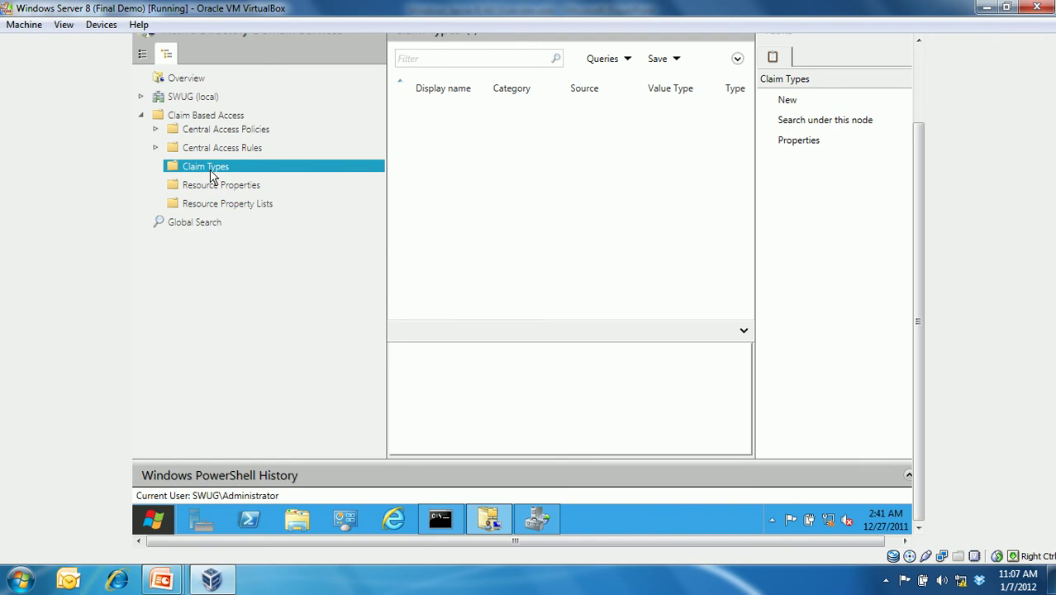
- Start a new claim type based on the department attribute
{"action": "right_click", "coordinate": [219, 174]}
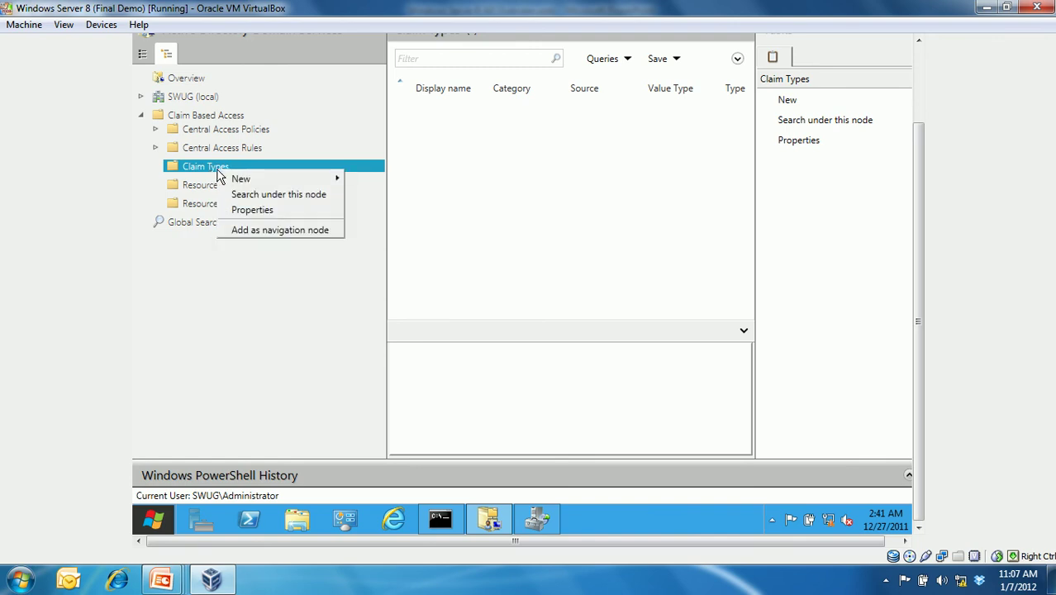
{"action": "mouse_move", "coordinate": [240, 176]}
{"action": "left_click", "coordinate": [409, 176]}
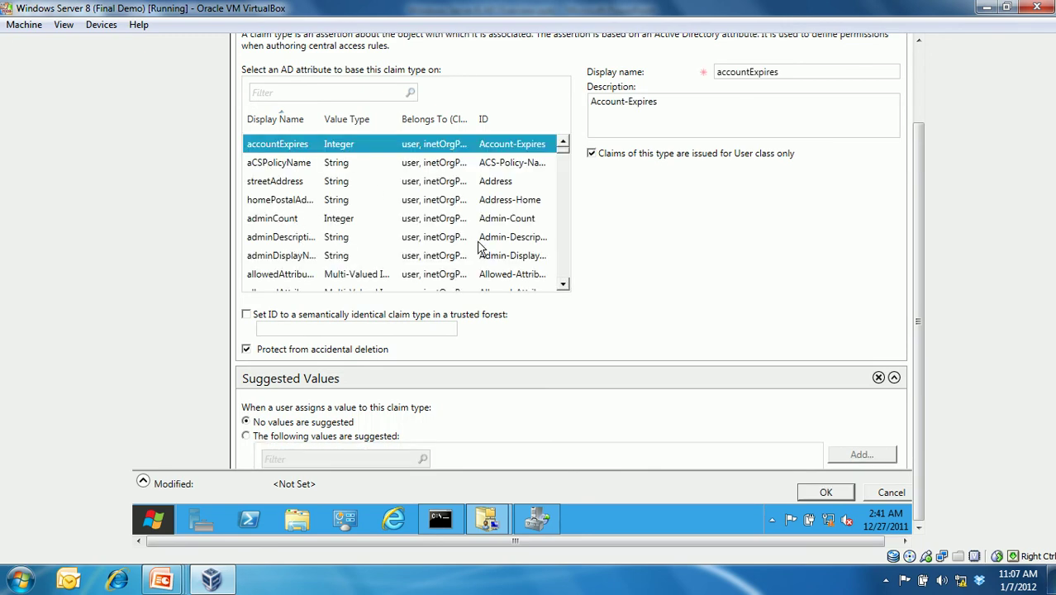
{"action": "left_click", "coordinate": [562, 254]}
{"action": "left_click", "coordinate": [562, 254]}
{"action": "left_click", "coordinate": [562, 254]}
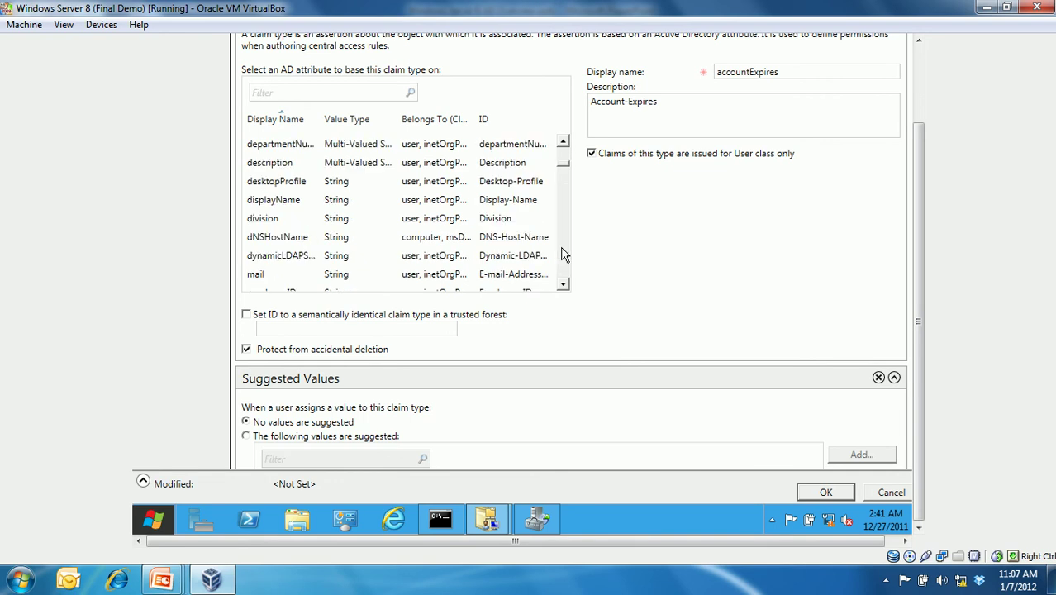
{"action": "left_click", "coordinate": [563, 141]}
{"action": "left_click", "coordinate": [274, 149]}
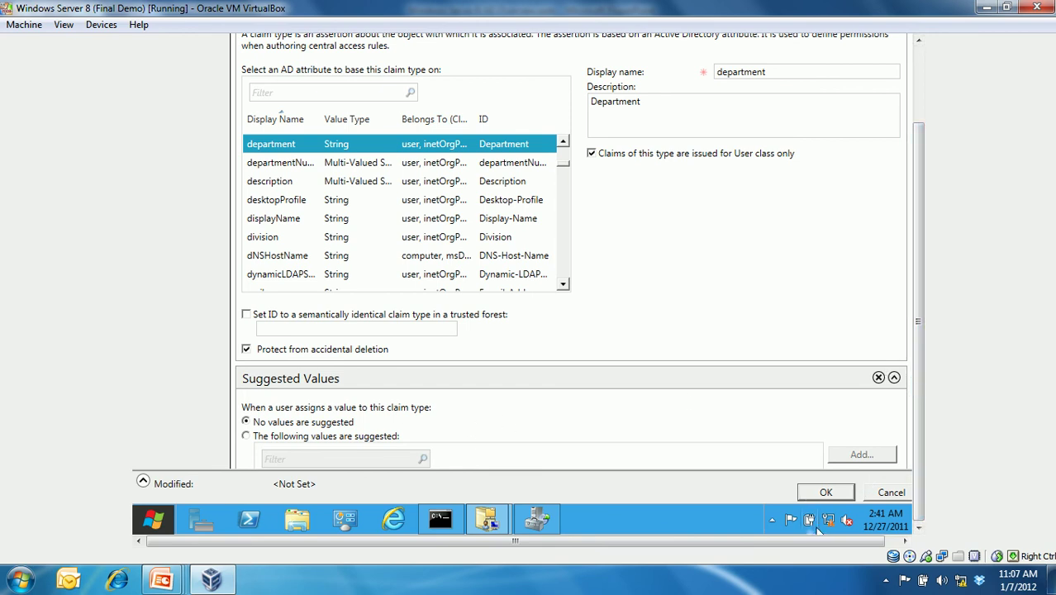
{"action": "left_click_drag", "start_coordinate": [901, 330], "coordinate": [903, 420]}
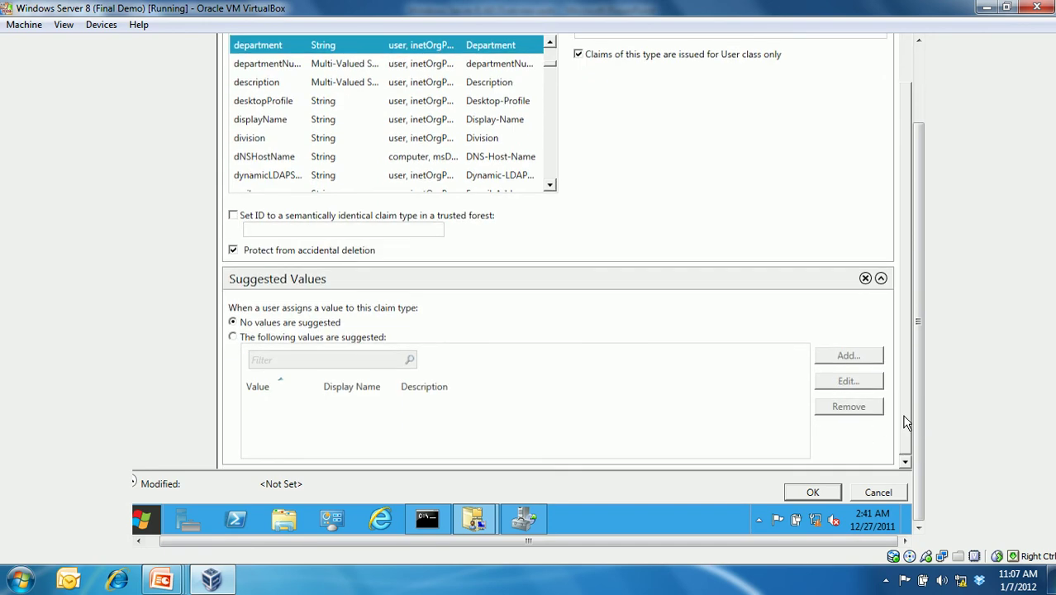
- Offer Finance as the claim's suggested value and create the department claim type
{"action": "left_click", "coordinate": [241, 339]}
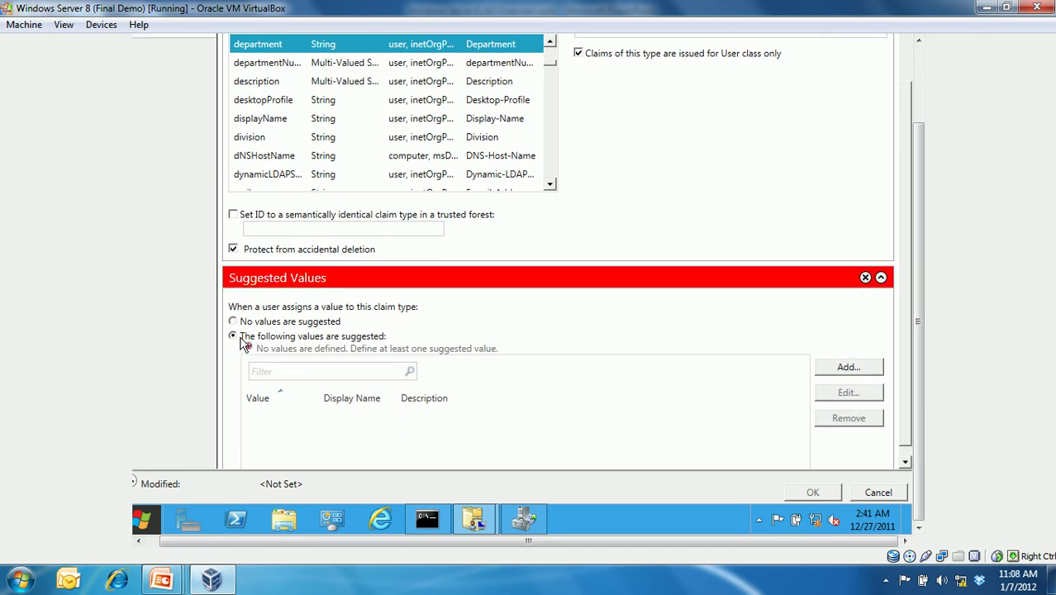
{"action": "left_click", "coordinate": [852, 367]}
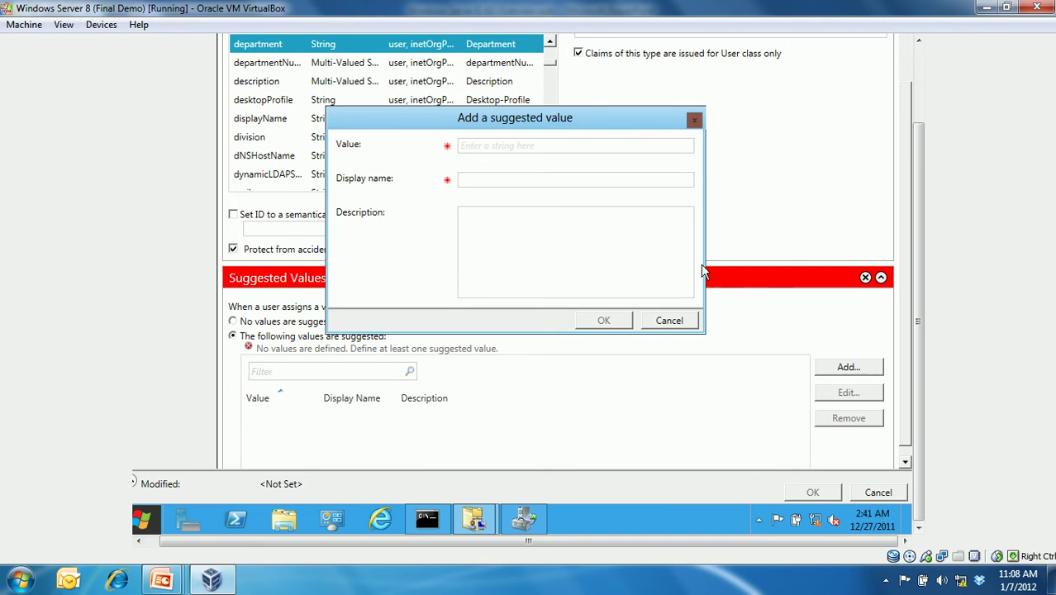
{"action": "type", "text": "FinanceFinac"}
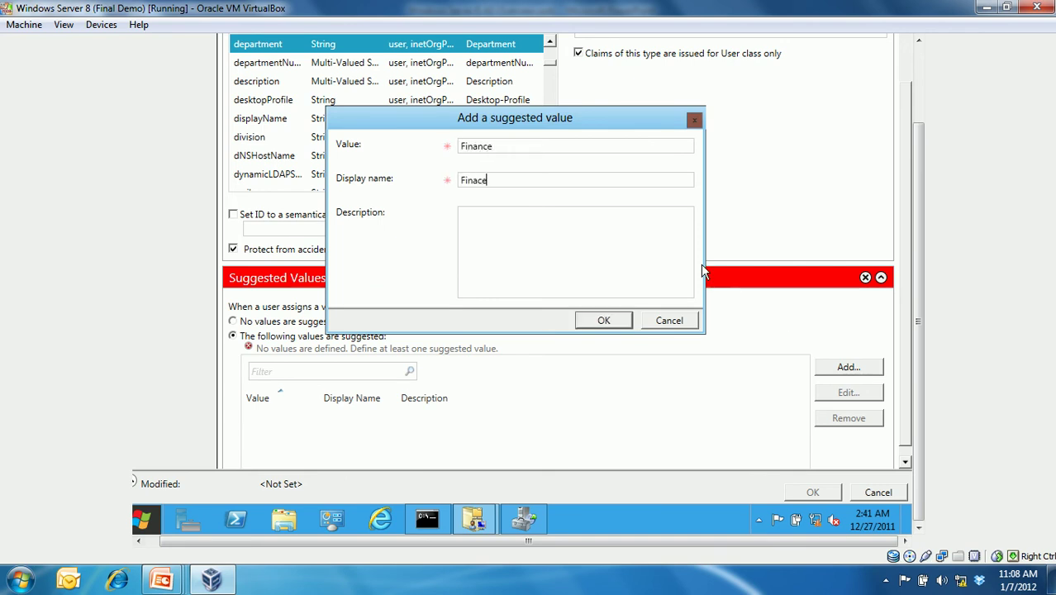
{"action": "key", "text": "BackSpace"}
{"action": "type", "text": "nce"}
{"action": "left_click", "coordinate": [620, 327]}
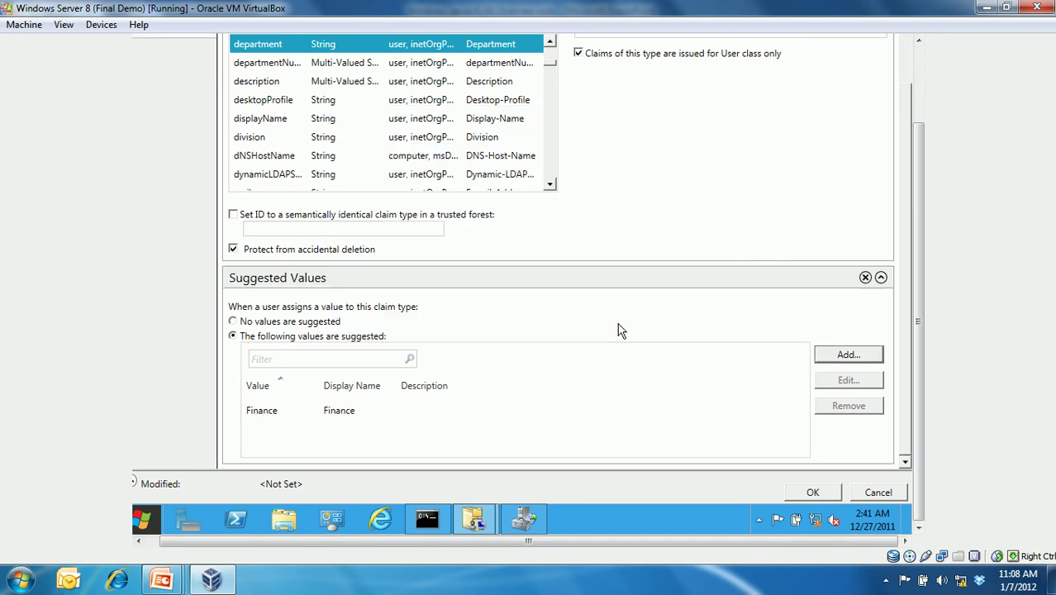
{"action": "left_click", "coordinate": [827, 494]}
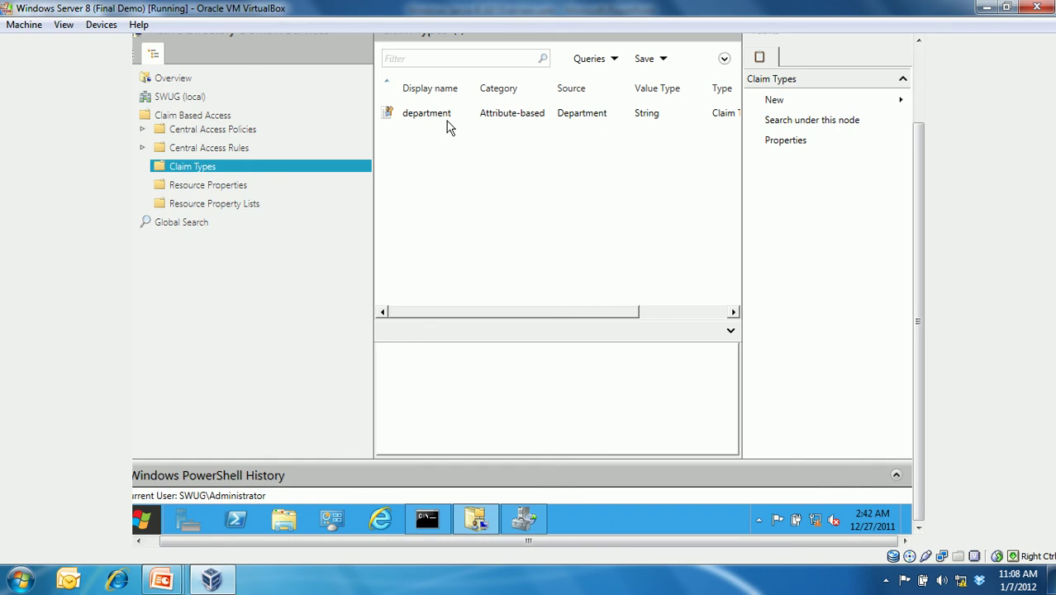
- Create a central access rule named 'Finance Access Rule' and edit its target resource criteria
{"action": "left_click", "coordinate": [251, 153]}
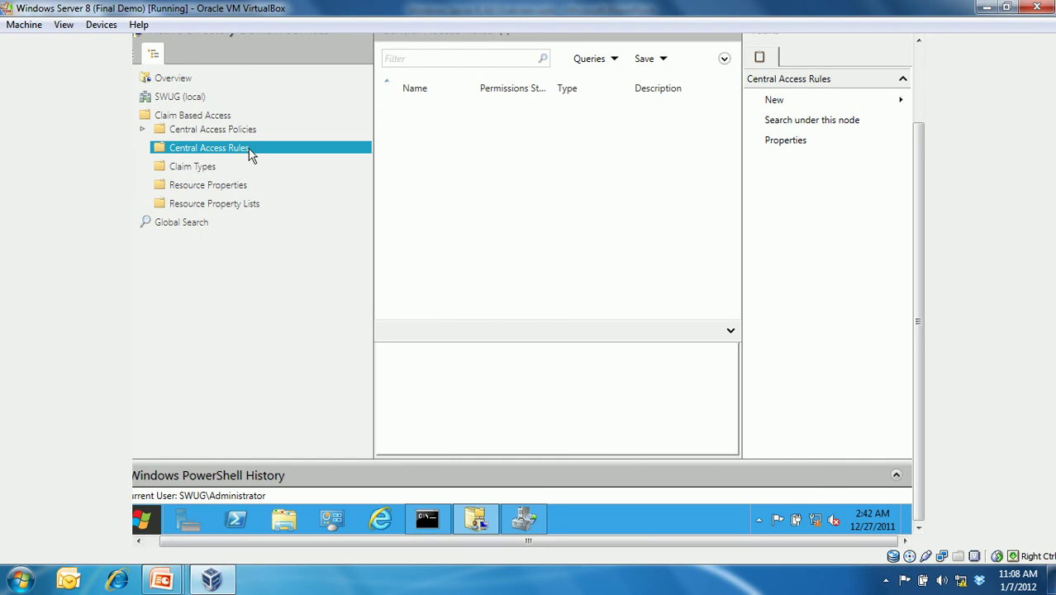
{"action": "right_click", "coordinate": [250, 152]}
{"action": "mouse_move", "coordinate": [296, 154]}
{"action": "left_click", "coordinate": [395, 167]}
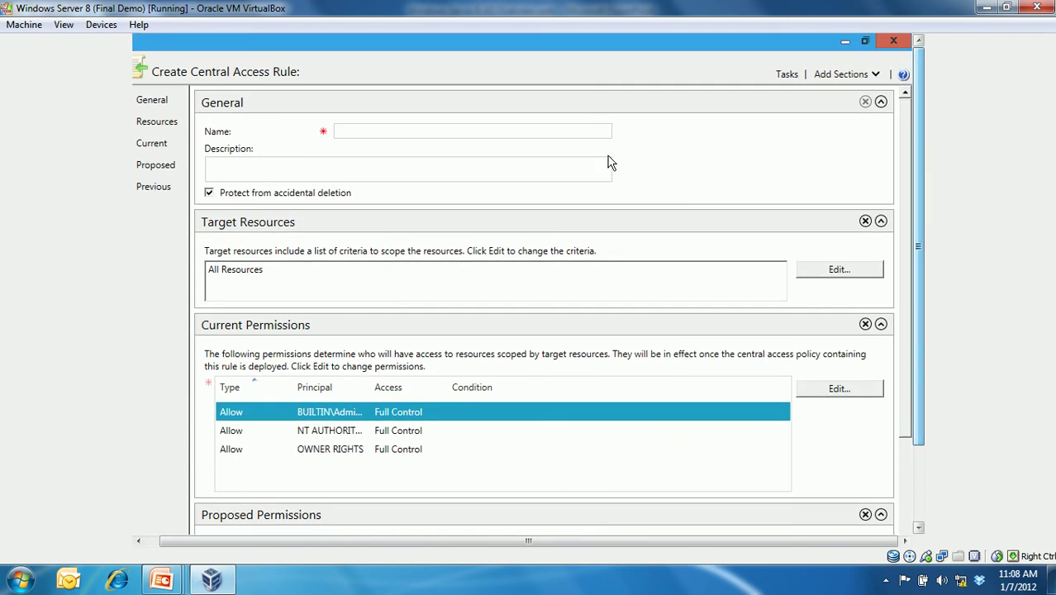
{"action": "left_click", "coordinate": [555, 130]}
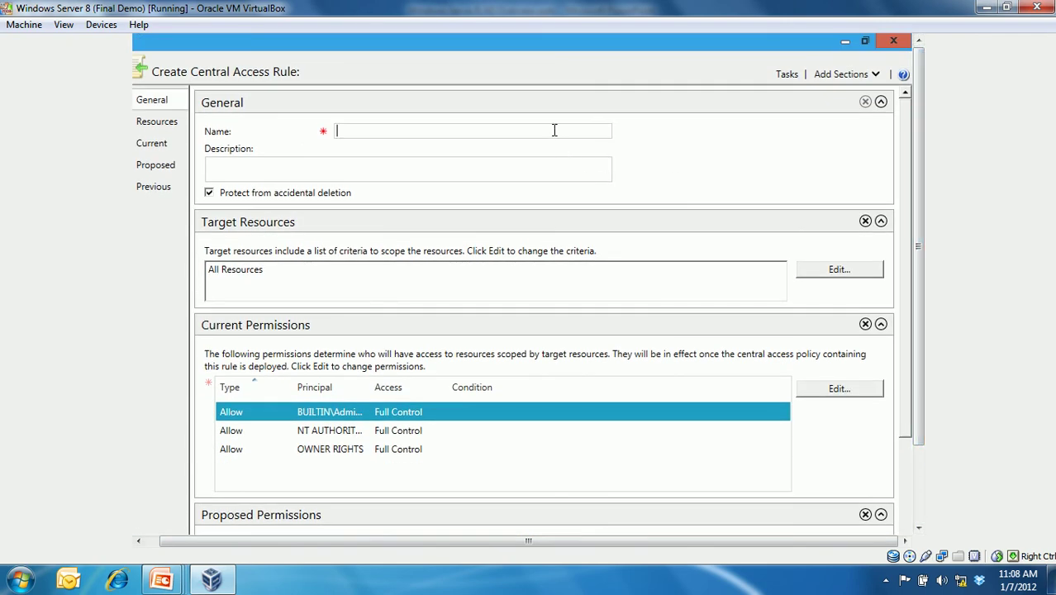
{"action": "type", "text": "Finance"}
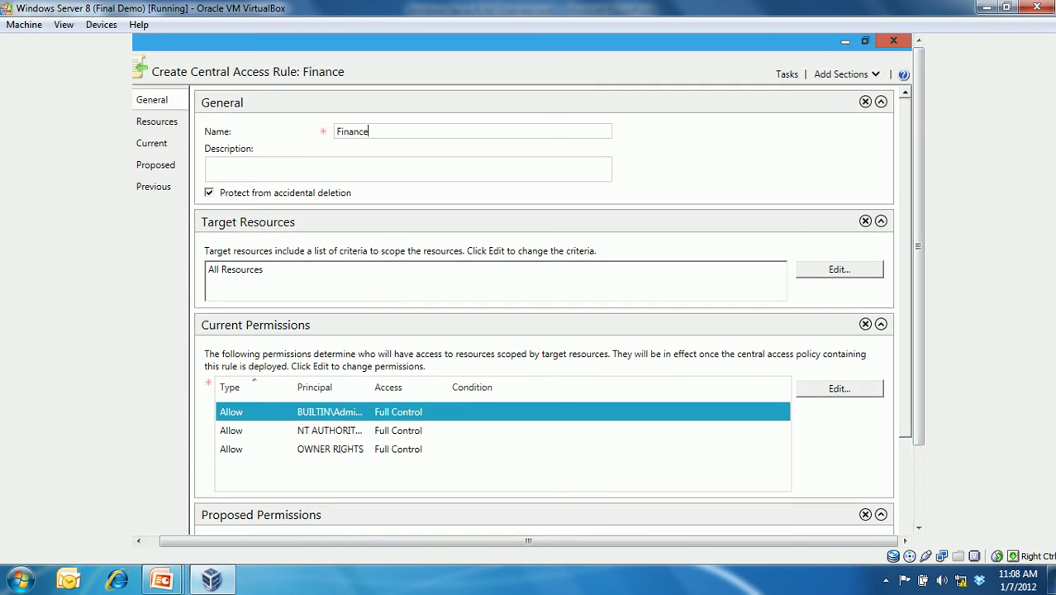
{"action": "type", "text": " Access Rule"}
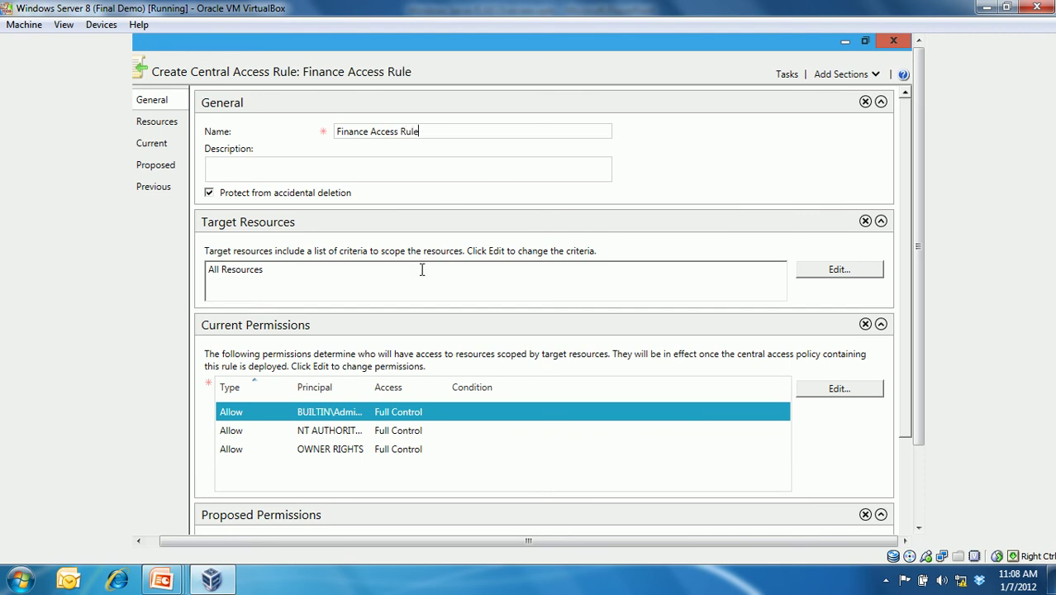
{"action": "left_click", "coordinate": [422, 273]}
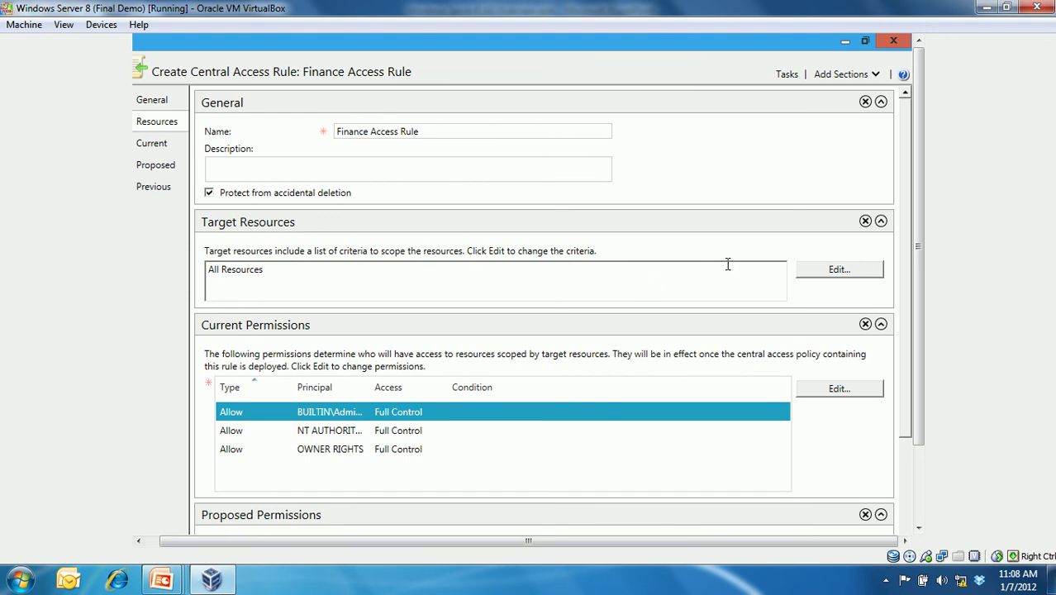
{"action": "left_click", "coordinate": [822, 273]}
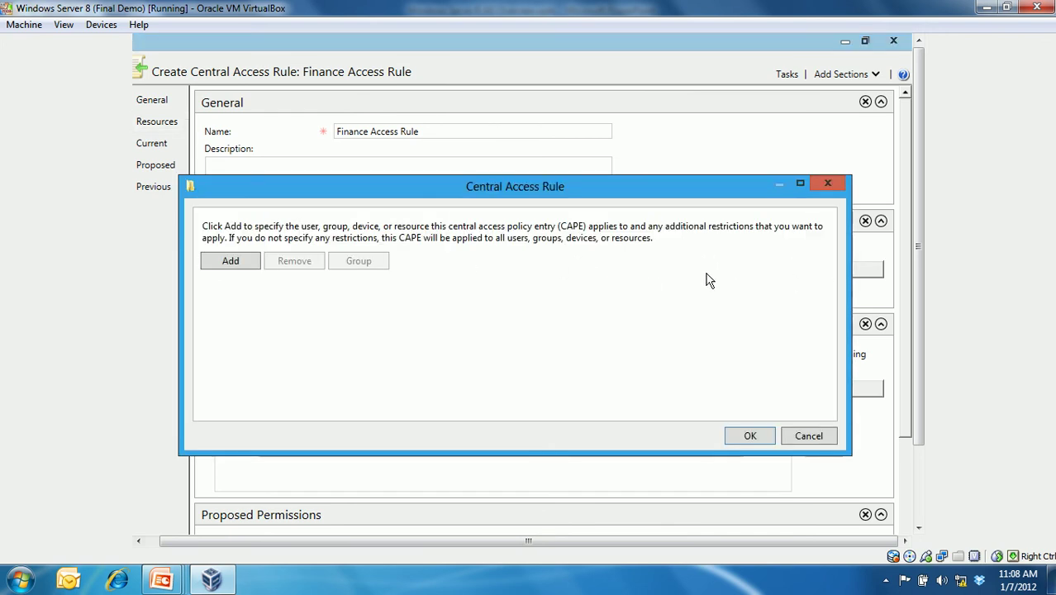
- Add a target resource condition on Resource Department with the Contains operator
{"action": "left_click", "coordinate": [236, 261]}
{"action": "left_click", "coordinate": [259, 292]}
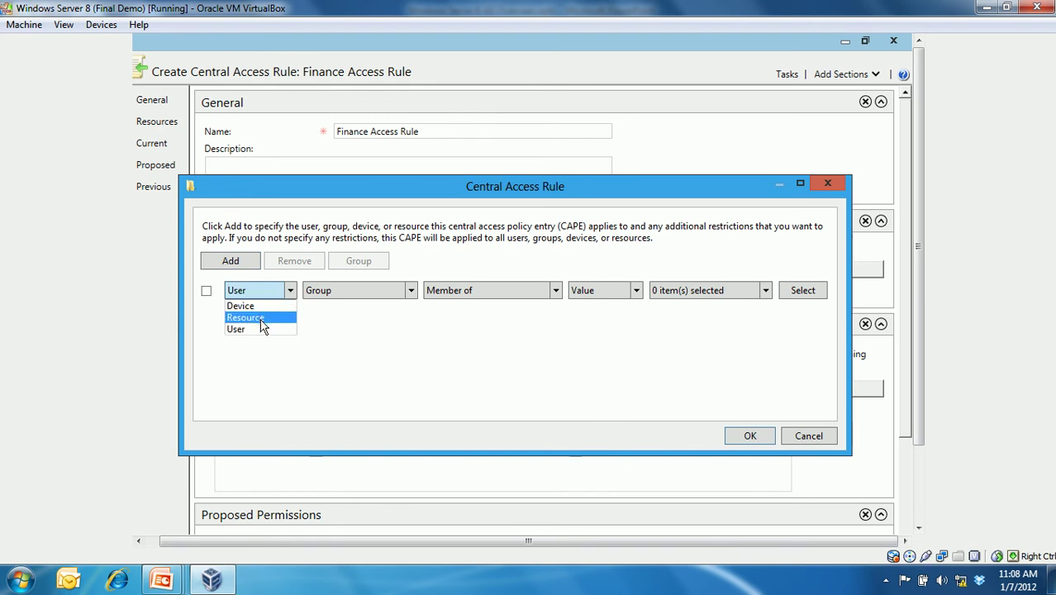
{"action": "left_click", "coordinate": [260, 319]}
{"action": "left_click", "coordinate": [353, 293]}
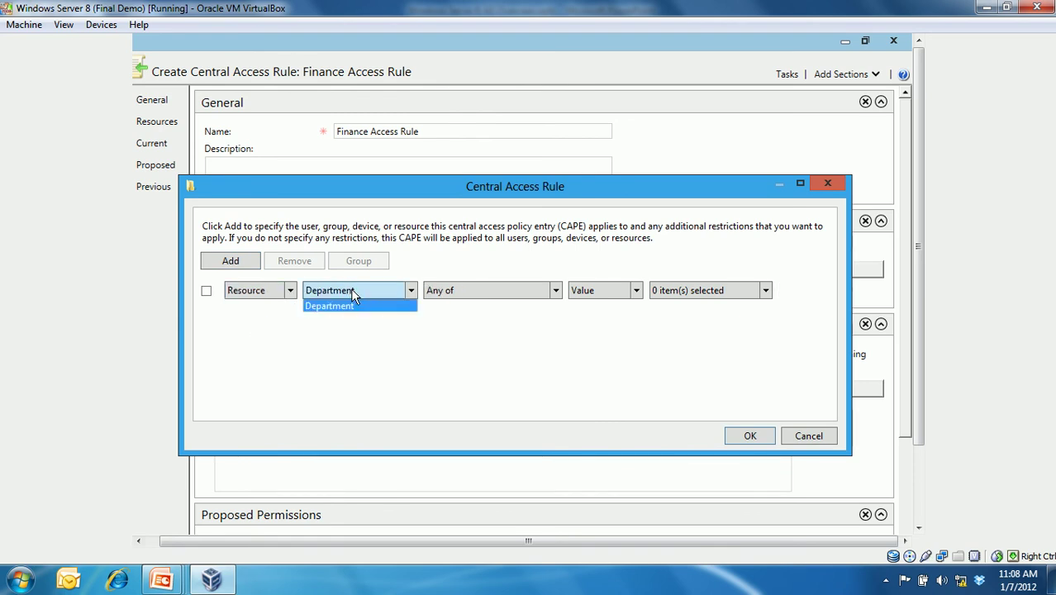
{"action": "left_click", "coordinate": [460, 302]}
{"action": "left_click", "coordinate": [462, 303]}
{"action": "left_click", "coordinate": [460, 318]}
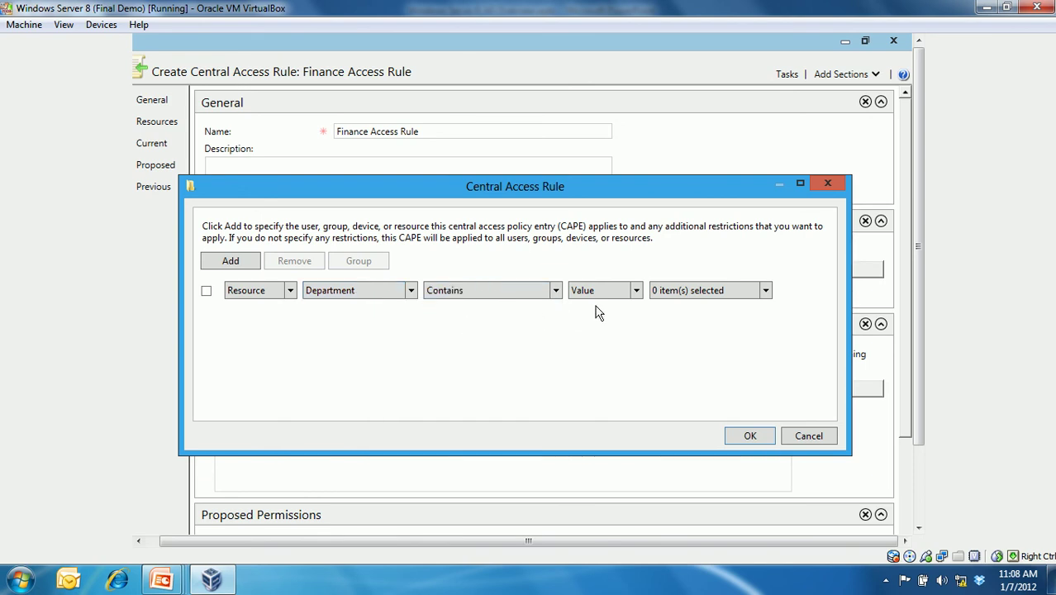
- Compare against the value Finance and confirm the Department Contains Finance criterion
{"action": "left_click", "coordinate": [637, 295]}
{"action": "left_click", "coordinate": [675, 294]}
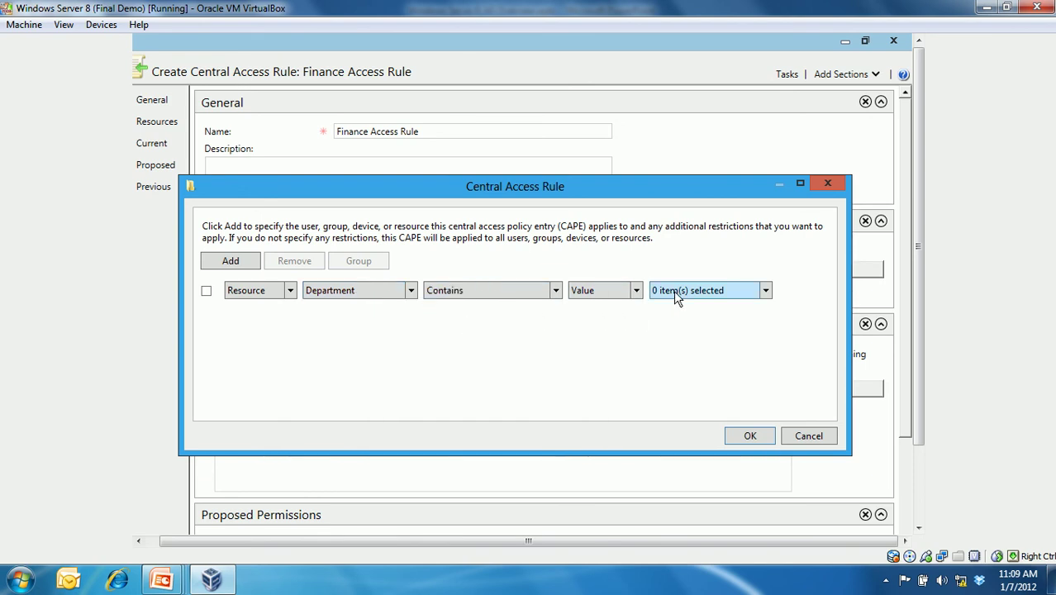
{"action": "left_click", "coordinate": [752, 295]}
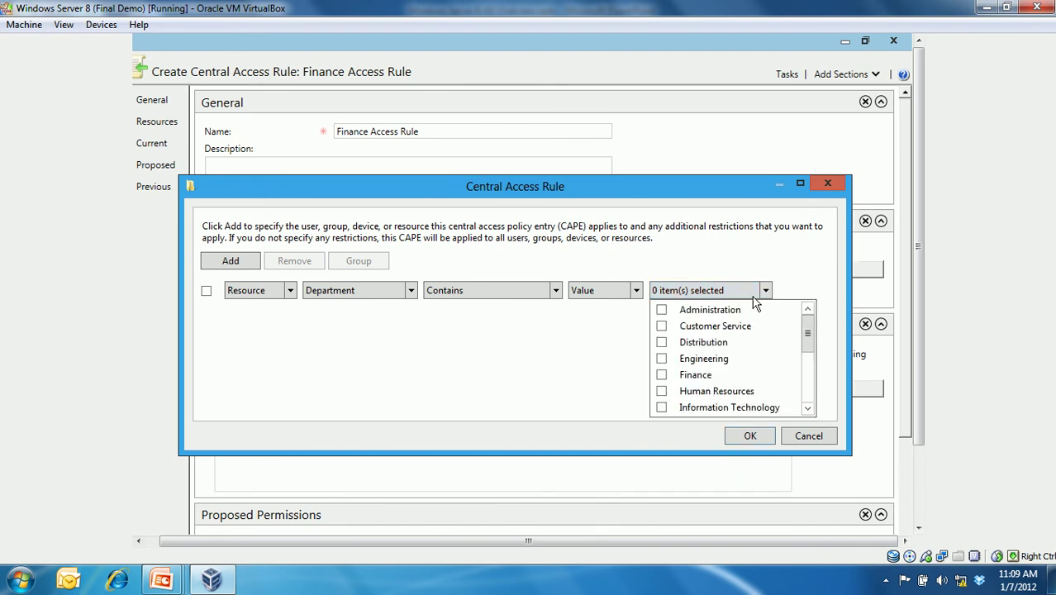
{"action": "left_click", "coordinate": [663, 375]}
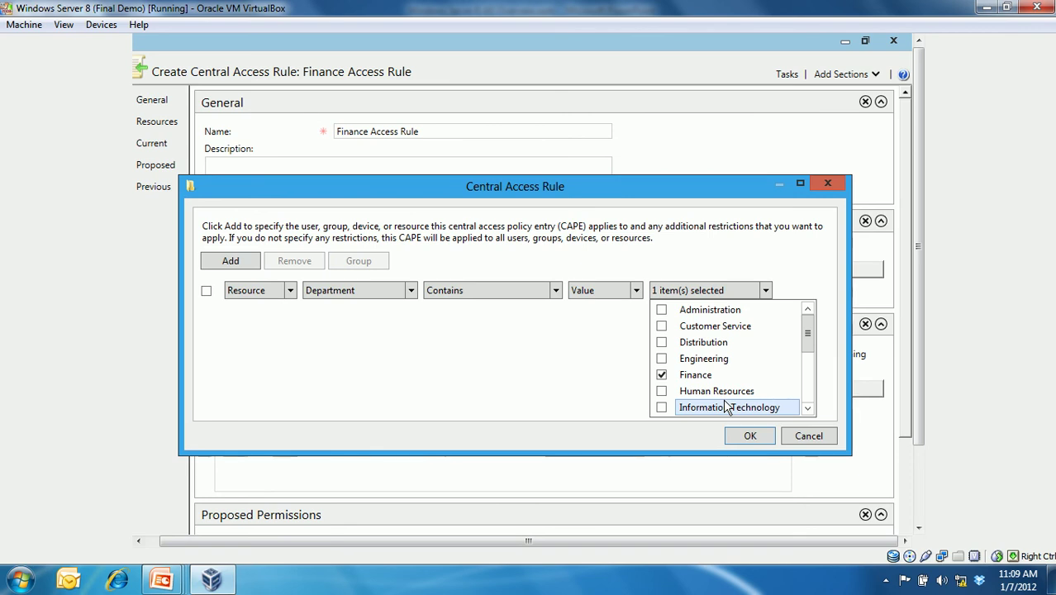
{"action": "left_click", "coordinate": [749, 436]}
{"action": "left_click_drag", "start_coordinate": [436, 274], "coordinate": [207, 265]}
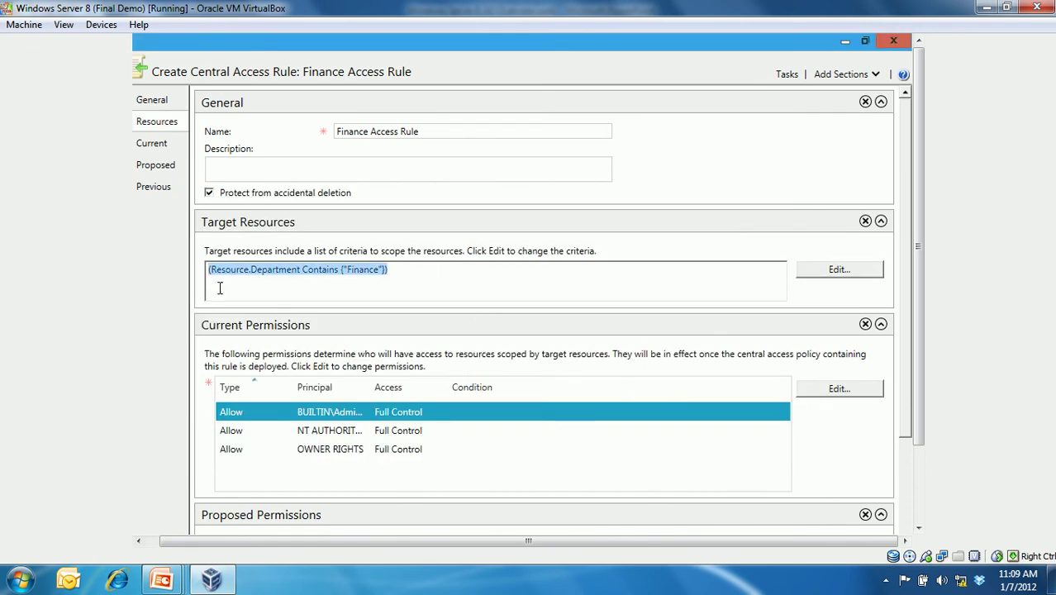
{"action": "left_click", "coordinate": [486, 587]}
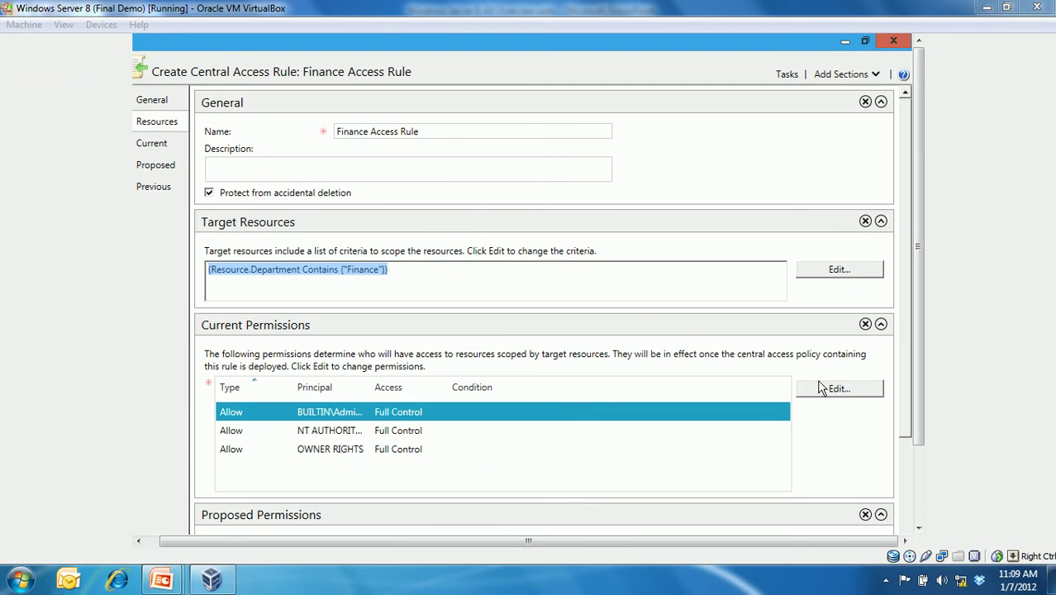
- Remove the OWNER RIGHTS, Administrators and SYSTEM entries from the rule's current permissions
{"action": "left_click", "coordinate": [822, 388]}
{"action": "left_click", "coordinate": [349, 275]}
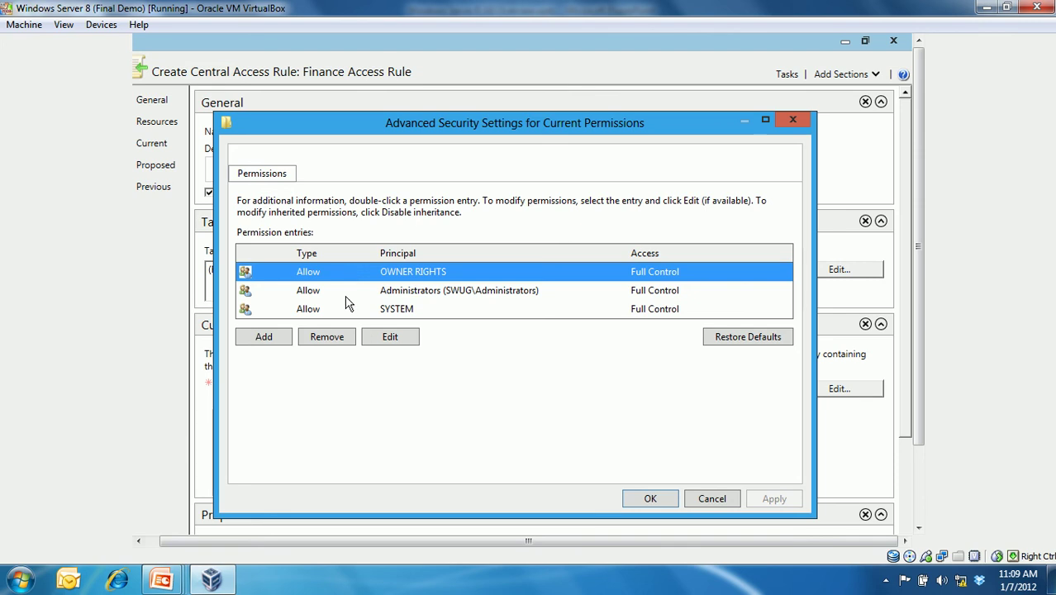
{"action": "left_click", "coordinate": [330, 339]}
{"action": "left_click", "coordinate": [331, 337]}
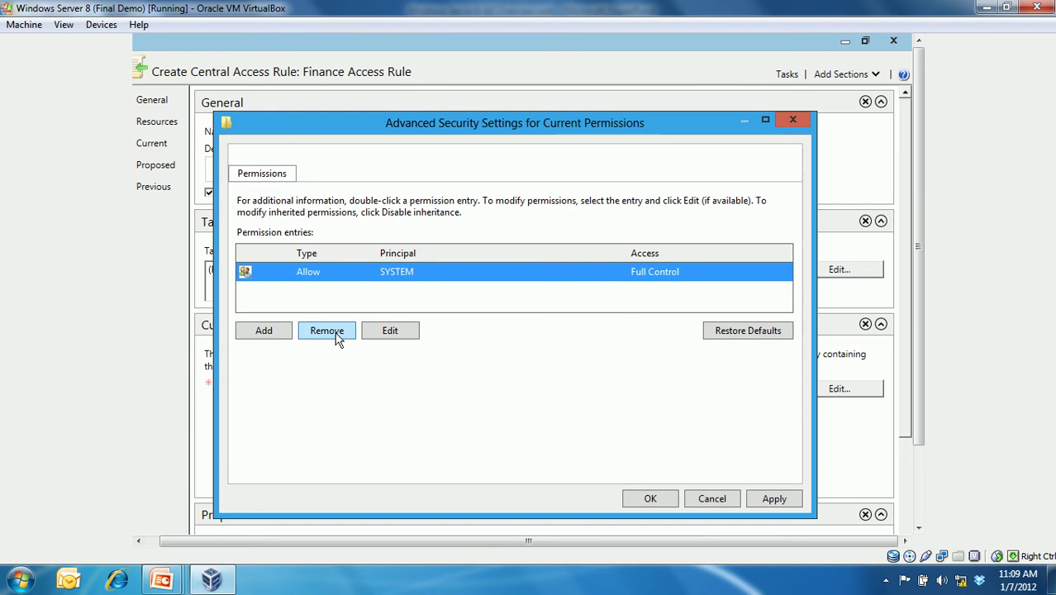
{"action": "left_click", "coordinate": [327, 330]}
- Add Authenticated Users as a permission principal by resolving 'auth'
{"action": "left_click", "coordinate": [273, 350]}
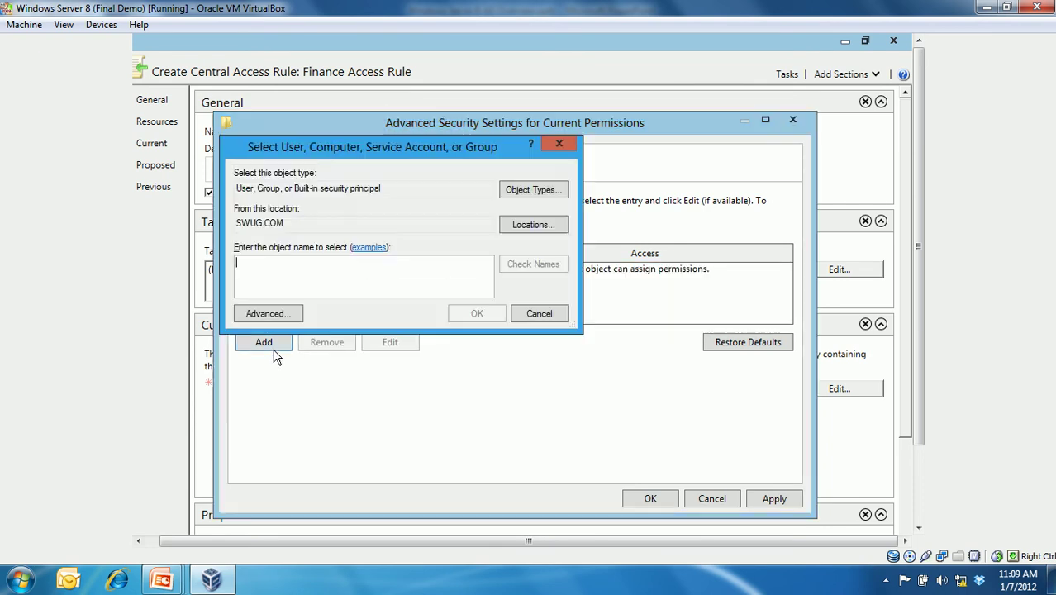
{"action": "type", "text": "auth"}
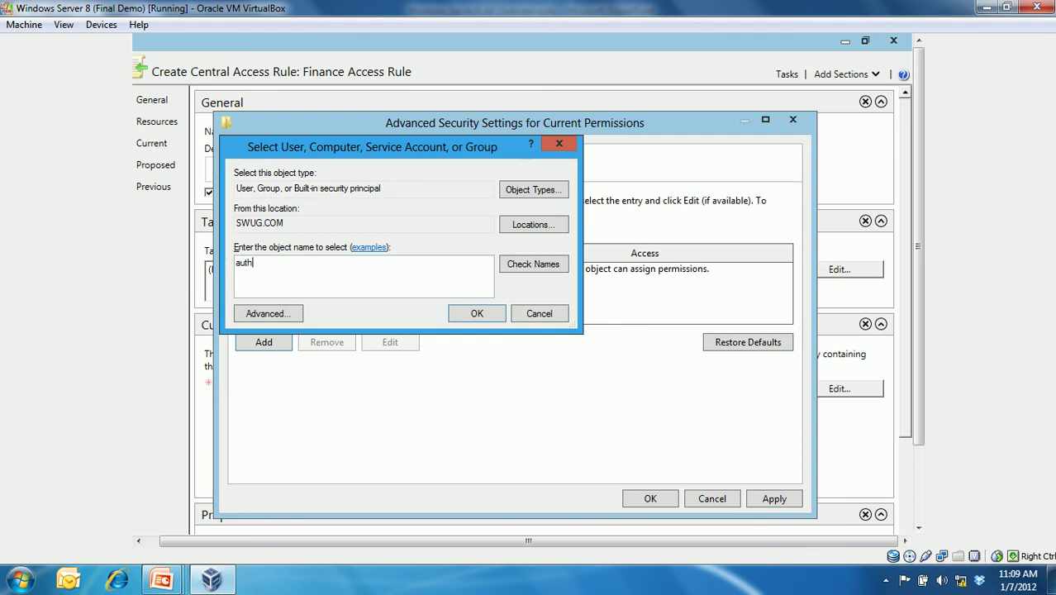
{"action": "left_click", "coordinate": [533, 269]}
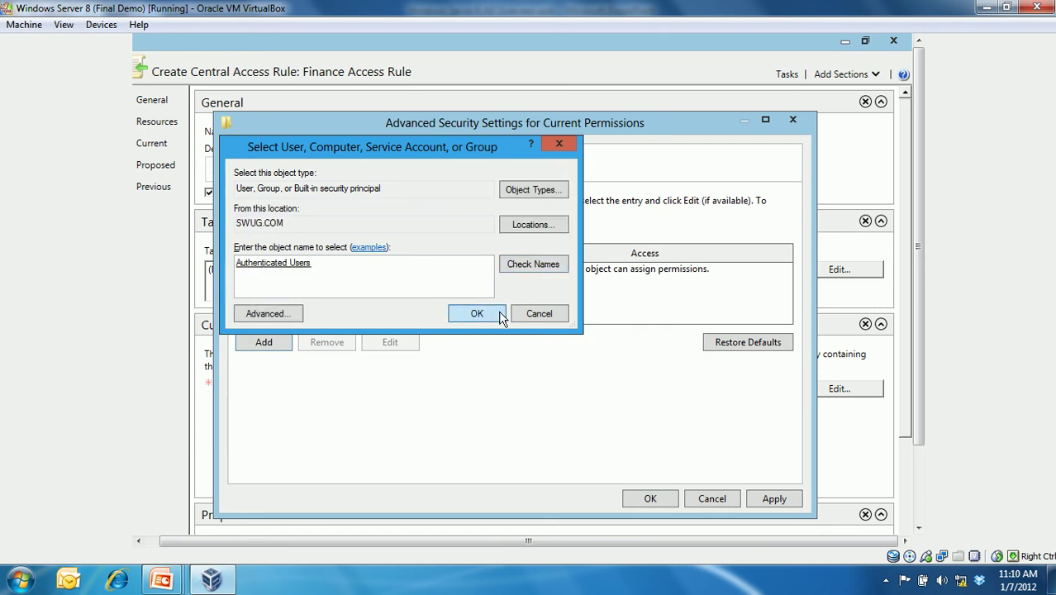
{"action": "left_click", "coordinate": [501, 318]}
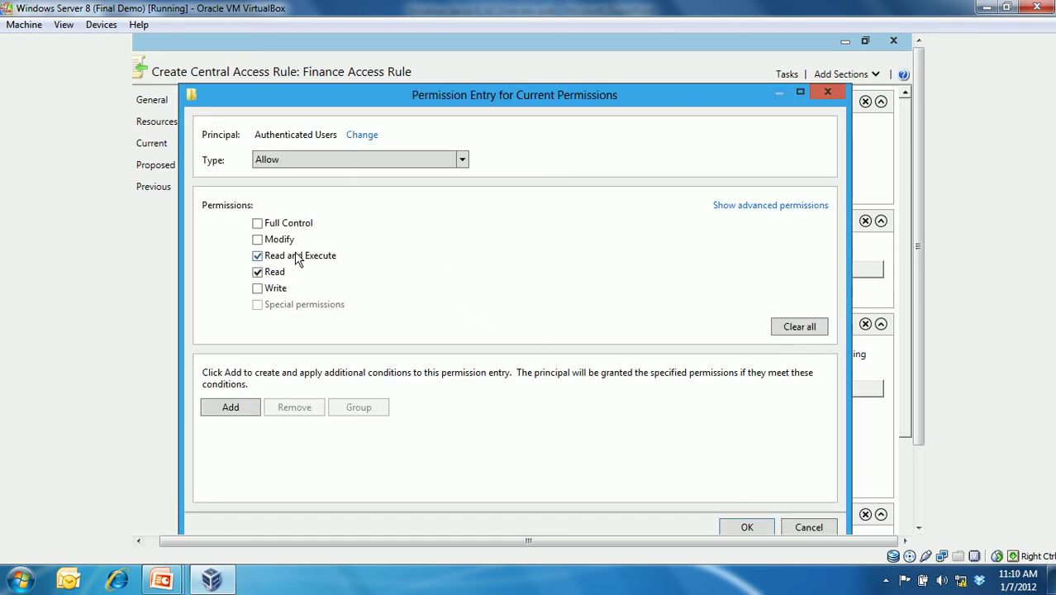
- Add a first condition requiring the user to be a member of the FMgrs group
{"action": "left_click", "coordinate": [253, 416]}
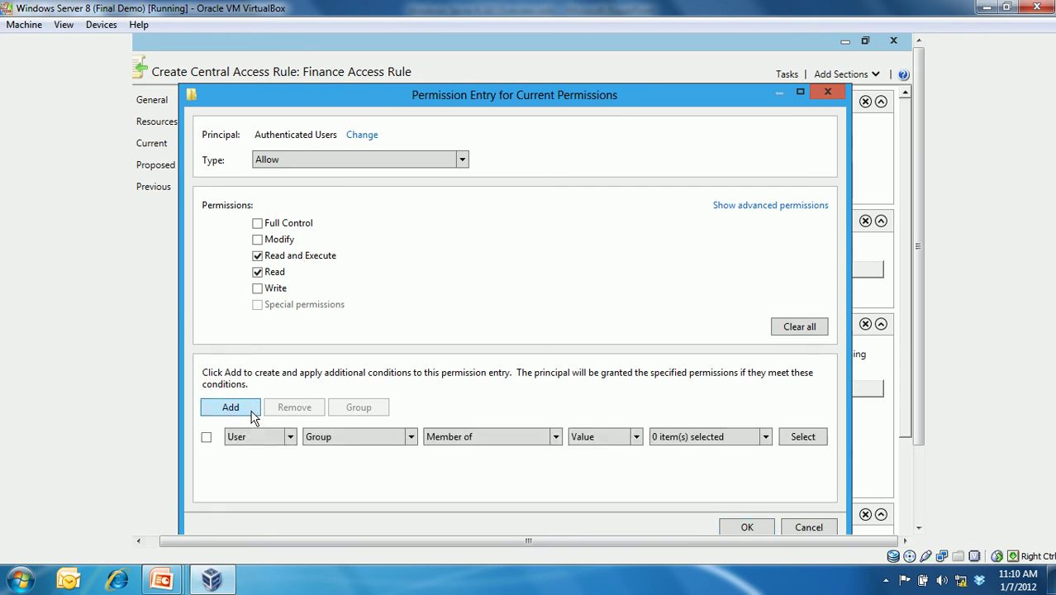
{"action": "left_click", "coordinate": [283, 439]}
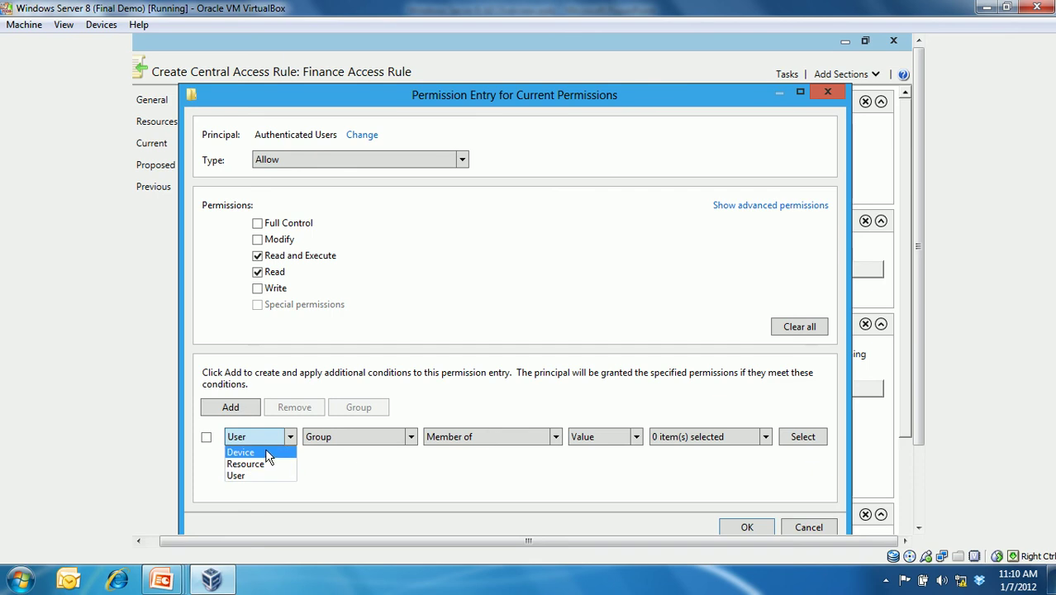
{"action": "left_click", "coordinate": [264, 464]}
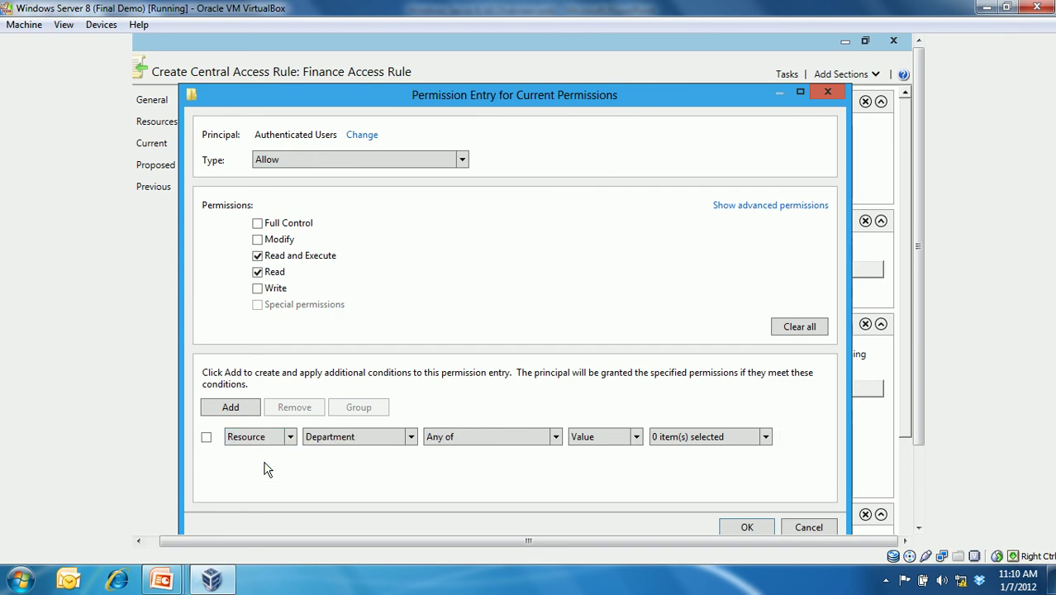
{"action": "left_click", "coordinate": [282, 439]}
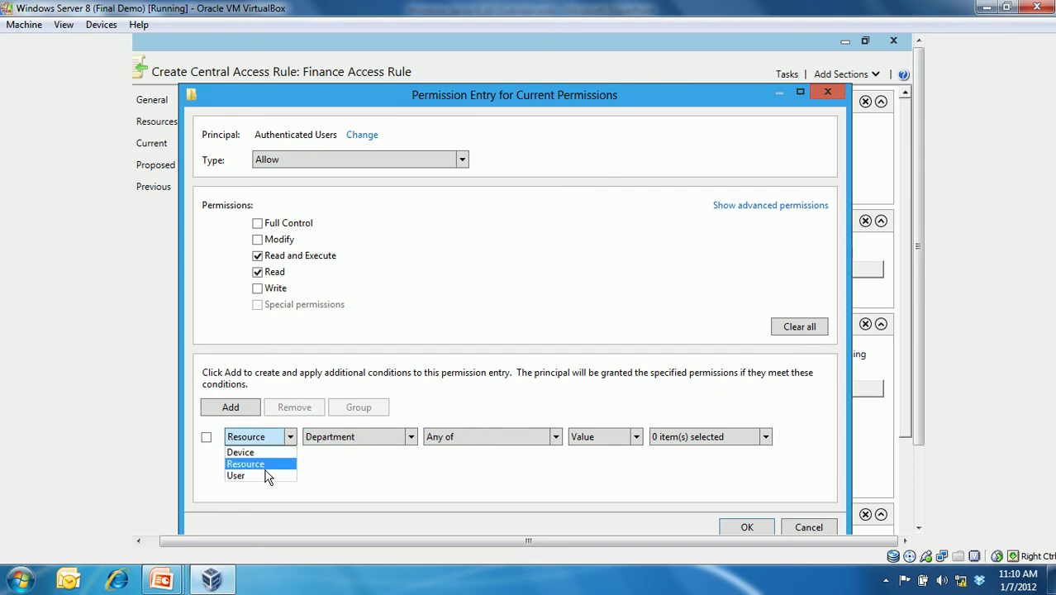
{"action": "left_click", "coordinate": [265, 472]}
{"action": "left_click", "coordinate": [410, 441]}
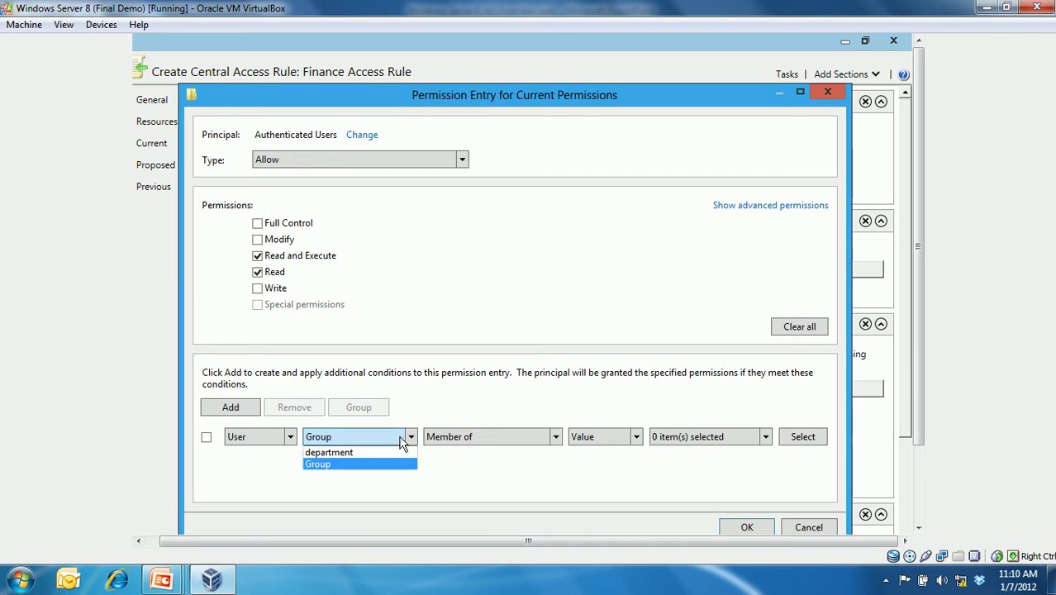
{"action": "left_click", "coordinate": [453, 444]}
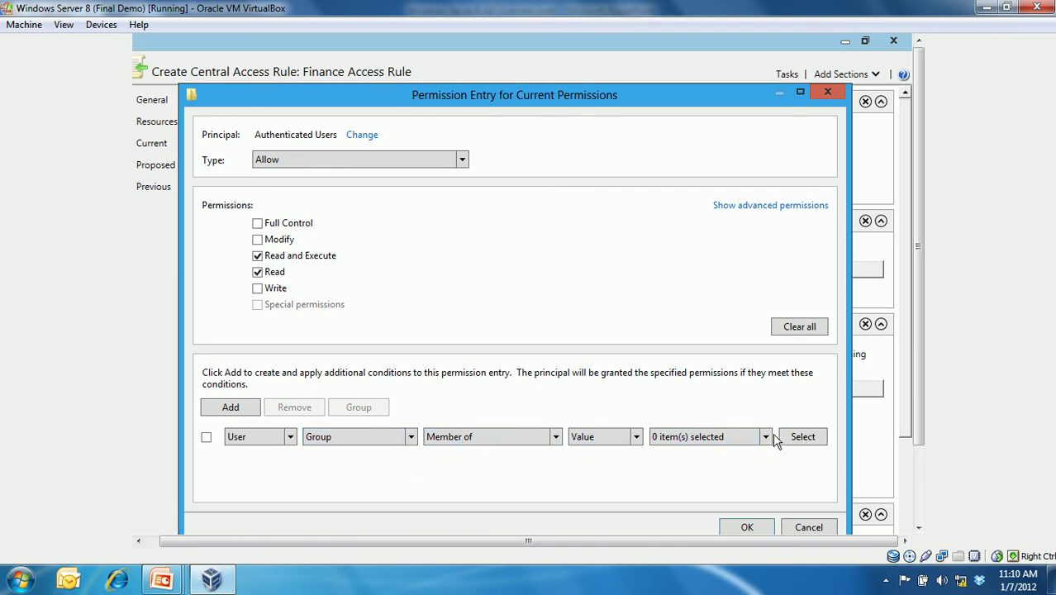
{"action": "left_click", "coordinate": [797, 442]}
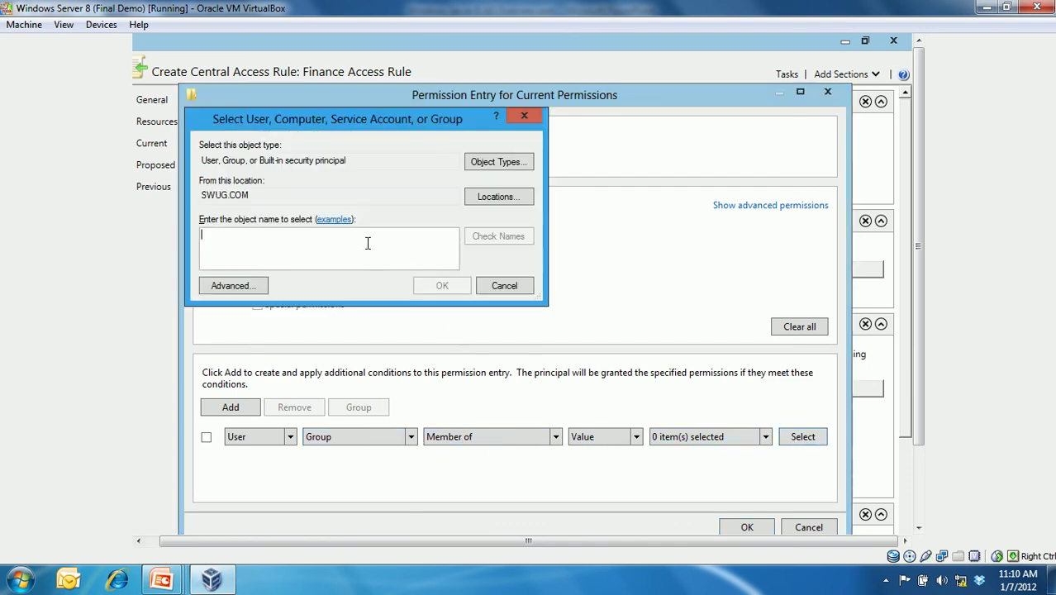
{"action": "type", "text": "fm"}
{"action": "key", "text": "Return"}
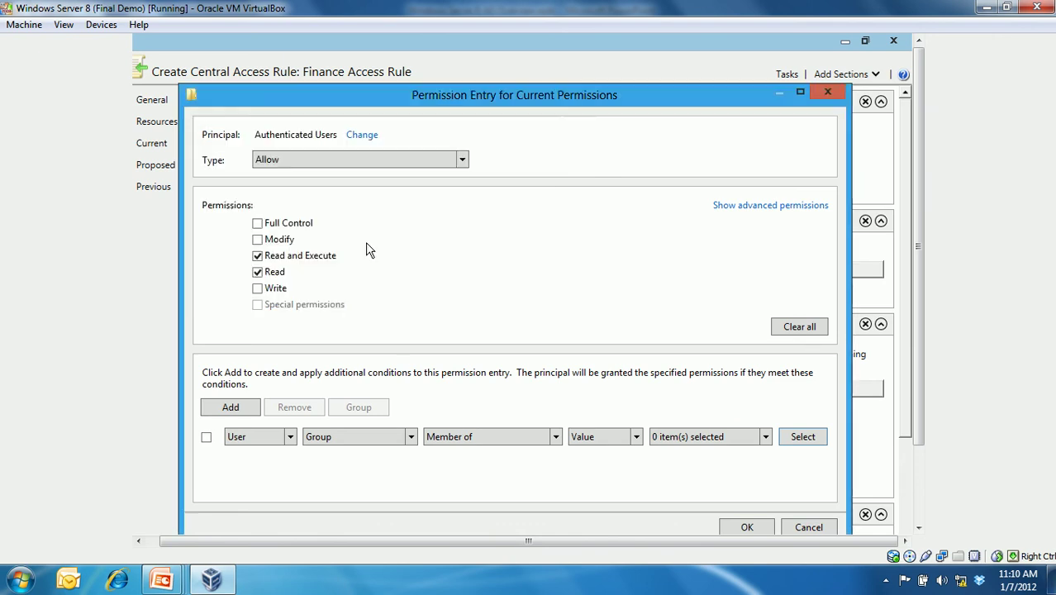
{"action": "left_click", "coordinate": [766, 437]}
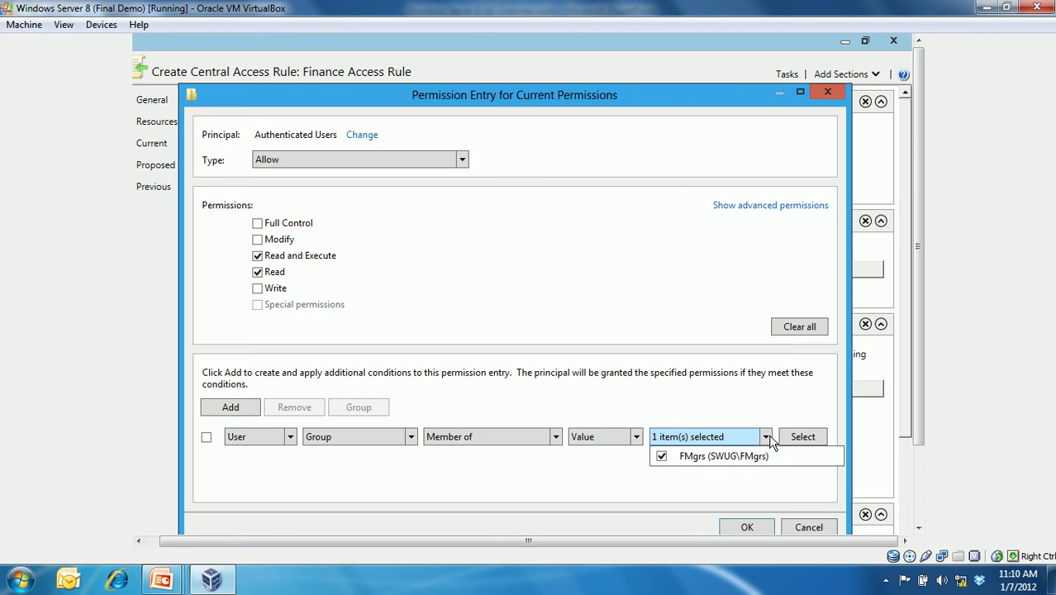
{"action": "left_click", "coordinate": [717, 394]}
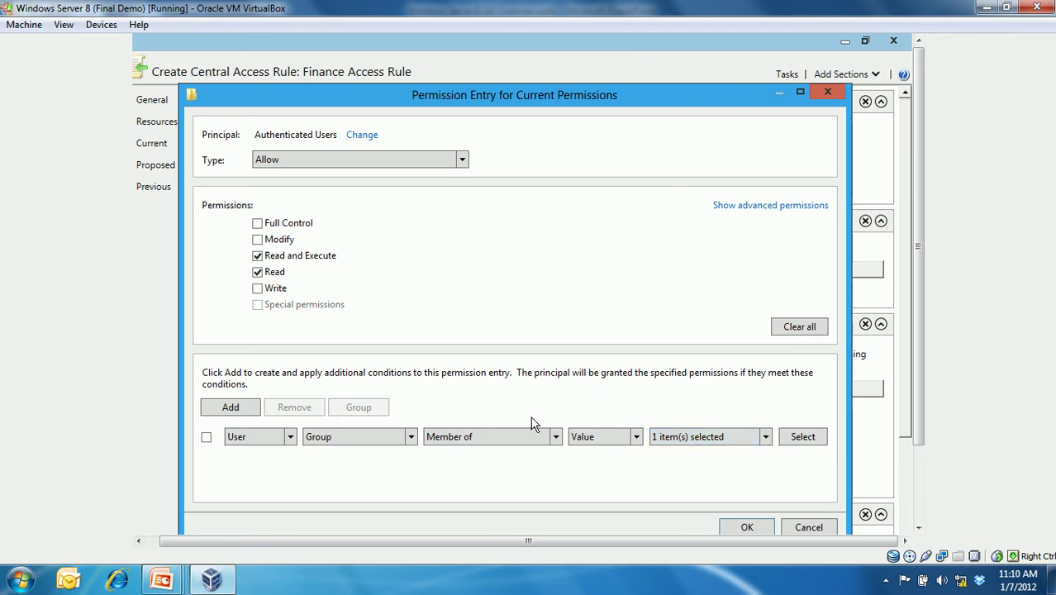
- Add an And condition with Resource Department Any of Finance, then save the entry
{"action": "left_click", "coordinate": [219, 413]}
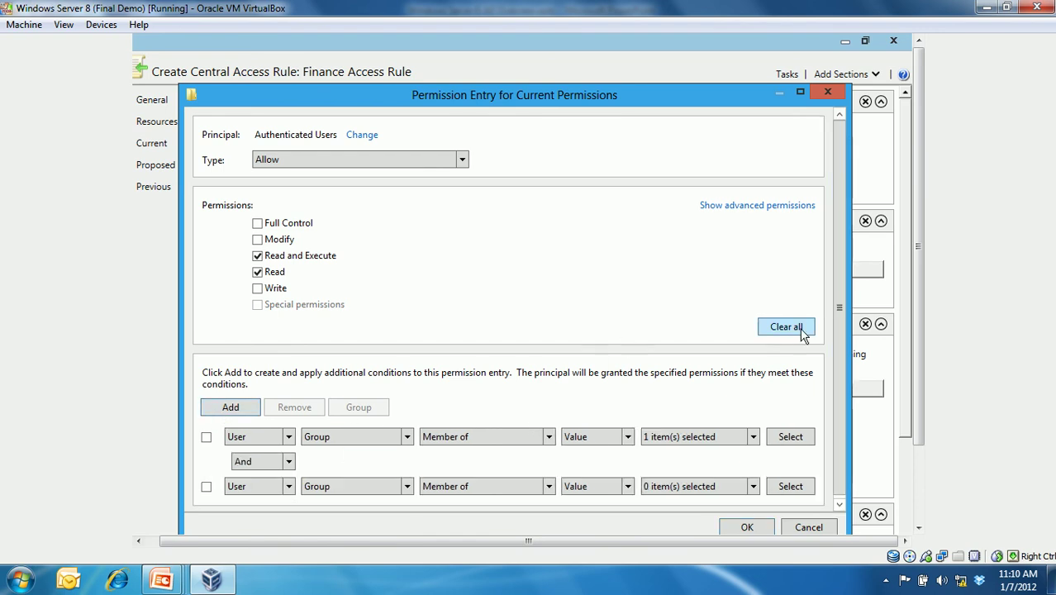
{"action": "left_click_drag", "start_coordinate": [735, 96], "coordinate": [731, 63]}
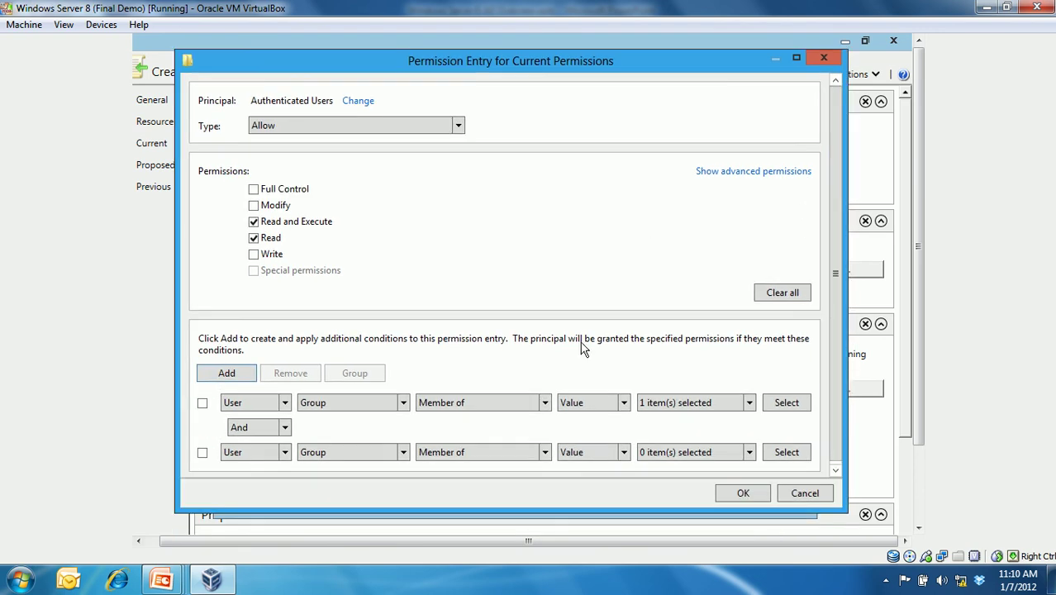
{"action": "left_click", "coordinate": [285, 426]}
{"action": "left_click", "coordinate": [301, 436]}
{"action": "left_click", "coordinate": [285, 452]}
{"action": "left_click", "coordinate": [278, 484]}
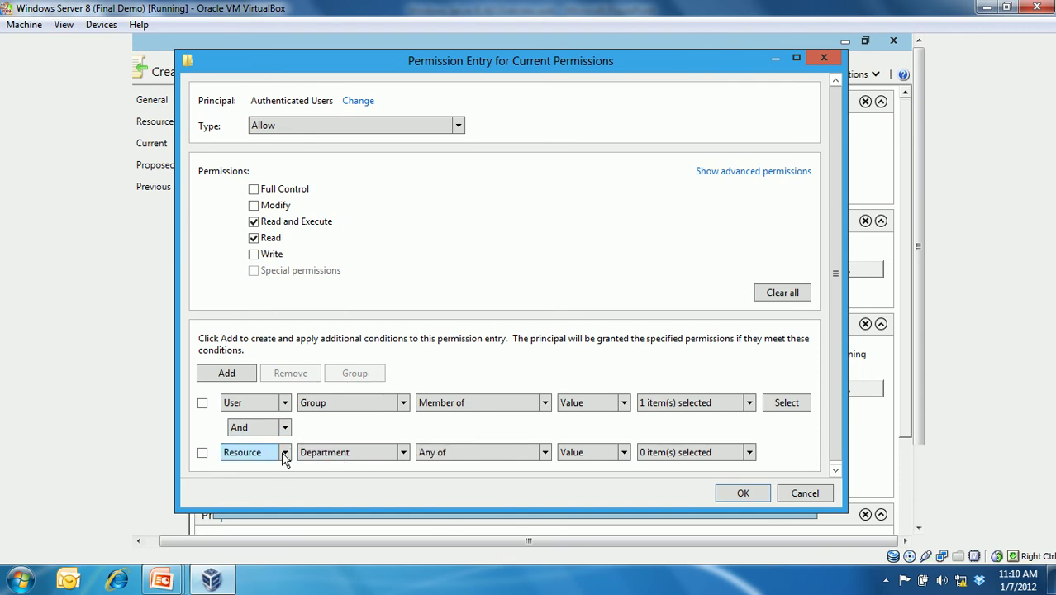
{"action": "left_click", "coordinate": [750, 453]}
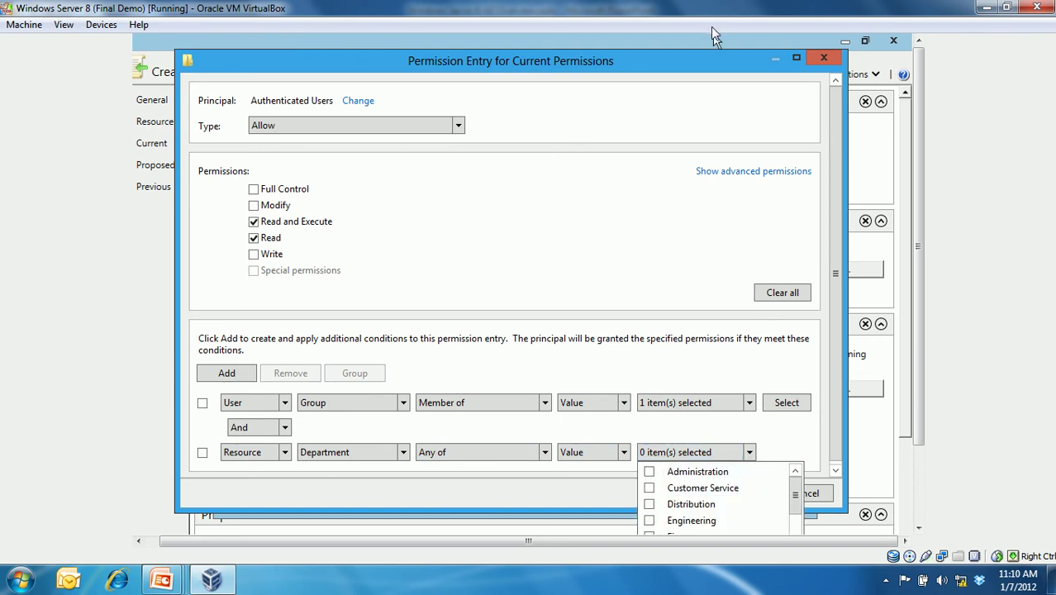
{"action": "left_click_drag", "start_coordinate": [711, 56], "coordinate": [711, 34]}
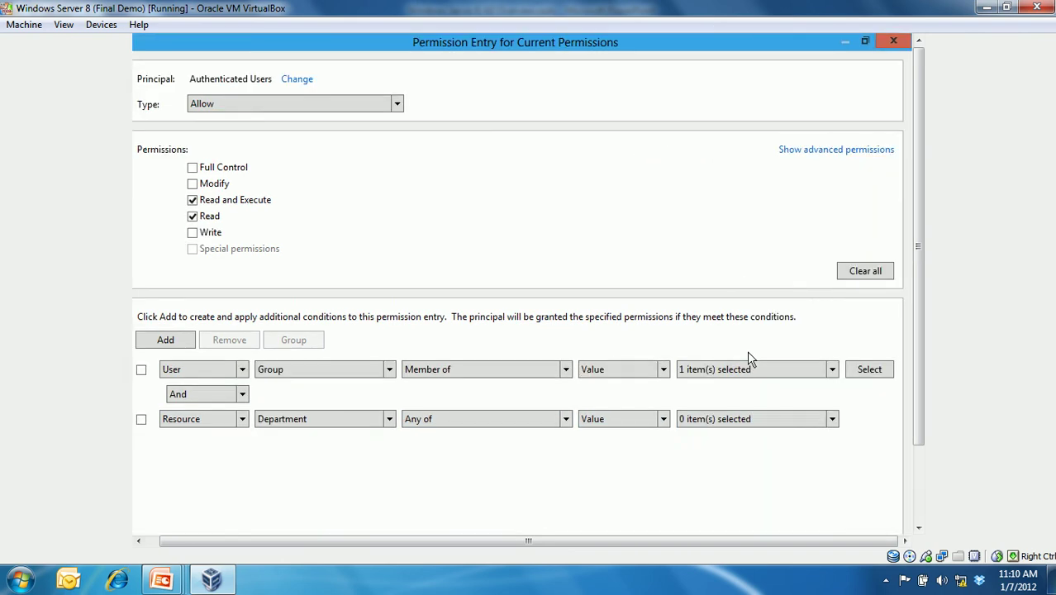
{"action": "left_click", "coordinate": [833, 419]}
{"action": "scroll", "coordinate": [838, 477], "scroll_direction": "down", "scroll_amount": 1}
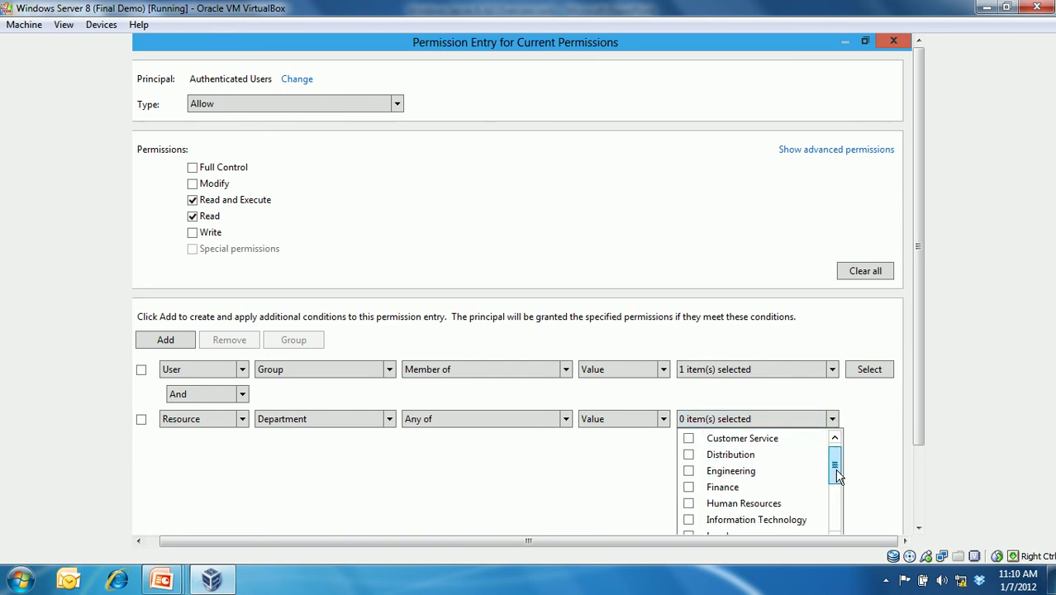
{"action": "left_click", "coordinate": [689, 488]}
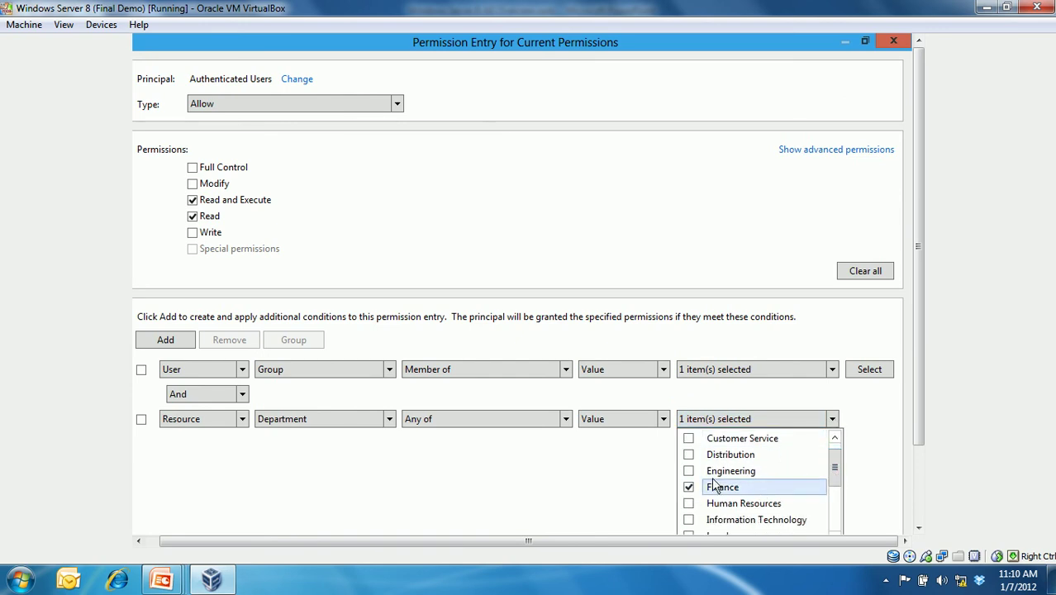
{"action": "left_click", "coordinate": [868, 470]}
{"action": "left_click_drag", "start_coordinate": [918, 430], "coordinate": [920, 483]}
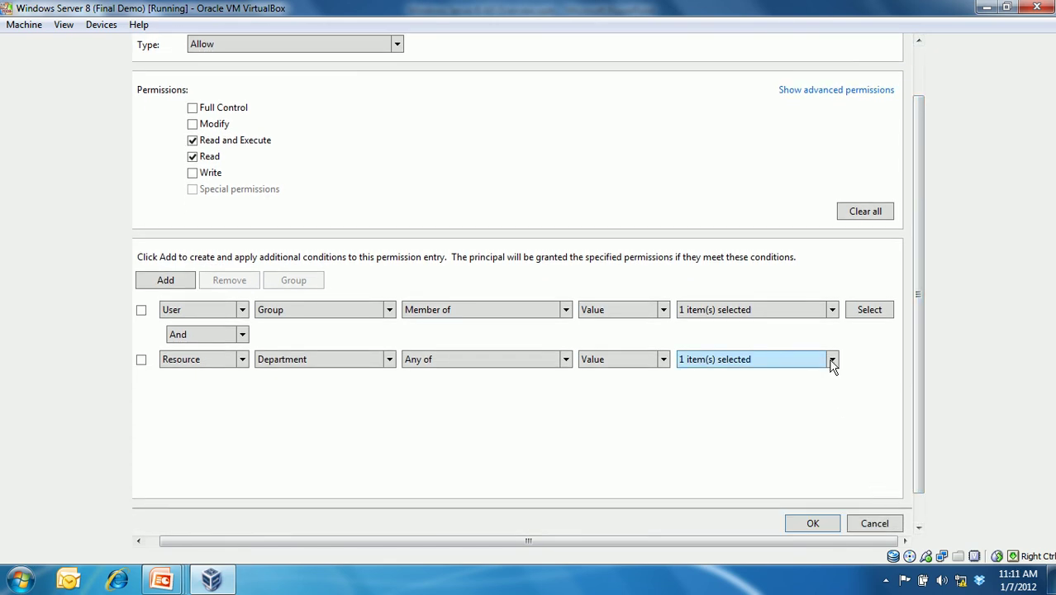
{"action": "left_click", "coordinate": [833, 364]}
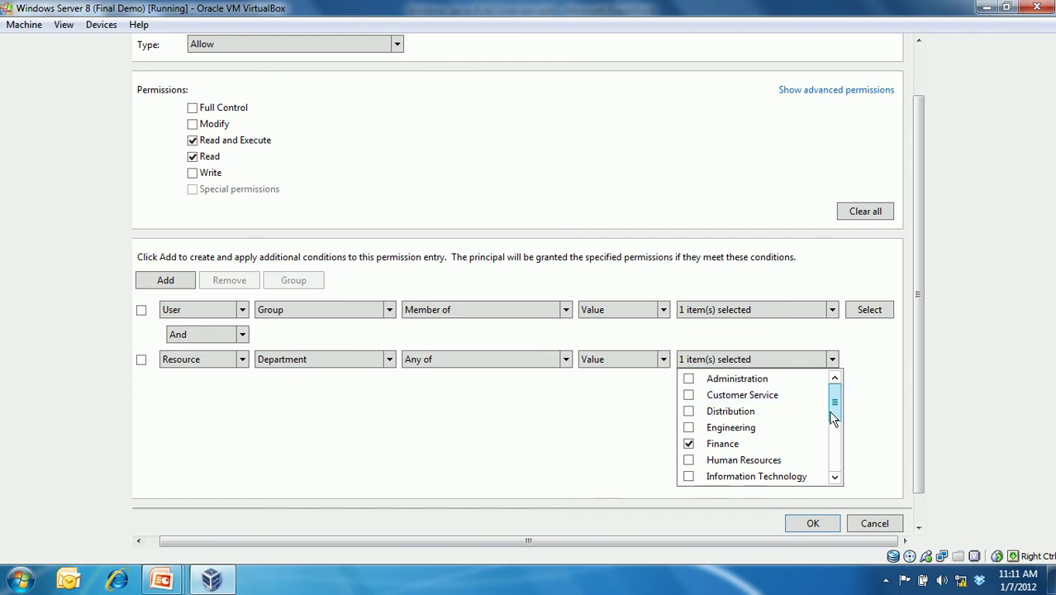
{"action": "left_click", "coordinate": [832, 526]}
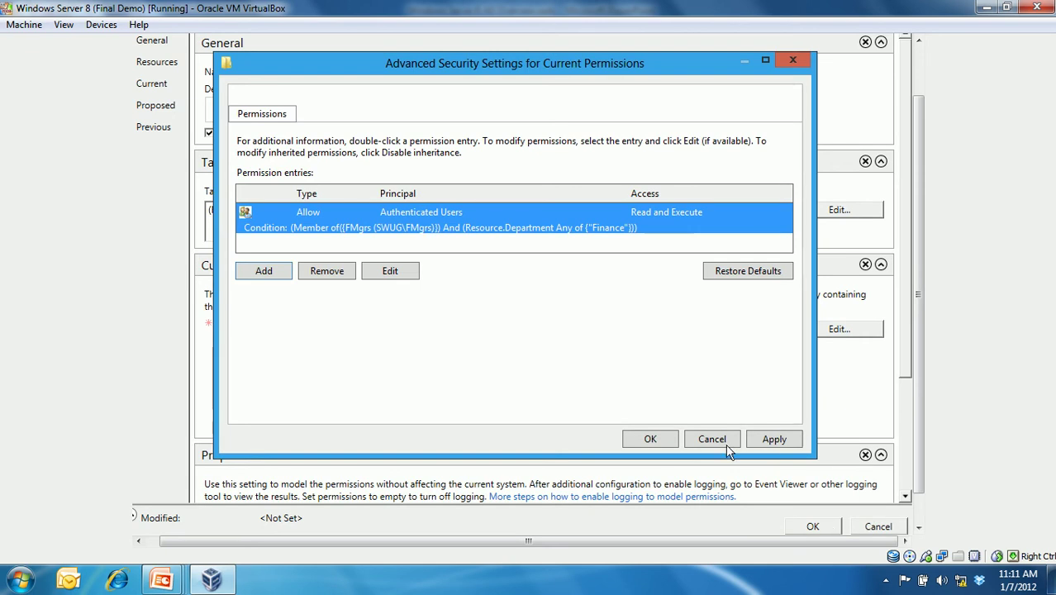
- Add the FMgrs group (SWUG\FMgrs) to the rule's current permissions with Modify access
{"action": "left_click", "coordinate": [278, 273]}
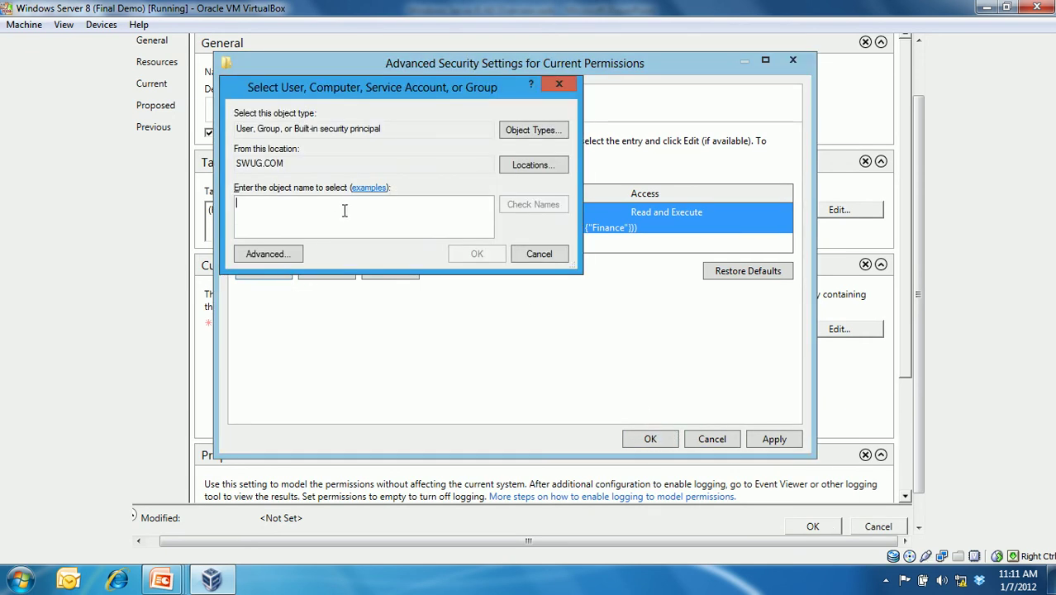
{"action": "type", "text": "fm"}
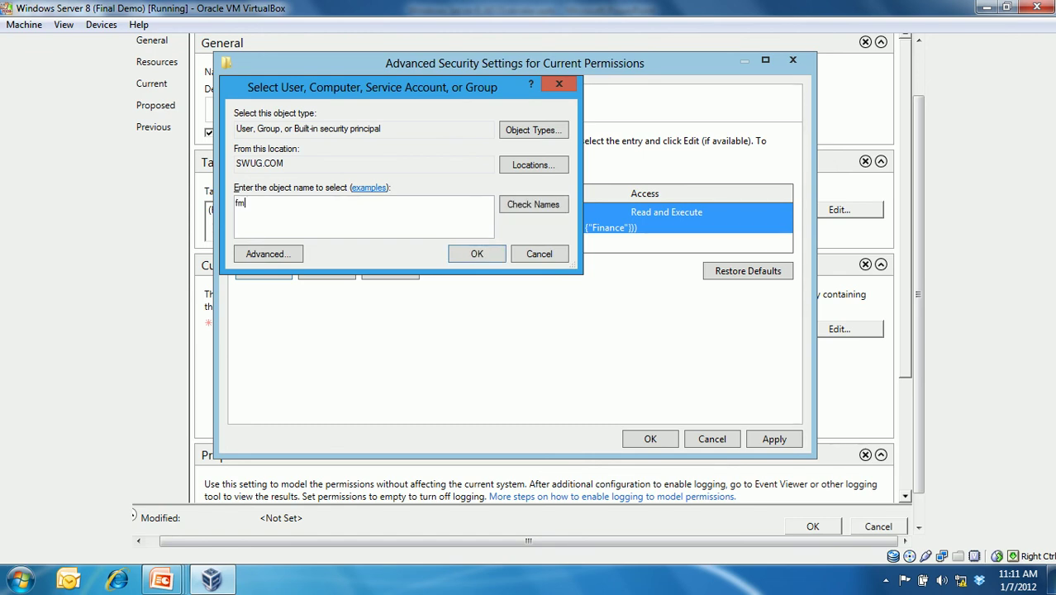
{"action": "key", "text": "Return"}
{"action": "left_click", "coordinate": [259, 179]}
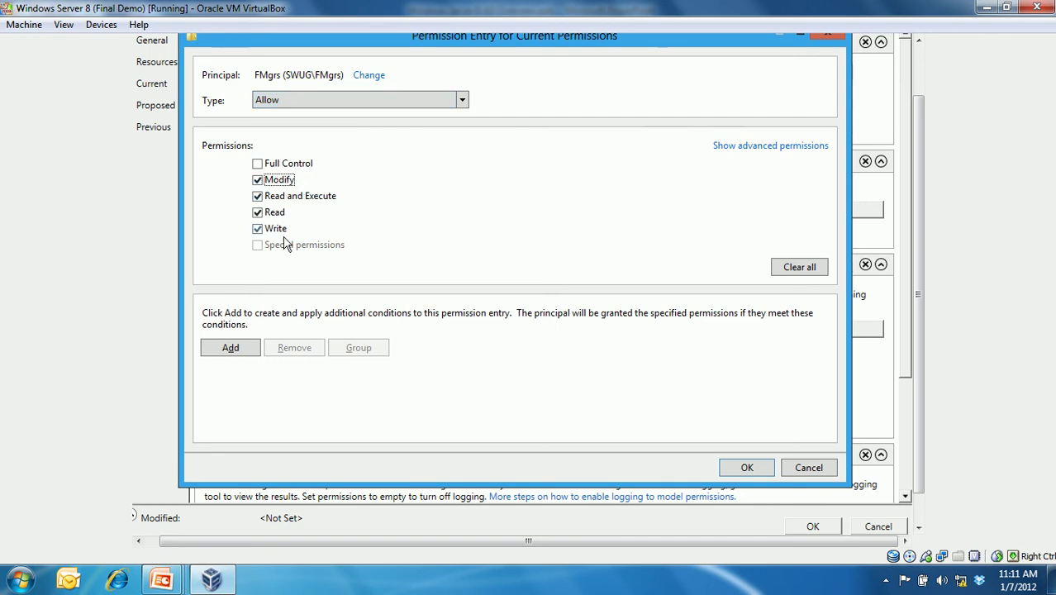
{"action": "left_click", "coordinate": [748, 469]}
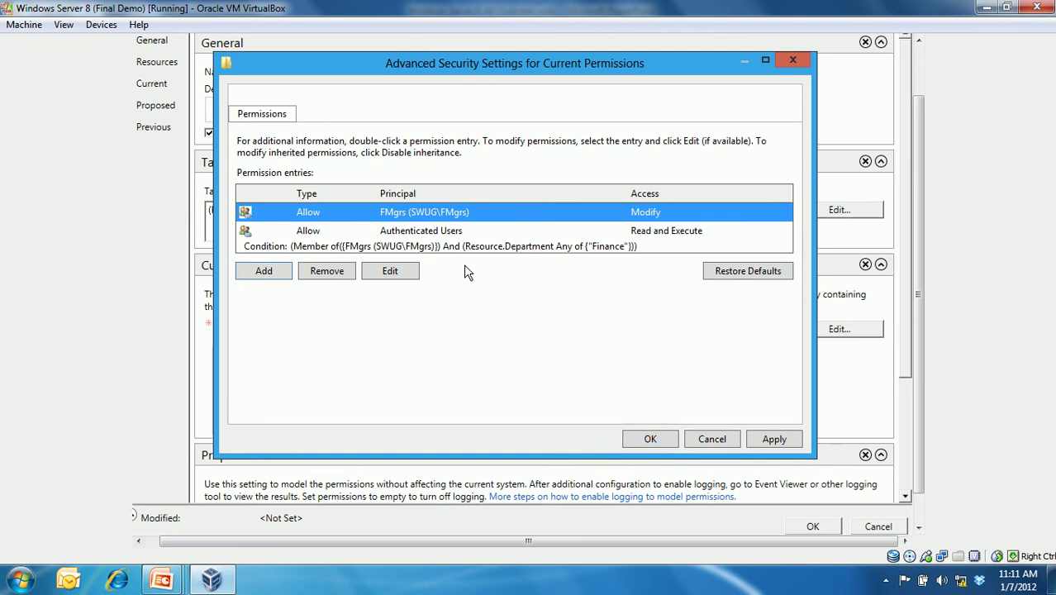
- Open the Authenticated Users entry for editing, keeping User as the first condition's subject
{"action": "left_click", "coordinate": [398, 233]}
{"action": "left_click", "coordinate": [397, 278]}
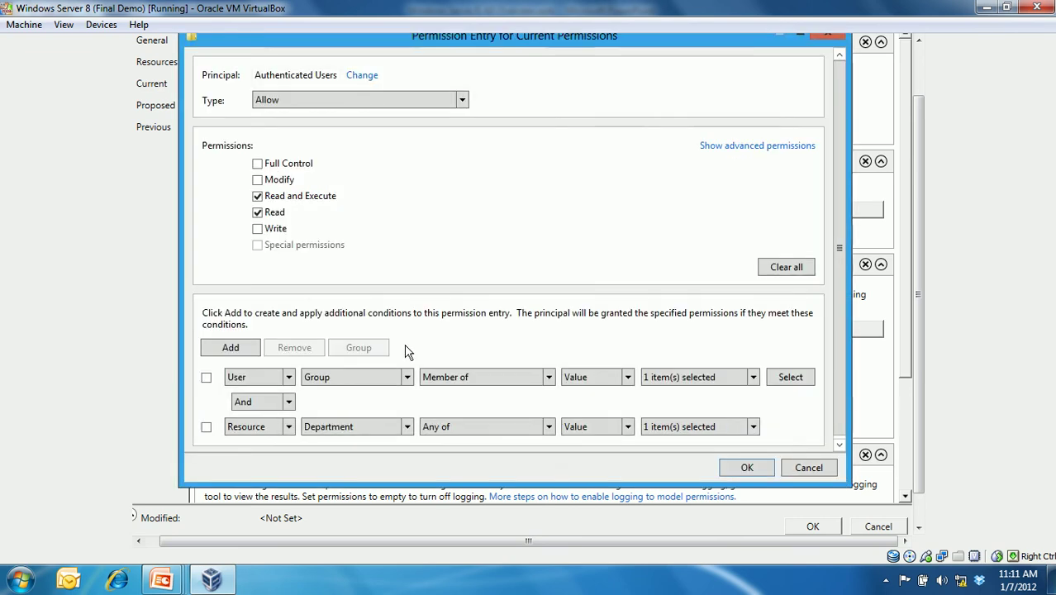
{"action": "left_click", "coordinate": [289, 378]}
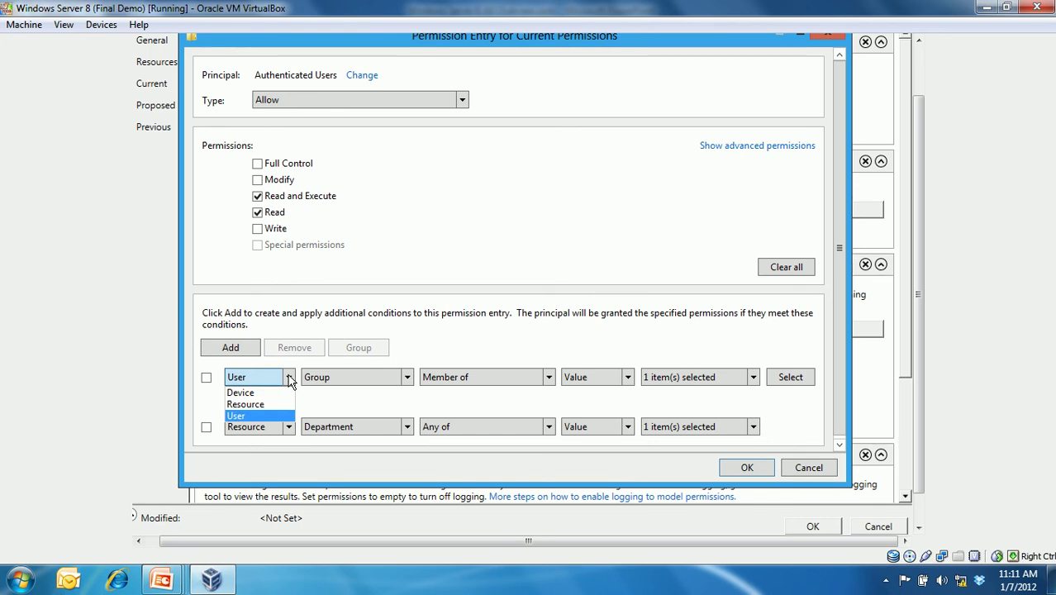
{"action": "left_click", "coordinate": [289, 379]}
{"action": "left_click", "coordinate": [287, 378]}
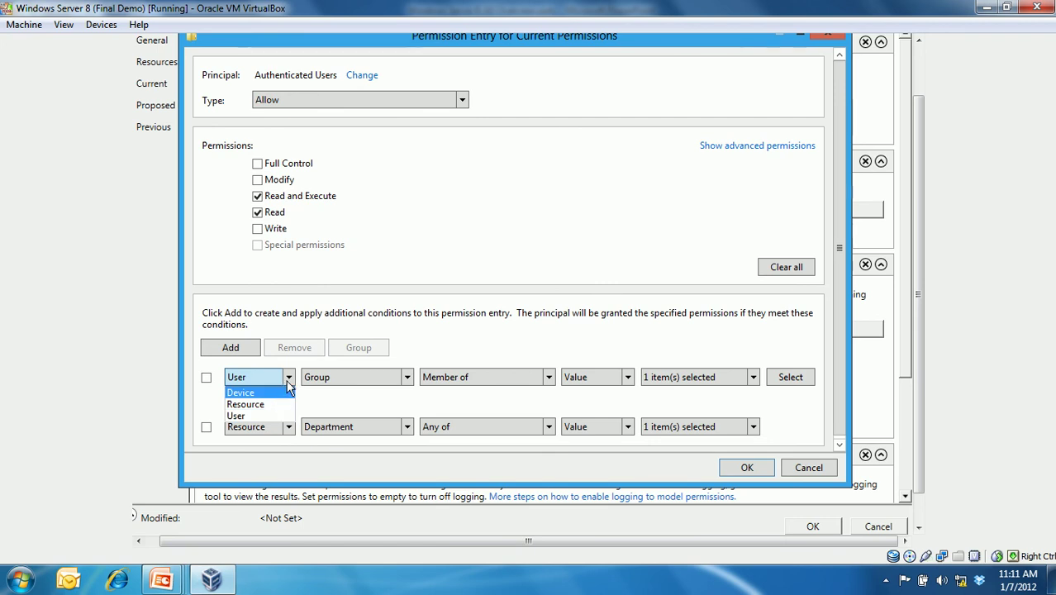
{"action": "left_click", "coordinate": [266, 415]}
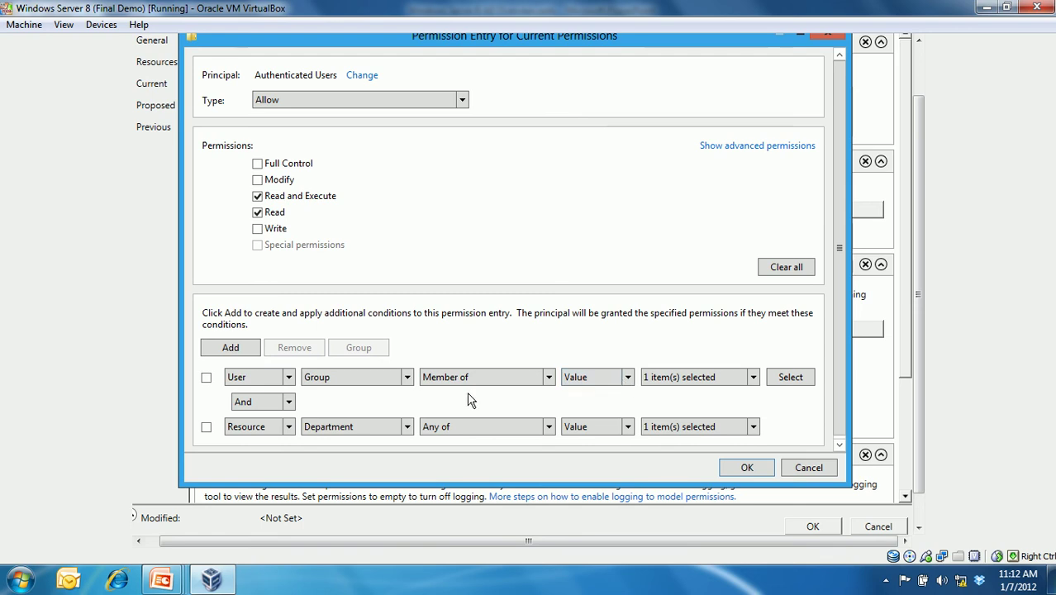
- Change the second condition to User department Equals Finance and save the entry and rule
{"action": "left_click", "coordinate": [288, 432]}
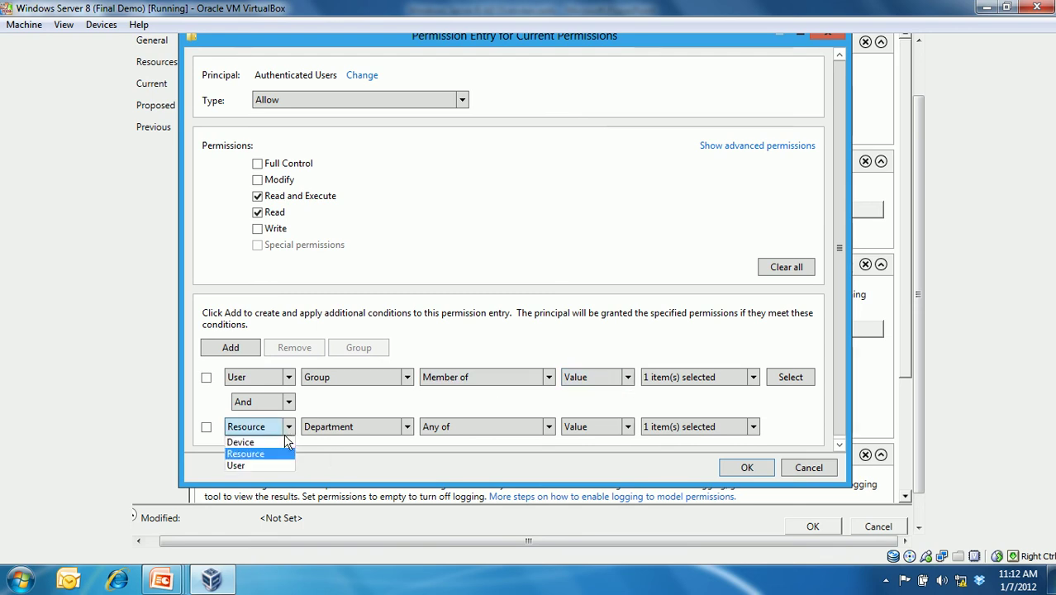
{"action": "left_click", "coordinate": [278, 465]}
{"action": "left_click", "coordinate": [333, 428]}
{"action": "left_click", "coordinate": [340, 440]}
{"action": "left_click", "coordinate": [686, 425]}
{"action": "left_click", "coordinate": [677, 440]}
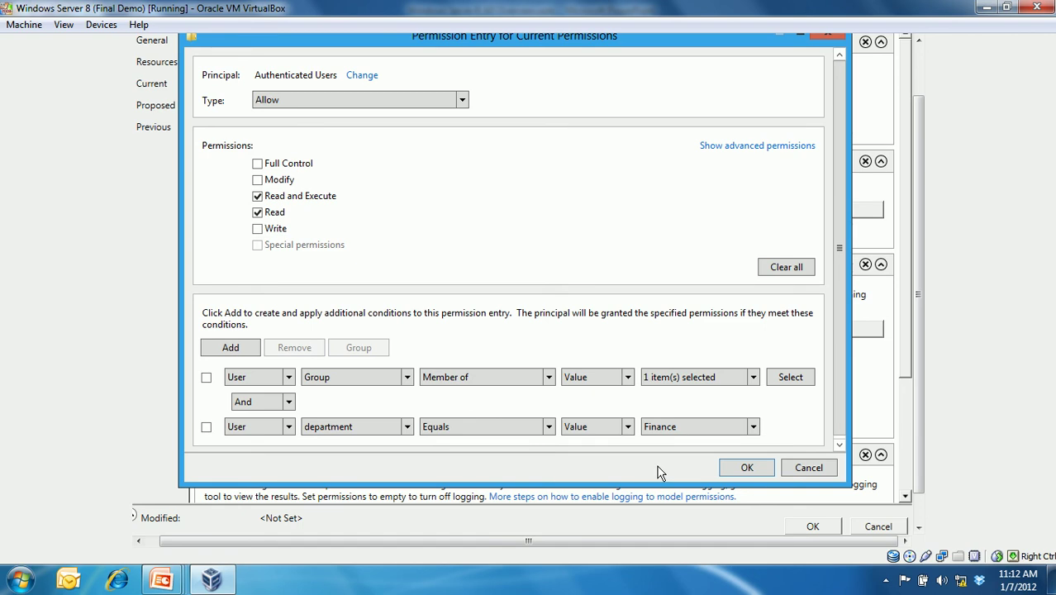
{"action": "left_click", "coordinate": [754, 382]}
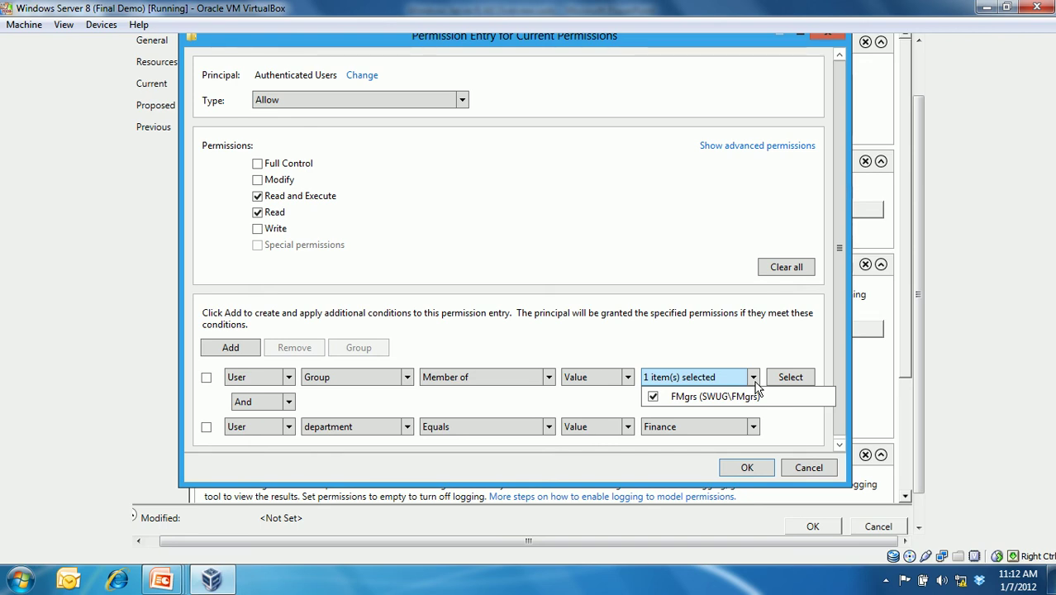
{"action": "left_click", "coordinate": [756, 357]}
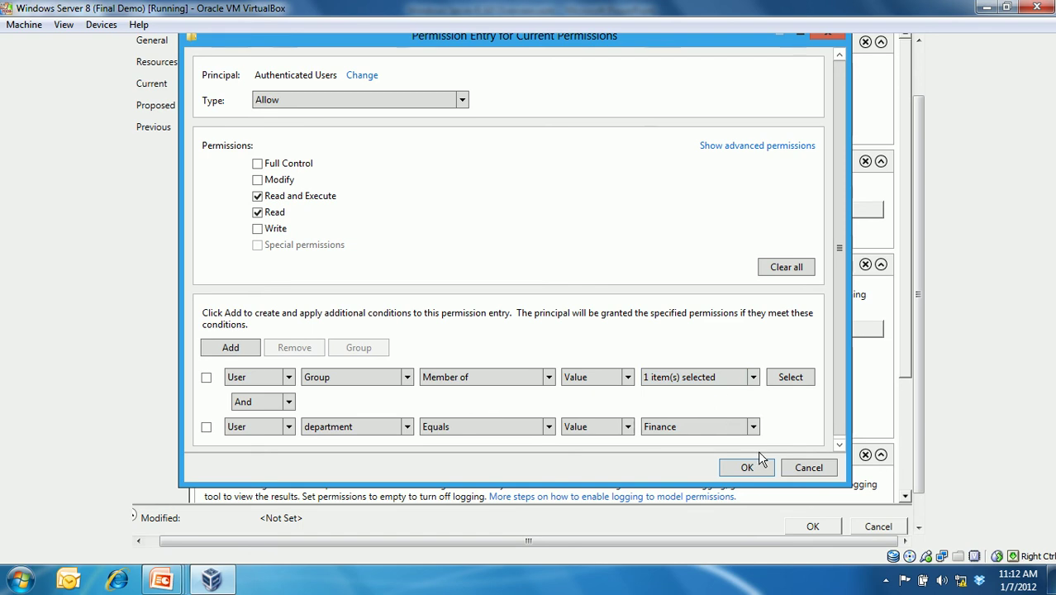
{"action": "left_click", "coordinate": [757, 466]}
{"action": "left_click", "coordinate": [649, 439]}
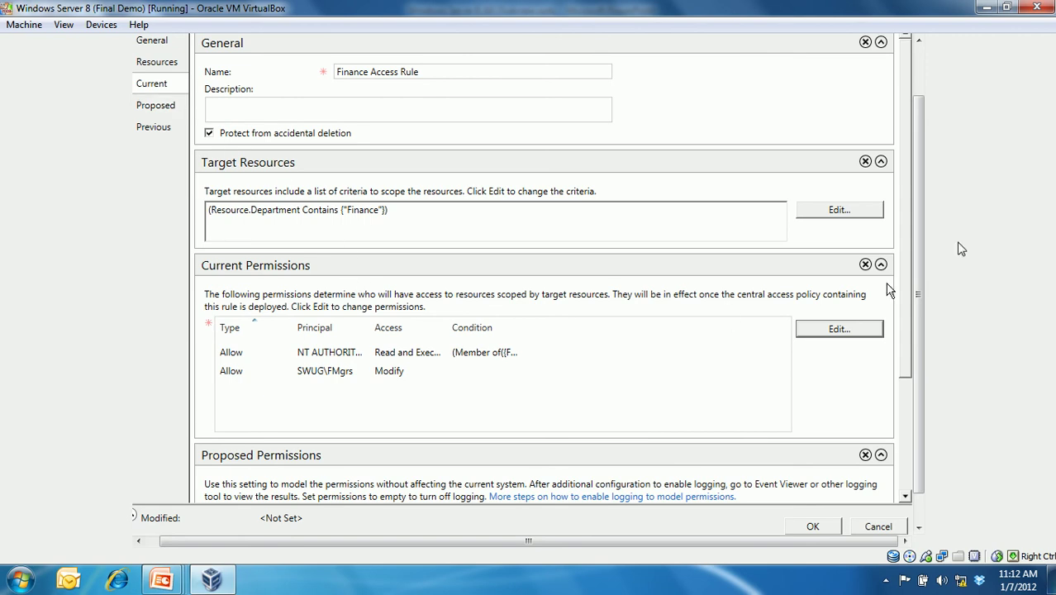
- Save the Finance Access Rule and display the empty Central Access Policies list
{"action": "scroll", "coordinate": [910, 193], "scroll_direction": "down", "scroll_amount": 3}
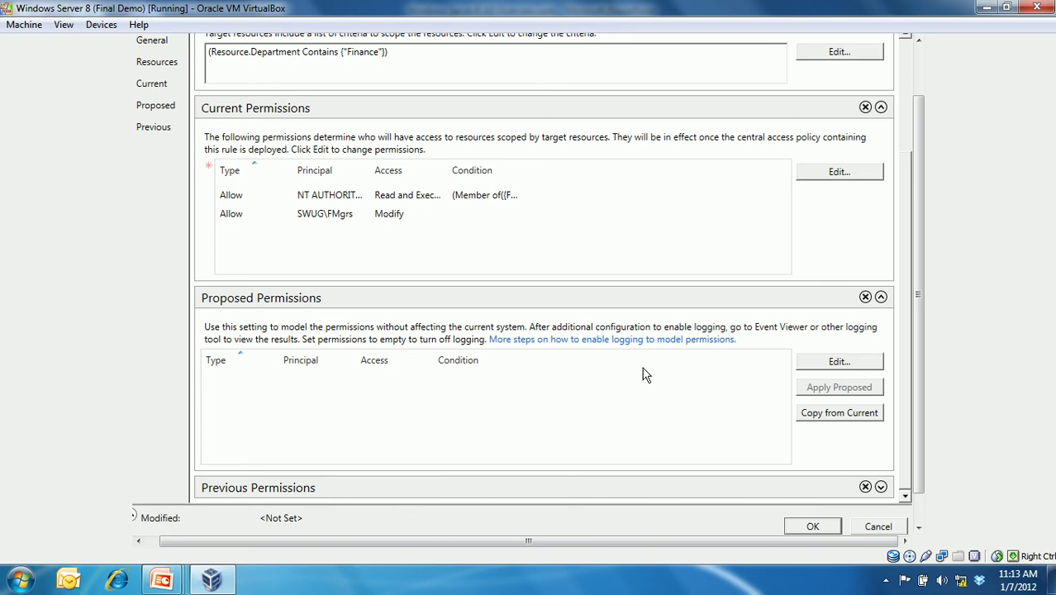
{"action": "left_click", "coordinate": [812, 526]}
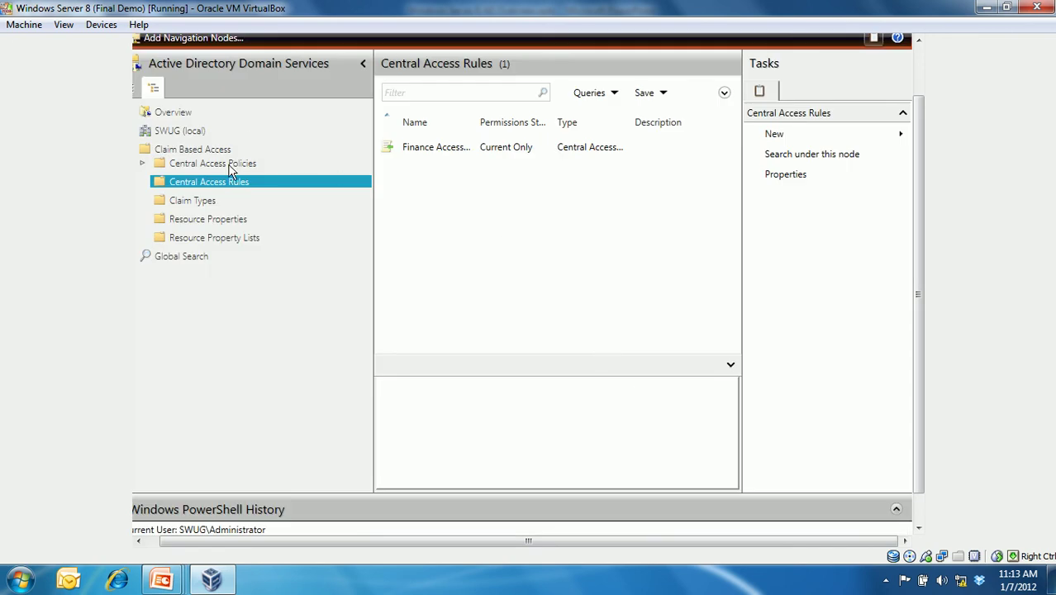
{"action": "left_click", "coordinate": [231, 167]}
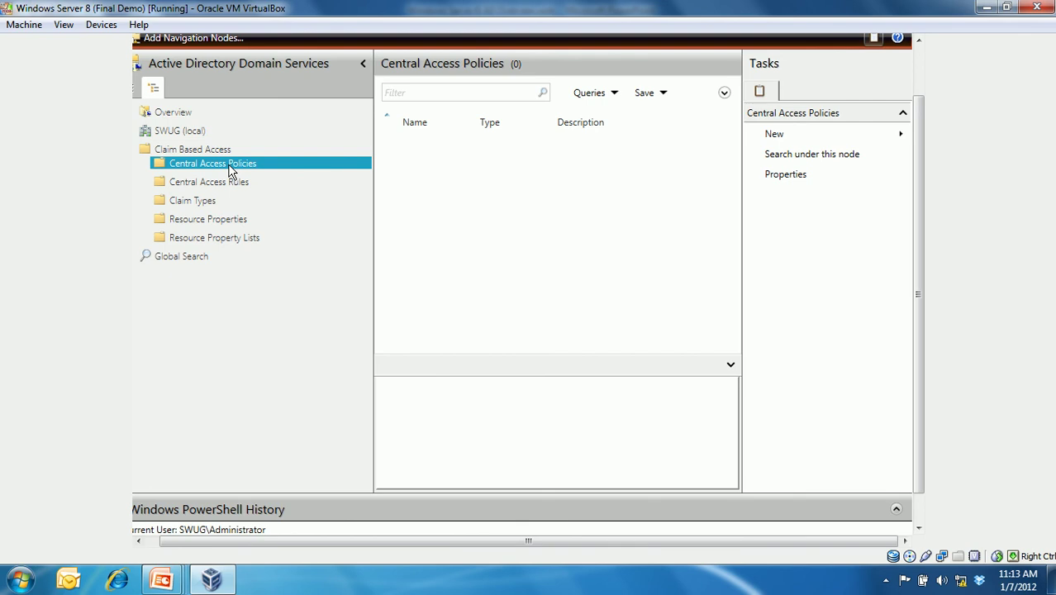
- Start a new central access policy named 'Finance Access Policy'
{"action": "right_click", "coordinate": [229, 166]}
{"action": "mouse_move", "coordinate": [293, 174]}
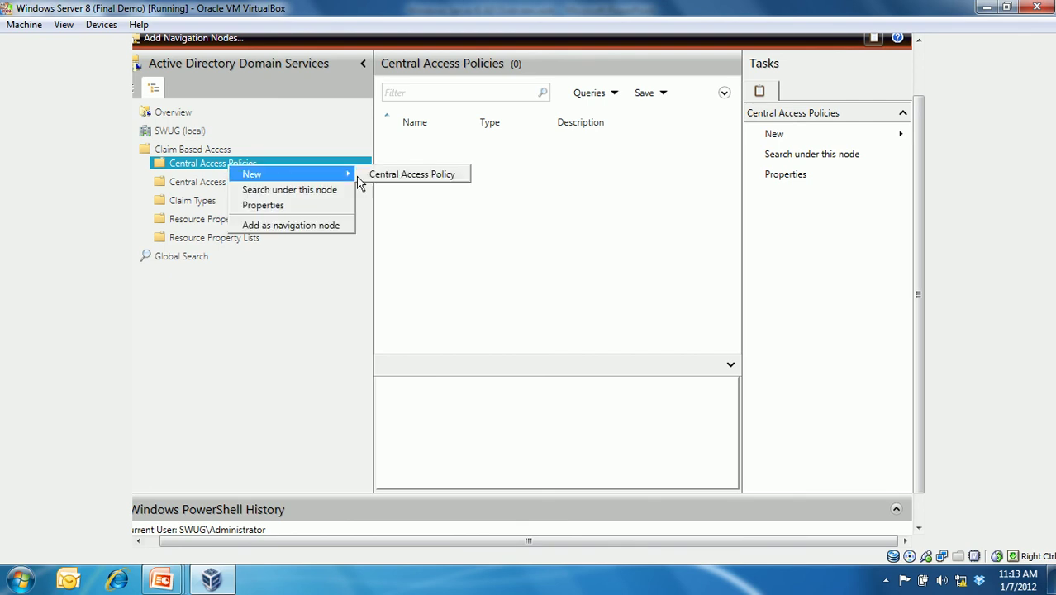
{"action": "left_click", "coordinate": [417, 176]}
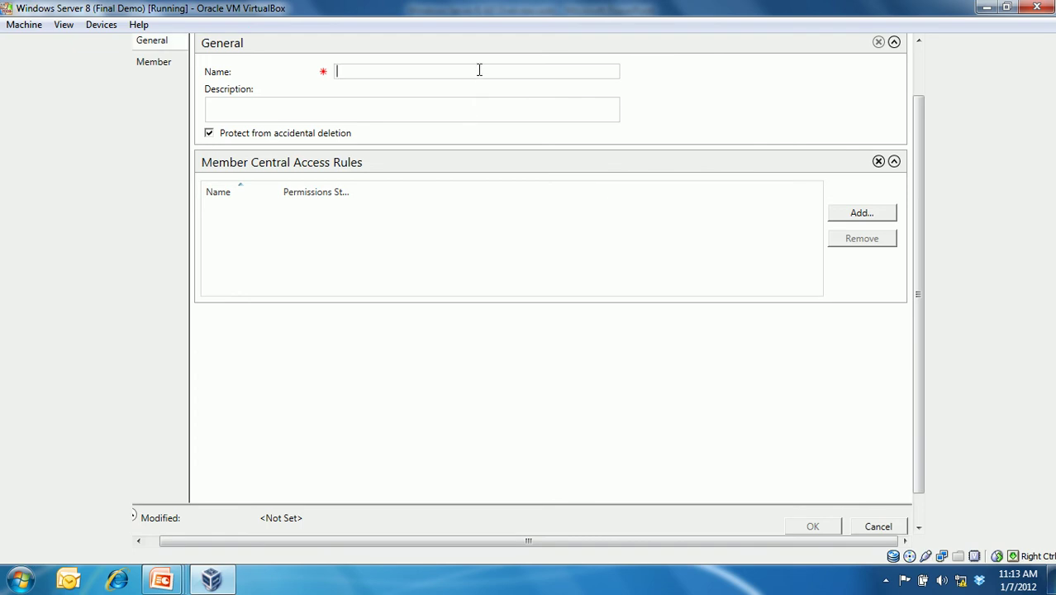
{"action": "type", "text": "Finance Access Policy"}
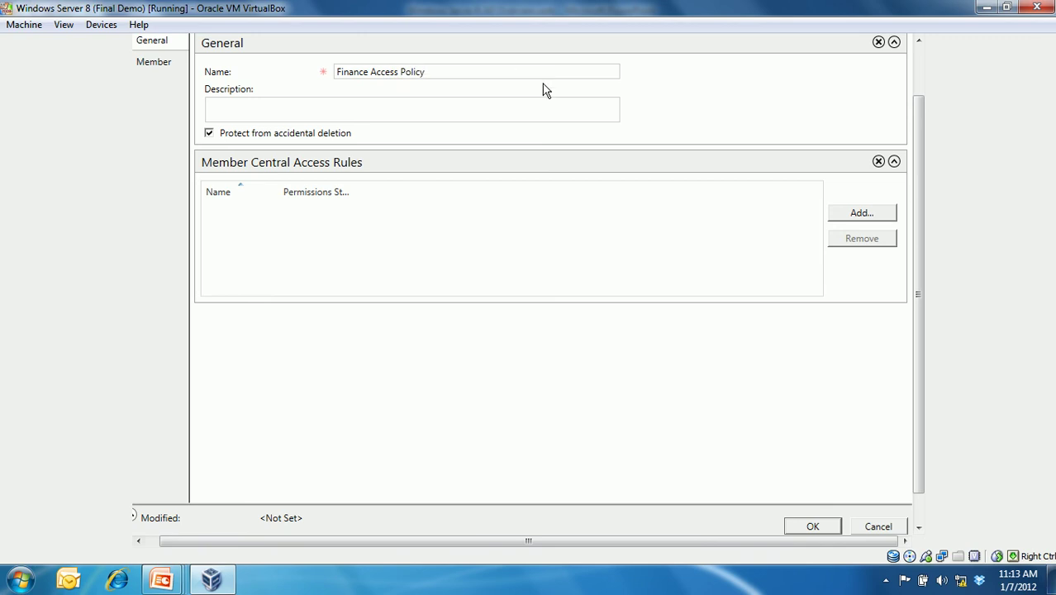
- Add Finance Access Rule as the policy's member rule and save the policy
{"action": "left_click", "coordinate": [859, 215]}
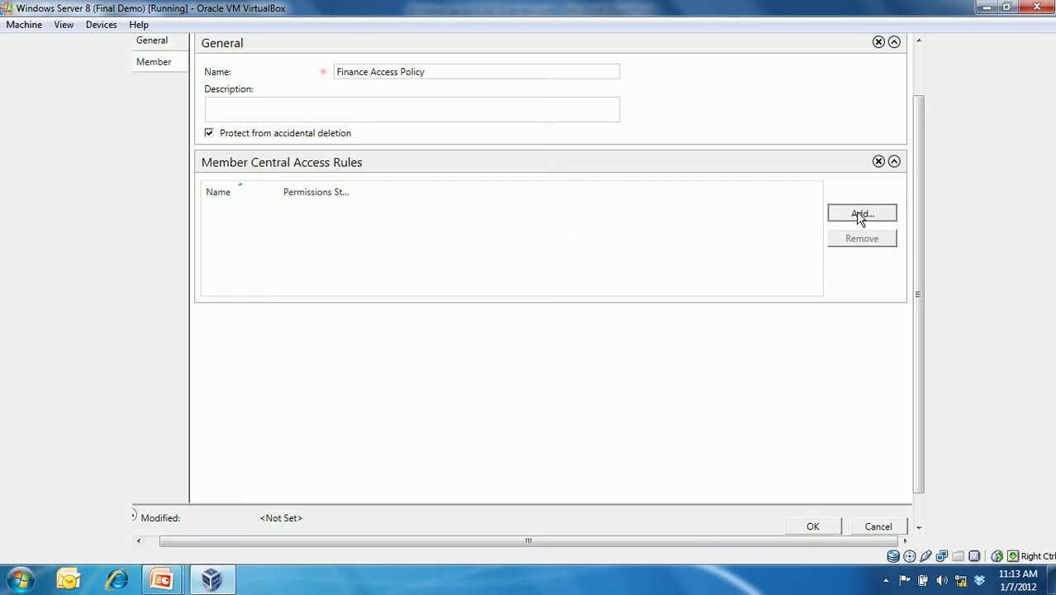
{"action": "left_click_drag", "start_coordinate": [341, 220], "coordinate": [374, 220]}
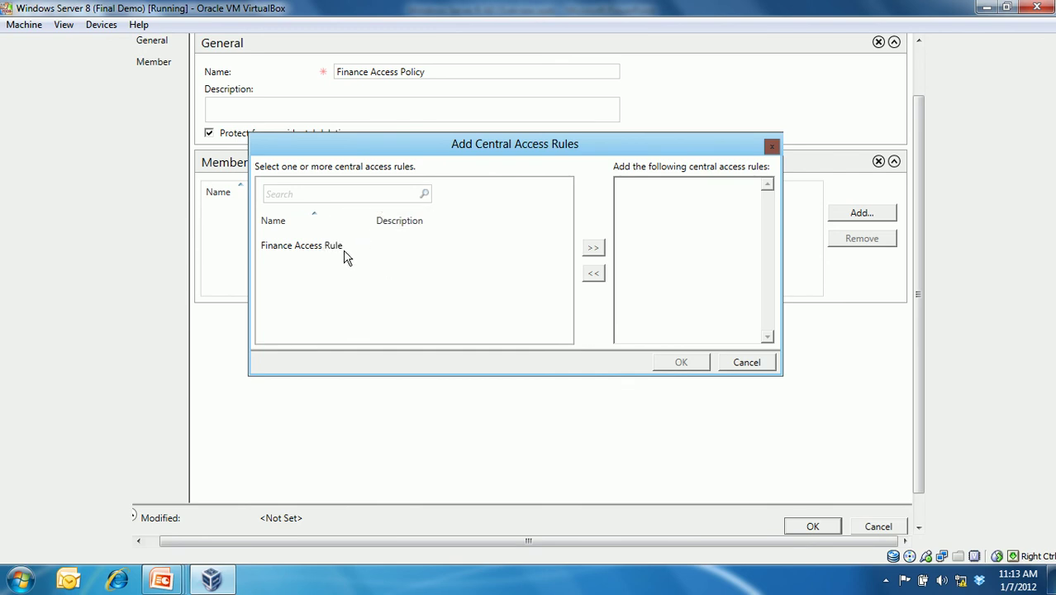
{"action": "left_click", "coordinate": [346, 249]}
{"action": "left_click", "coordinate": [593, 253]}
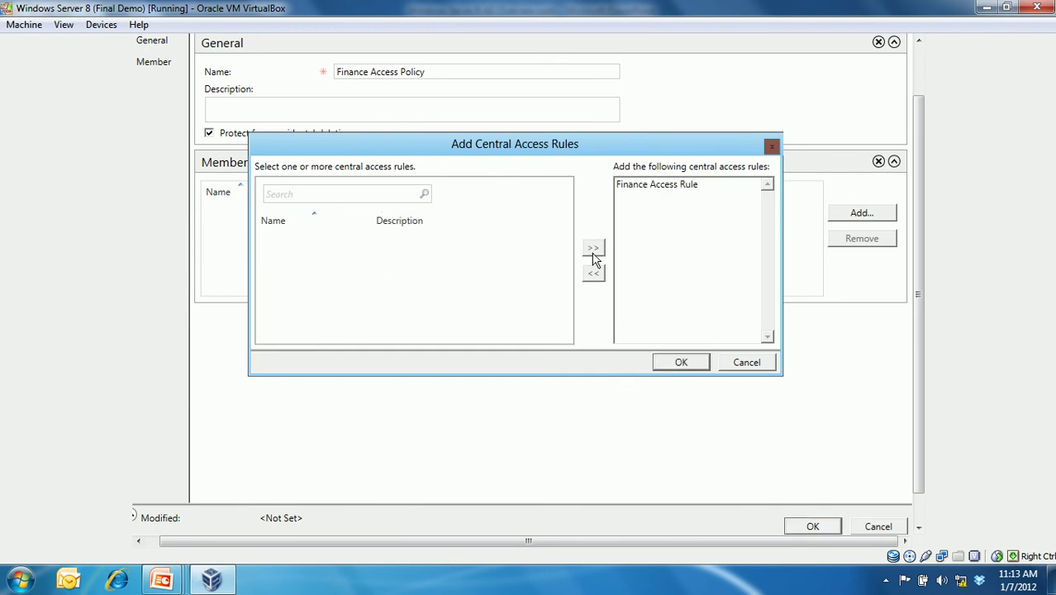
{"action": "left_click", "coordinate": [681, 362]}
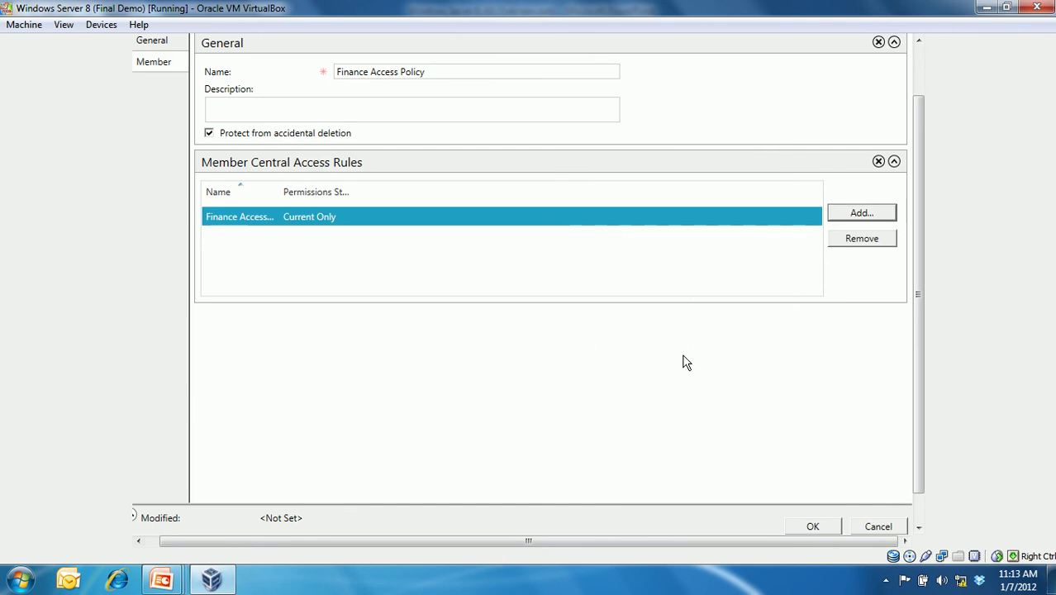
{"action": "left_click", "coordinate": [814, 526]}
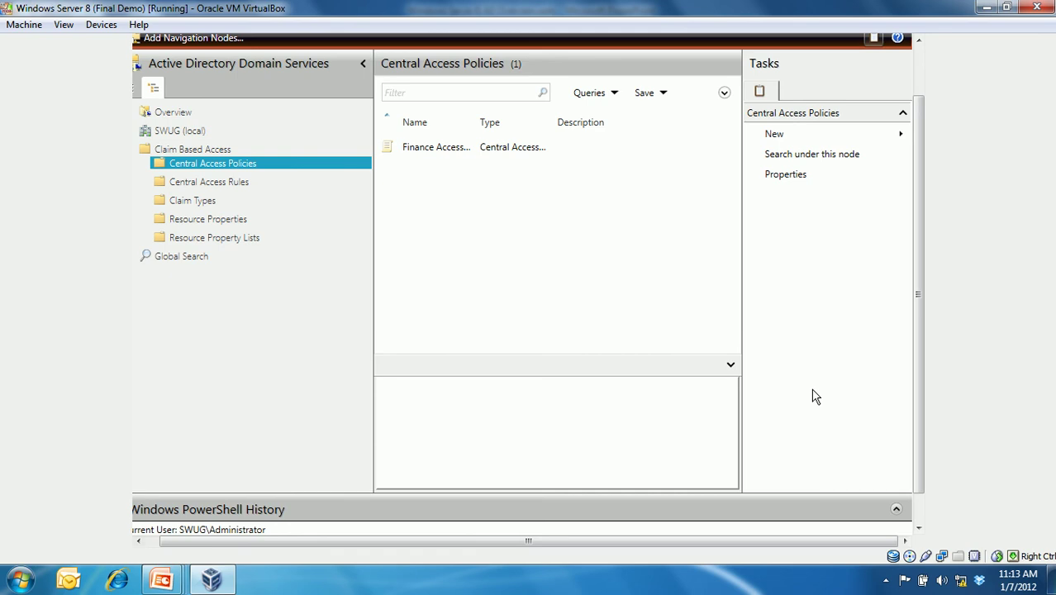
- Show the 'Control access to information' slide full screen, then return to the Windows Server VM
{"action": "mouse_move", "coordinate": [162, 579]}
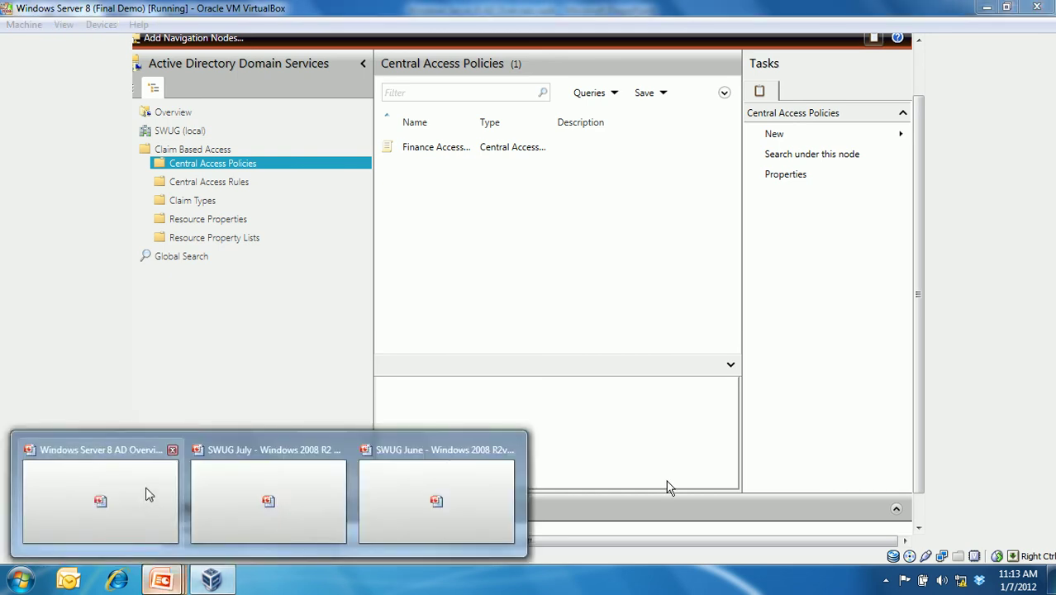
{"action": "left_click", "coordinate": [146, 496]}
{"action": "left_click", "coordinate": [892, 555]}
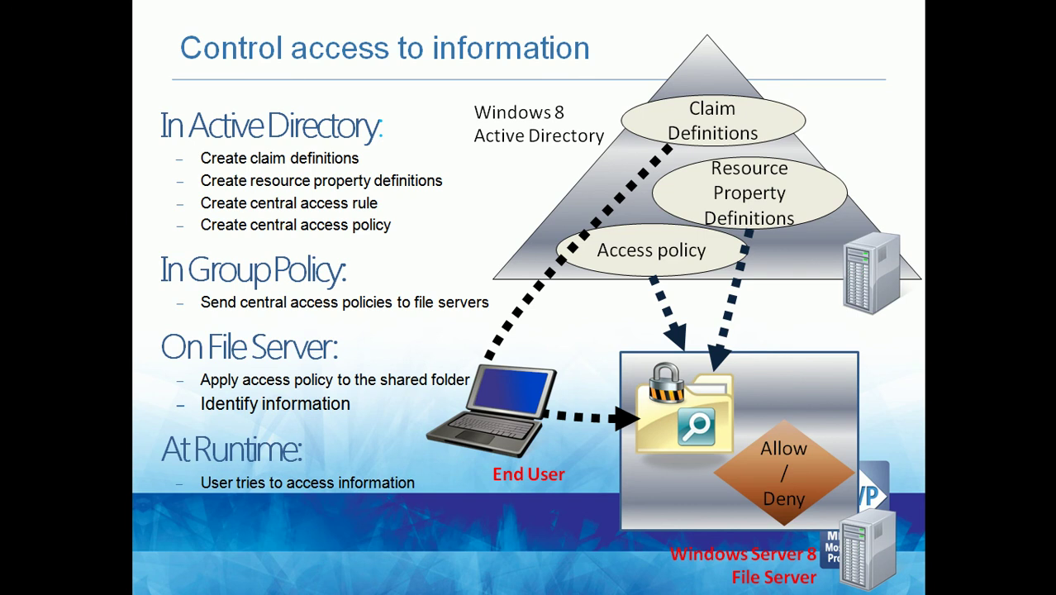
{"action": "key", "text": "Escape"}
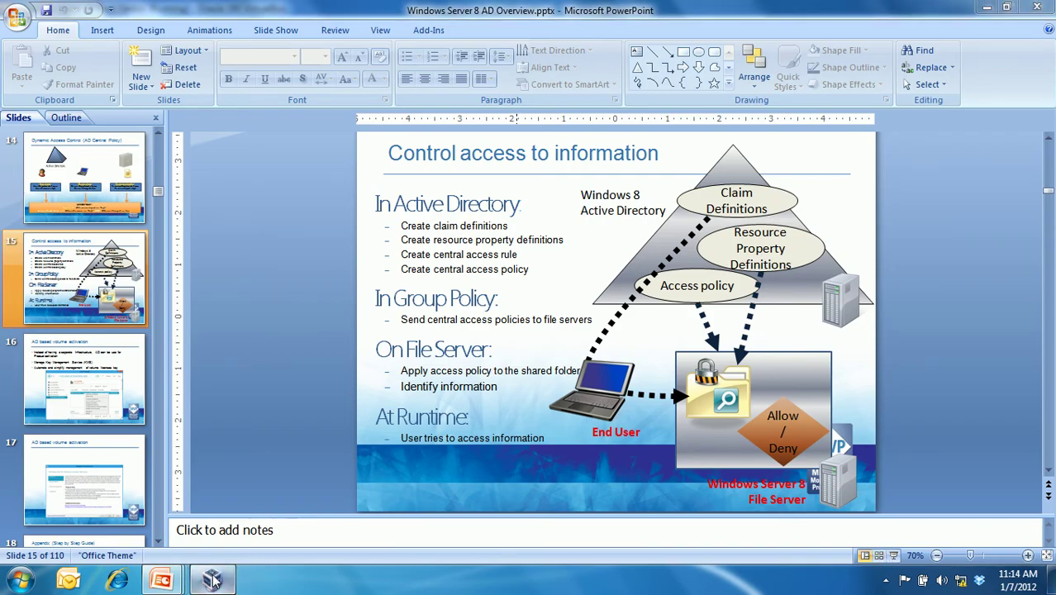
{"action": "left_click", "coordinate": [213, 581]}
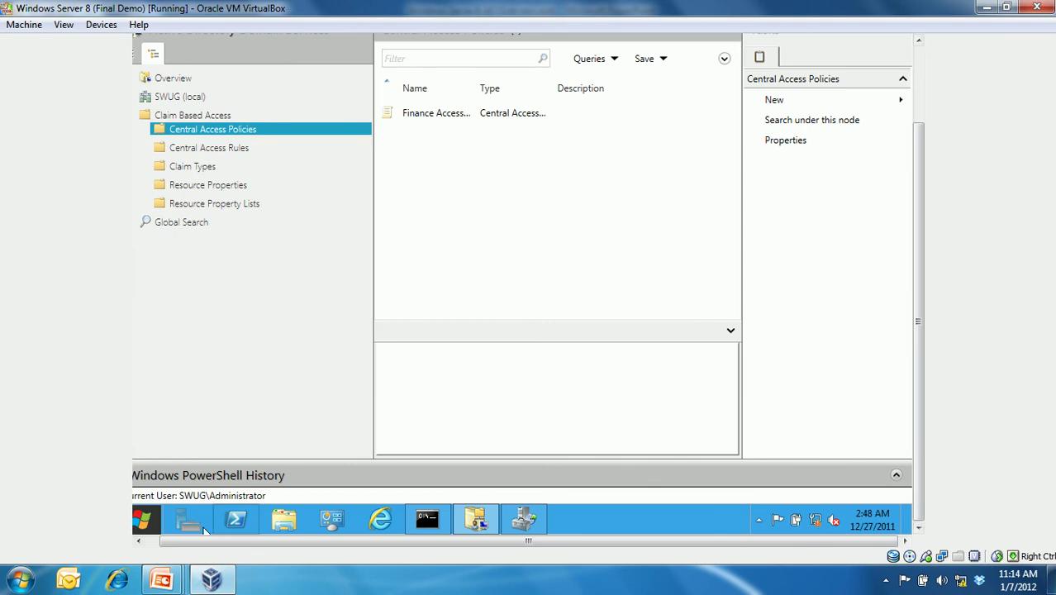
- Launch Group Policy Management and expand the SWUG.COM forest to its Domain Controllers and Finance units
{"action": "left_click", "coordinate": [142, 519]}
{"action": "left_click", "coordinate": [607, 422]}
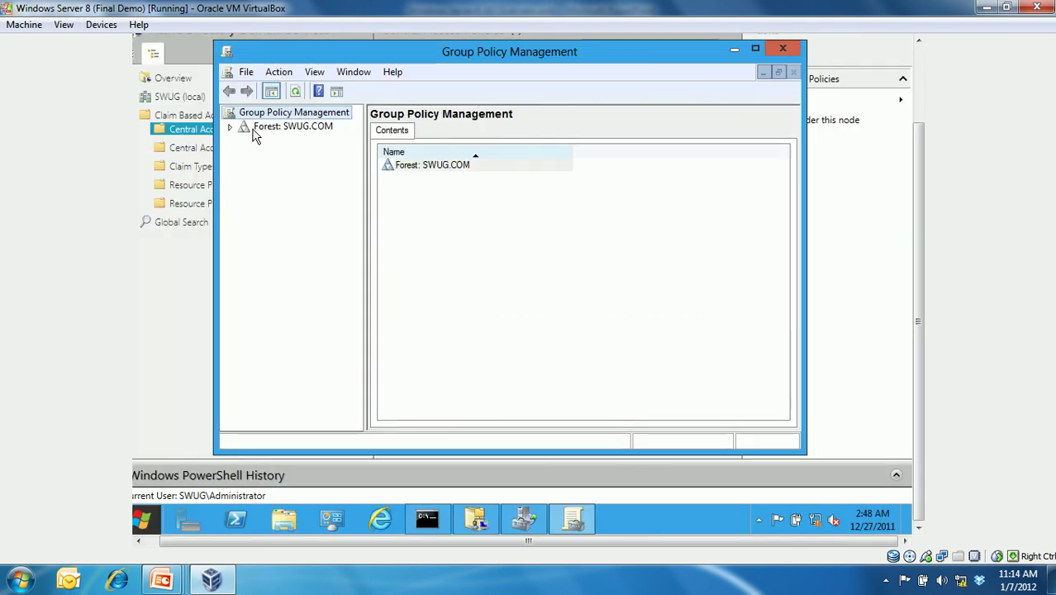
{"action": "left_click", "coordinate": [231, 126]}
{"action": "left_click", "coordinate": [244, 141]}
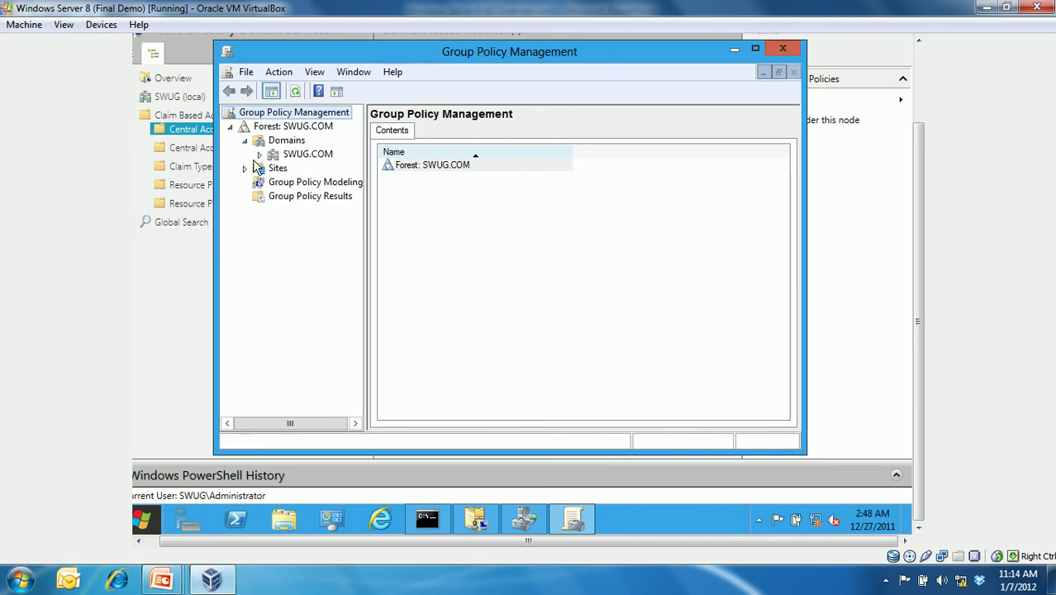
{"action": "left_click", "coordinate": [259, 154]}
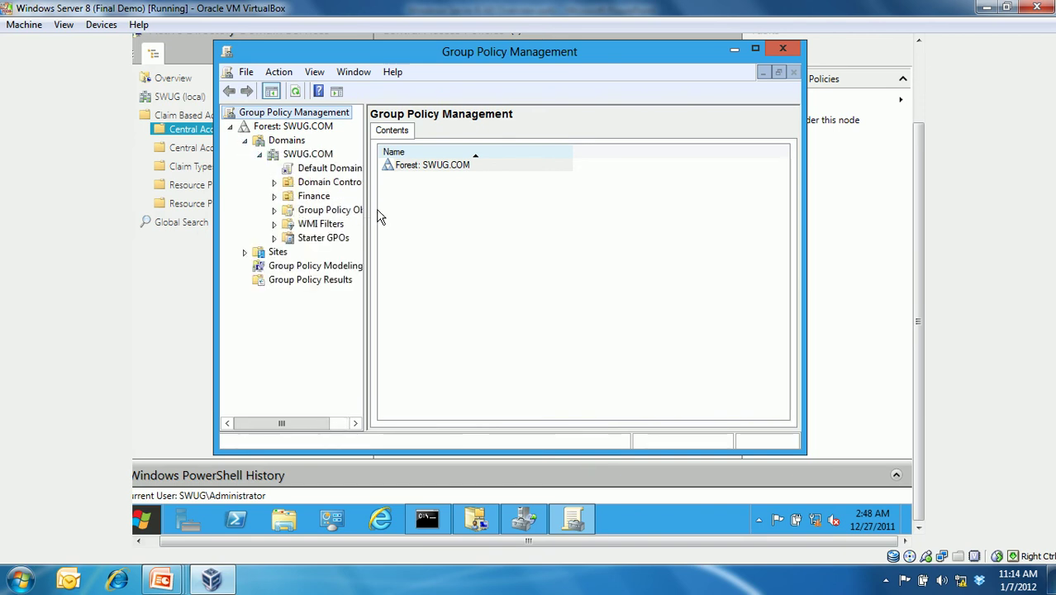
{"action": "left_click_drag", "start_coordinate": [367, 207], "coordinate": [404, 205]}
{"action": "left_click", "coordinate": [315, 197]}
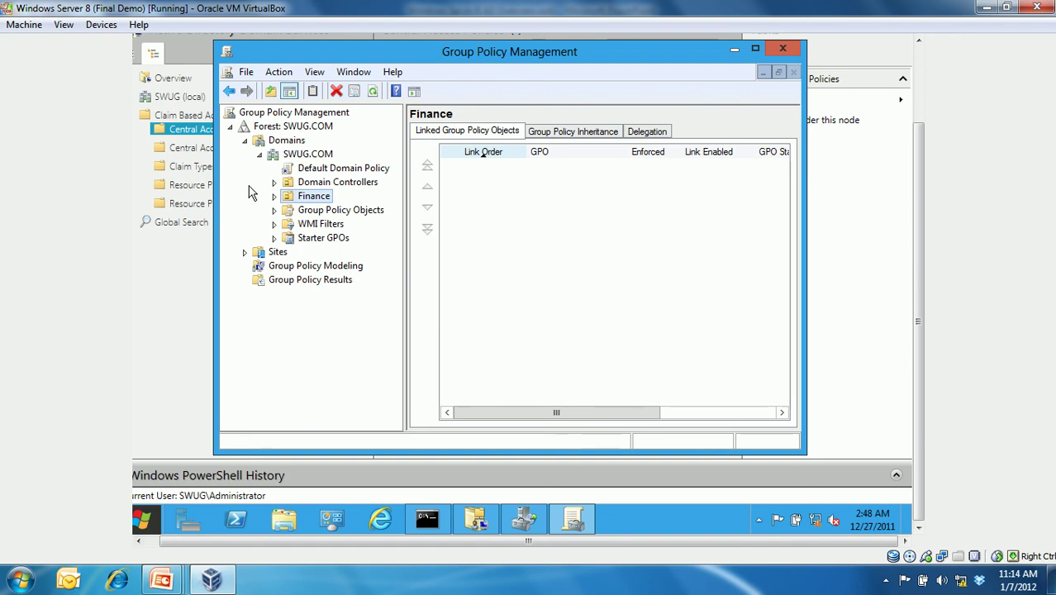
{"action": "left_click", "coordinate": [275, 182]}
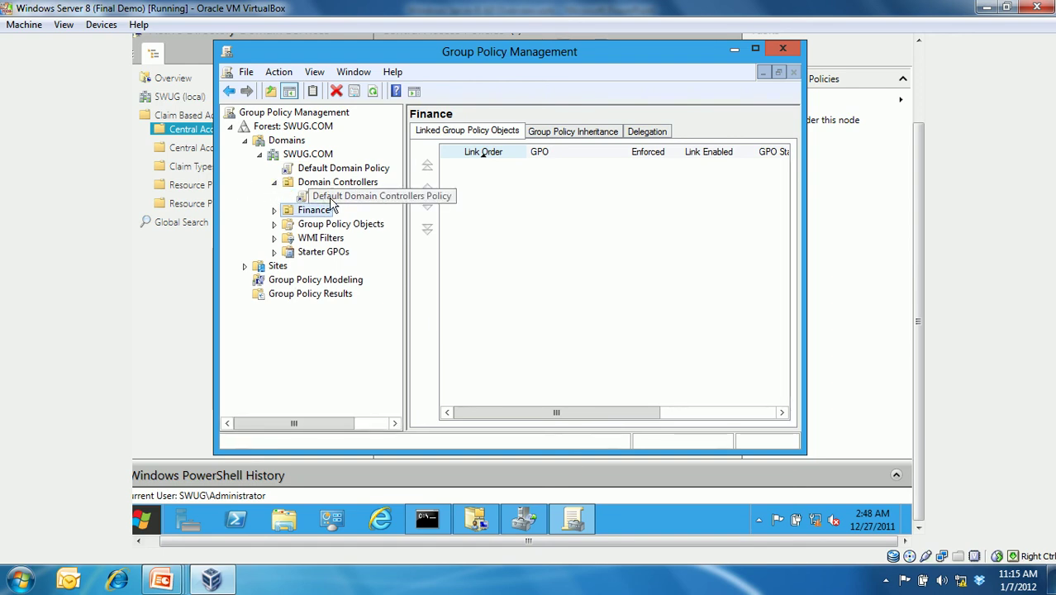
{"action": "left_click", "coordinate": [511, 296]}
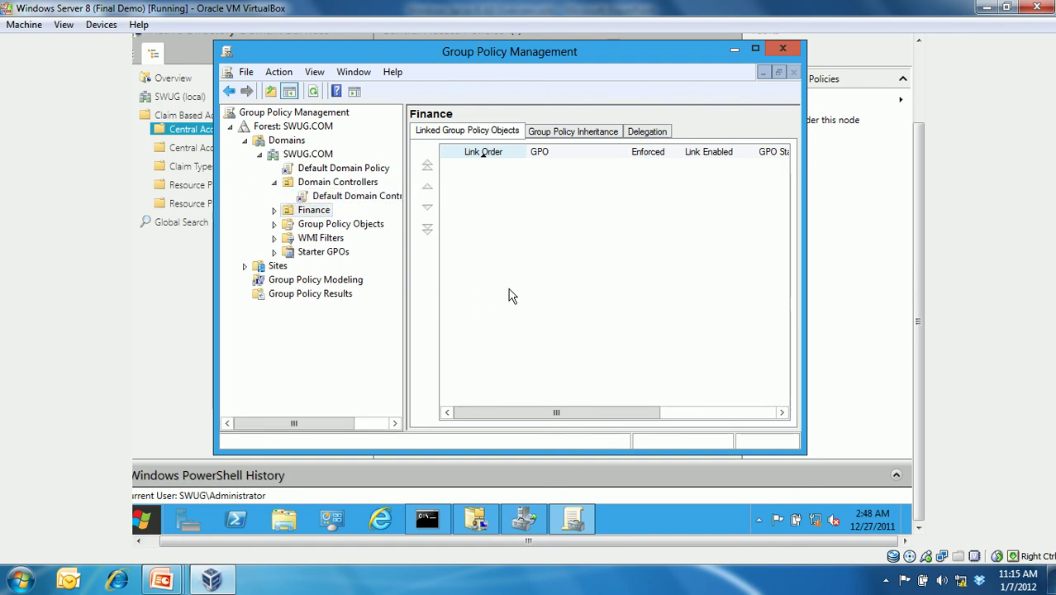
{"action": "left_click", "coordinate": [319, 213]}
{"action": "right_click", "coordinate": [324, 216]}
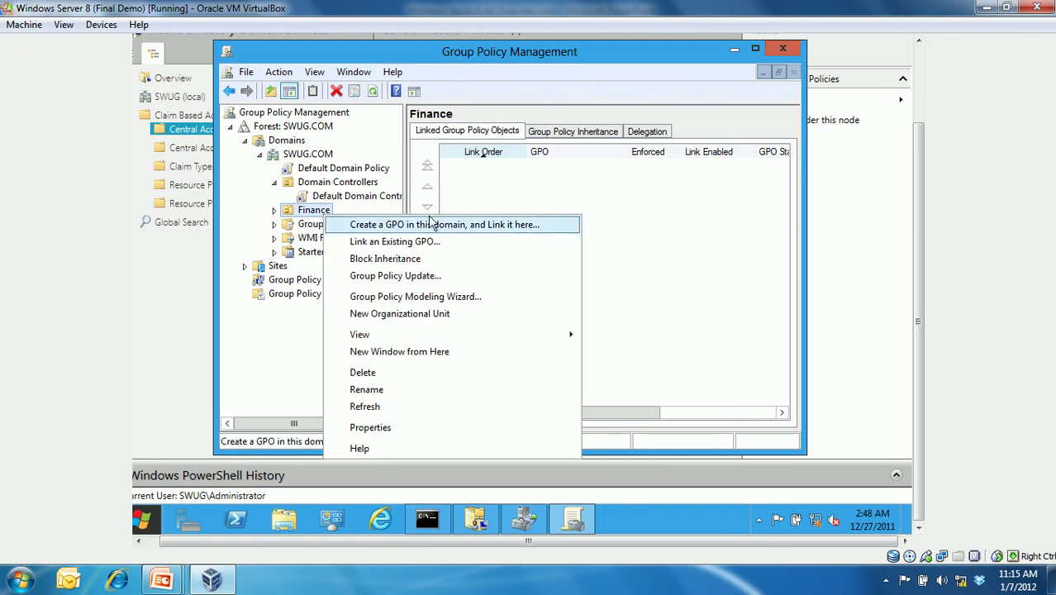
{"action": "left_click", "coordinate": [390, 197]}
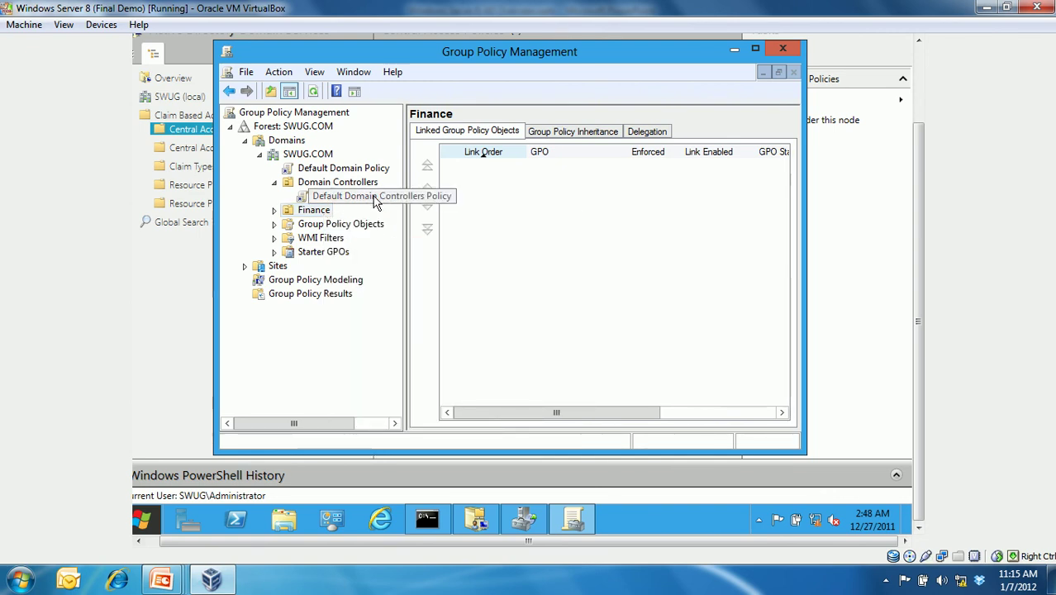
- Edit Default Domain Controllers Policy and navigate to Computer Configuration's Security Settings > File System
{"action": "right_click", "coordinate": [374, 202]}
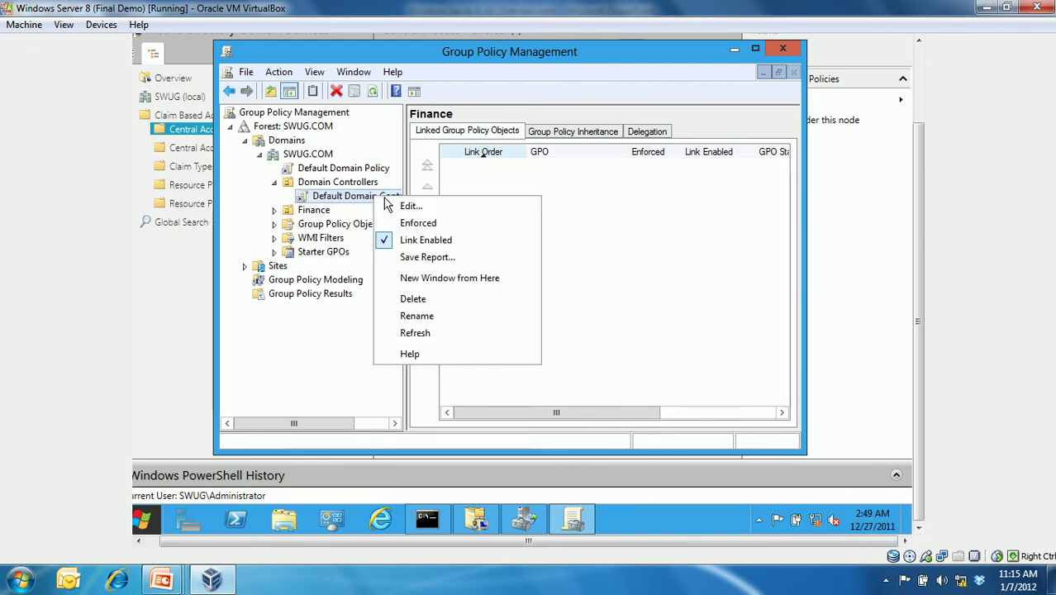
{"action": "left_click", "coordinate": [407, 208]}
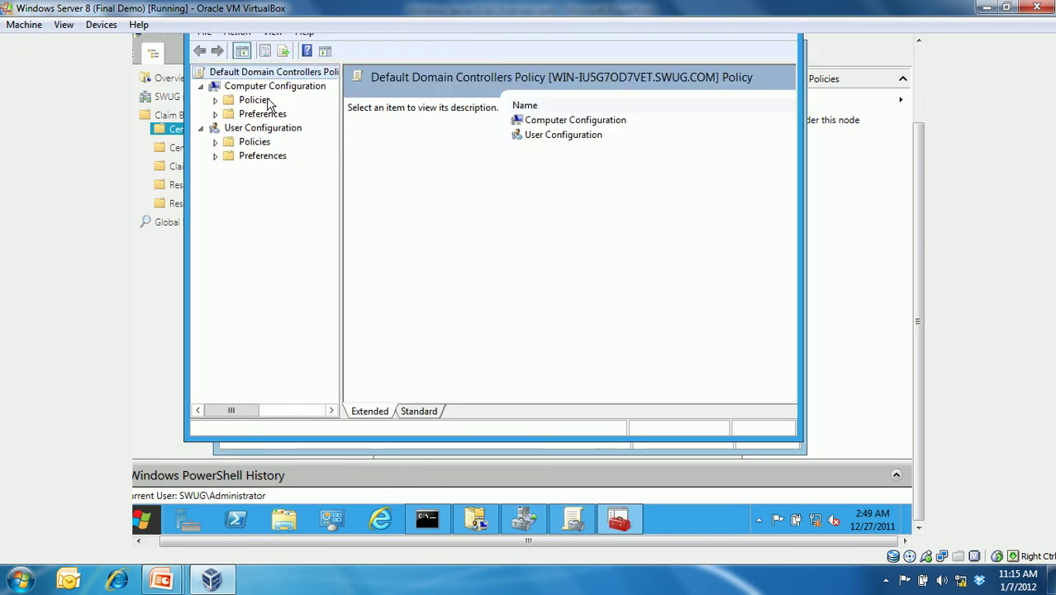
{"action": "left_click", "coordinate": [215, 101]}
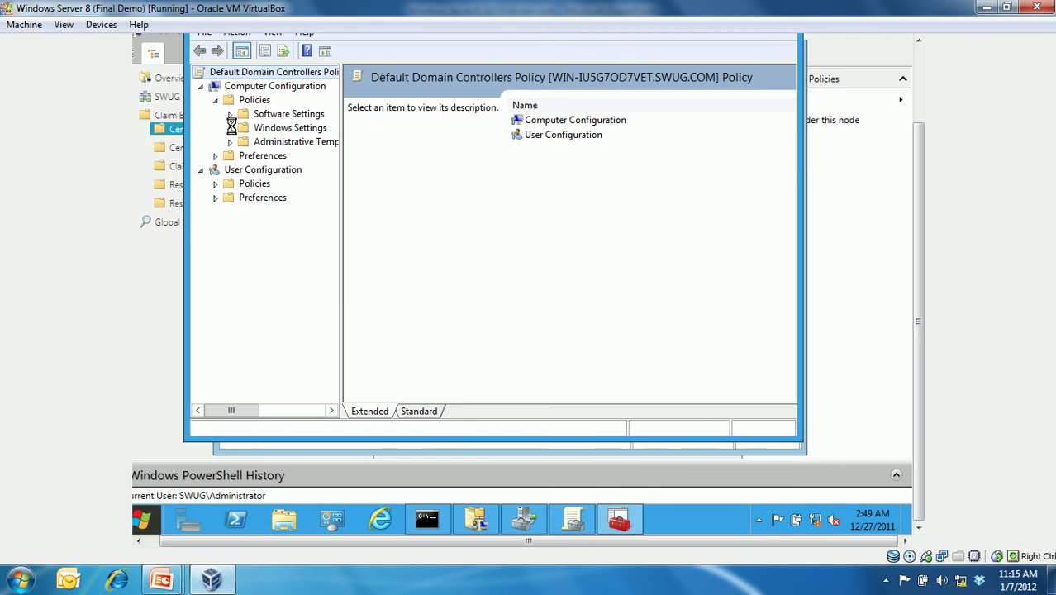
{"action": "left_click", "coordinate": [230, 127]}
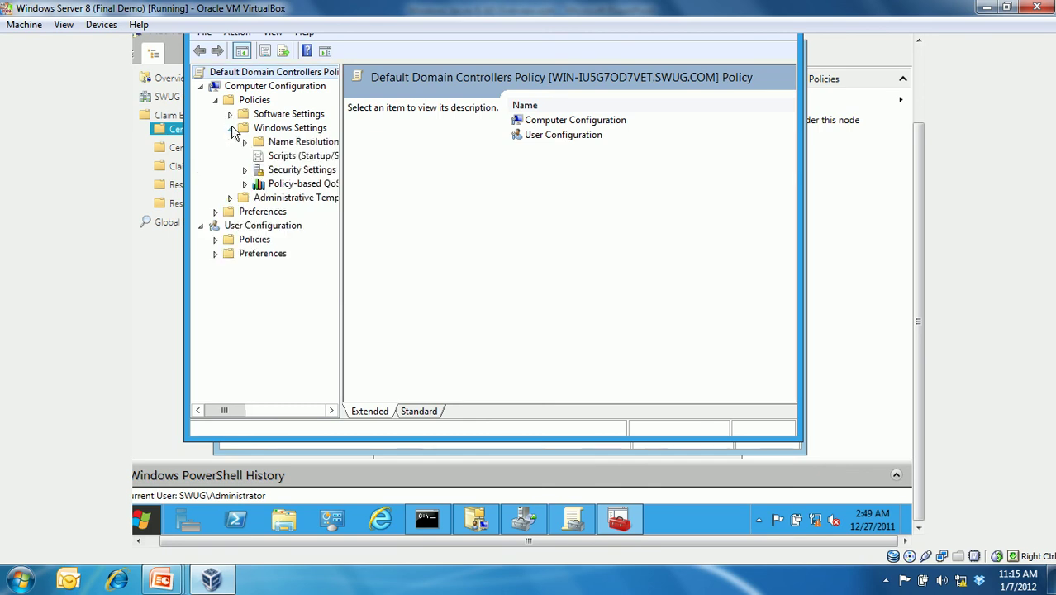
{"action": "left_click", "coordinate": [245, 171]}
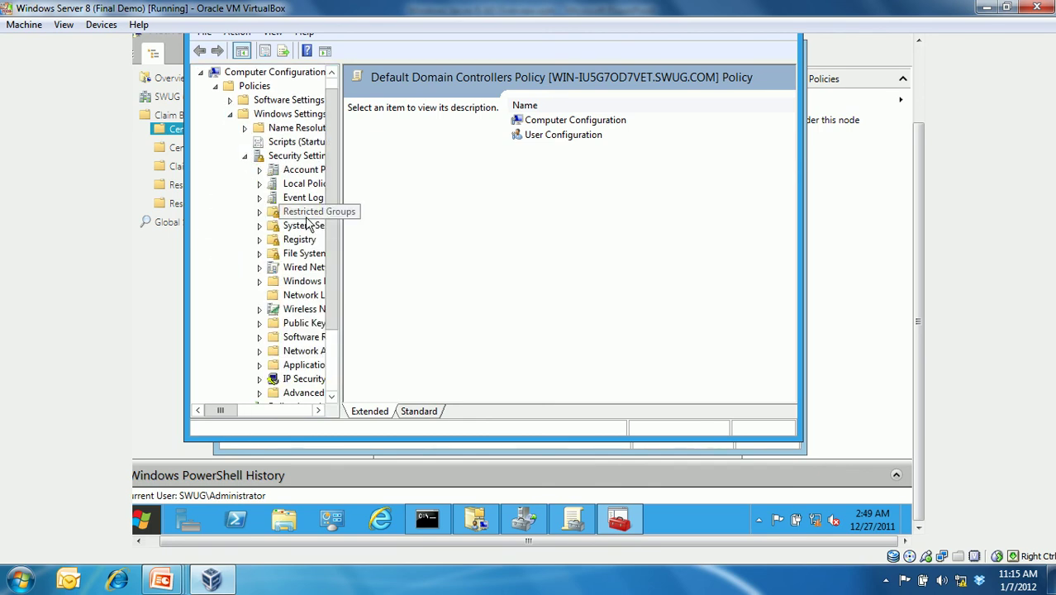
{"action": "left_click_drag", "start_coordinate": [337, 212], "coordinate": [452, 215]}
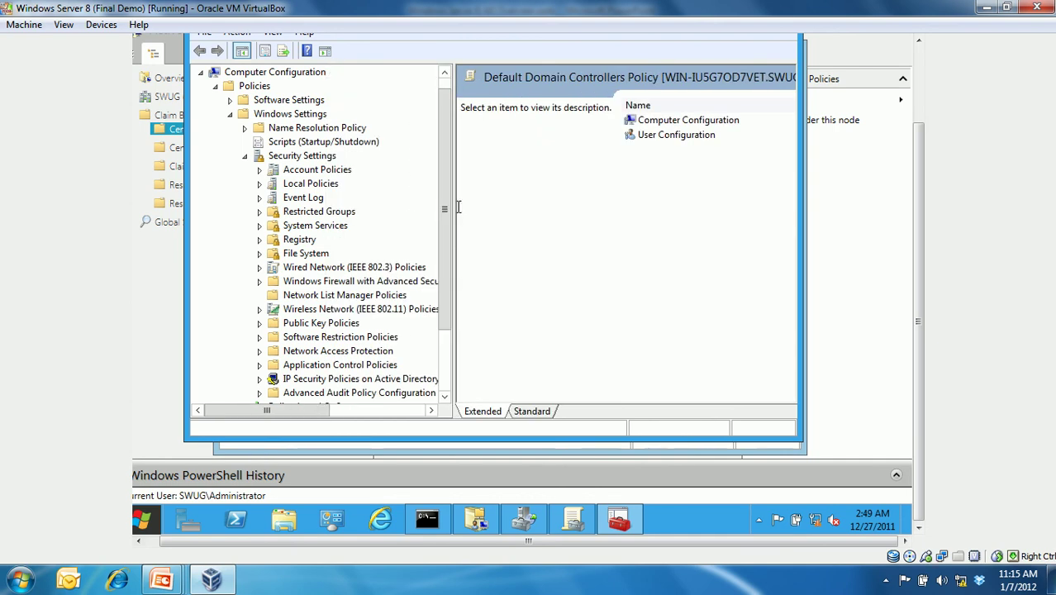
{"action": "left_click", "coordinate": [320, 261]}
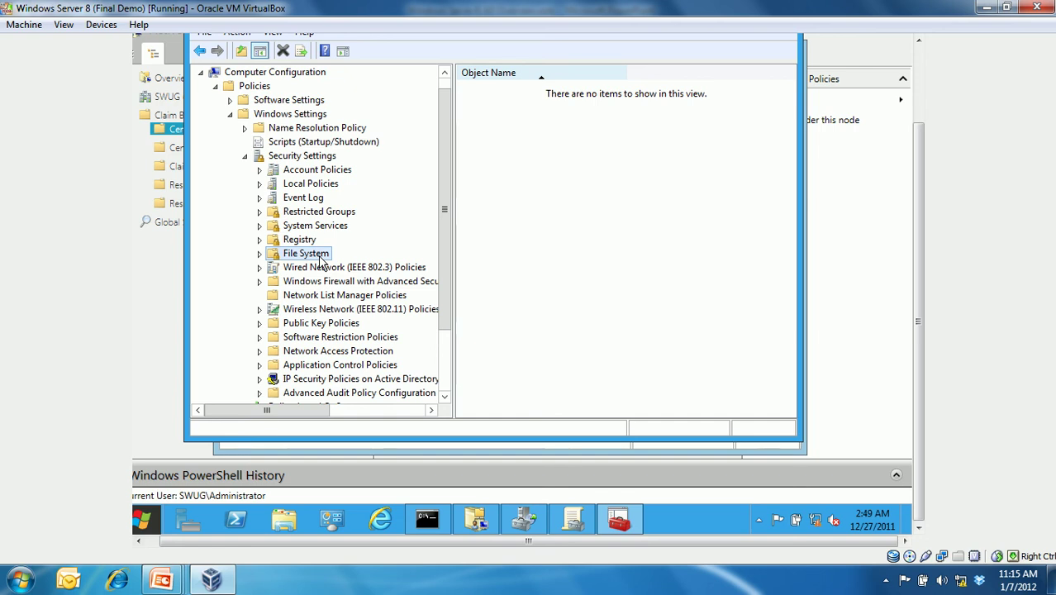
- Add Finance Access Policy to the applicable central access policies, then collapse Windows Settings
{"action": "right_click", "coordinate": [323, 261]}
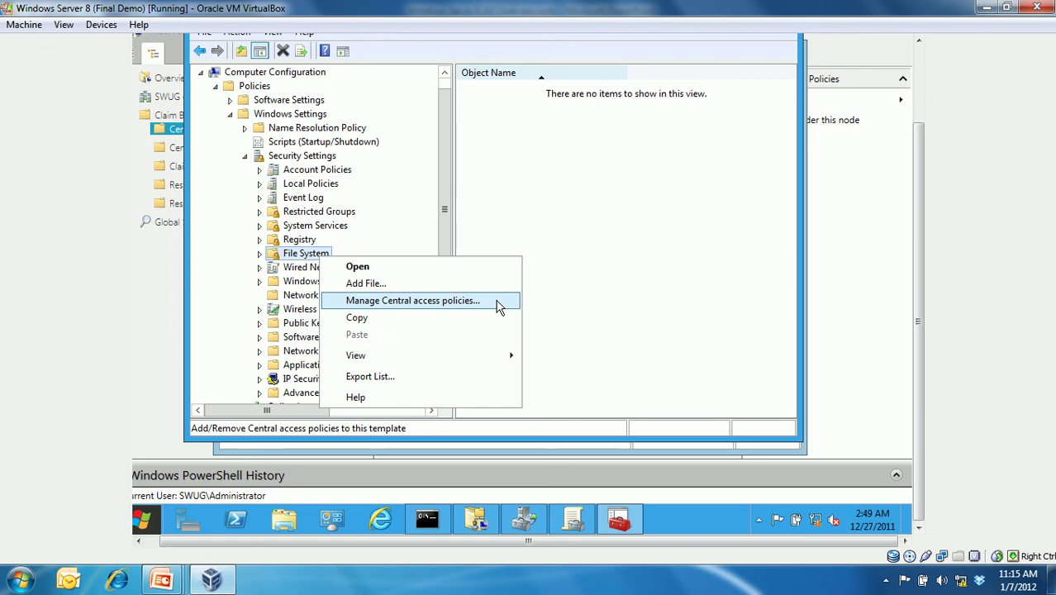
{"action": "left_click", "coordinate": [499, 307]}
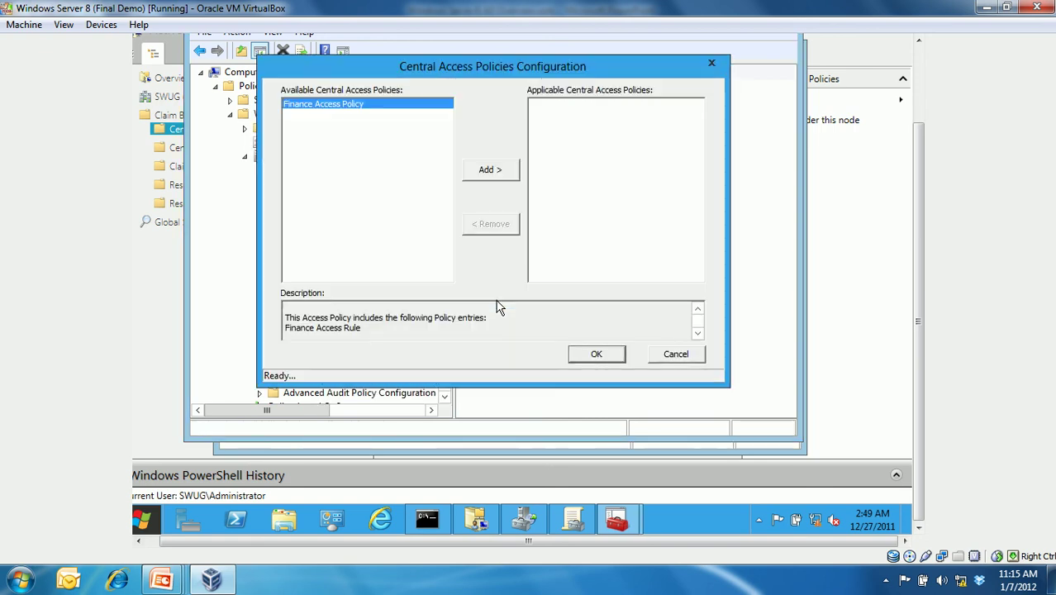
{"action": "left_click", "coordinate": [486, 175]}
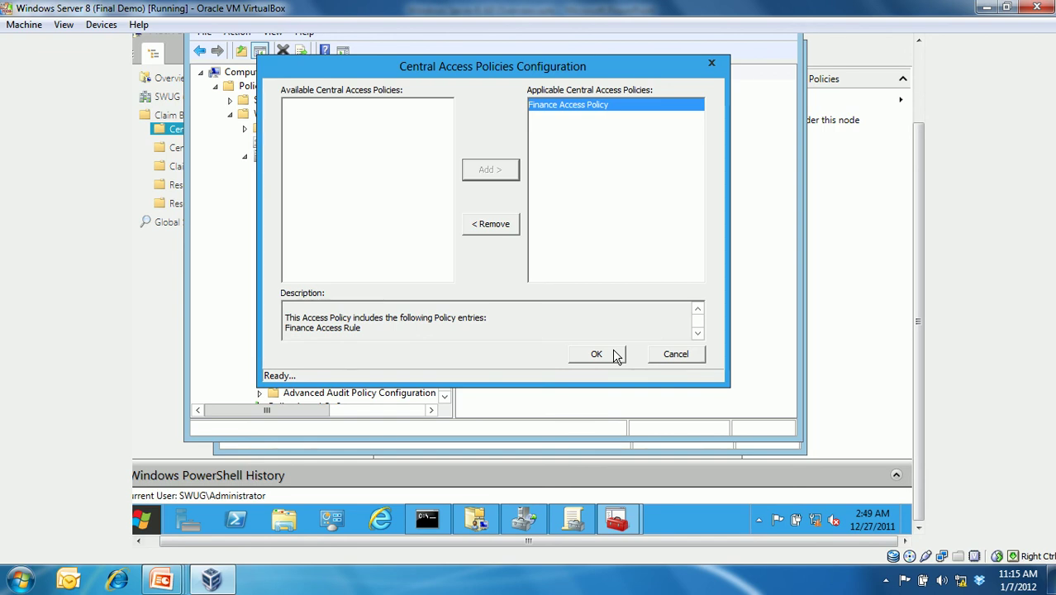
{"action": "left_click", "coordinate": [615, 354]}
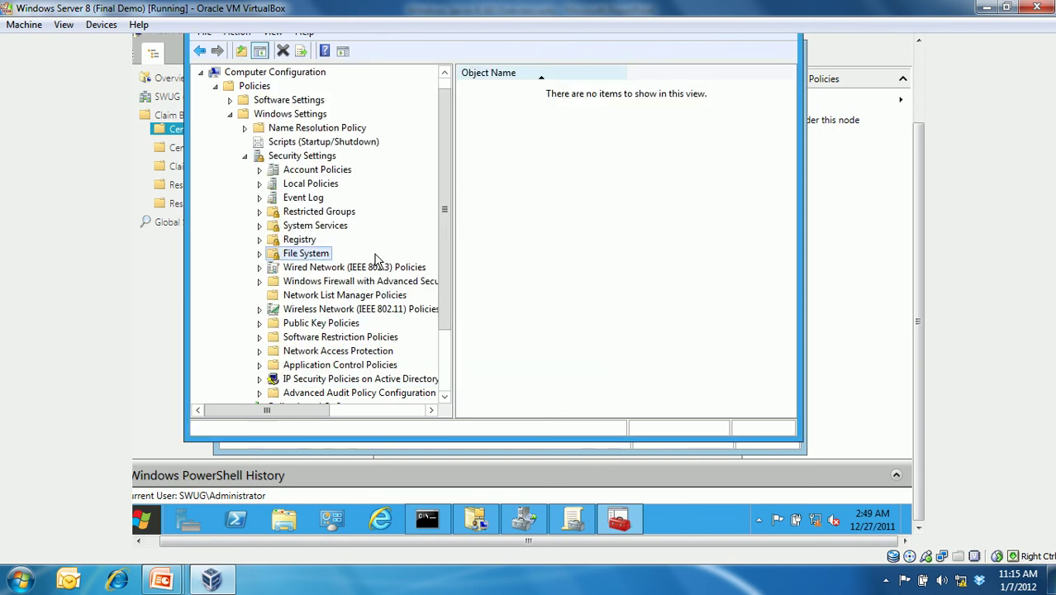
{"action": "left_click", "coordinate": [231, 114]}
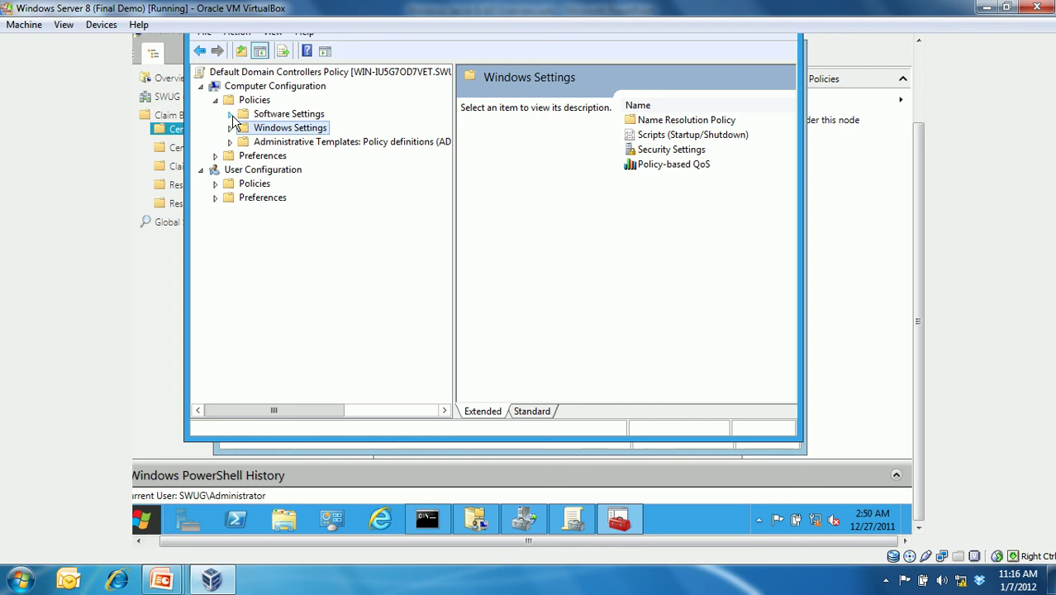
- Expand Administrative Templates > System > KDC and select Support CBAC and Kerberos armoring in Standard view
{"action": "left_click", "coordinate": [230, 142]}
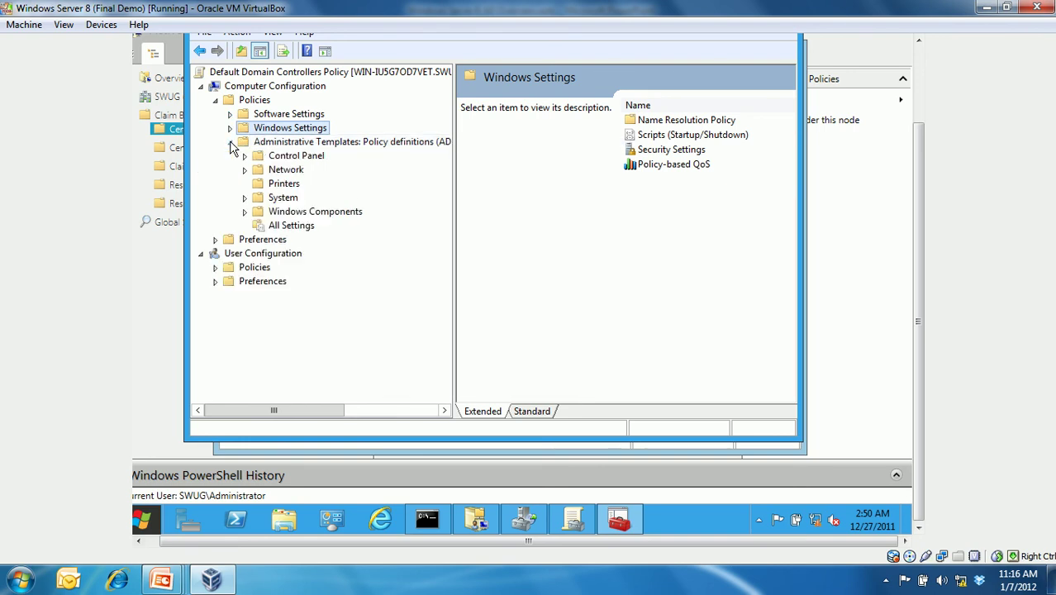
{"action": "left_click", "coordinate": [244, 197]}
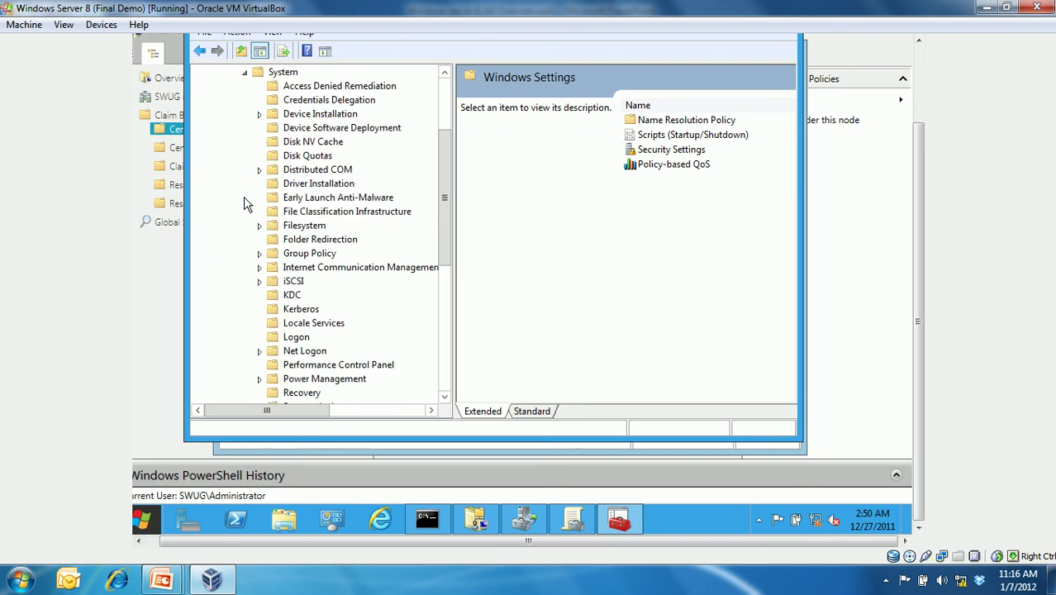
{"action": "left_click_drag", "start_coordinate": [442, 171], "coordinate": [442, 162]}
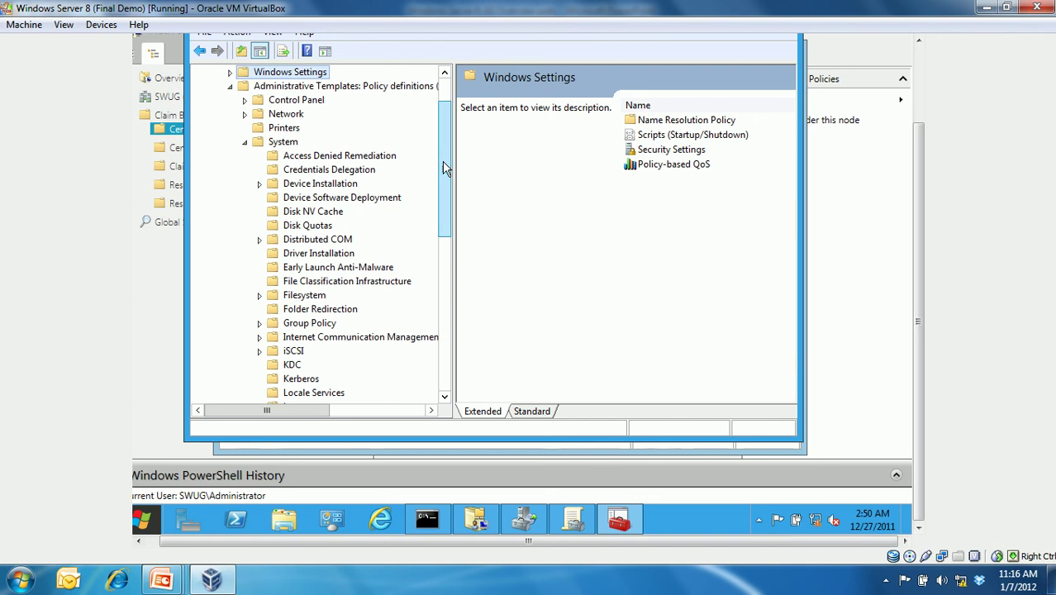
{"action": "left_click", "coordinate": [292, 365]}
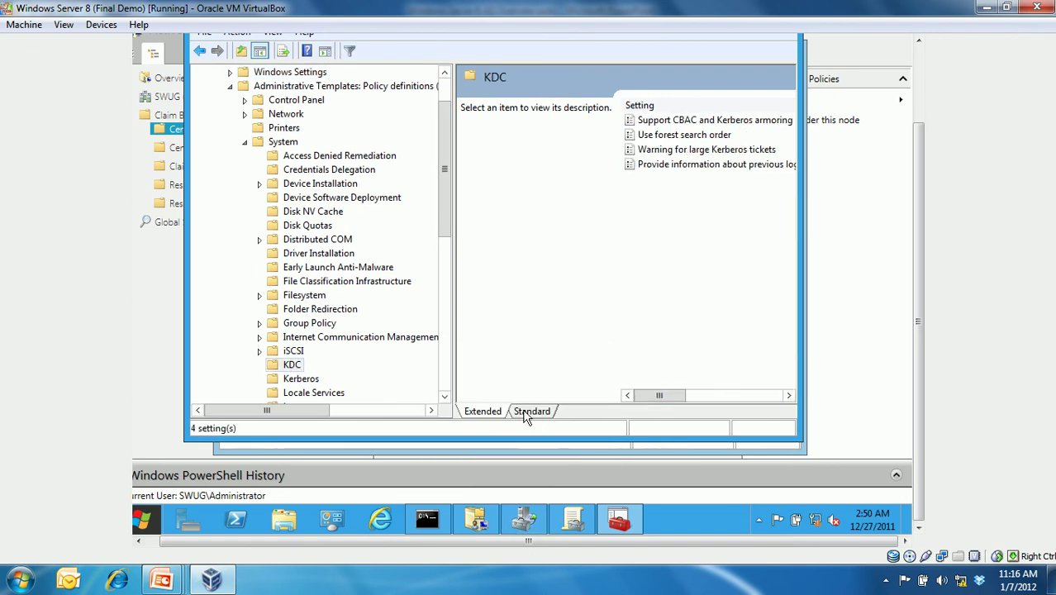
{"action": "left_click", "coordinate": [524, 412]}
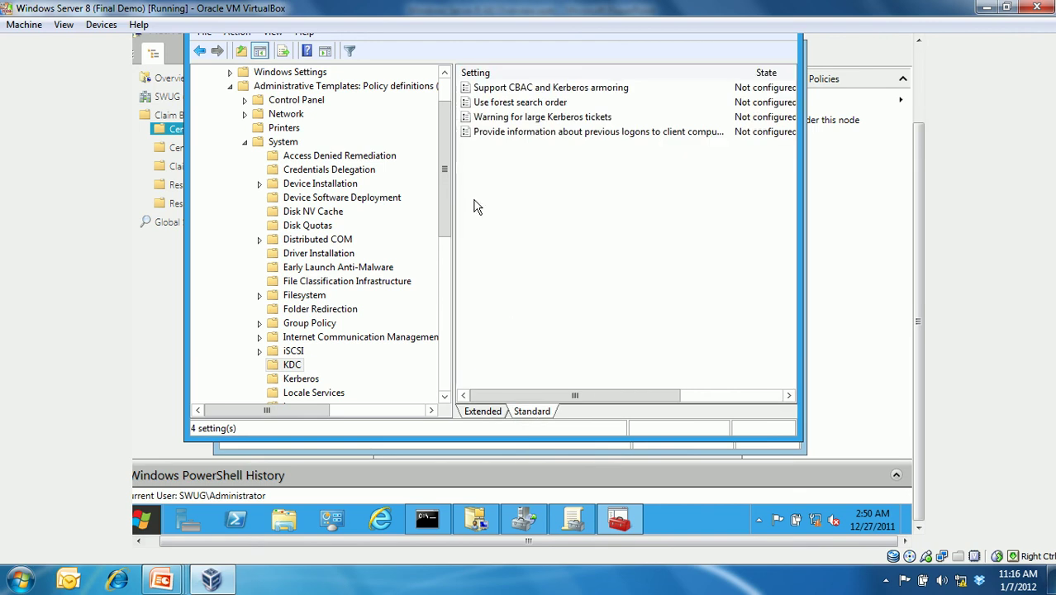
{"action": "left_click", "coordinate": [483, 91]}
{"action": "mouse_move", "coordinate": [491, 529]}
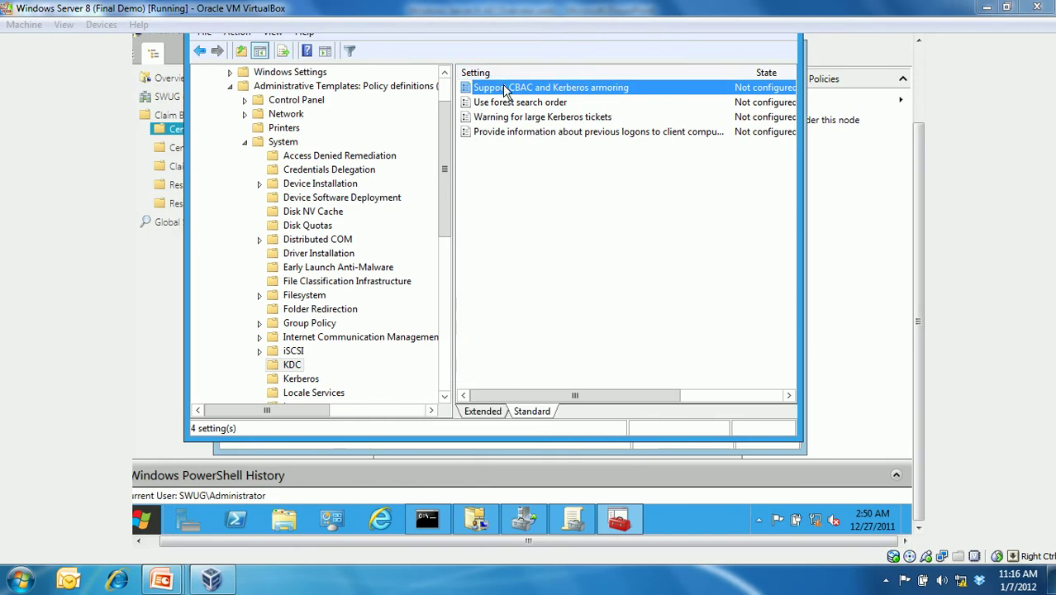
- Enable Support CBAC and Kerberos armoring with the 'All DCs can support CBAC and Kerberos armoring' option
{"action": "double_click", "coordinate": [506, 91]}
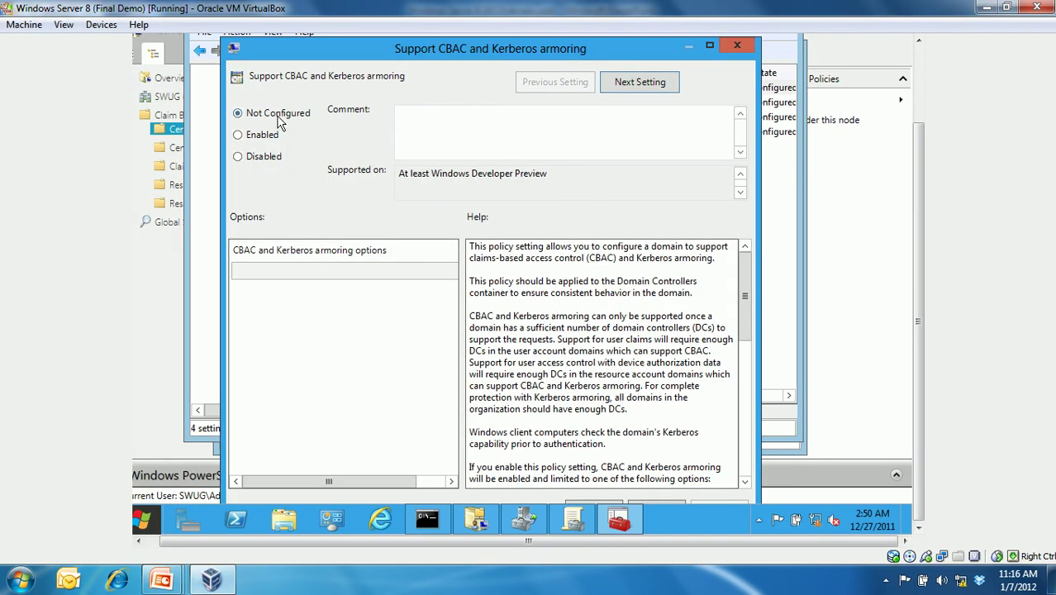
{"action": "left_click", "coordinate": [247, 142]}
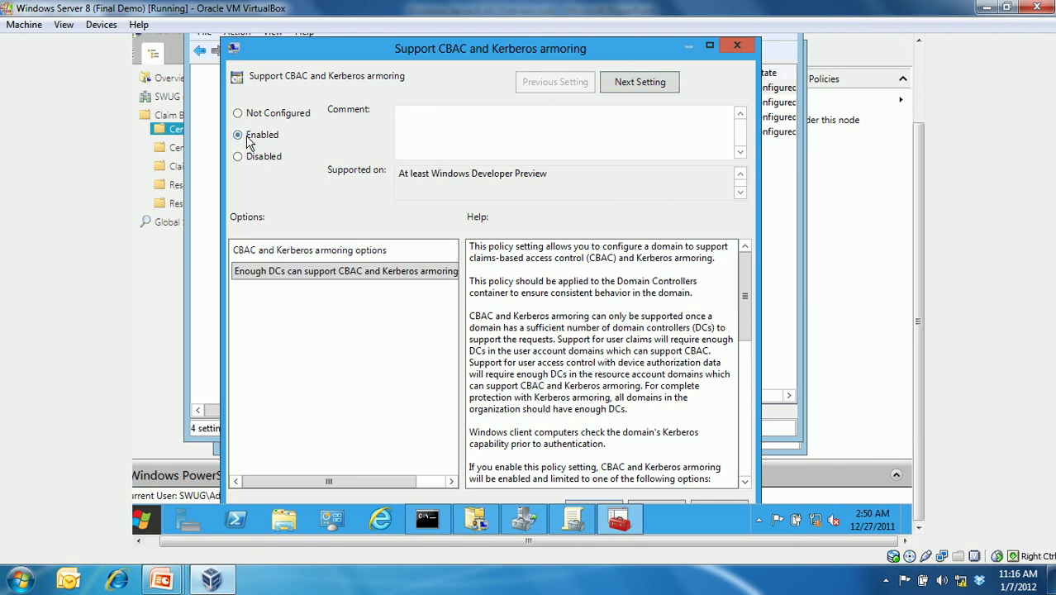
{"action": "left_click", "coordinate": [311, 276]}
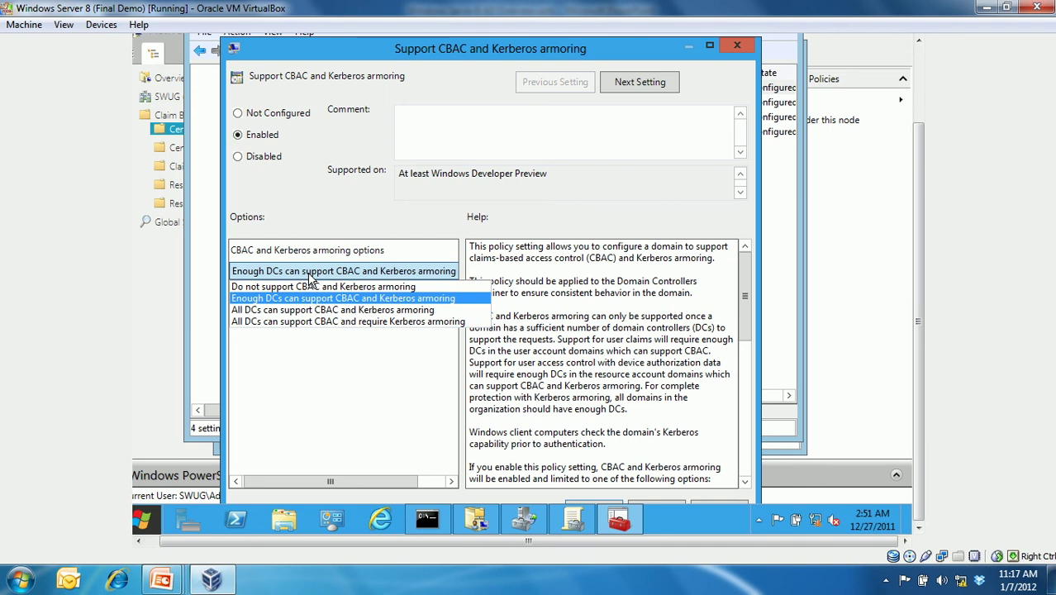
{"action": "left_click", "coordinate": [317, 314]}
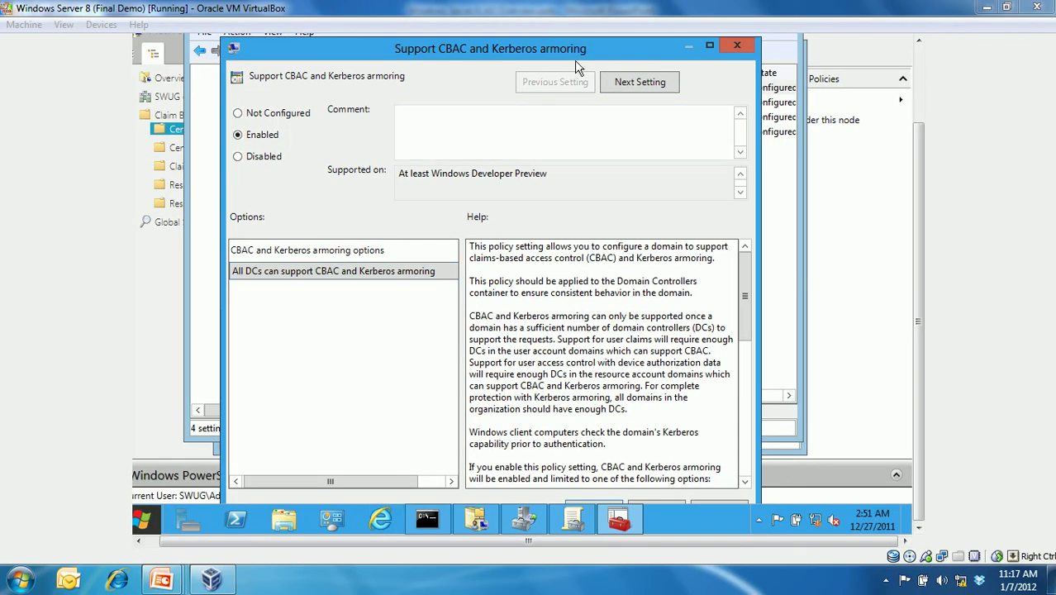
{"action": "left_click_drag", "start_coordinate": [579, 52], "coordinate": [582, 31]}
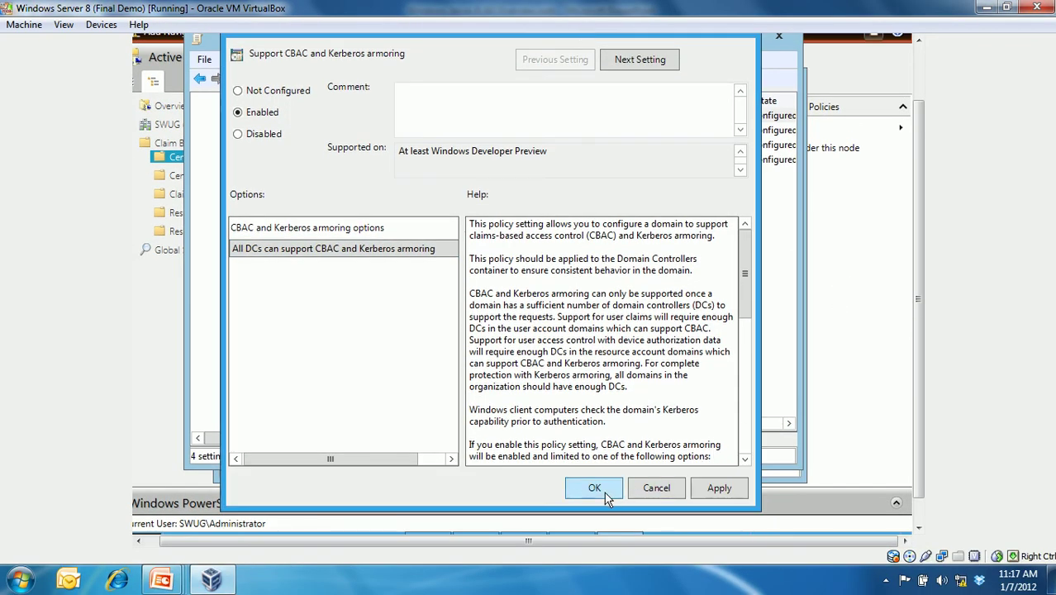
{"action": "left_click", "coordinate": [605, 493]}
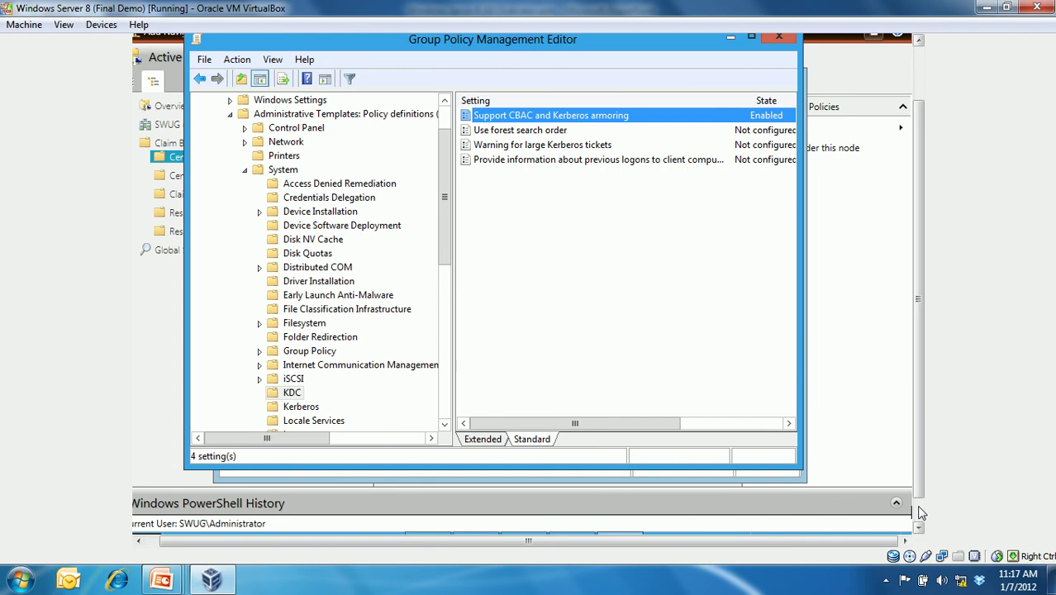
- Show the Global Resource Property List under Resource Property Lists in the Administrative Center
{"action": "left_click", "coordinate": [889, 464]}
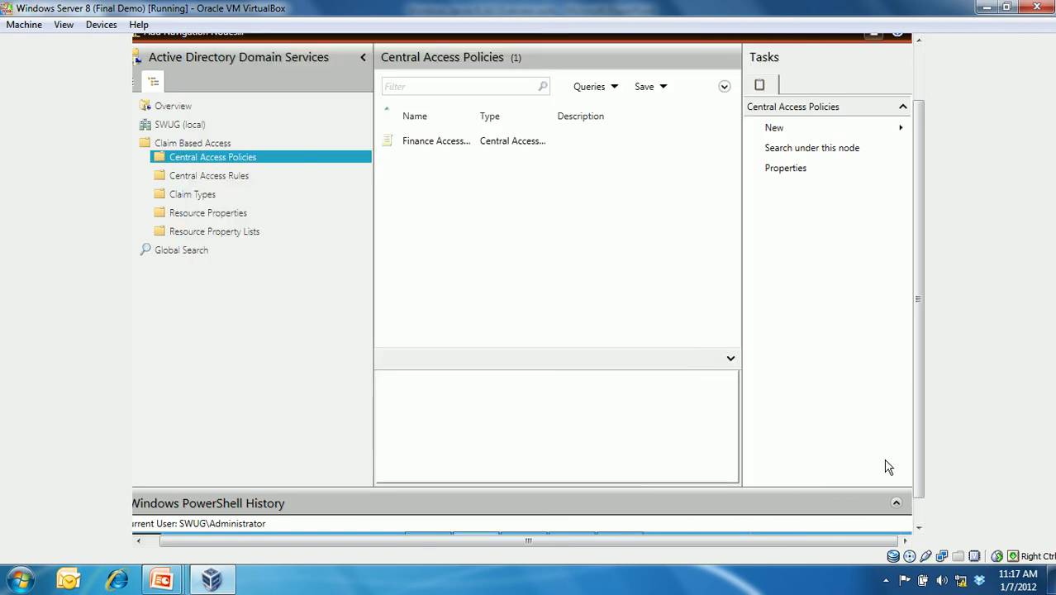
{"action": "left_click", "coordinate": [221, 236]}
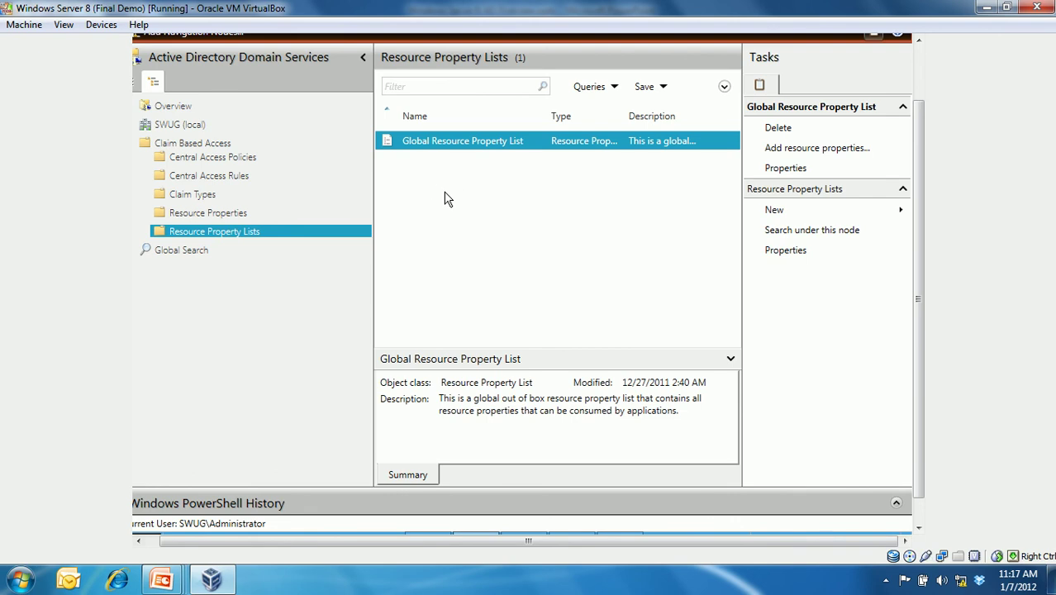
{"action": "right_click", "coordinate": [445, 193]}
{"action": "mouse_move", "coordinate": [509, 206]}
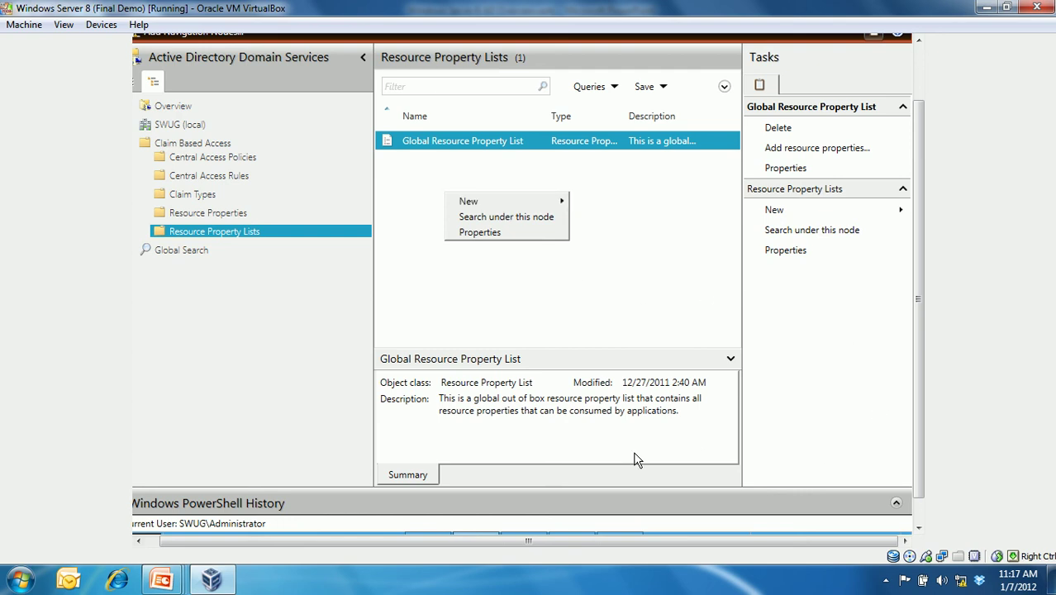
- Return from the PowerPoint slideshow to the Group Policy Management Editor in the virtual machine
{"action": "mouse_move", "coordinate": [166, 578]}
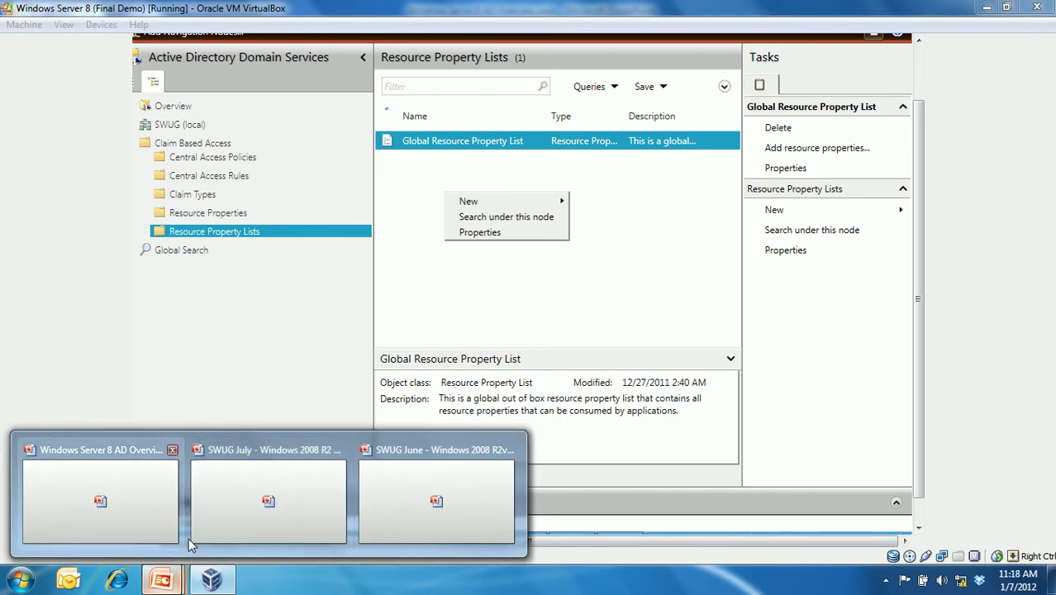
{"action": "left_click", "coordinate": [146, 515]}
{"action": "left_click", "coordinate": [222, 578]}
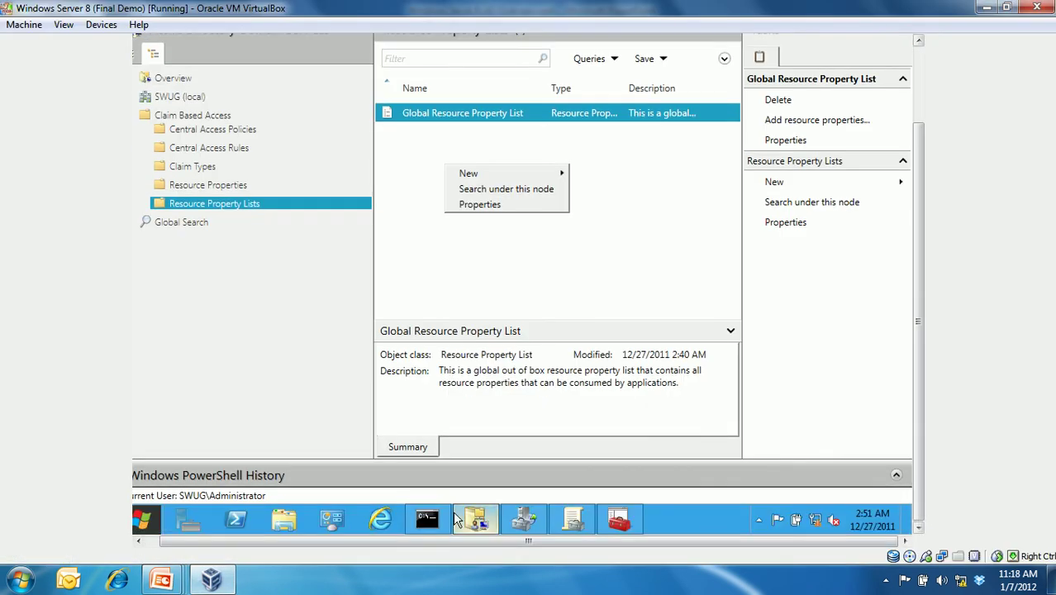
{"action": "left_click", "coordinate": [616, 518]}
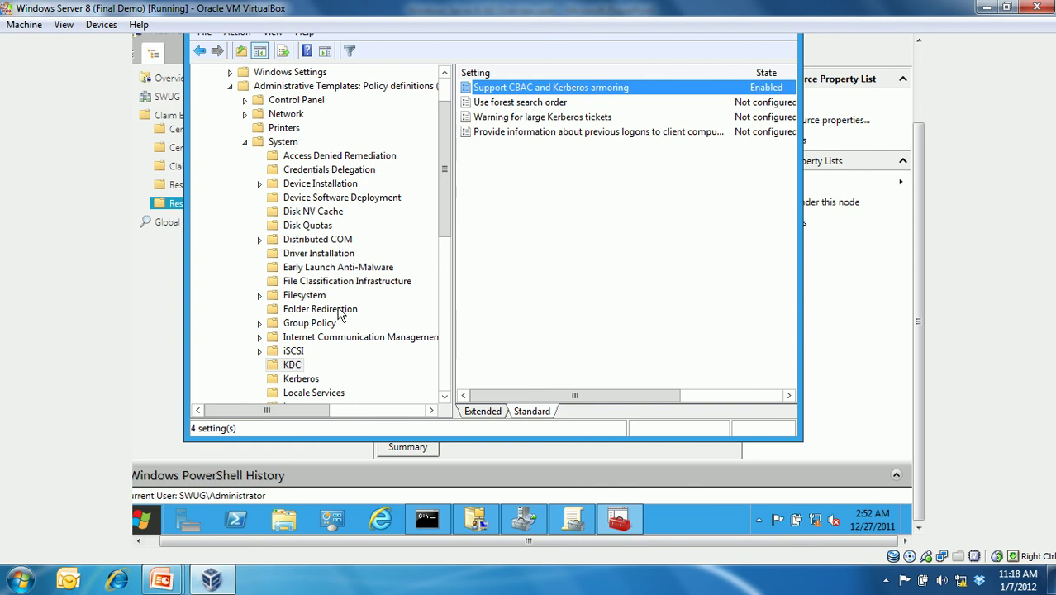
- Inspect the File Classification Infrastructure 'Specify Classification Properties List' setting, then dismiss it
{"action": "left_click", "coordinate": [328, 282]}
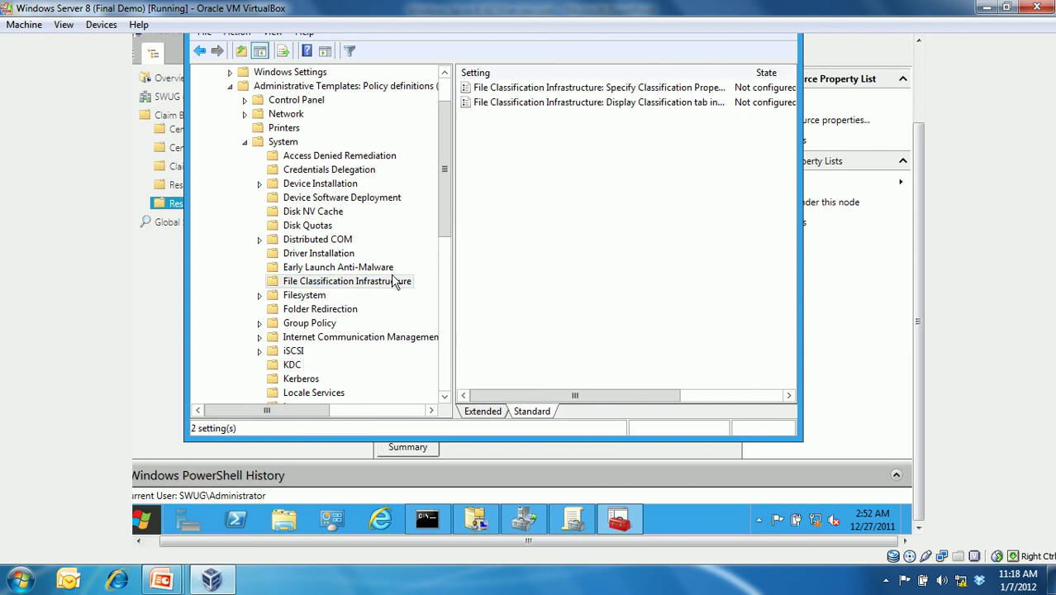
{"action": "left_click", "coordinate": [508, 91]}
{"action": "double_click", "coordinate": [510, 90]}
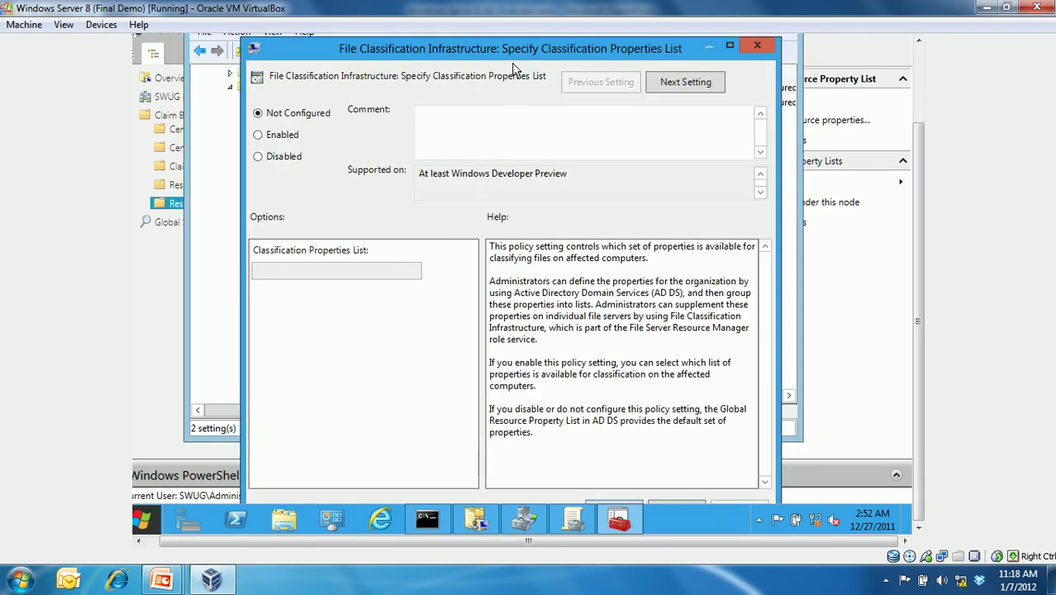
{"action": "left_click", "coordinate": [296, 134]}
{"action": "left_click", "coordinate": [324, 271]}
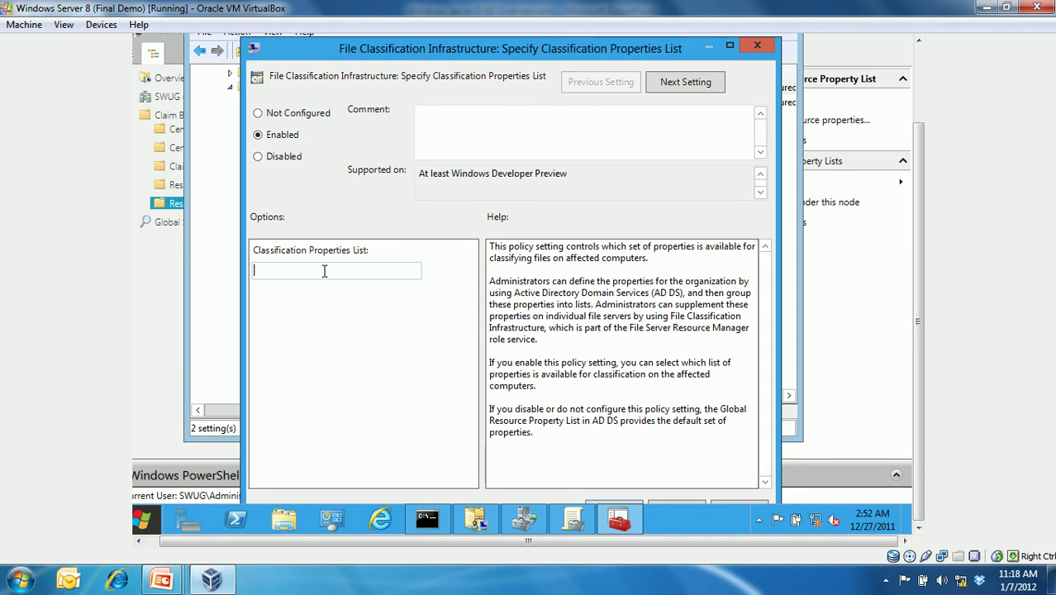
{"action": "left_click", "coordinate": [756, 48]}
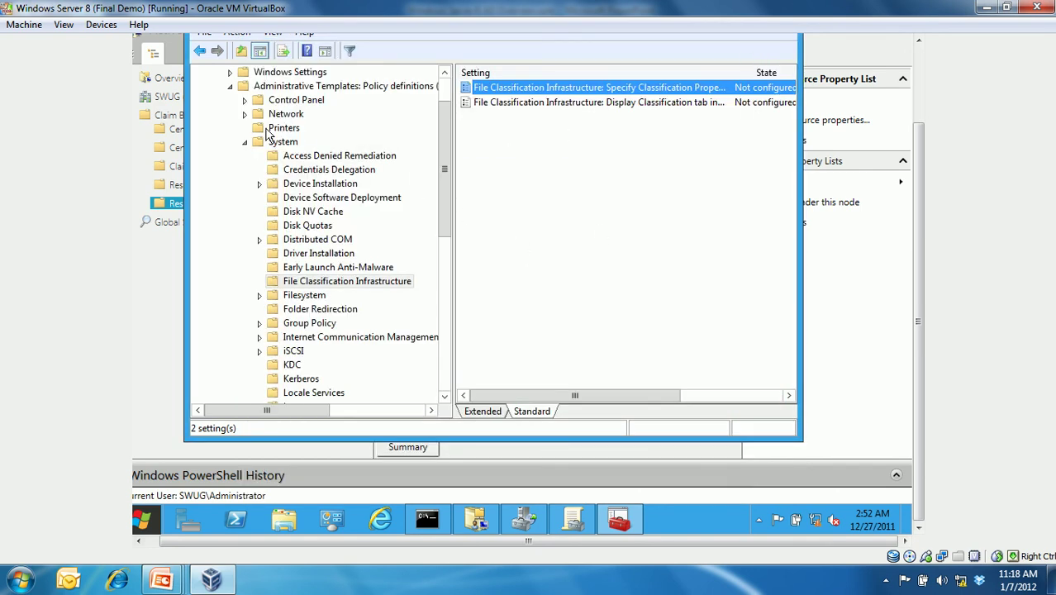
- Browse to Advanced Audit Policy's Global Object Access Auditing settings, then close the editor
{"action": "left_click", "coordinate": [232, 87]}
{"action": "left_click", "coordinate": [230, 128]}
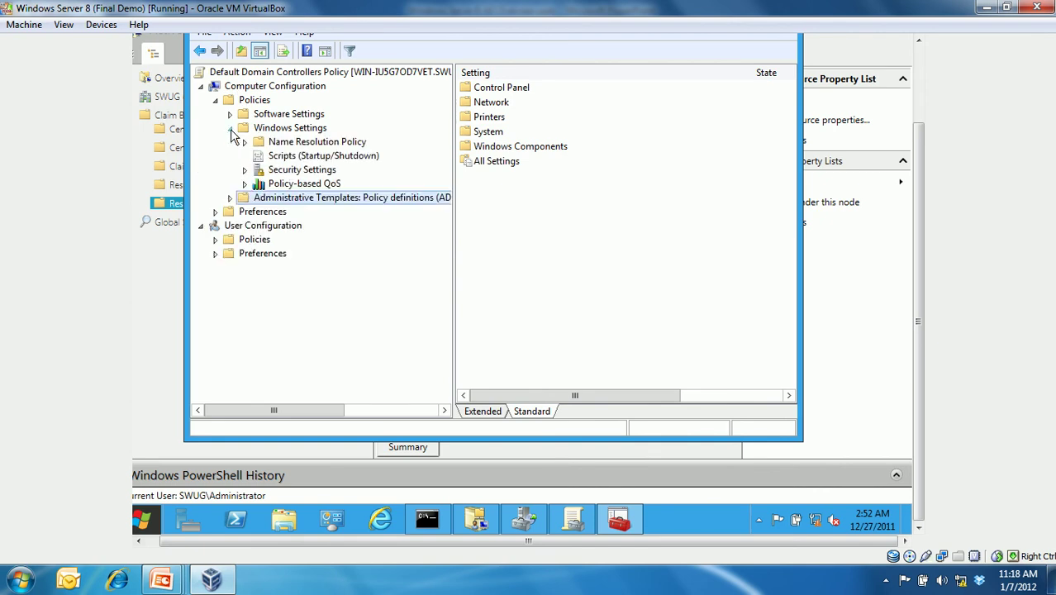
{"action": "left_click", "coordinate": [245, 170]}
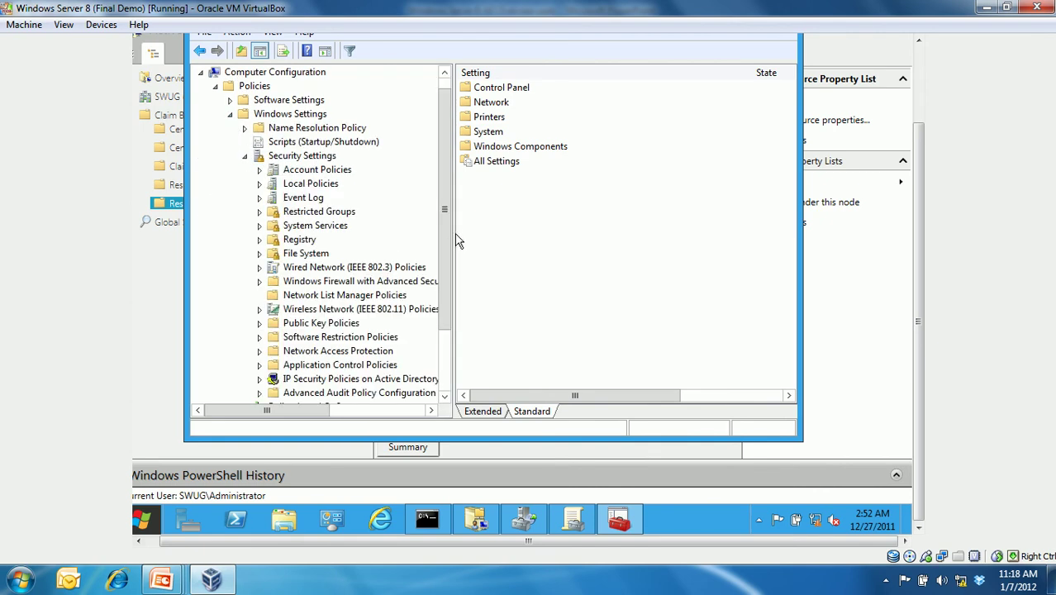
{"action": "left_click_drag", "start_coordinate": [446, 232], "coordinate": [447, 296]}
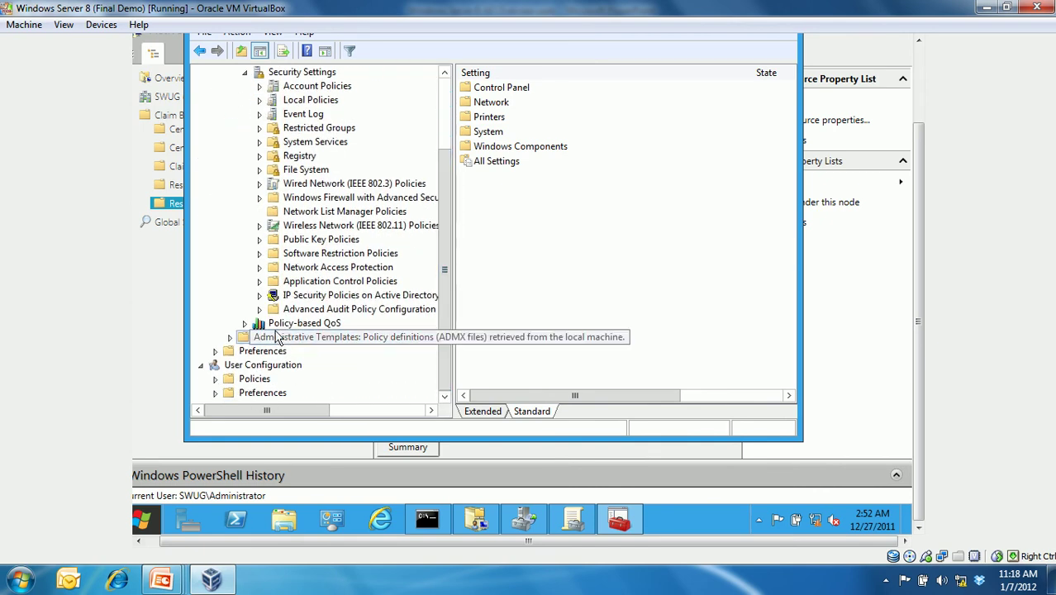
{"action": "left_click", "coordinate": [260, 310]}
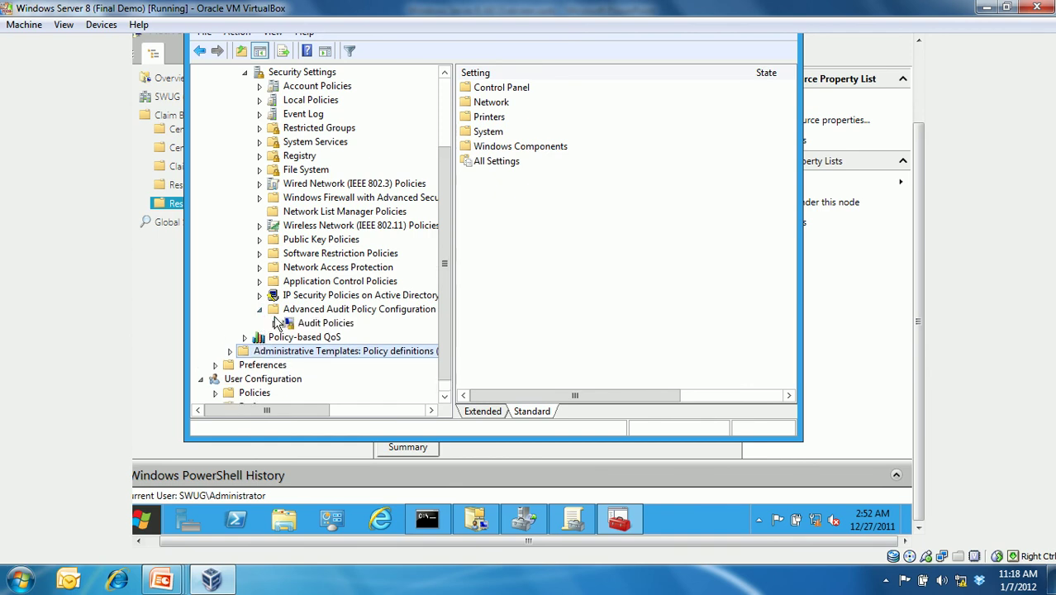
{"action": "left_click", "coordinate": [274, 323]}
{"action": "left_click_drag", "start_coordinate": [451, 306], "coordinate": [450, 336]}
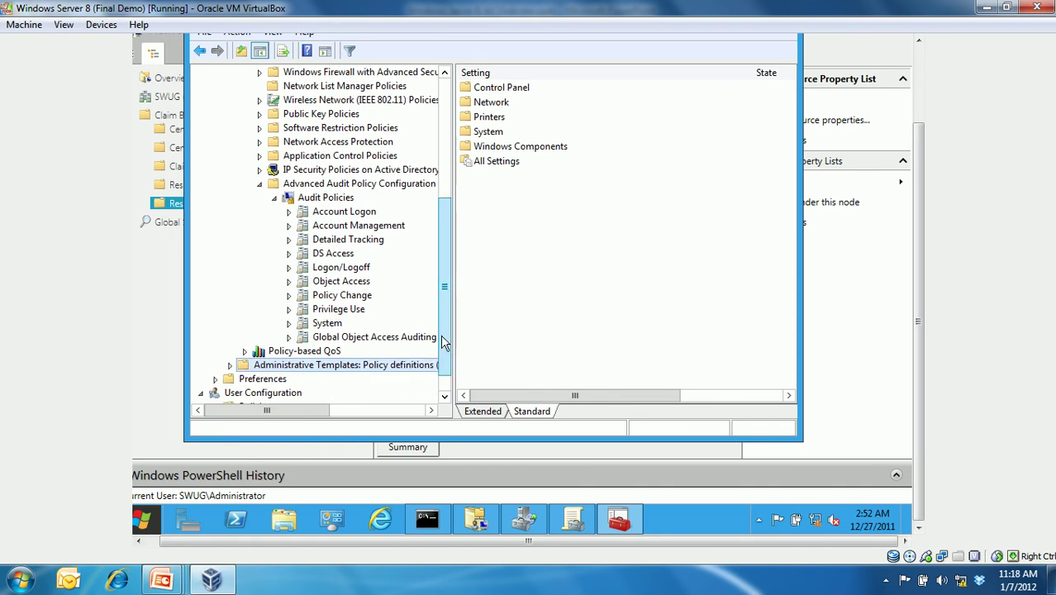
{"action": "left_click", "coordinate": [402, 338]}
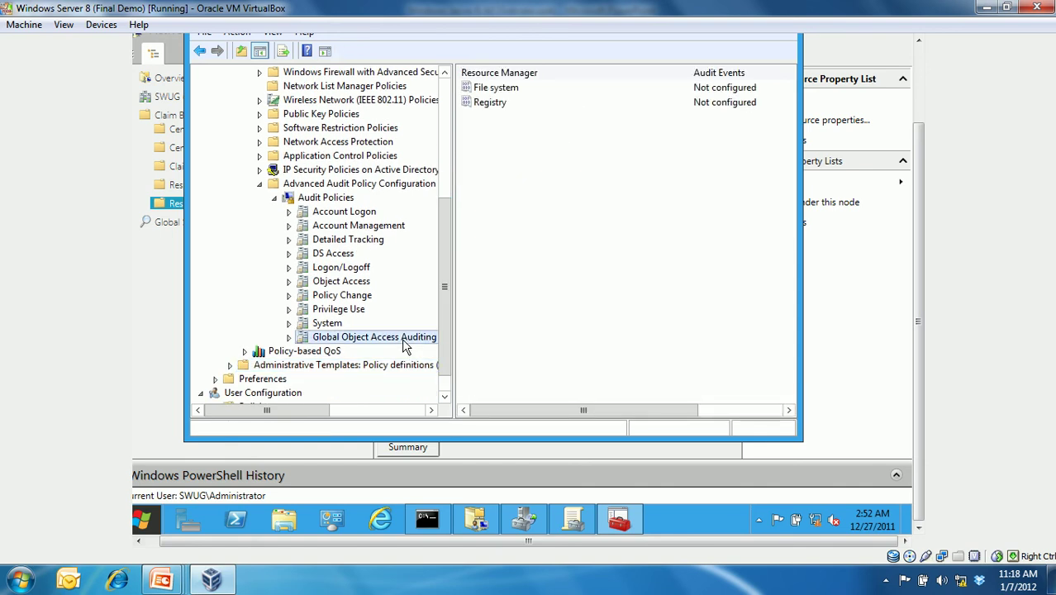
{"action": "scroll", "coordinate": [913, 318], "scroll_direction": "up", "scroll_amount": 2}
{"action": "left_click", "coordinate": [778, 102]}
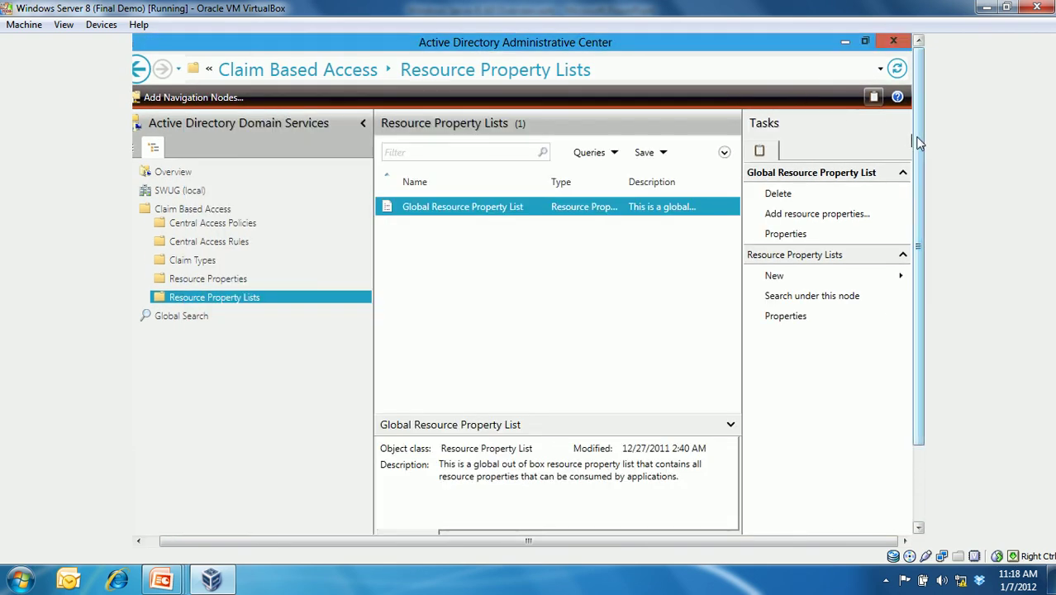
- Open a Windows PowerShell console from the taskbar
{"action": "scroll", "coordinate": [921, 298], "scroll_direction": "down", "scroll_amount": 2}
{"action": "left_click", "coordinate": [235, 519]}
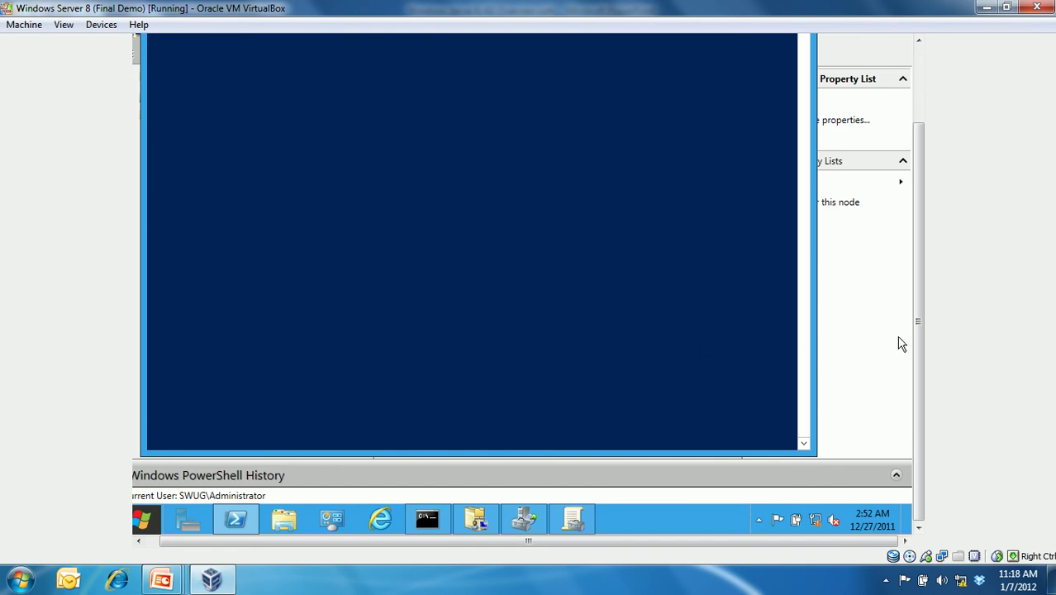
{"action": "left_click_drag", "start_coordinate": [916, 335], "coordinate": [922, 321]}
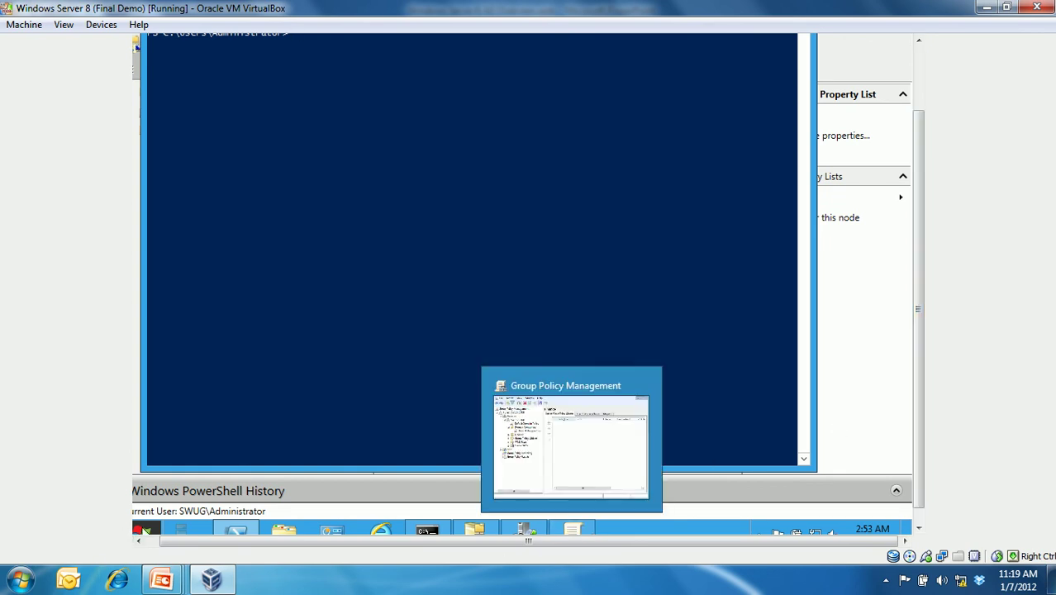
- Check the Finance OU's actions in Group Policy Management, then close it
{"action": "left_click", "coordinate": [142, 530]}
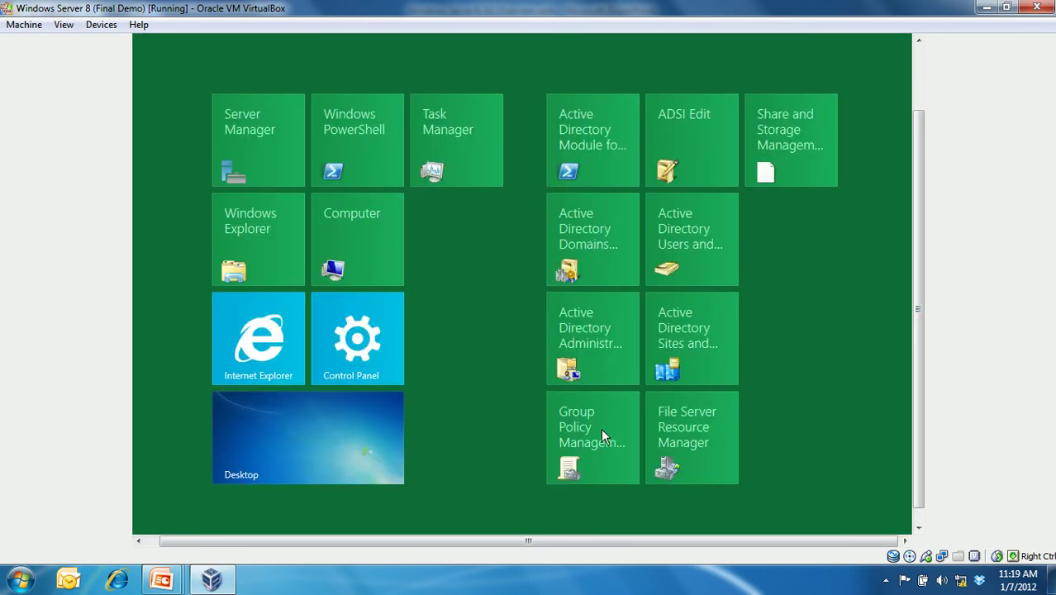
{"action": "left_click", "coordinate": [601, 428]}
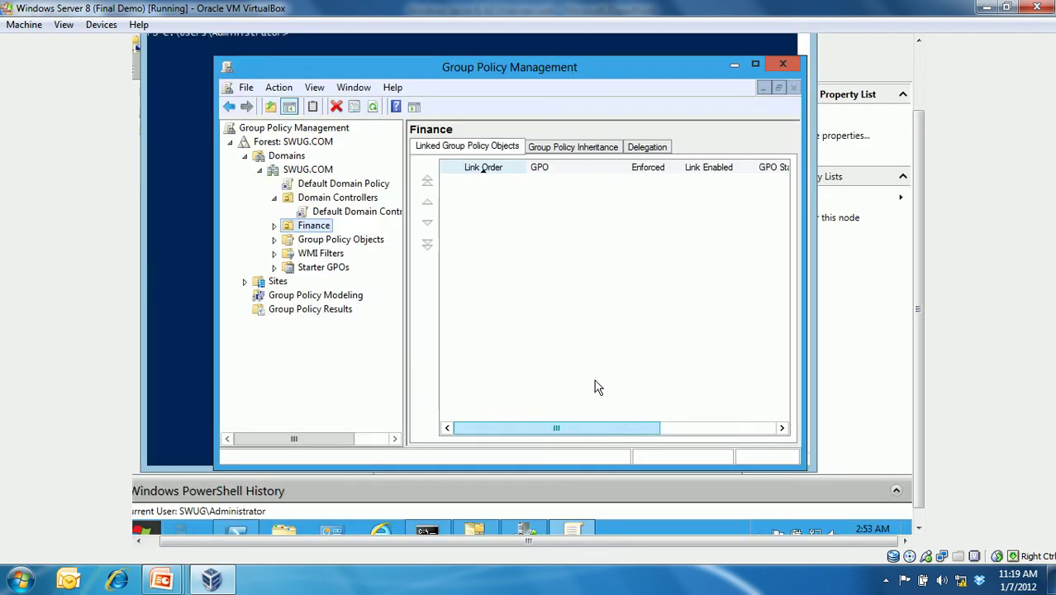
{"action": "right_click", "coordinate": [325, 229]}
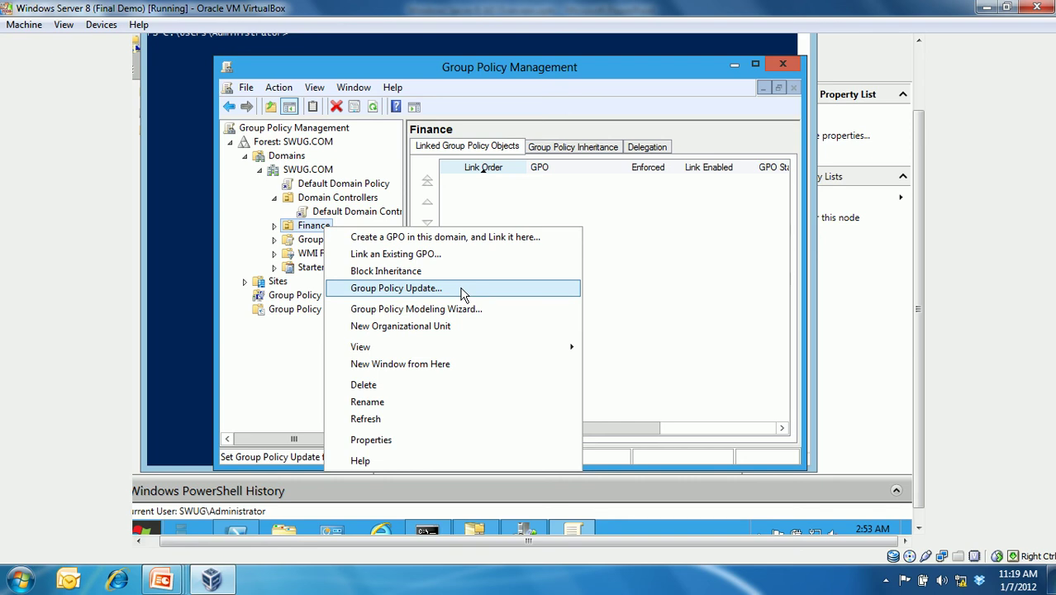
{"action": "left_click", "coordinate": [780, 70]}
{"action": "left_click", "coordinate": [781, 71]}
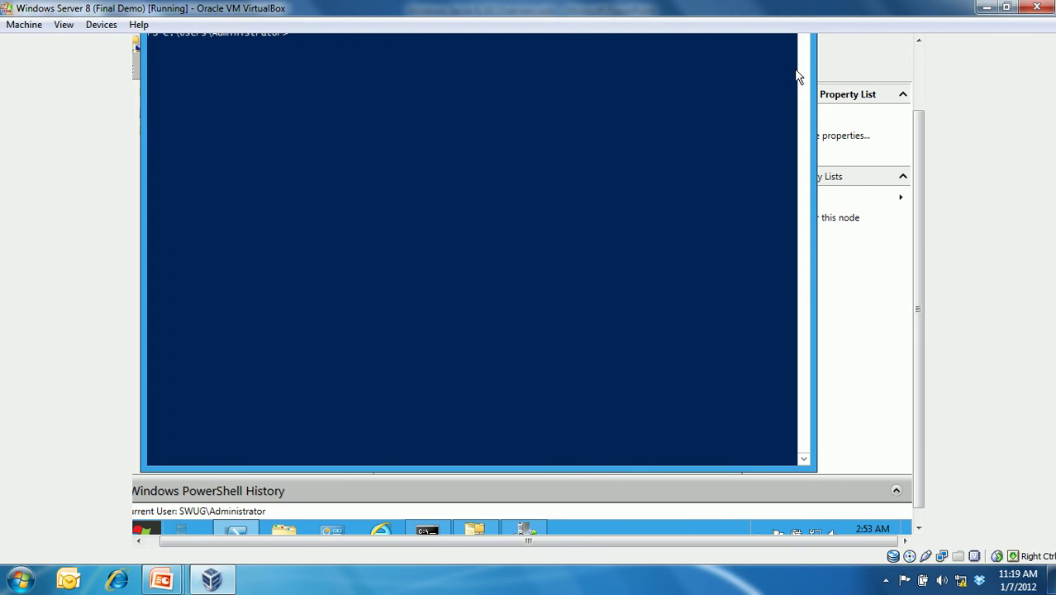
- Run gpupdate /force in PowerShell to force a Group Policy update
{"action": "left_click", "coordinate": [578, 180]}
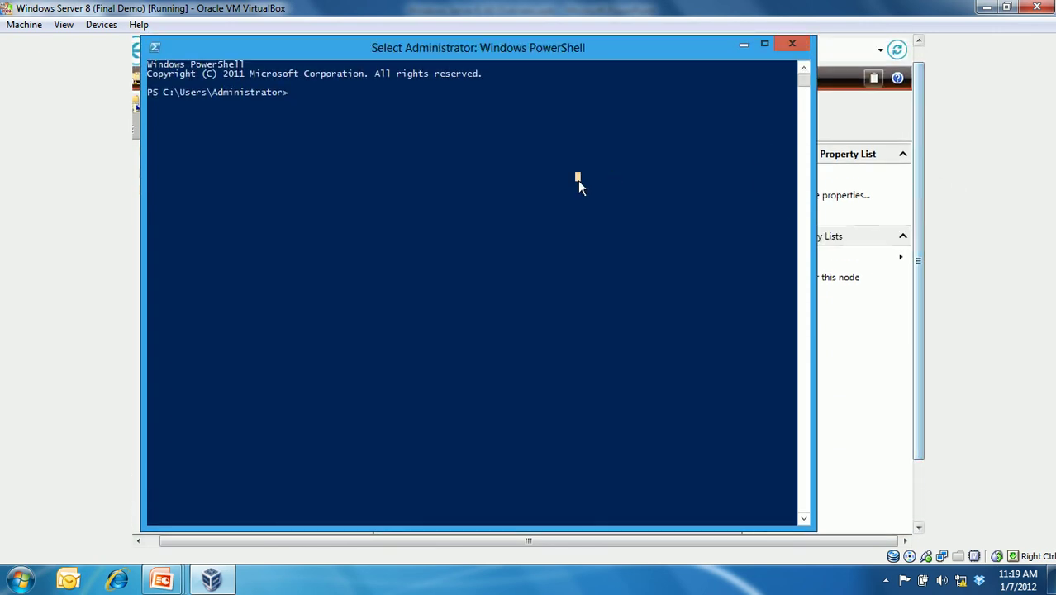
{"action": "type", "text": "gpup"}
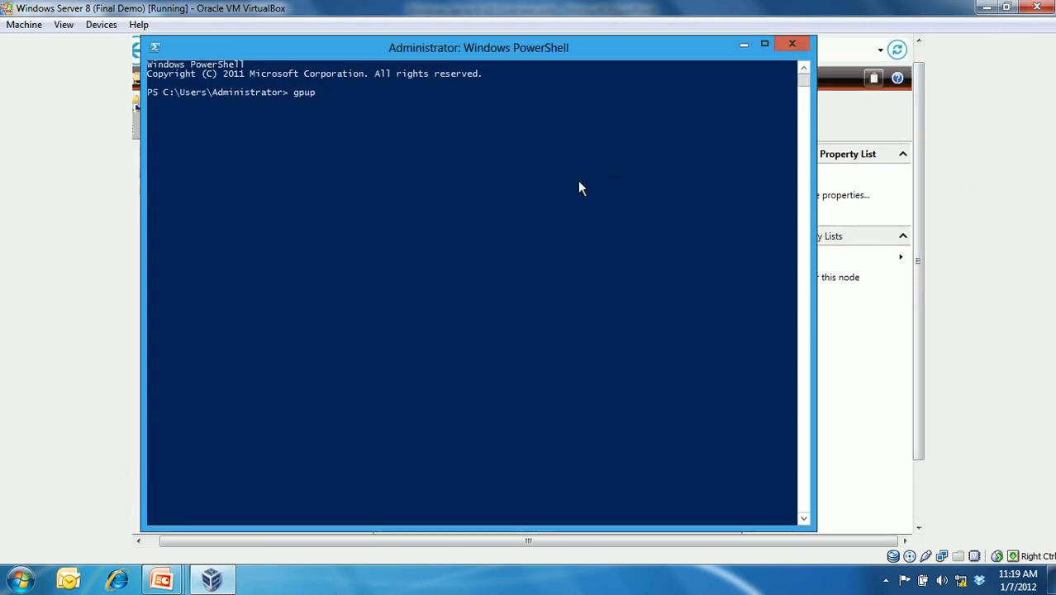
{"action": "type", "text": "date /forfc"}
{"action": "key", "text": "BackSpace"}
{"action": "key", "text": "BackSpace"}
{"action": "key", "text": "Return"}
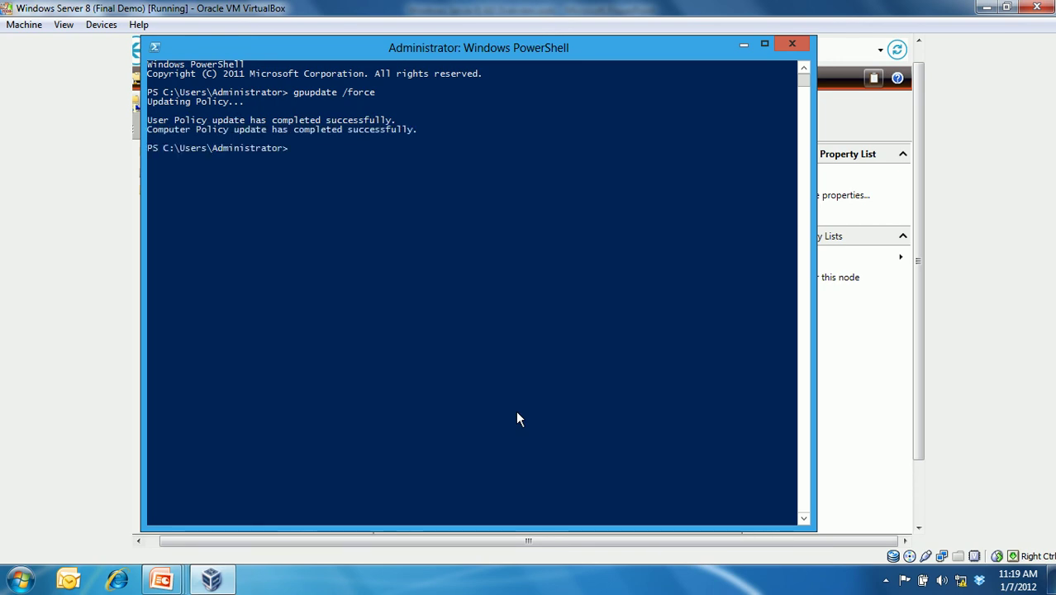
- Run Update-FSRMClassificationPropertyDefinition to refresh the classification property definitions
{"action": "type", "text": "update"}
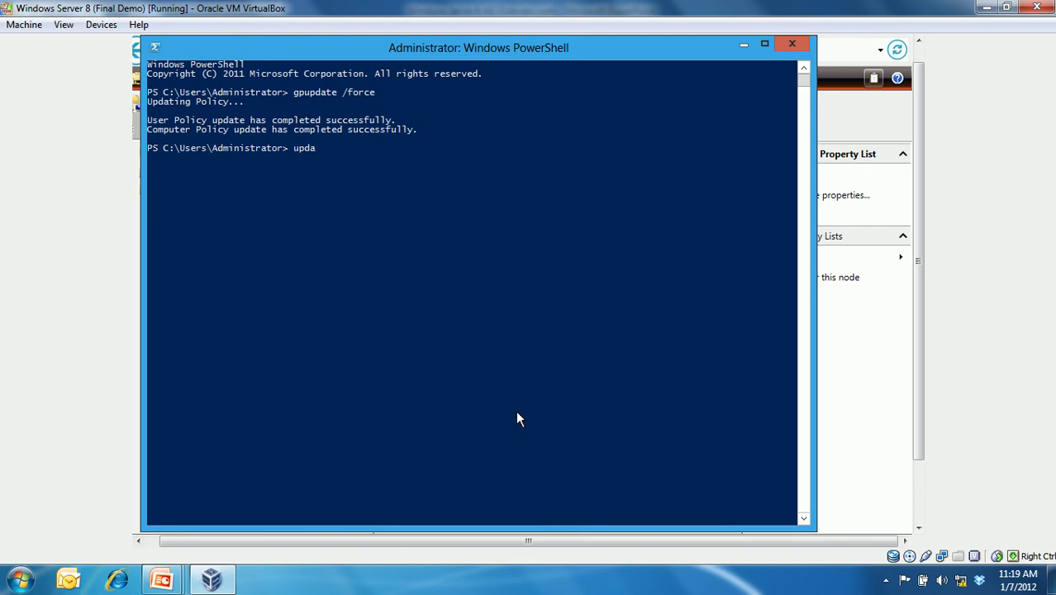
{"action": "type", "text": "-"}
{"action": "type", "text": "f"}
{"action": "type", "text": "srmcl"}
{"action": "type", "text": "la"}
{"action": "key", "text": "Tab"}
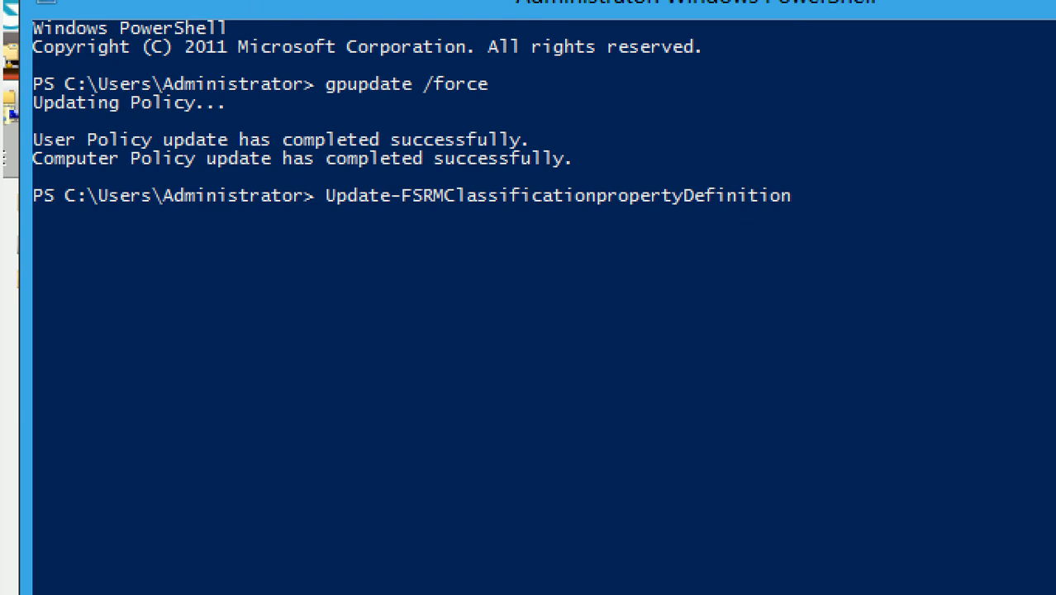
{"action": "key", "text": "Return"}
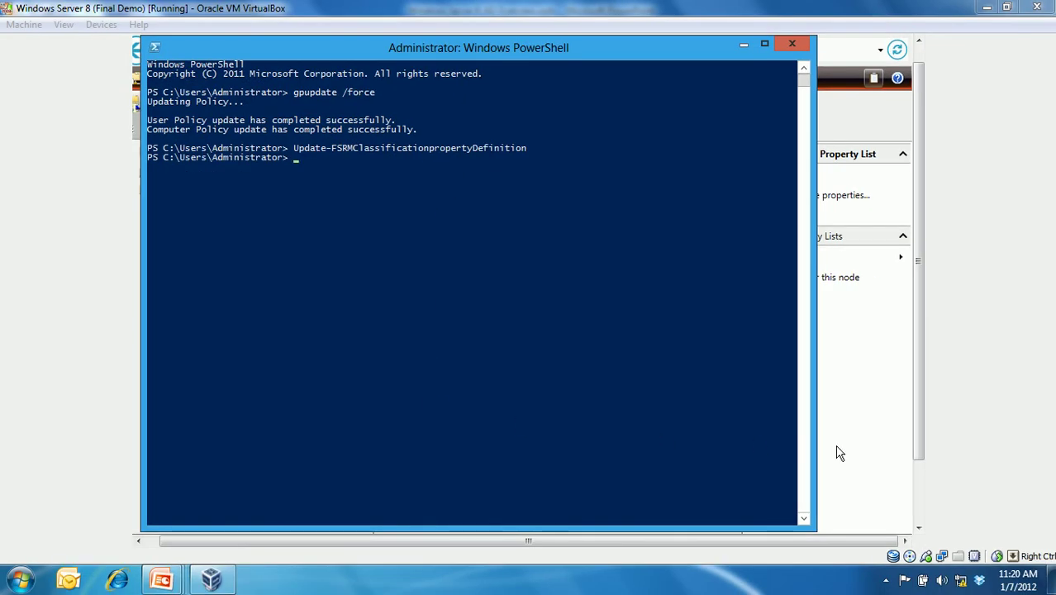
{"action": "left_click", "coordinate": [918, 483]}
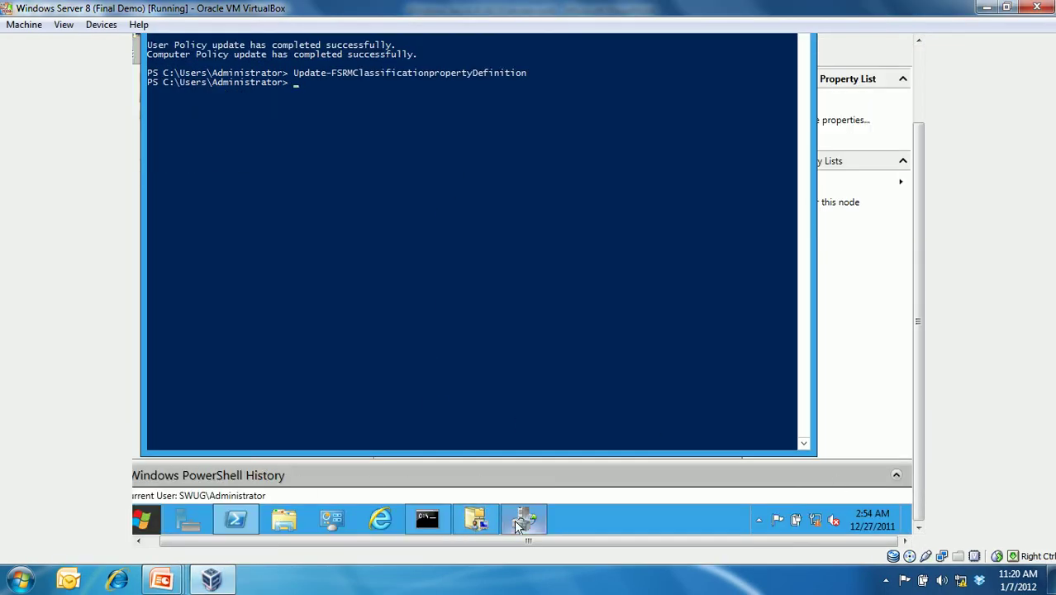
- Launch File Server Resource Manager and refresh the classification properties list
{"action": "left_click", "coordinate": [141, 517]}
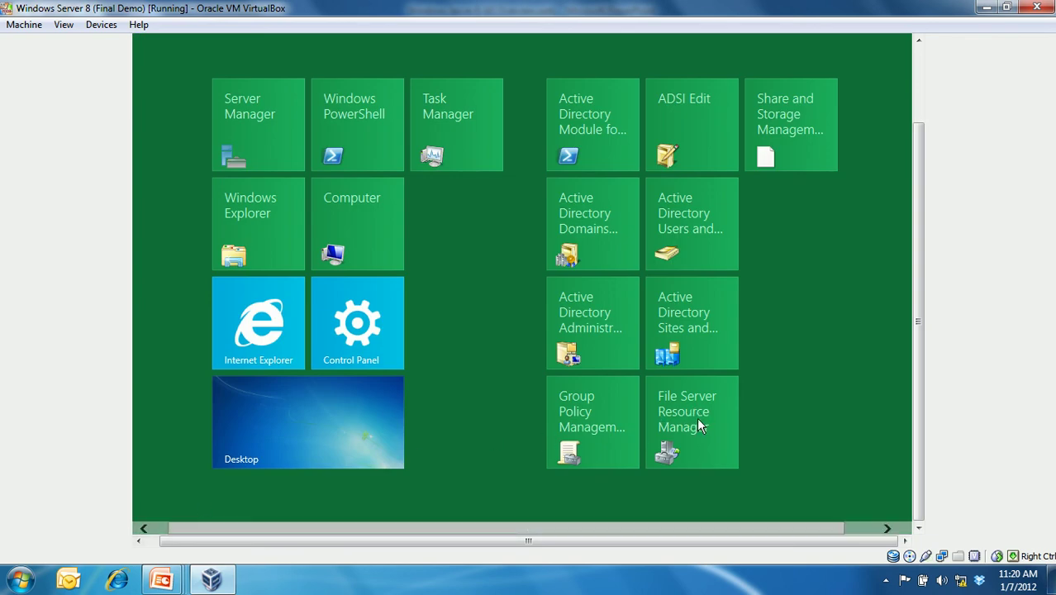
{"action": "left_click", "coordinate": [699, 419]}
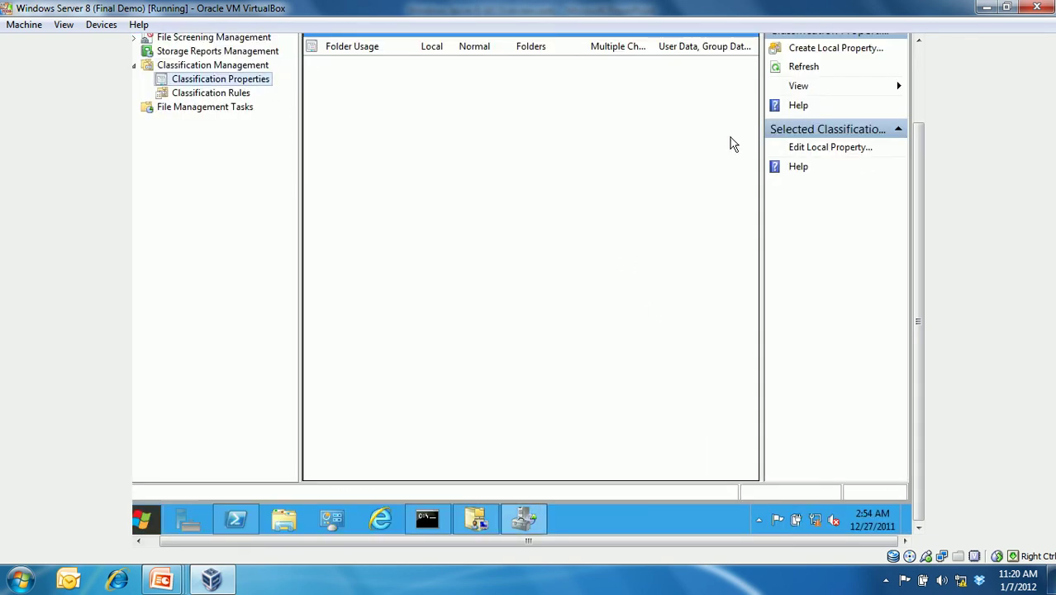
{"action": "left_click", "coordinate": [806, 68]}
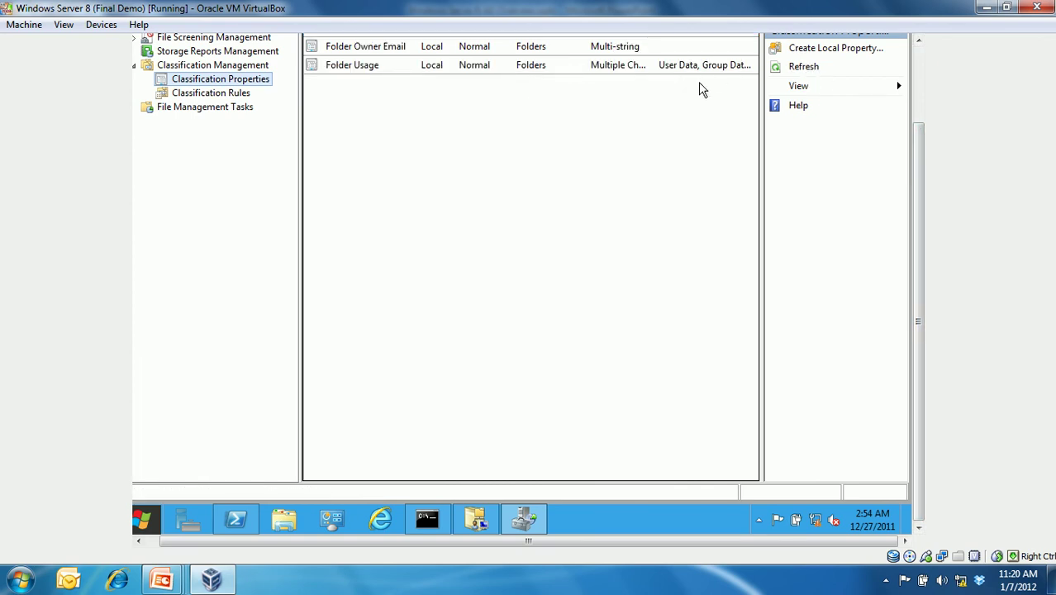
{"action": "left_click_drag", "start_coordinate": [920, 136], "coordinate": [919, 96]}
- View the Department global property's values down to Training, then cancel
{"action": "left_click", "coordinate": [378, 78]}
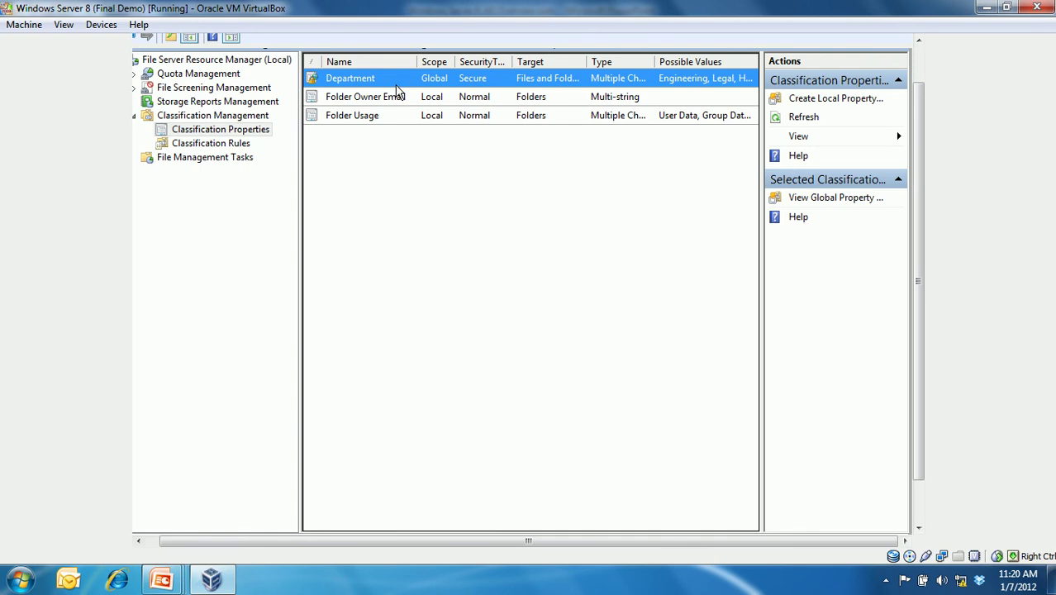
{"action": "right_click", "coordinate": [367, 76]}
{"action": "left_click", "coordinate": [394, 161]}
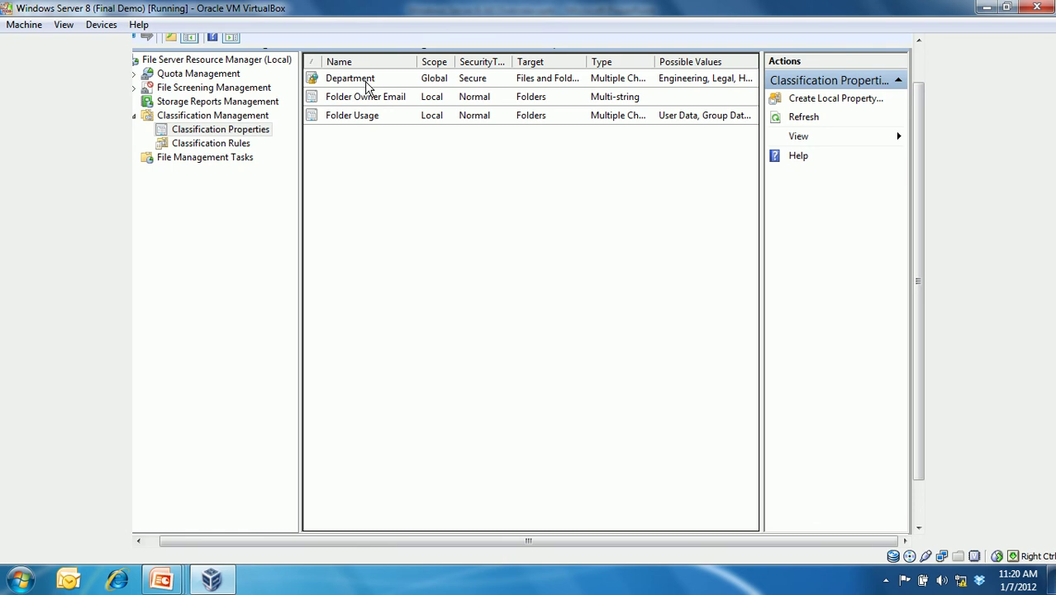
{"action": "right_click", "coordinate": [366, 86]}
{"action": "left_click", "coordinate": [401, 93]}
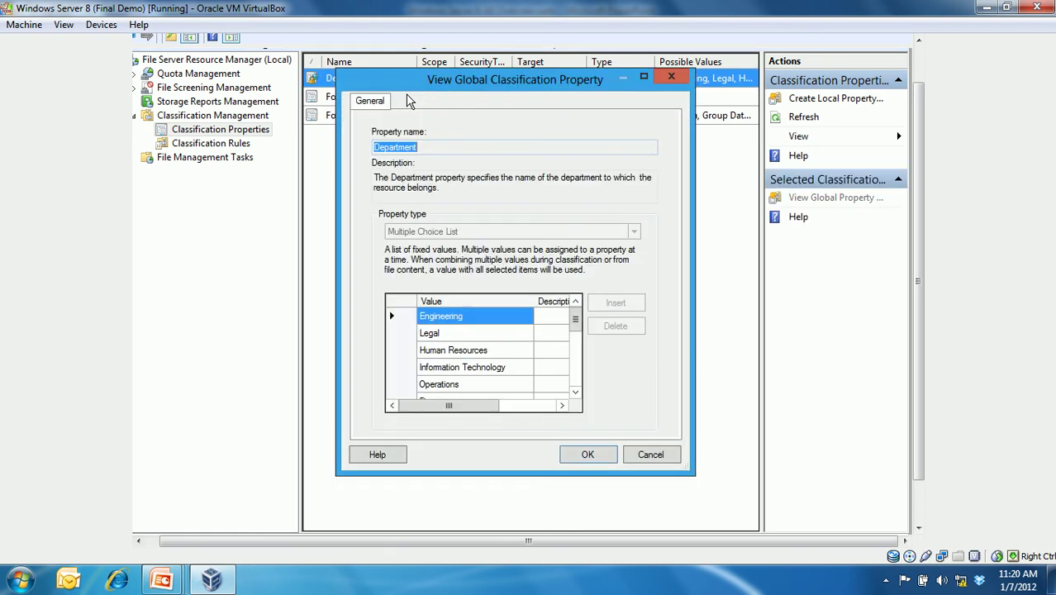
{"action": "left_click_drag", "start_coordinate": [575, 318], "coordinate": [575, 374]}
{"action": "left_click", "coordinate": [471, 371]}
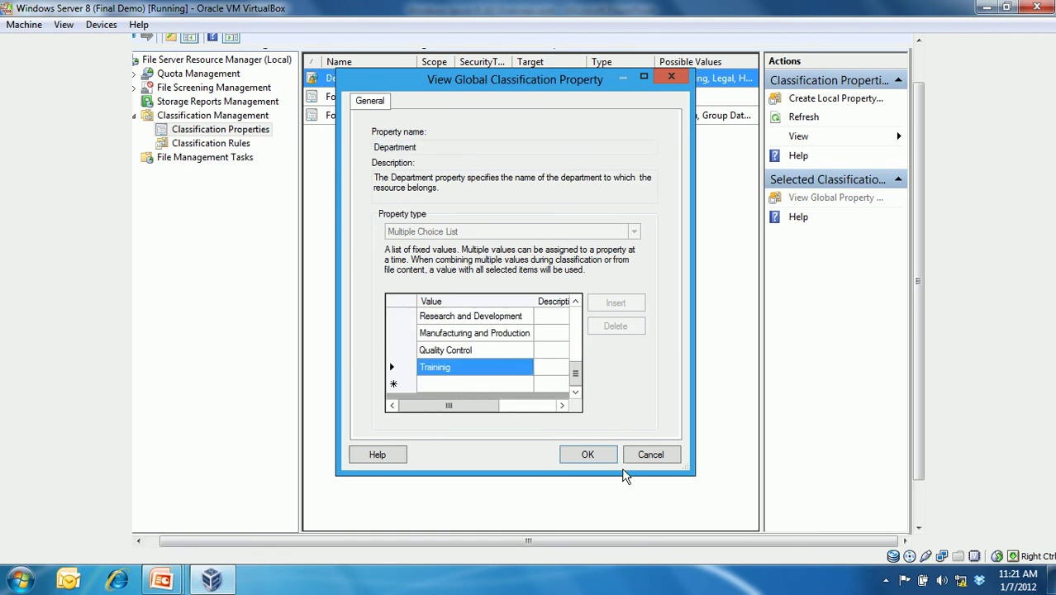
{"action": "left_click", "coordinate": [642, 455]}
{"action": "left_click_drag", "start_coordinate": [915, 425], "coordinate": [917, 470]}
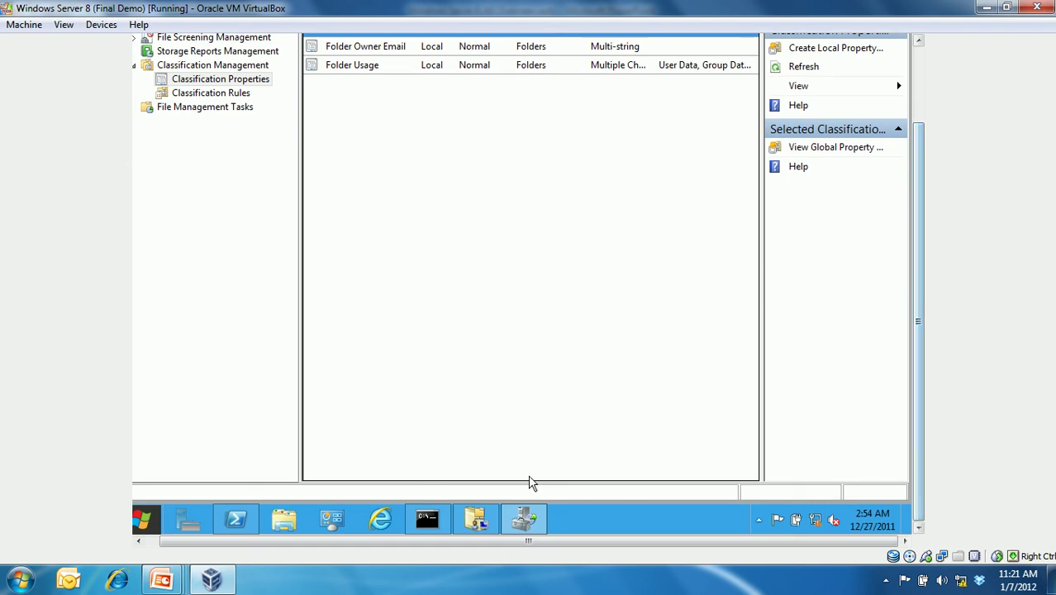
- Open the Properties of the Data folder on Local Disk (C:)
{"action": "left_click", "coordinate": [302, 521]}
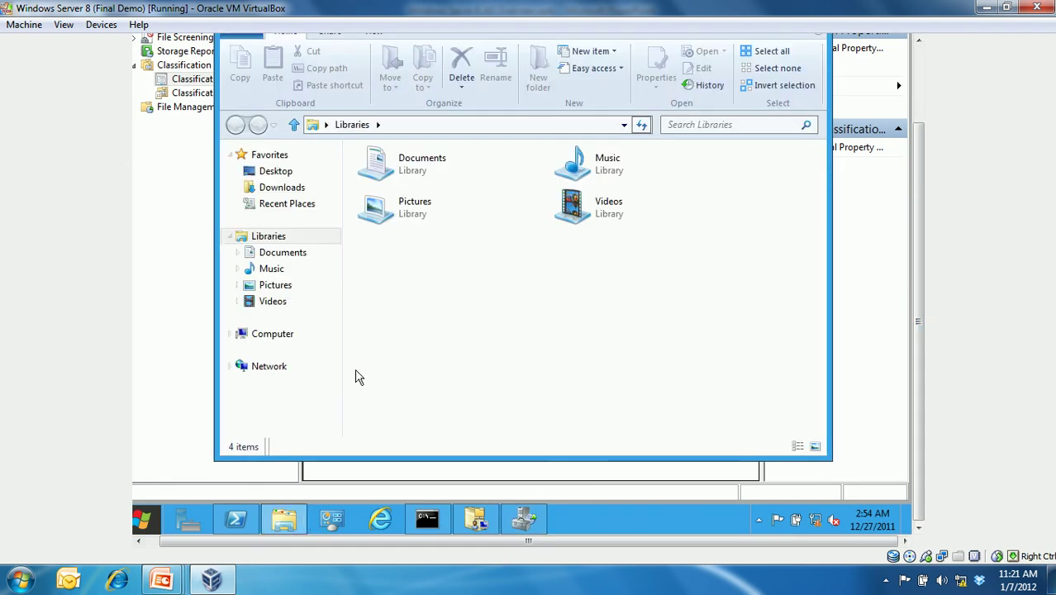
{"action": "left_click", "coordinate": [277, 336]}
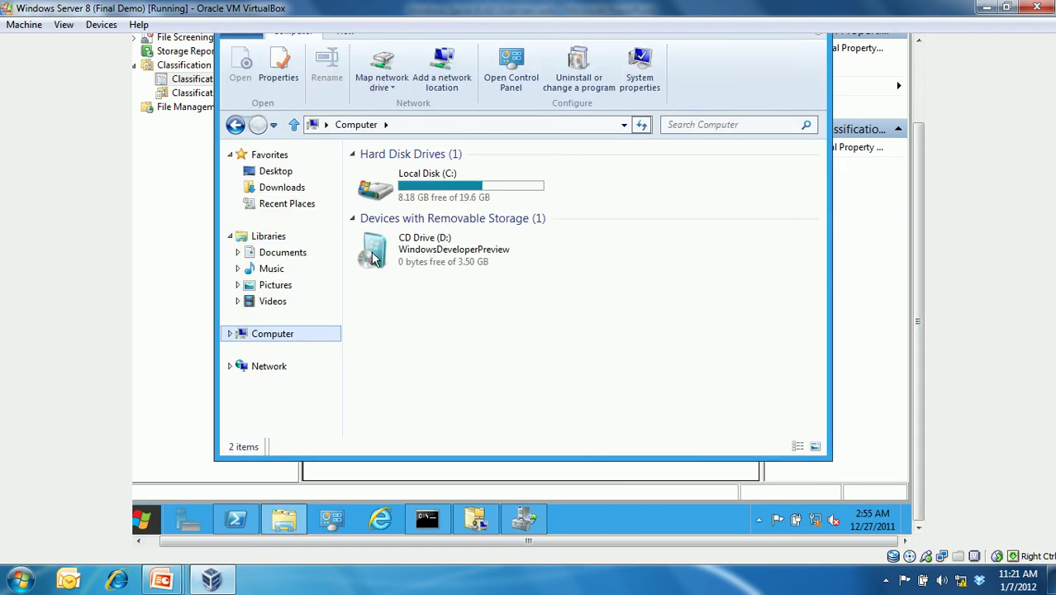
{"action": "double_click", "coordinate": [440, 180]}
{"action": "left_click", "coordinate": [390, 173]}
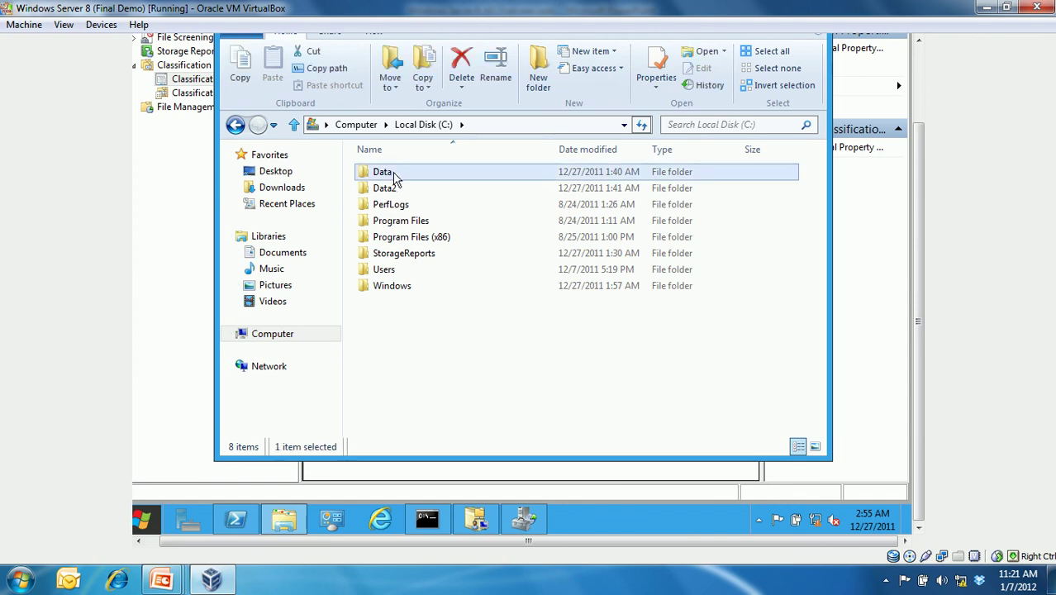
{"action": "right_click", "coordinate": [393, 173]}
{"action": "left_click", "coordinate": [441, 390]}
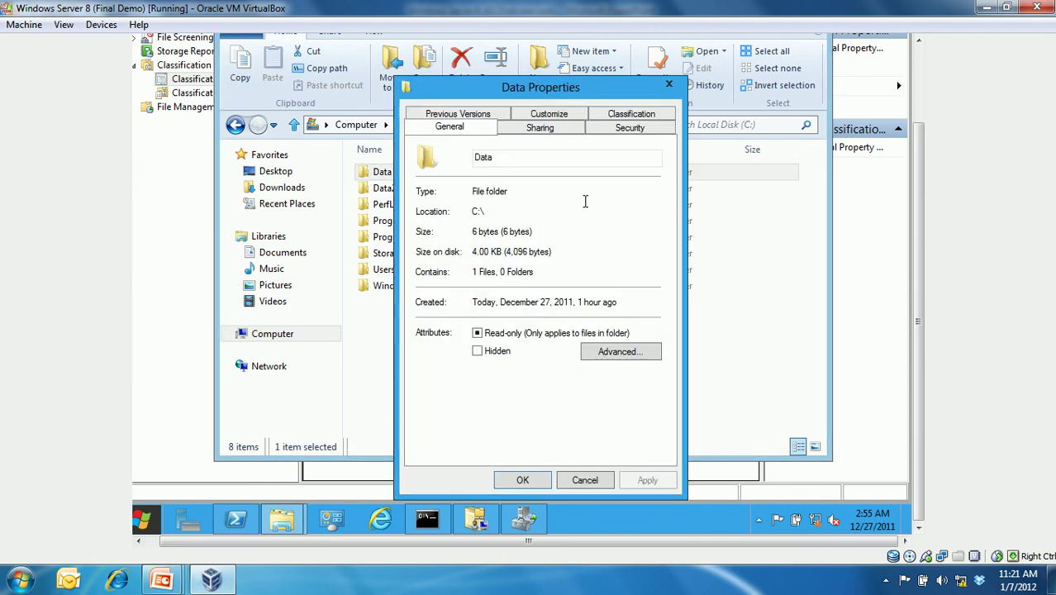
- Tag the folder with Department value Finance on the Classification tab and apply
{"action": "left_click", "coordinate": [632, 116]}
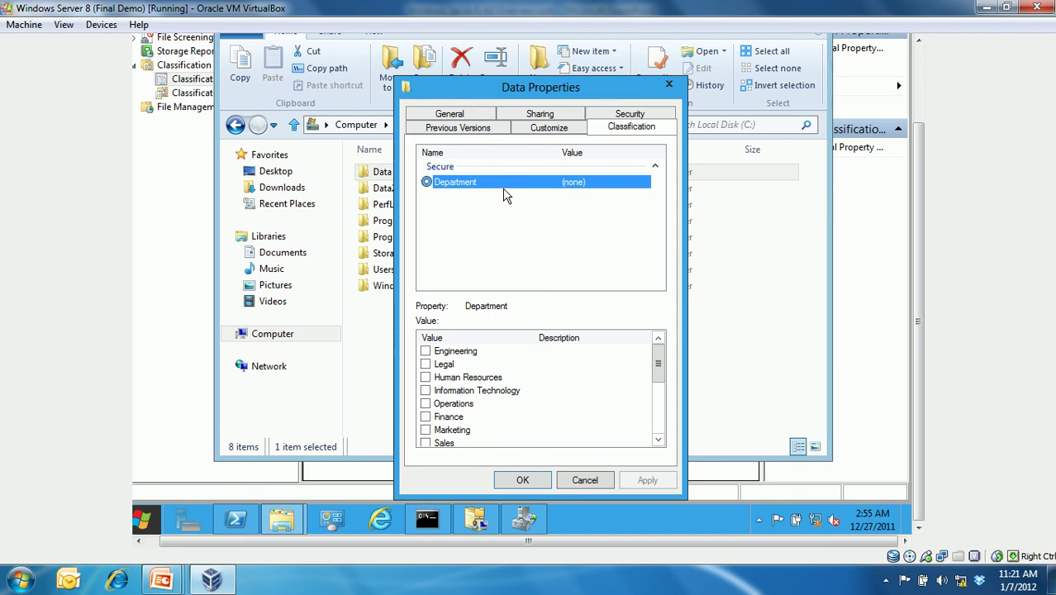
{"action": "left_click", "coordinate": [426, 417]}
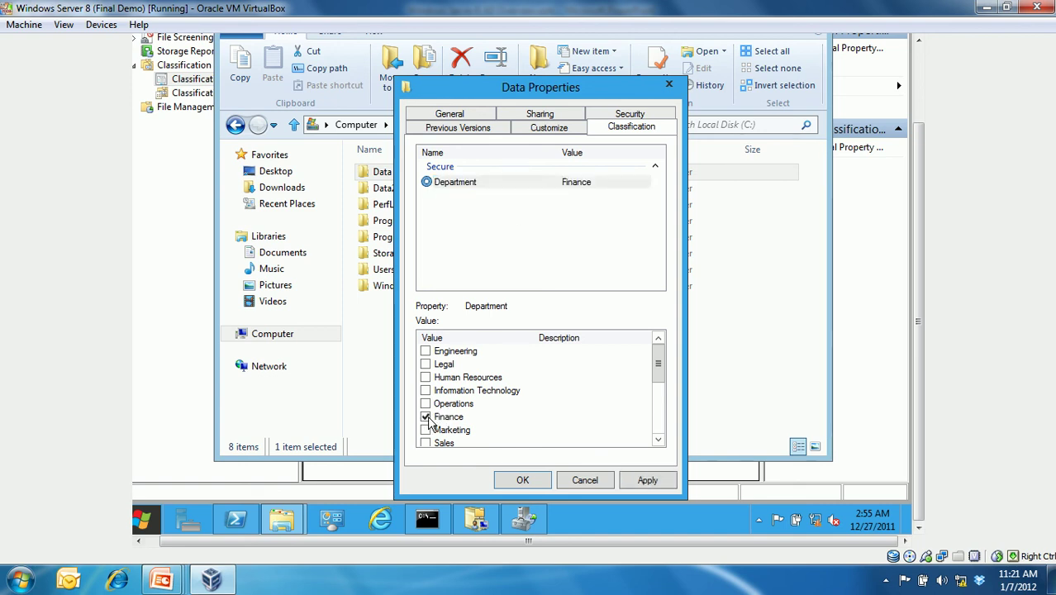
{"action": "left_click", "coordinate": [628, 486]}
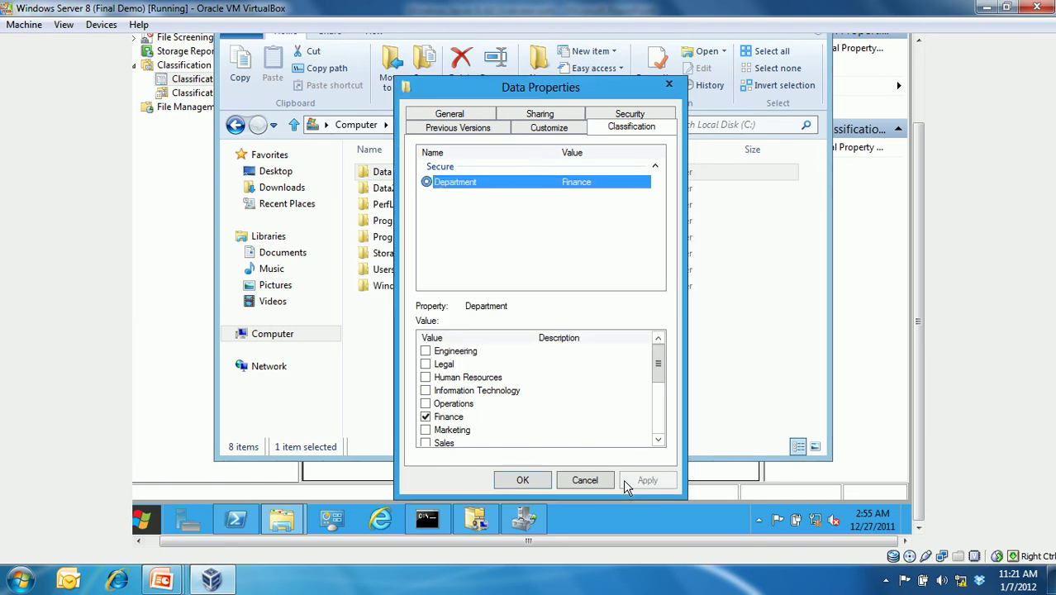
{"action": "left_click", "coordinate": [651, 115]}
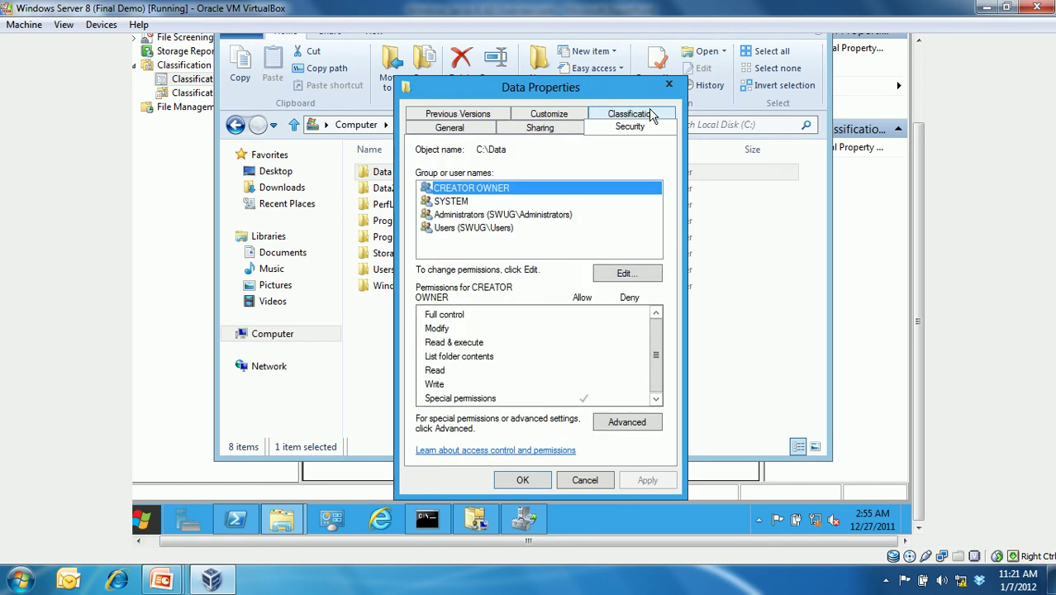
- Review the Users and Administrators permissions on C:\Data and open Advanced security settings
{"action": "left_click", "coordinate": [510, 233]}
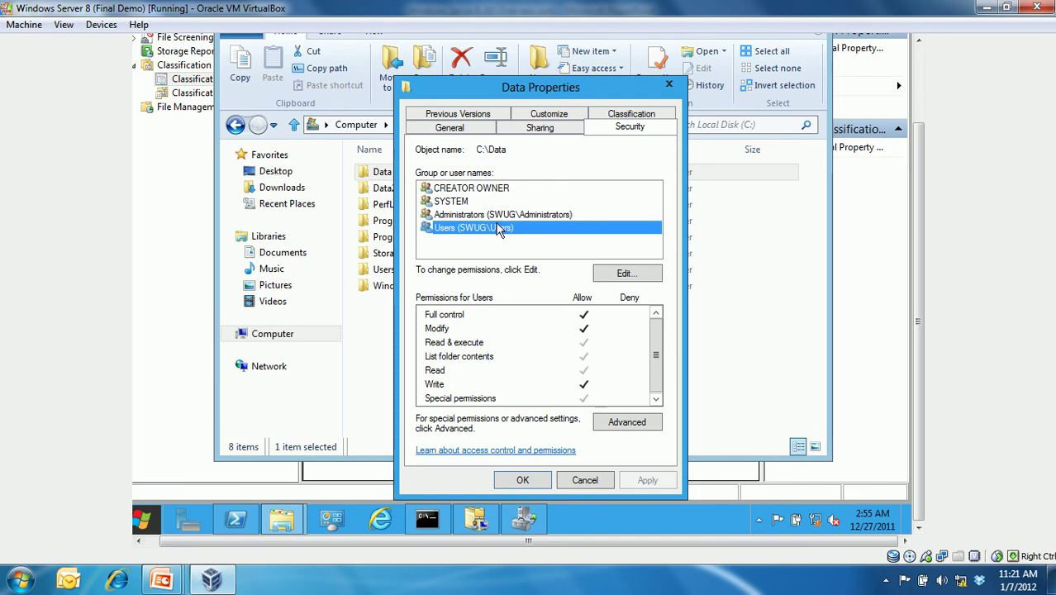
{"action": "left_click", "coordinate": [497, 218]}
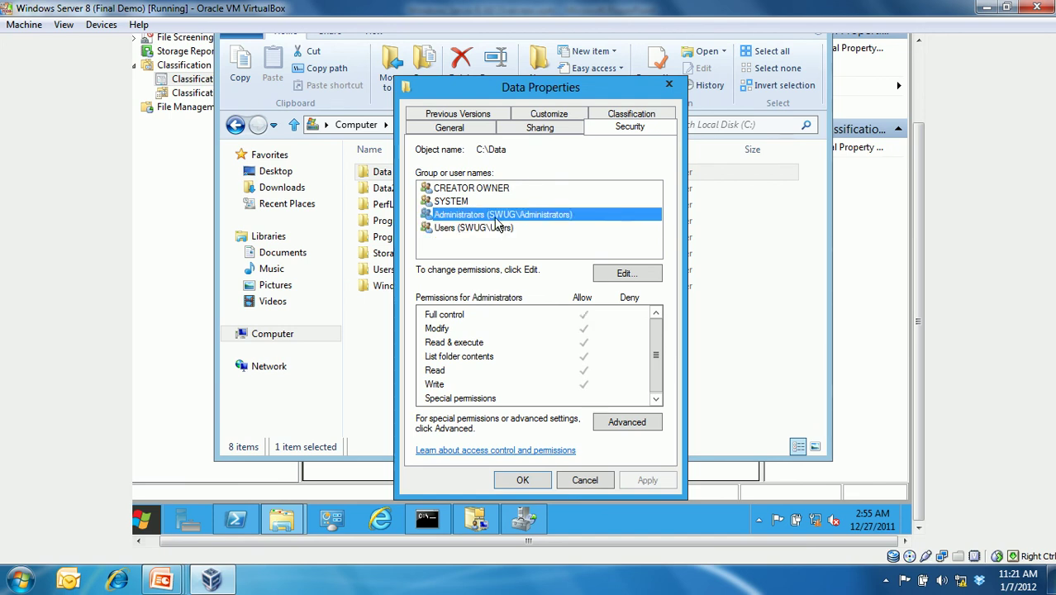
{"action": "left_click", "coordinate": [619, 420]}
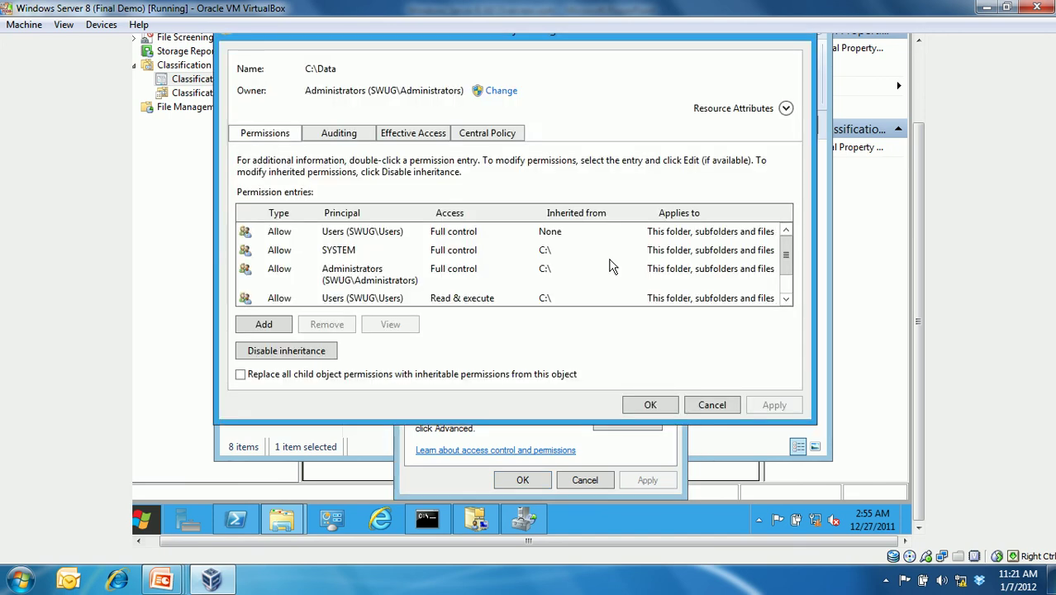
- Assign Finance Access Policy as the central policy, review its Finance Access Rule, and apply
{"action": "left_click", "coordinate": [511, 135]}
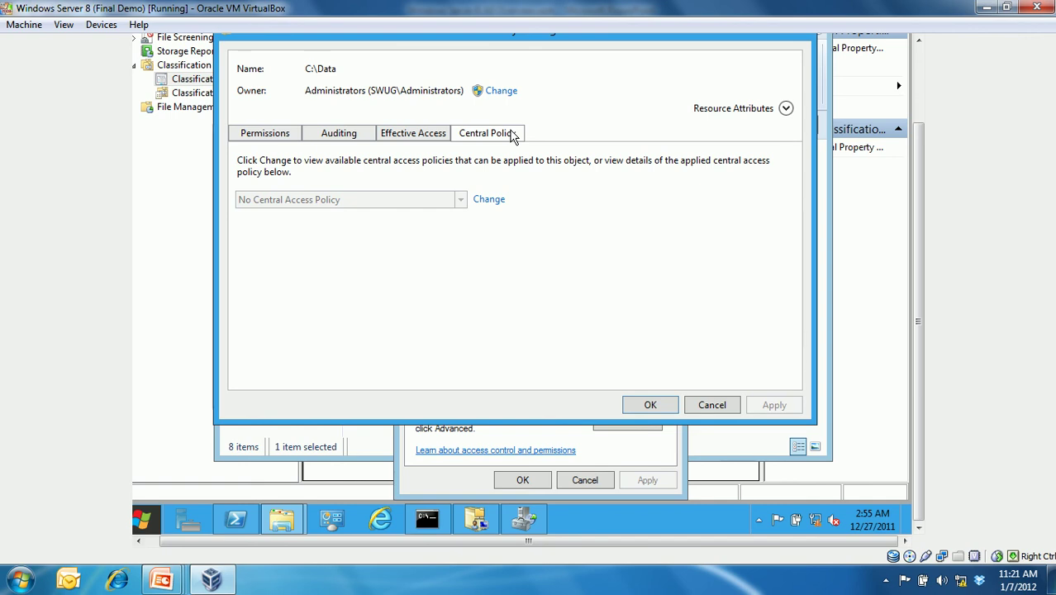
{"action": "left_click", "coordinate": [491, 201]}
{"action": "left_click", "coordinate": [461, 199]}
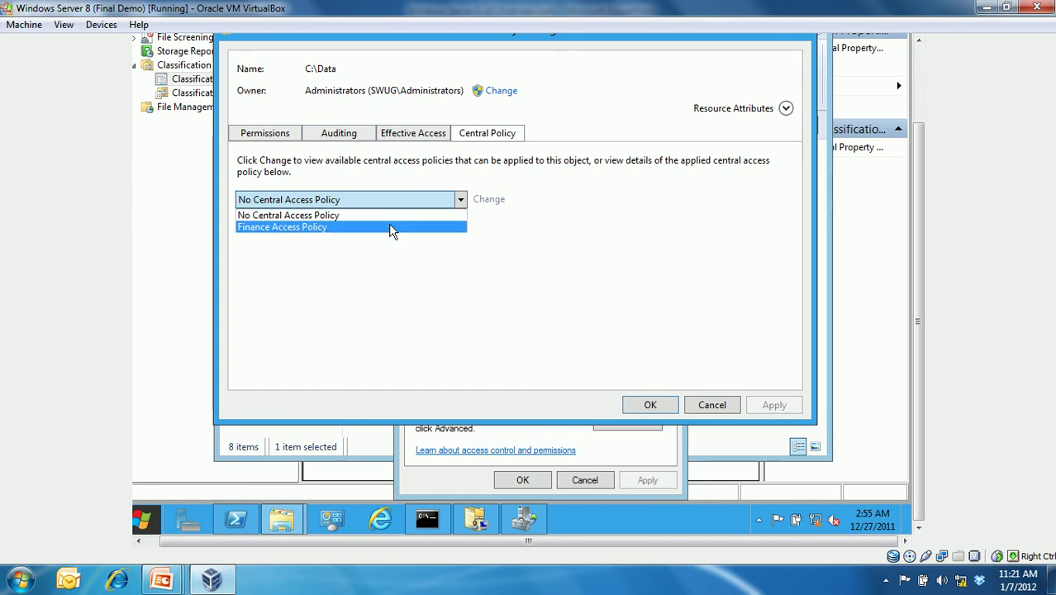
{"action": "left_click", "coordinate": [393, 226]}
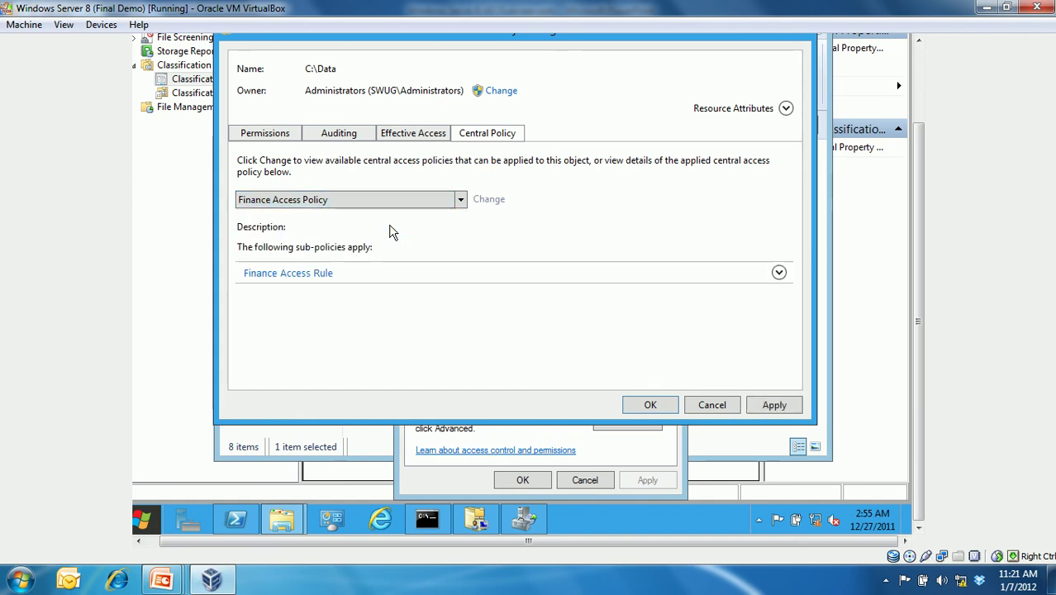
{"action": "left_click", "coordinate": [777, 276]}
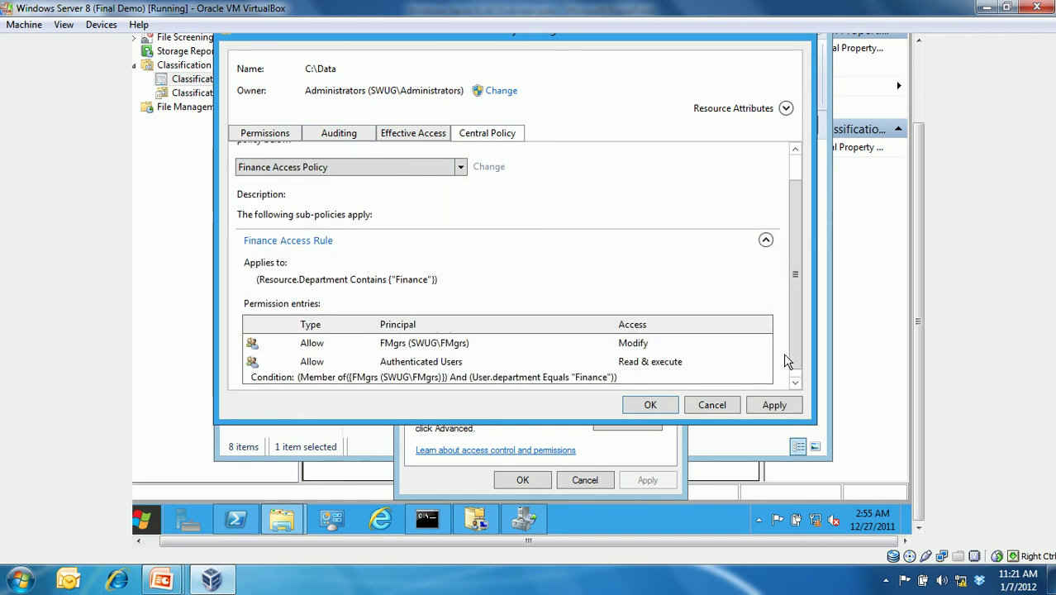
{"action": "left_click_drag", "start_coordinate": [798, 348], "coordinate": [796, 374]}
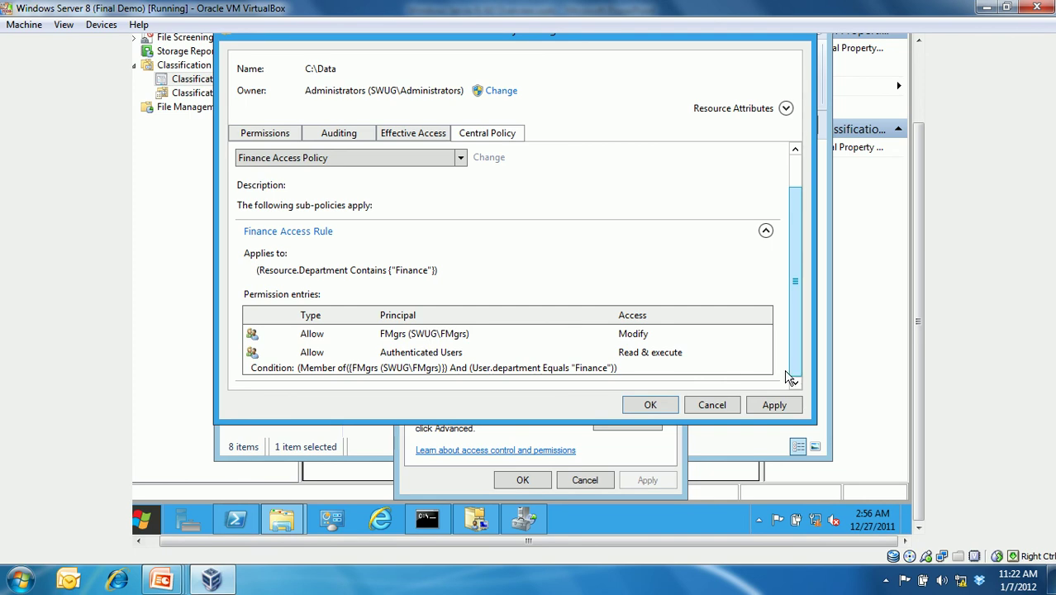
{"action": "left_click", "coordinate": [777, 413]}
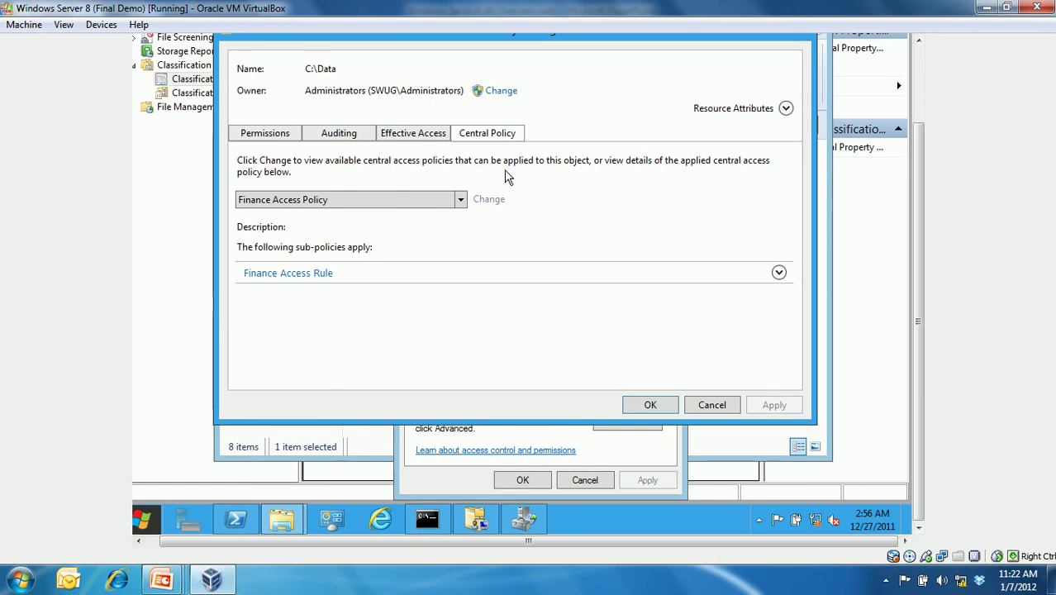
- Select the Administrator account for the Effective Access check on C:\Data
{"action": "left_click", "coordinate": [434, 139]}
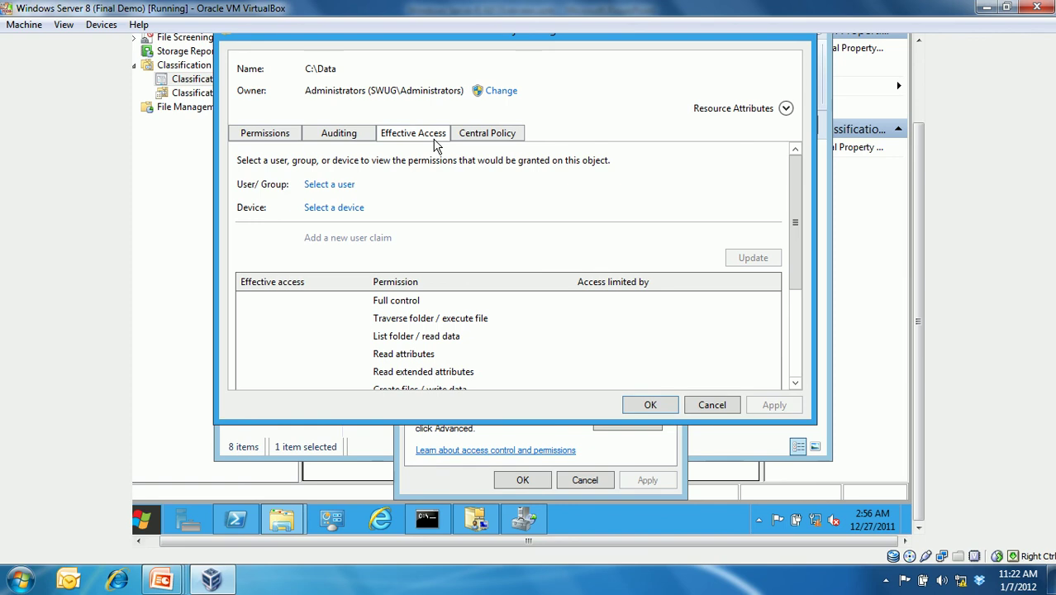
{"action": "left_click", "coordinate": [329, 184]}
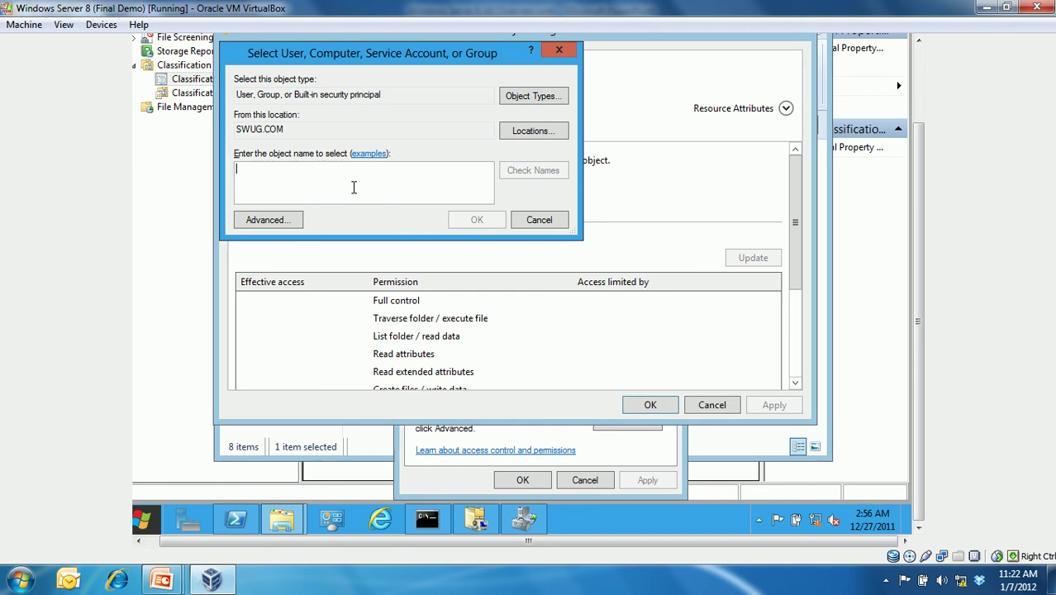
{"action": "type", "text": "admin"}
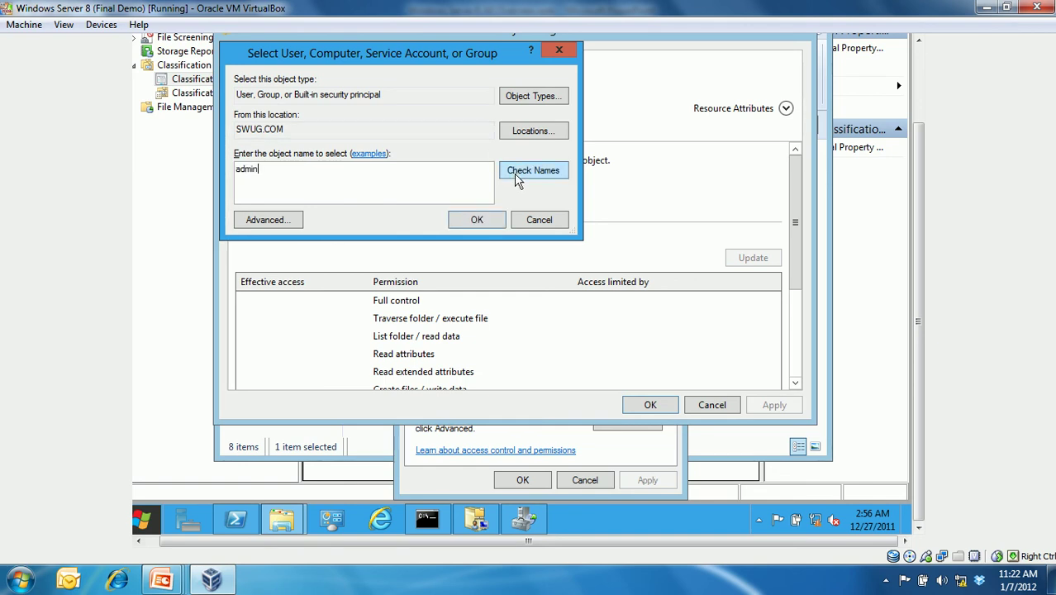
{"action": "left_click", "coordinate": [516, 171]}
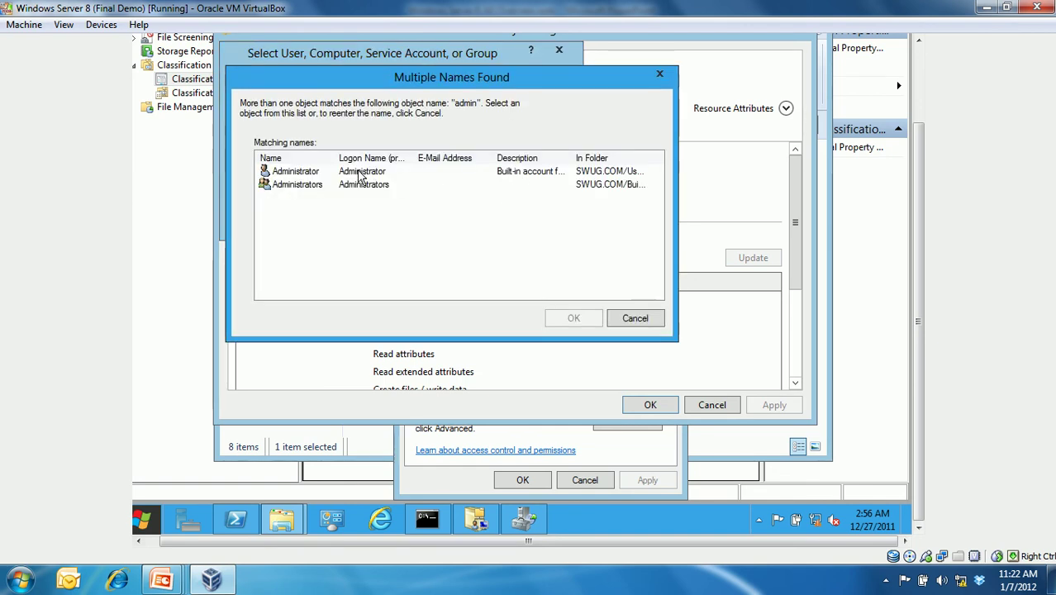
{"action": "key", "text": "Return"}
{"action": "left_click", "coordinate": [486, 225]}
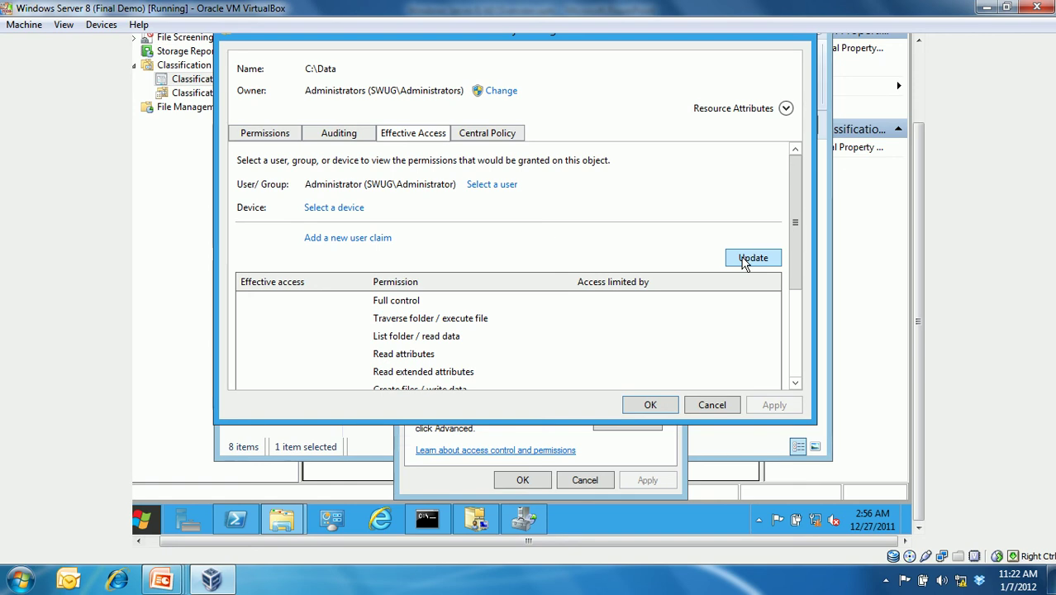
- Update and review the Administrator's effective permissions, mostly denied by Finance Access Rule
{"action": "left_click", "coordinate": [744, 261]}
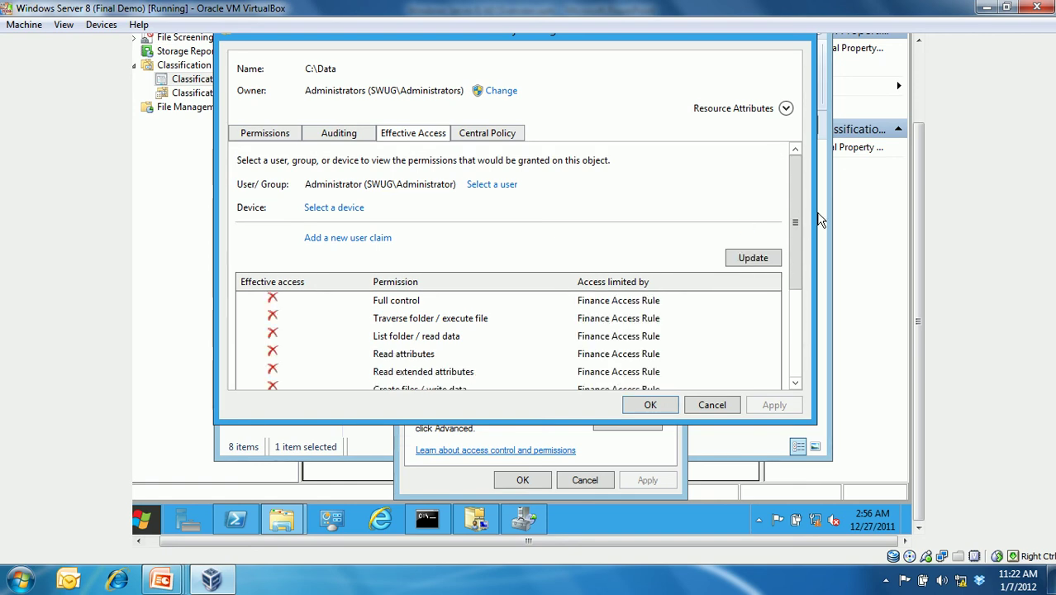
{"action": "left_click_drag", "start_coordinate": [796, 215], "coordinate": [815, 305]}
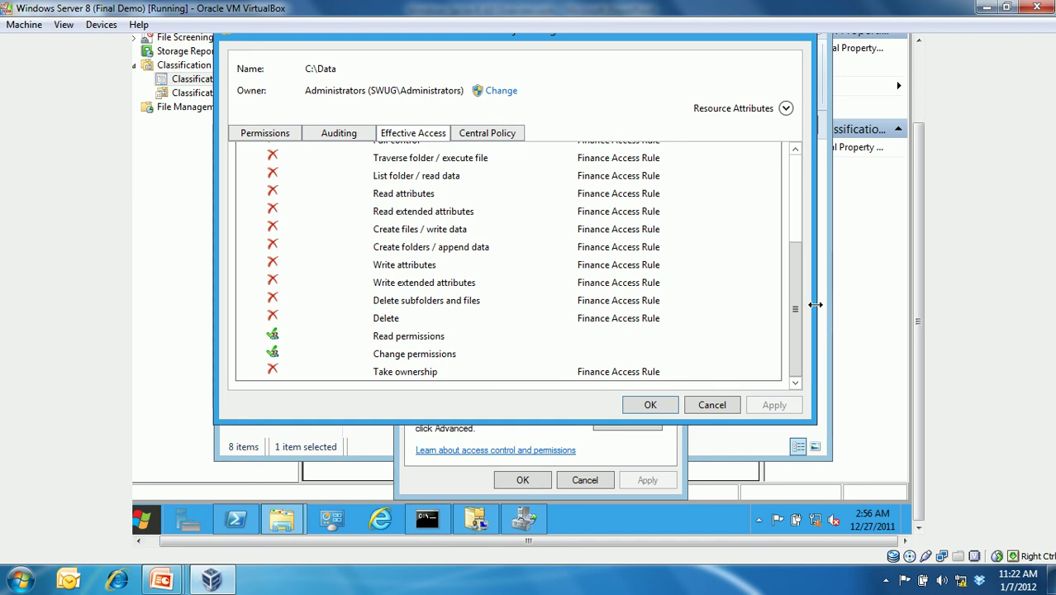
{"action": "mouse_move", "coordinate": [798, 298]}
{"action": "left_mouse_down"}
{"action": "mouse_move", "coordinate": [796, 203]}
{"action": "mouse_move", "coordinate": [800, 299]}
{"action": "left_mouse_up"}
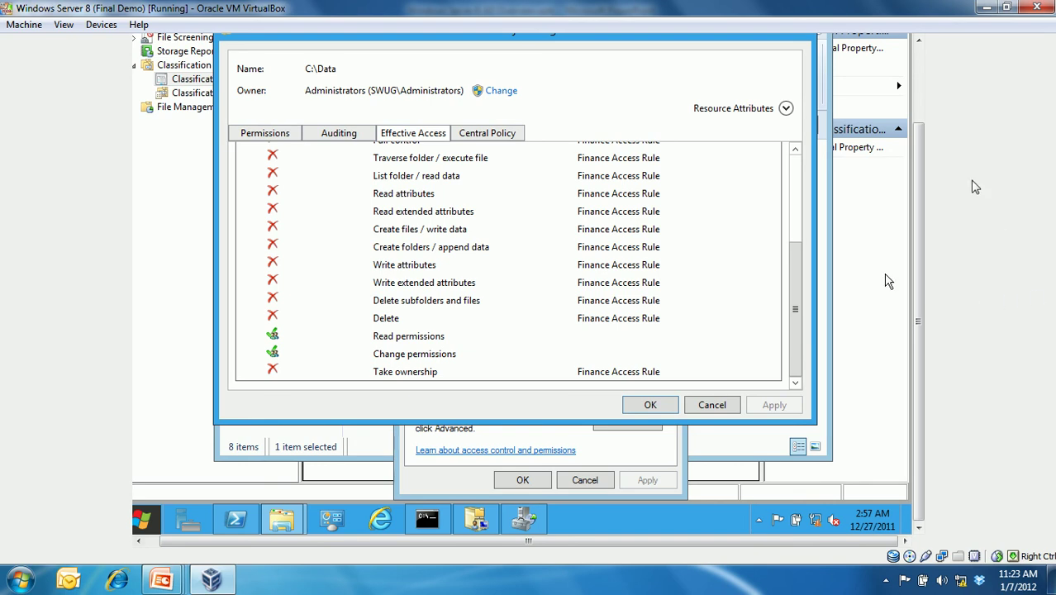
{"action": "scroll", "coordinate": [797, 219], "scroll_direction": "up", "scroll_amount": 5}
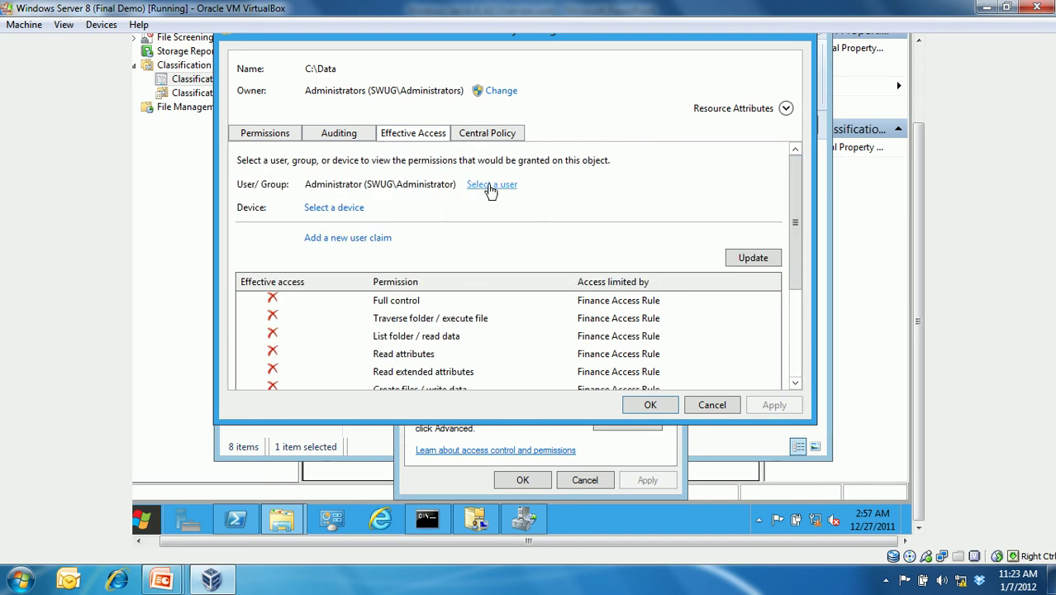
- Evaluate effective access on C:\Data for the first test user, resolved from 'f'
{"action": "left_click", "coordinate": [488, 184]}
{"action": "type", "text": "f1"}
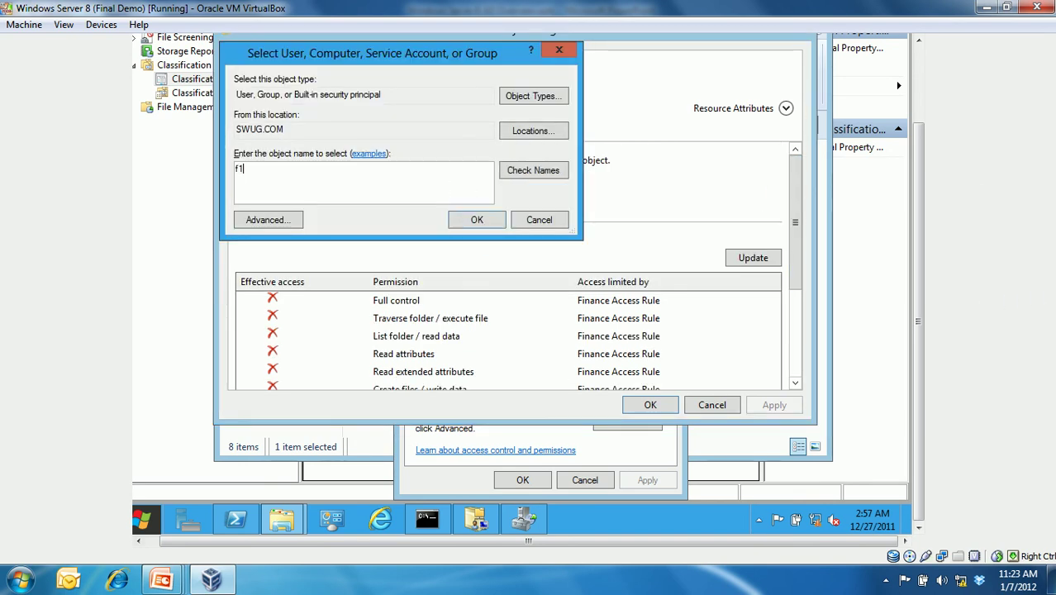
{"action": "left_click", "coordinate": [535, 172]}
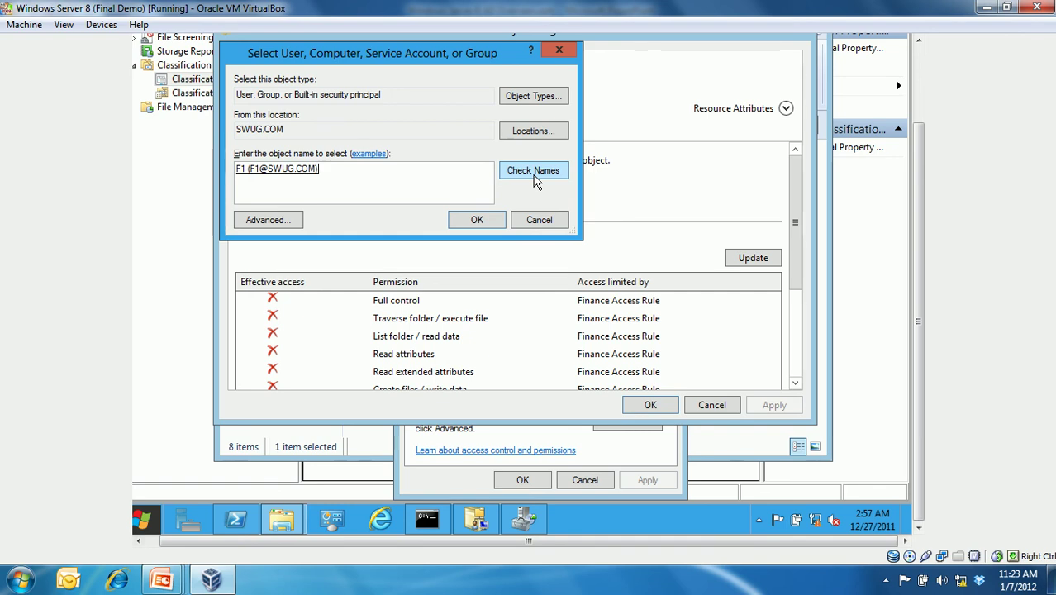
{"action": "left_click", "coordinate": [477, 219]}
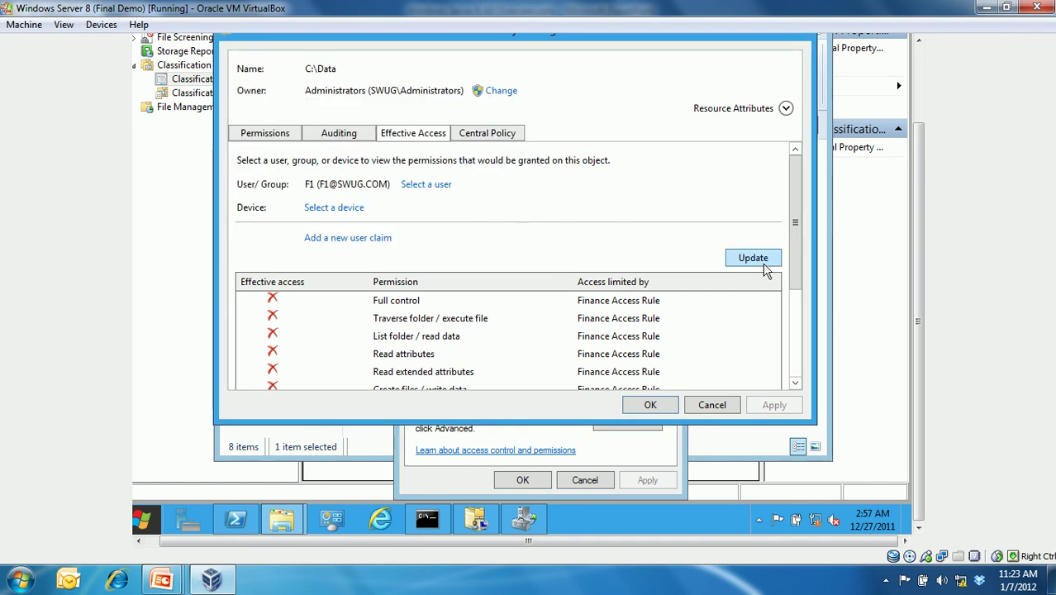
{"action": "left_click", "coordinate": [768, 263]}
{"action": "left_click_drag", "start_coordinate": [794, 241], "coordinate": [799, 324]}
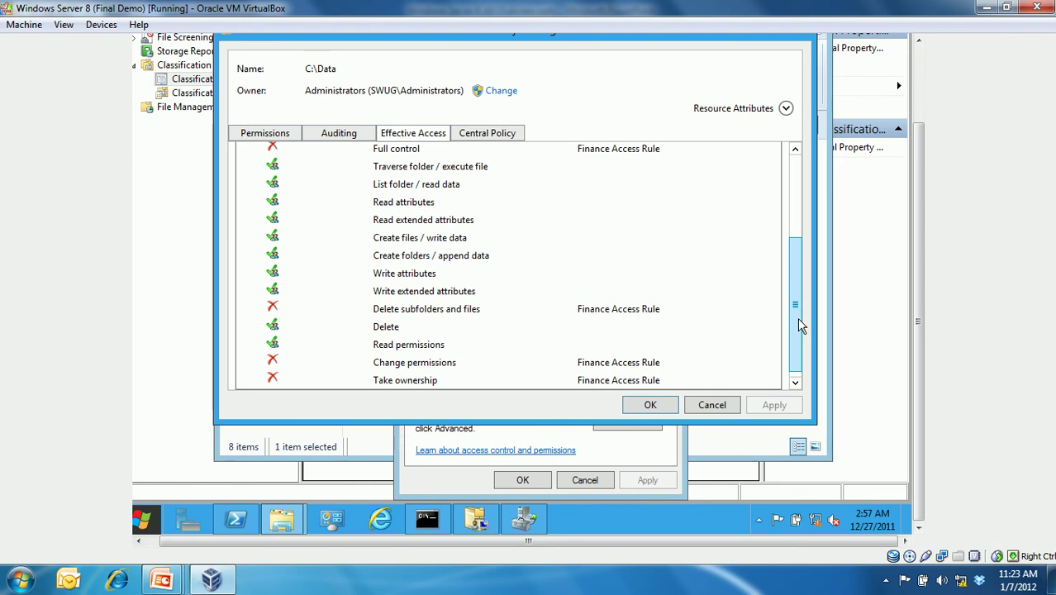
{"action": "left_click", "coordinate": [802, 220]}
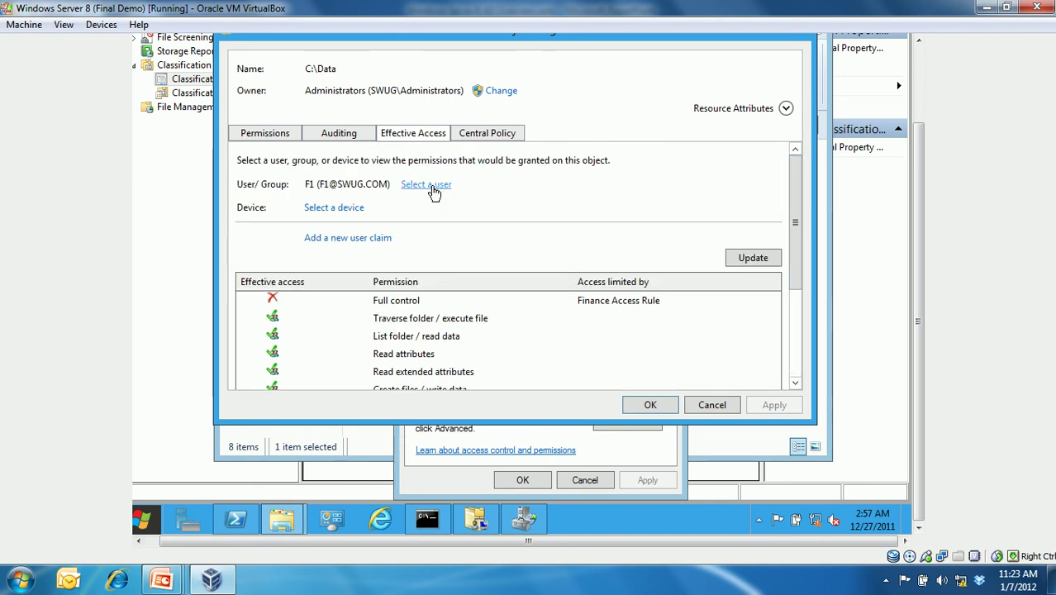
- Evaluate effective access for test user F2, then switch to the Administrative Center
{"action": "left_click", "coordinate": [426, 185]}
{"action": "type", "text": "f2"}
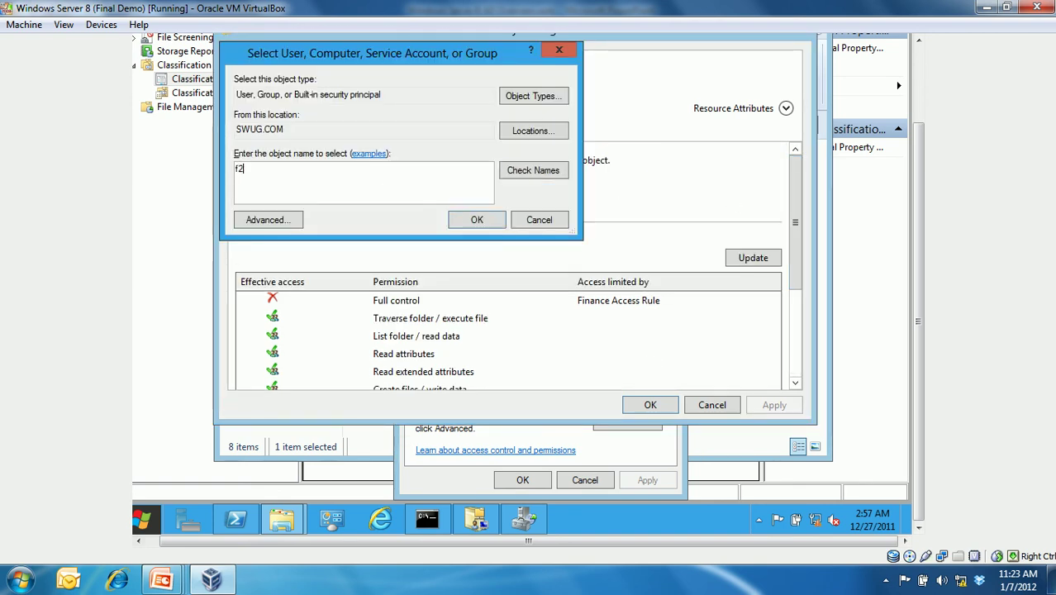
{"action": "left_click", "coordinate": [534, 178]}
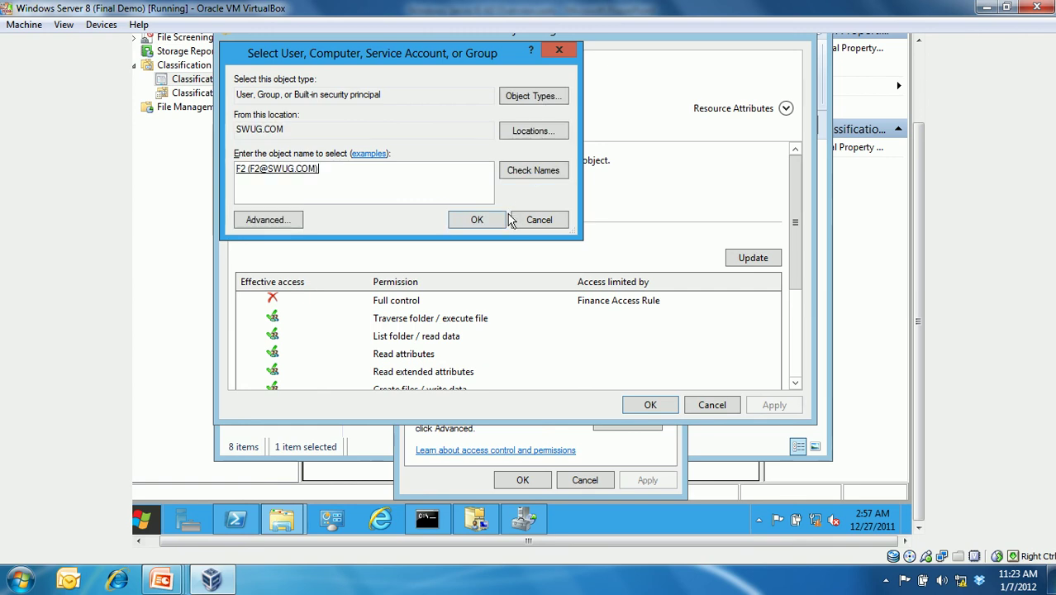
{"action": "left_click", "coordinate": [498, 220]}
{"action": "left_click", "coordinate": [758, 259]}
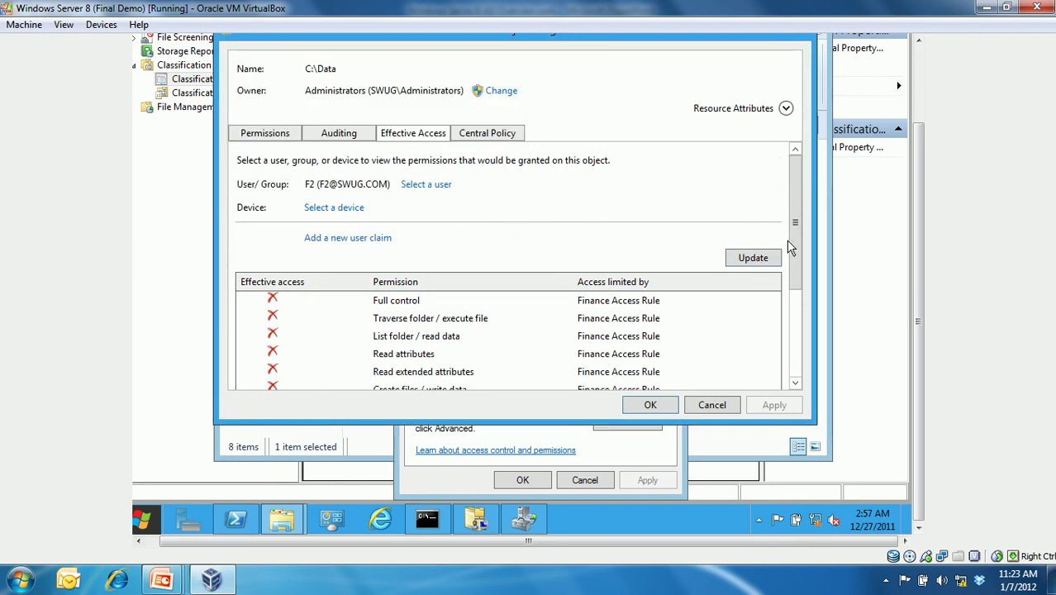
{"action": "left_click_drag", "start_coordinate": [795, 246], "coordinate": [797, 303]}
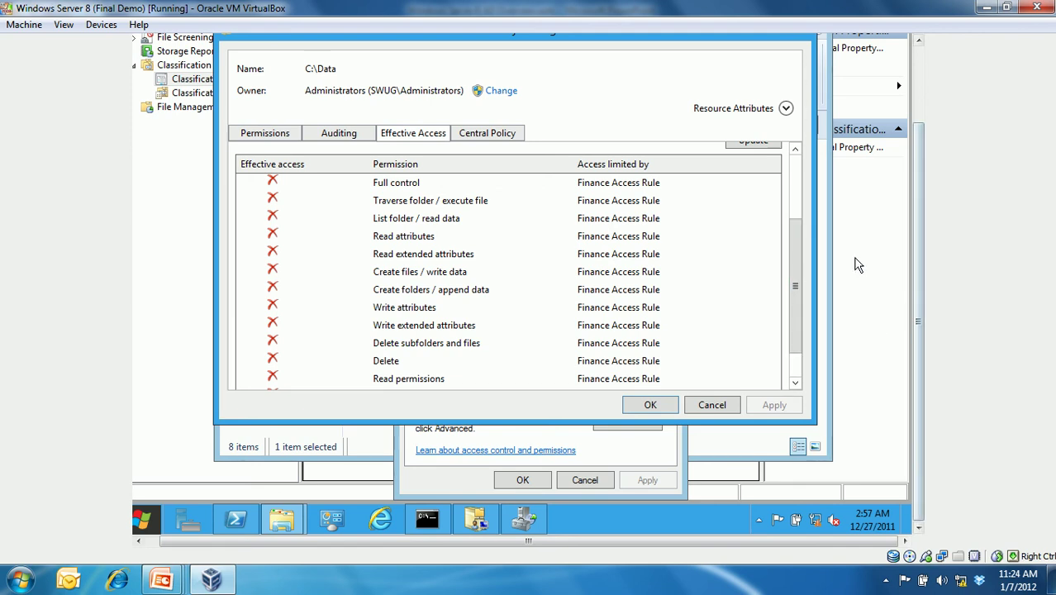
{"action": "left_click", "coordinate": [475, 519]}
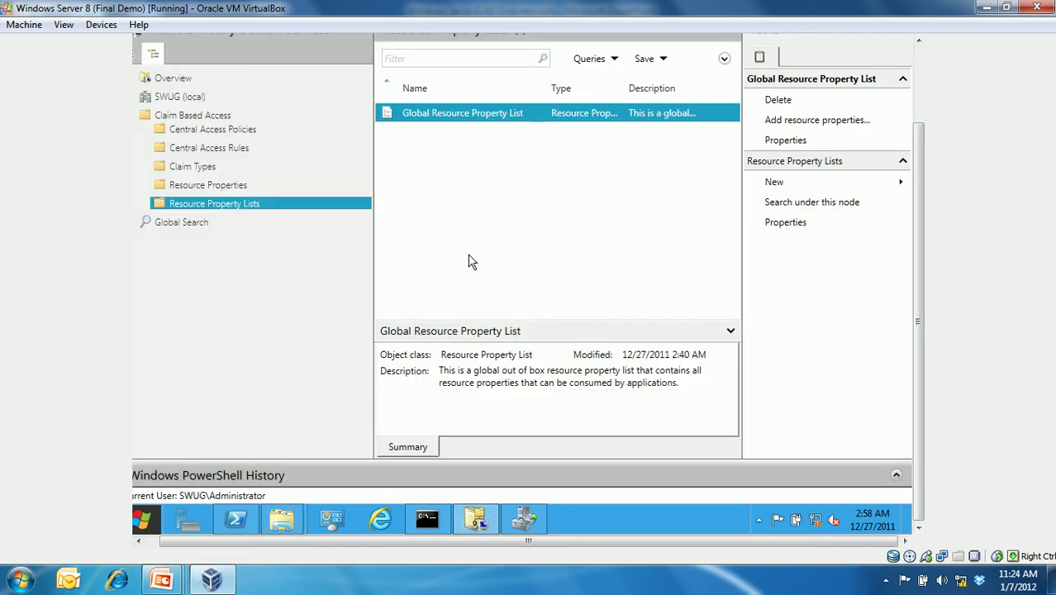
- Open the Finance Access Rule's properties from Central Access Rules
{"action": "left_click", "coordinate": [221, 151]}
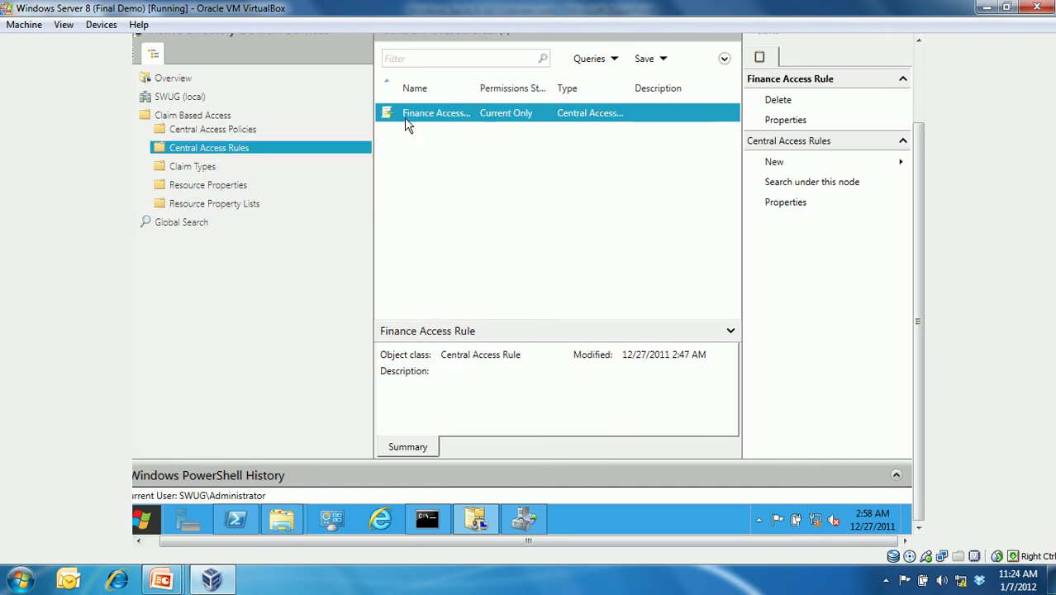
{"action": "right_click", "coordinate": [438, 121]}
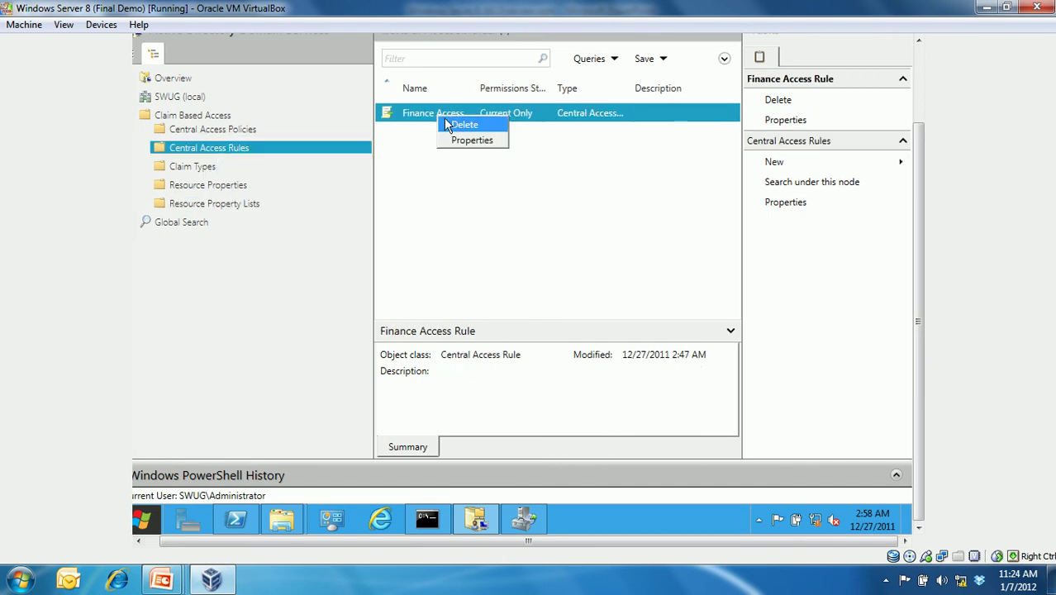
{"action": "left_click", "coordinate": [468, 139]}
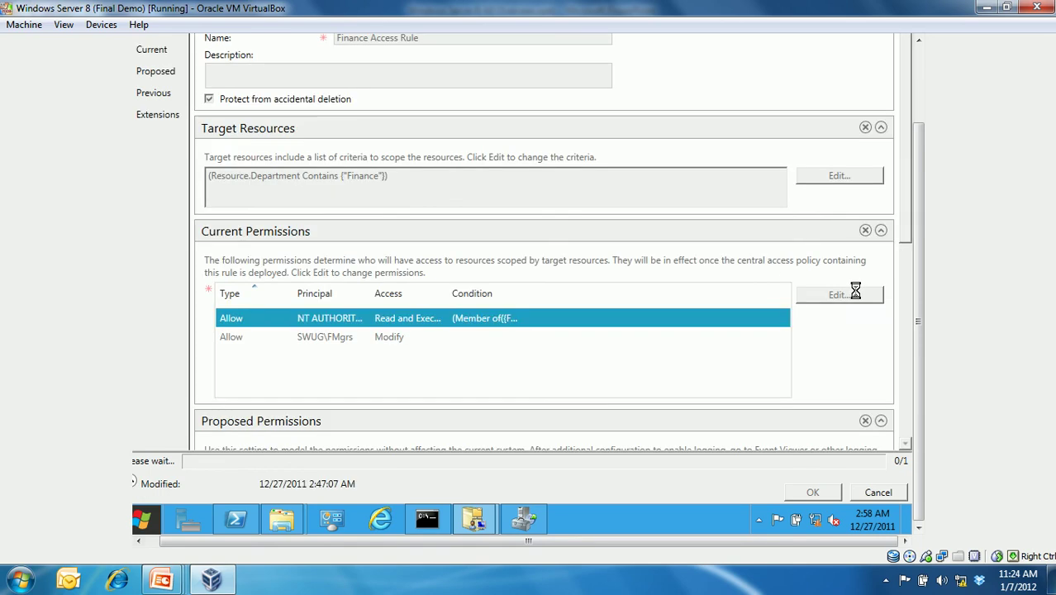
- Join the Authenticated Users conditions with Or instead of And, save the rule, and show PowerShell
{"action": "left_click", "coordinate": [803, 296]}
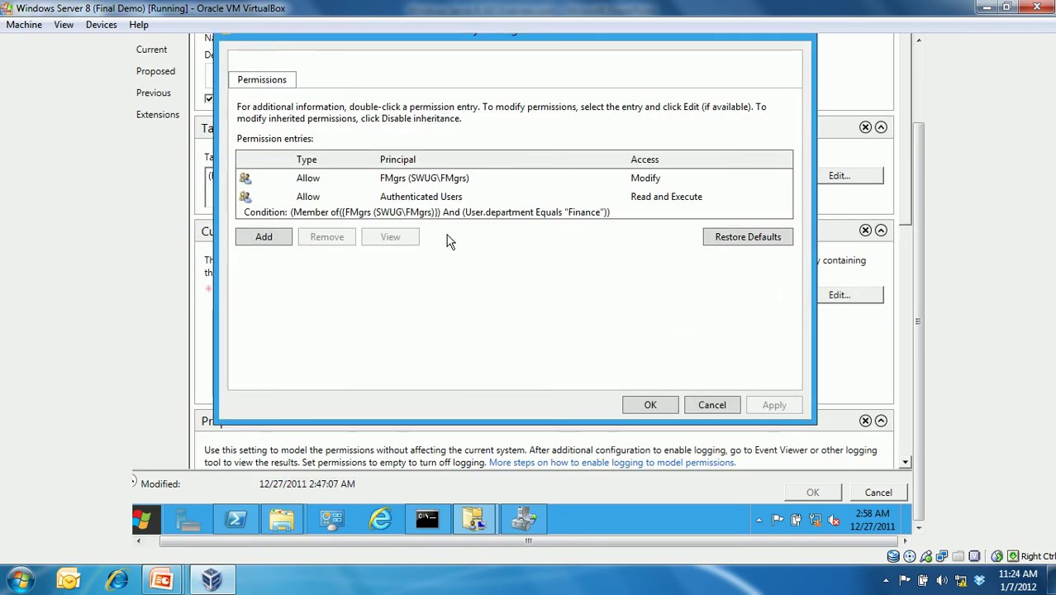
{"action": "left_click", "coordinate": [404, 202]}
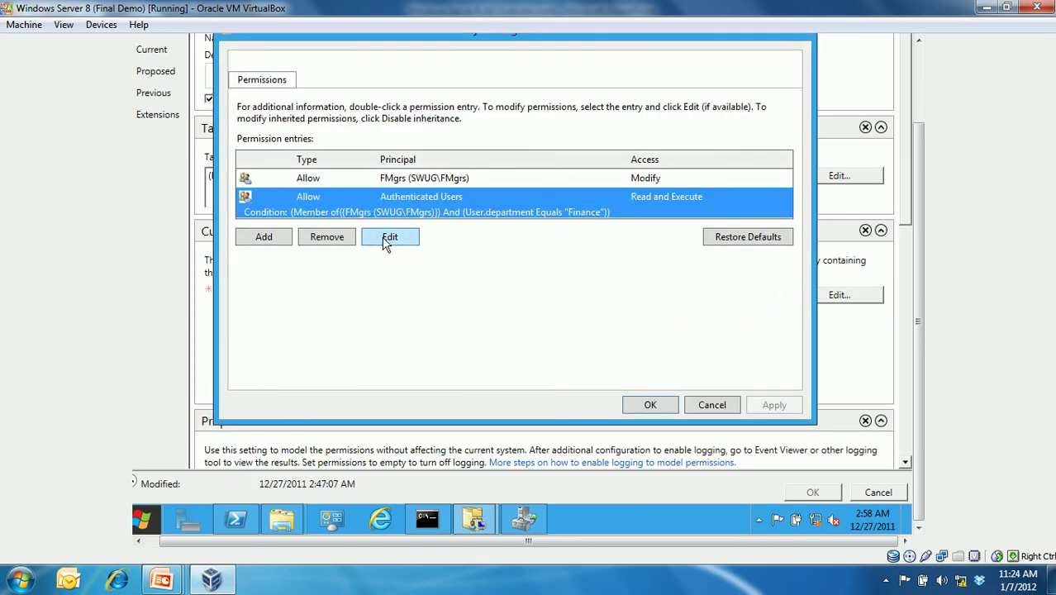
{"action": "left_click", "coordinate": [390, 238]}
{"action": "left_click", "coordinate": [283, 368]}
{"action": "left_click", "coordinate": [280, 395]}
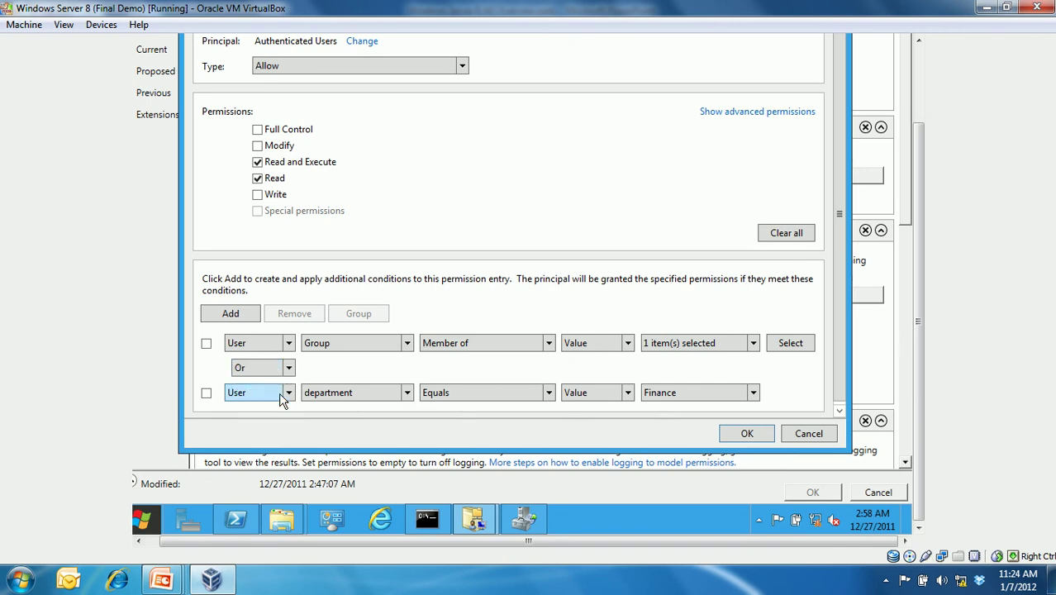
{"action": "left_click", "coordinate": [749, 432]}
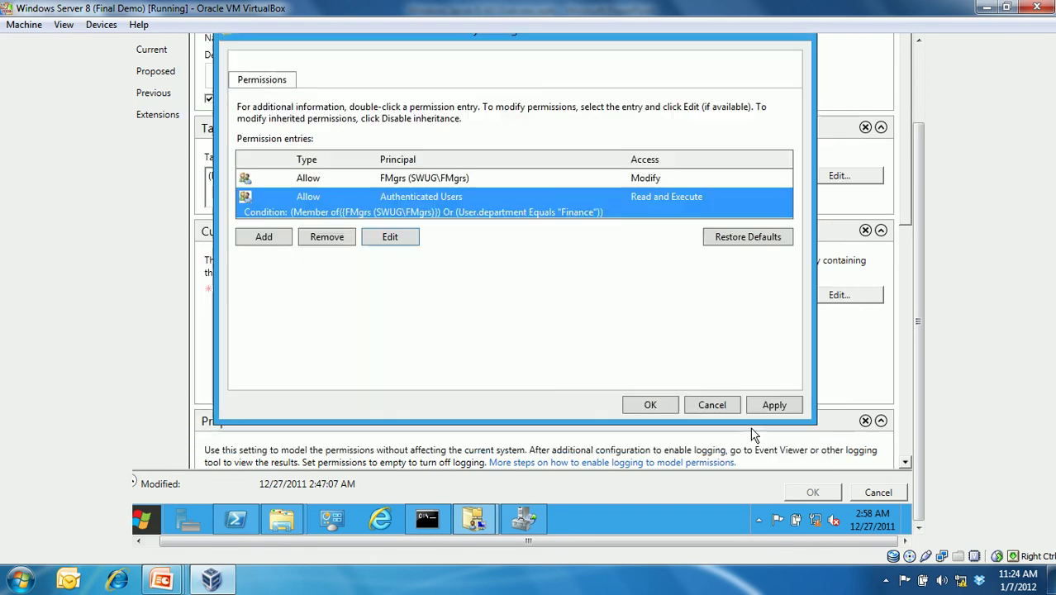
{"action": "left_click", "coordinate": [666, 411]}
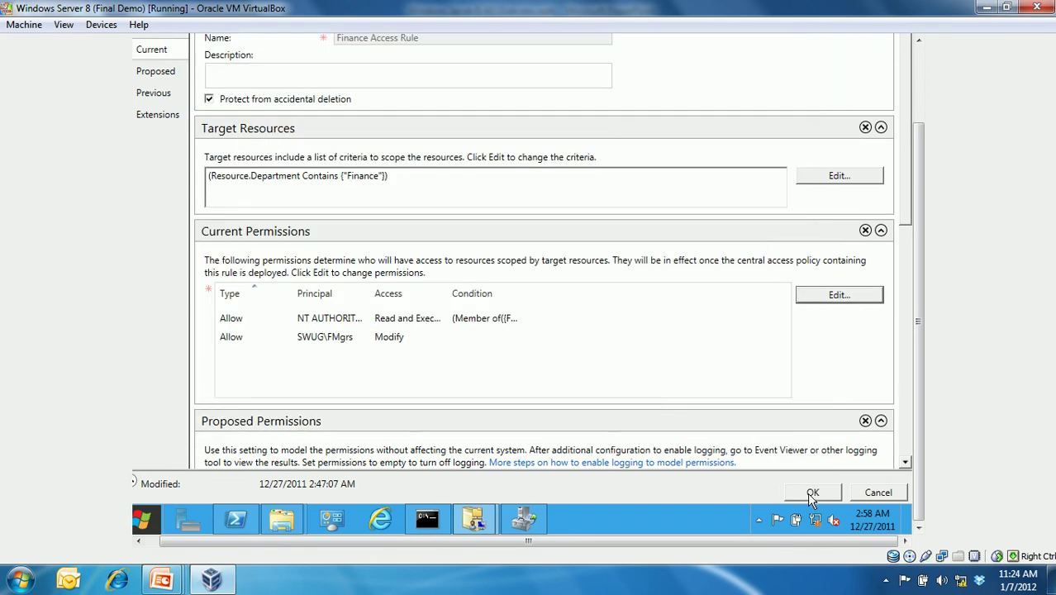
{"action": "left_click", "coordinate": [811, 496]}
{"action": "left_click", "coordinate": [236, 519]}
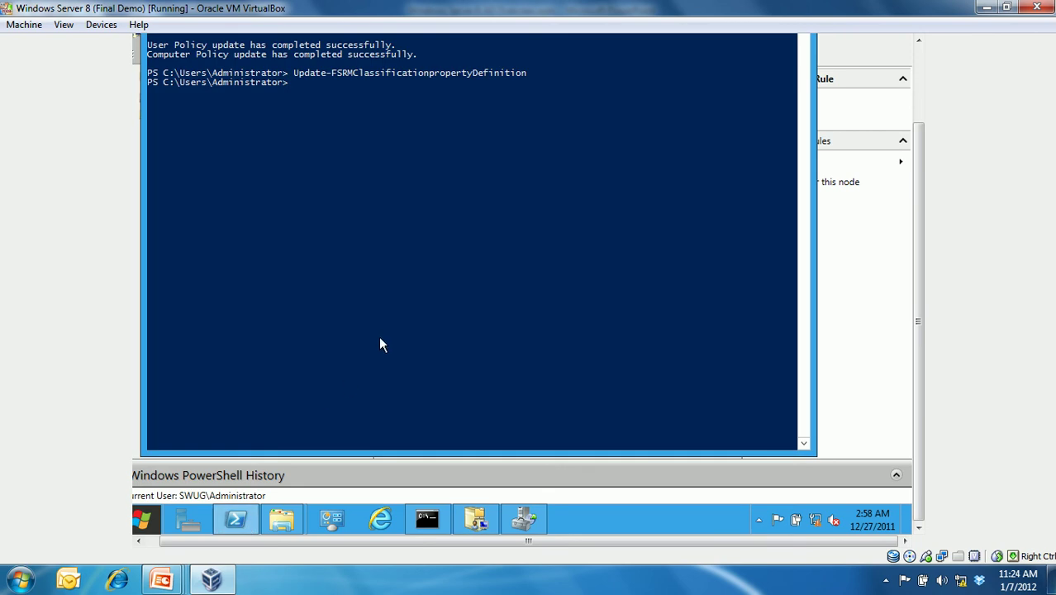
- Rerun gpupdate /force and Update-FSRMClassificationPropertyDefinition from the PowerShell command history
{"action": "key", "text": "Up"}
{"action": "key", "text": "Up"}
{"action": "key", "text": "Return"}
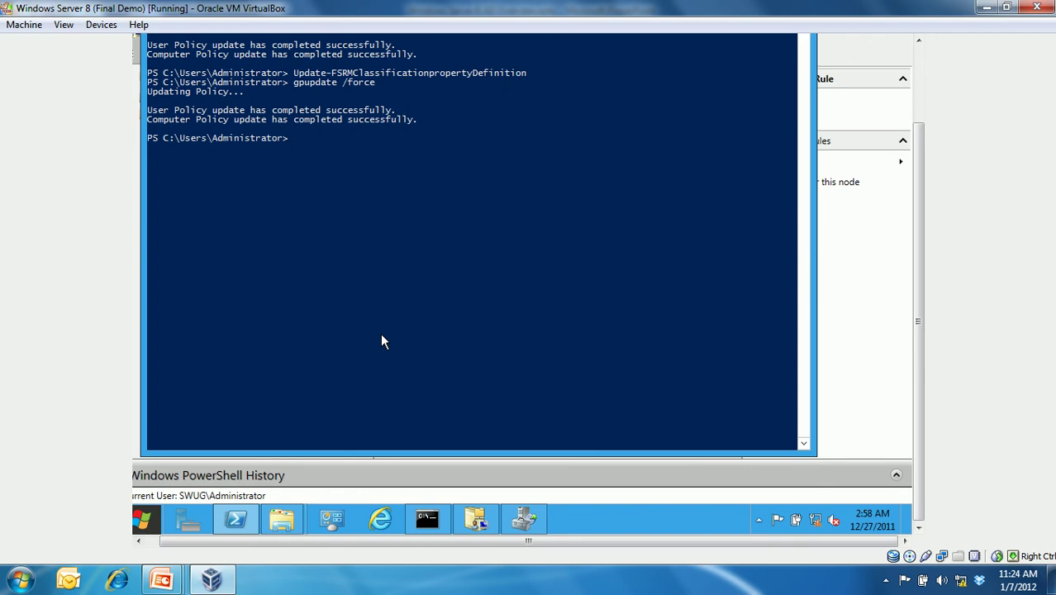
{"action": "key", "text": "Up"}
{"action": "key", "text": "Up"}
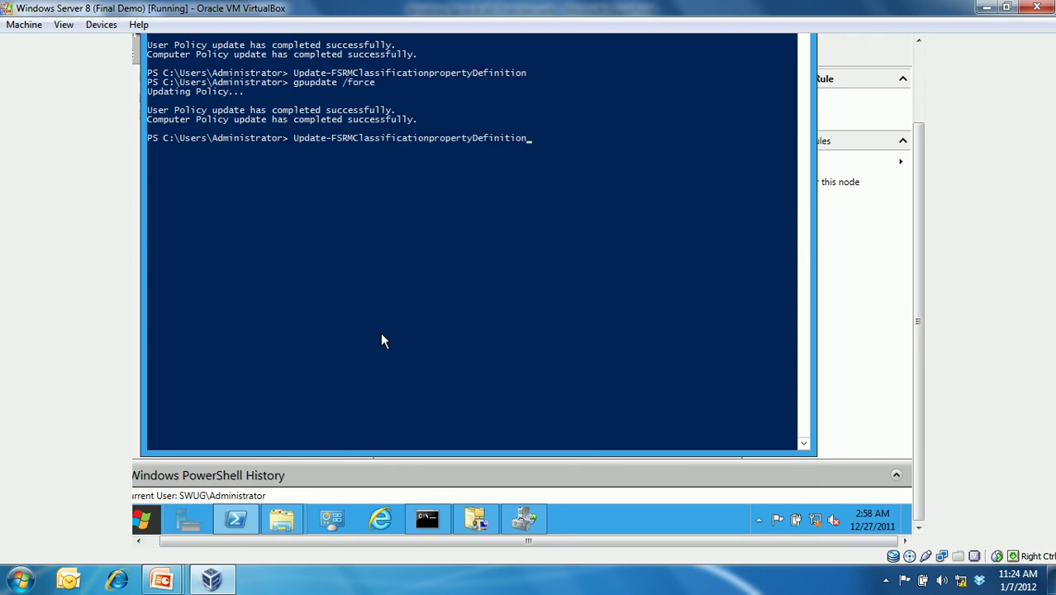
{"action": "key", "text": "Return"}
- Close the open Advanced Security Settings and Data Properties dialogs, returning to the file browser
{"action": "mouse_move", "coordinate": [282, 519]}
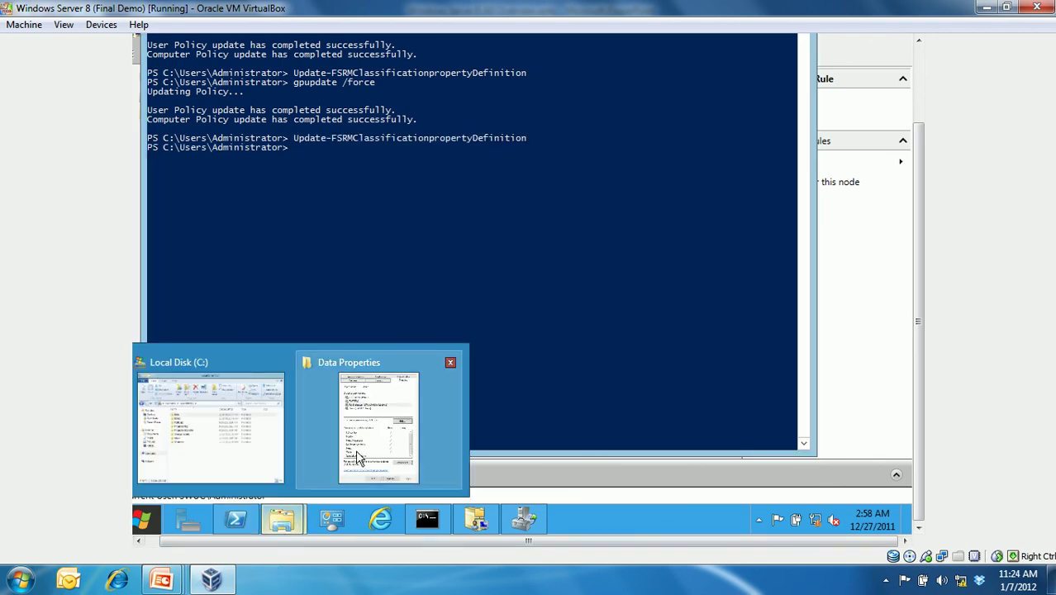
{"action": "left_click", "coordinate": [353, 465]}
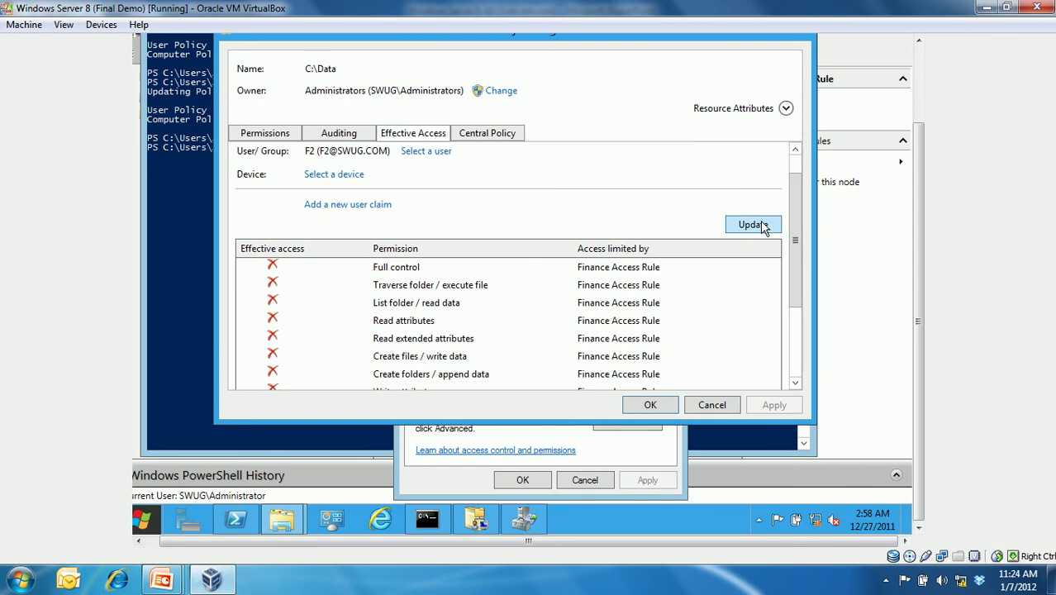
{"action": "left_click_drag", "start_coordinate": [796, 244], "coordinate": [796, 313]}
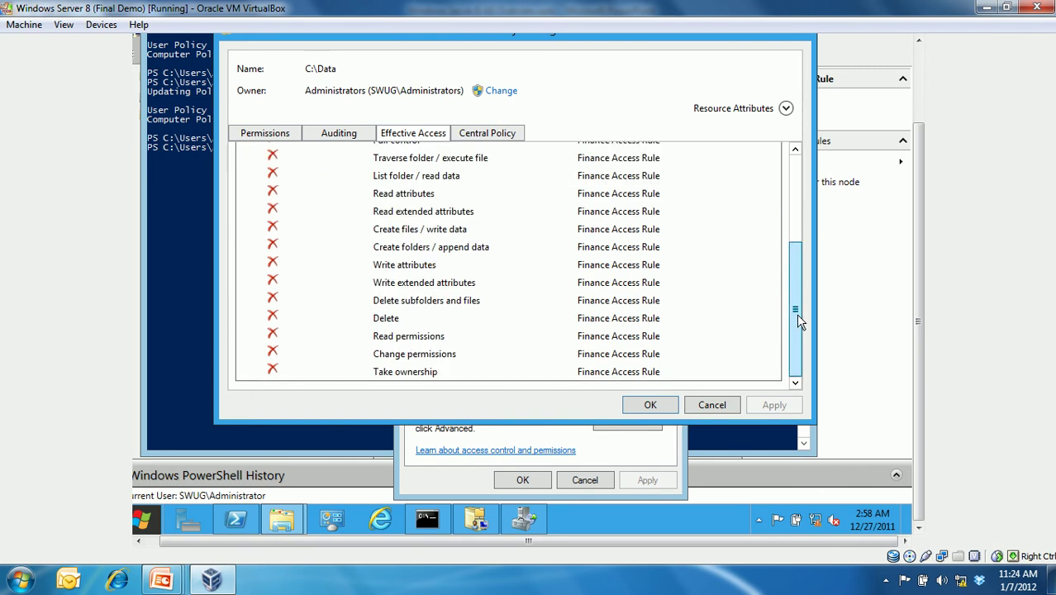
{"action": "left_click", "coordinate": [730, 412]}
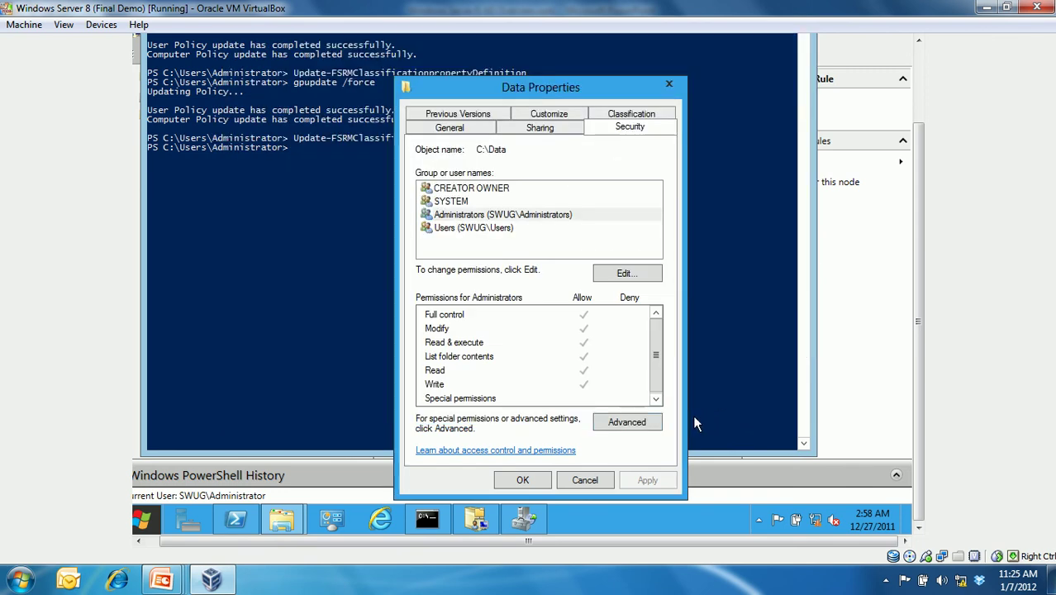
{"action": "left_click", "coordinate": [603, 479]}
{"action": "left_click", "coordinate": [286, 522]}
- Reopen the Data folder's Properties and go to its advanced security settings
{"action": "left_click", "coordinate": [386, 173]}
{"action": "right_click", "coordinate": [385, 173]}
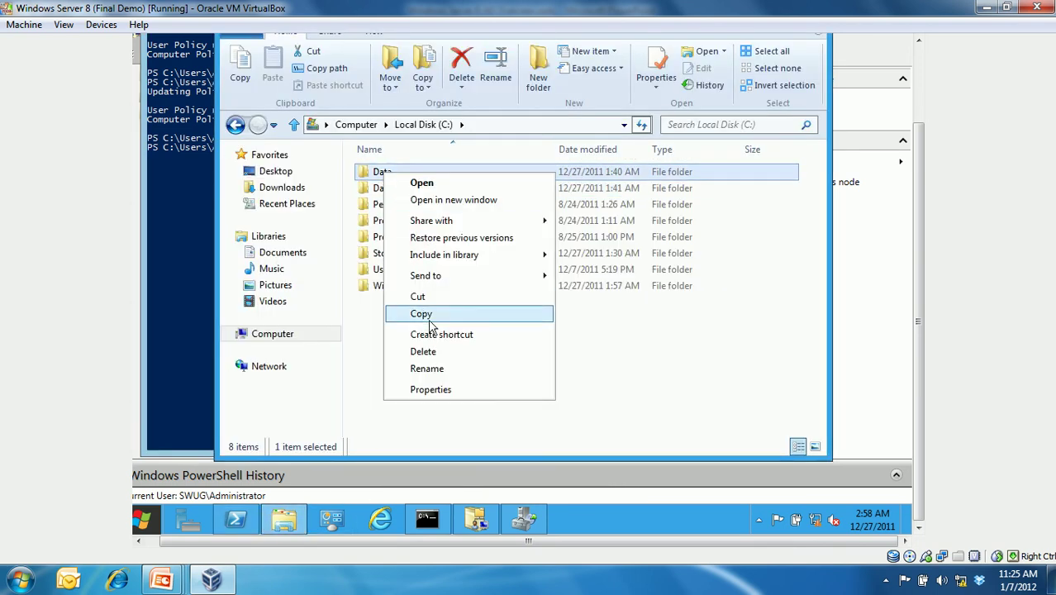
{"action": "left_click", "coordinate": [441, 390]}
{"action": "left_click", "coordinate": [616, 118]}
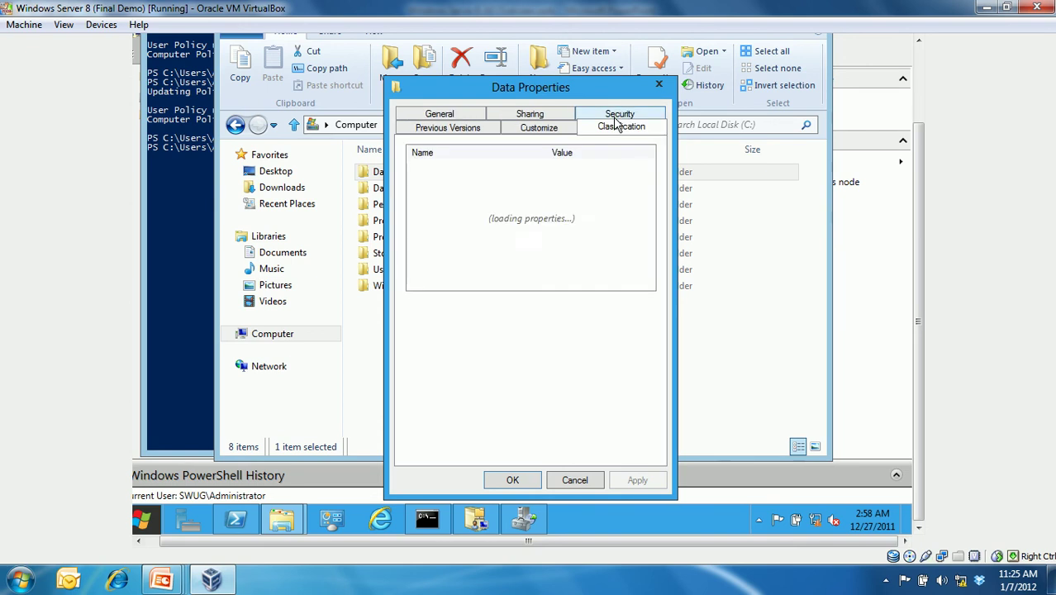
{"action": "left_click", "coordinate": [614, 116]}
{"action": "left_click", "coordinate": [617, 423]}
- Calculate effective access on Data for user F2, showing read allowed and write denied
{"action": "left_click", "coordinate": [418, 137]}
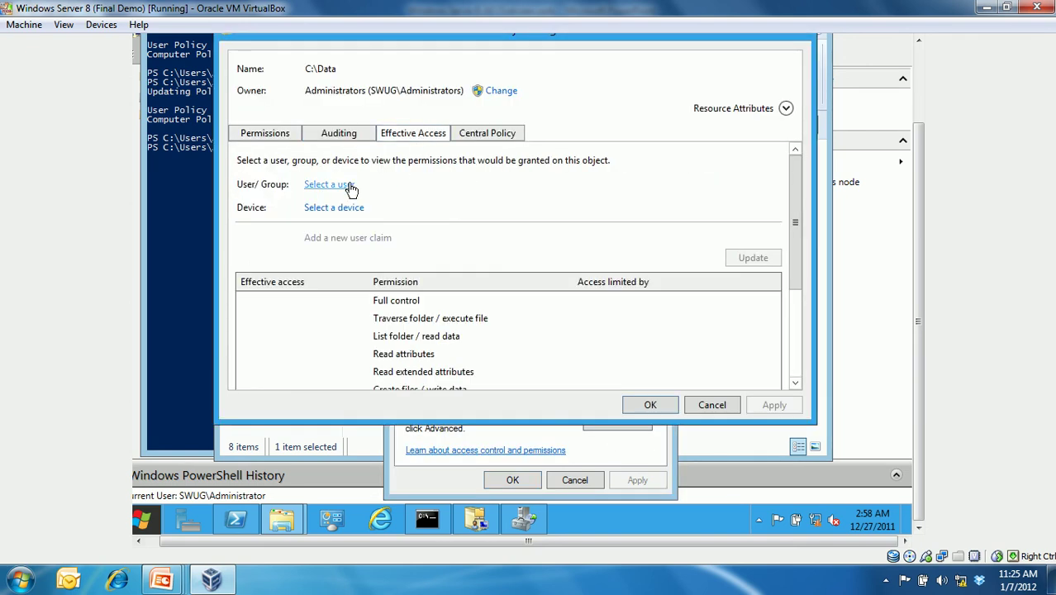
{"action": "left_click", "coordinate": [330, 184]}
{"action": "type", "text": "f2"}
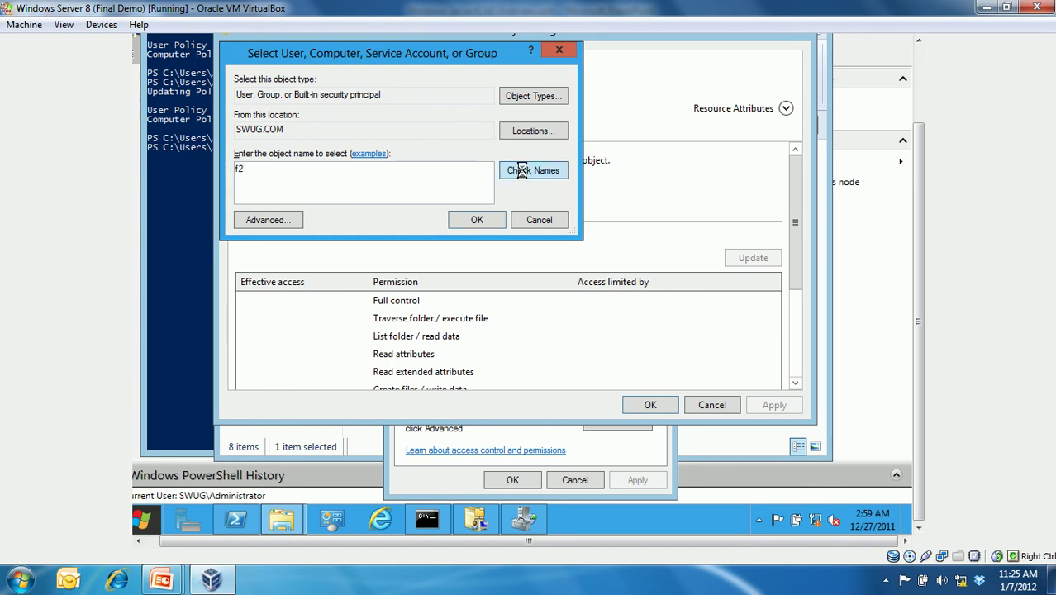
{"action": "left_click", "coordinate": [533, 170]}
{"action": "left_click", "coordinate": [476, 220]}
{"action": "left_click", "coordinate": [752, 258]}
{"action": "left_click_drag", "start_coordinate": [795, 229], "coordinate": [799, 292]}
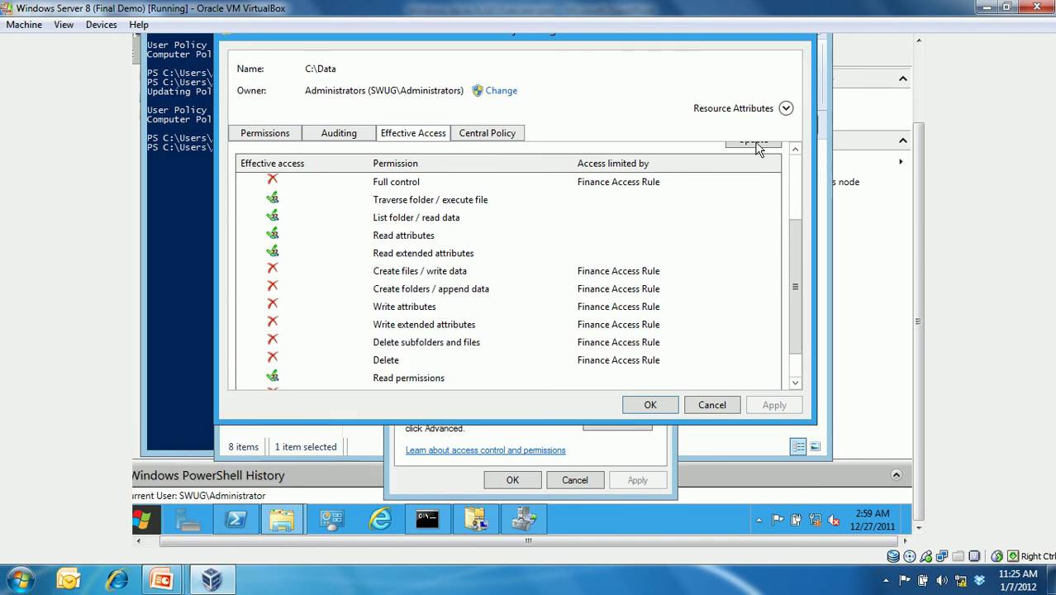
{"action": "scroll", "coordinate": [799, 168], "scroll_direction": "up", "scroll_amount": 5}
- Check Administrator's effective access on Data, showing it denied by the Finance Access Rule
{"action": "left_click", "coordinate": [419, 184]}
{"action": "type", "text": "admin"}
{"action": "key", "text": "Return"}
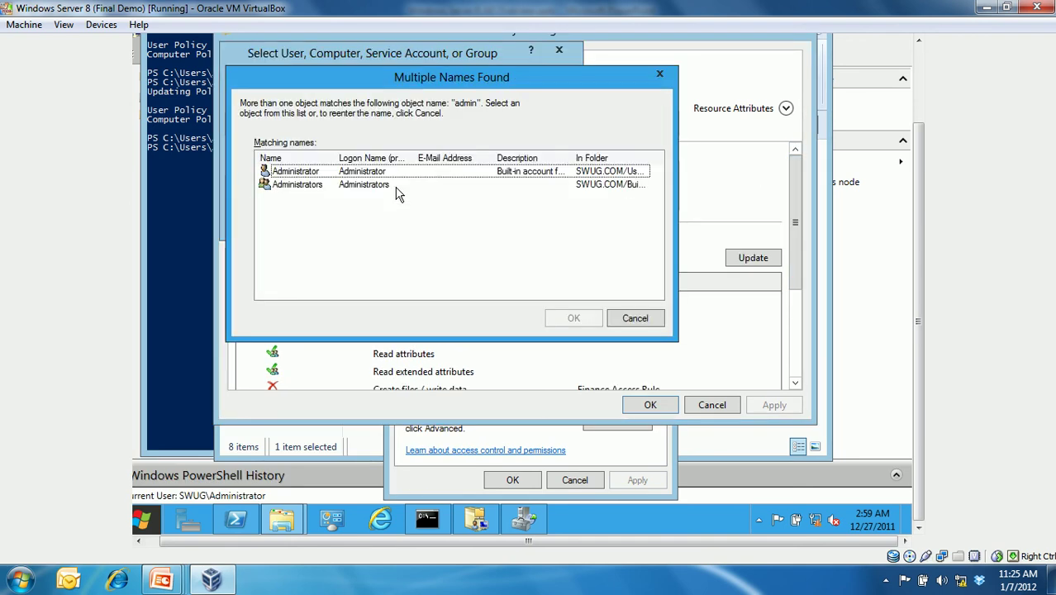
{"action": "double_click", "coordinate": [369, 172]}
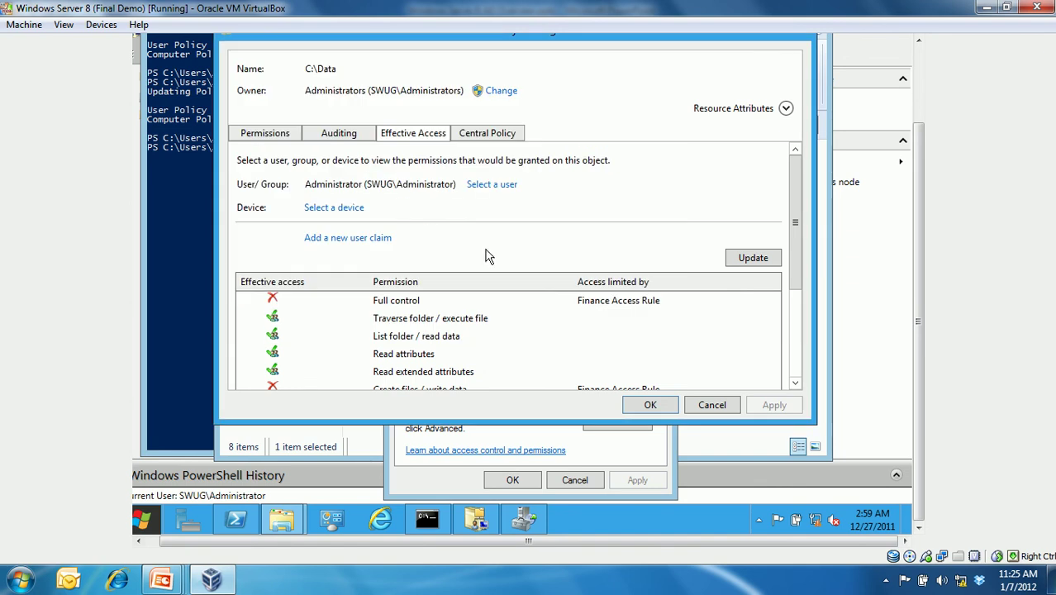
{"action": "left_click", "coordinate": [768, 260]}
{"action": "scroll", "coordinate": [792, 347], "scroll_direction": "down", "scroll_amount": 5}
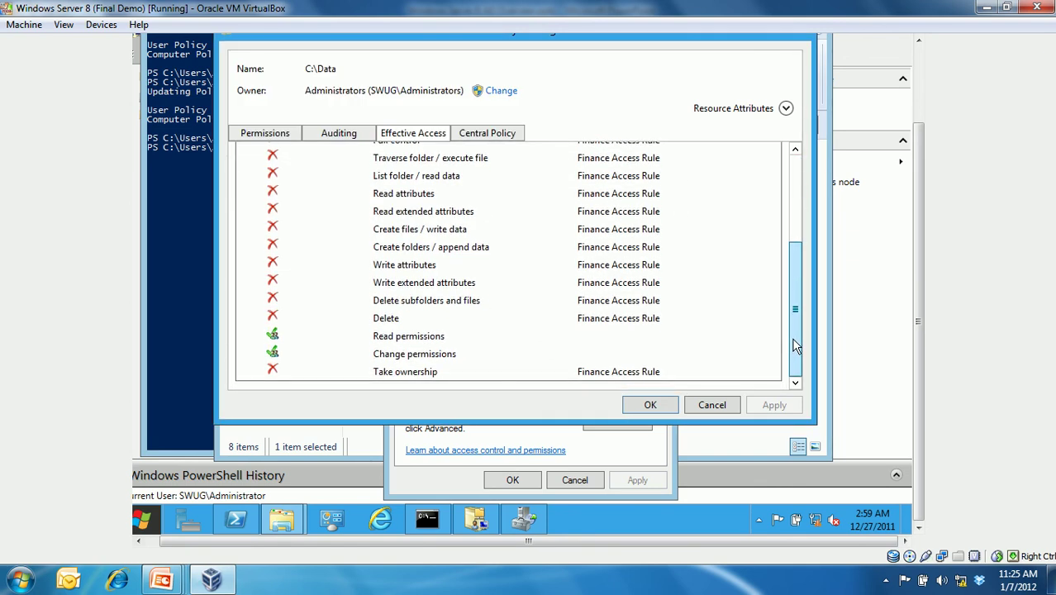
- Try opening the Data folder in Local Disk (C:), triggering the permission warning
{"action": "mouse_move", "coordinate": [281, 520]}
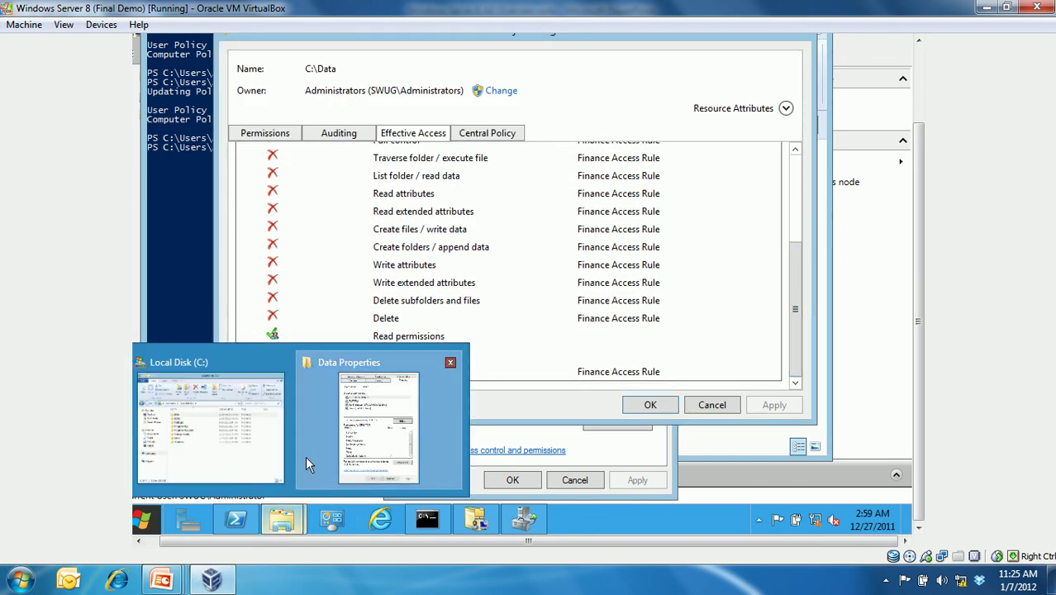
{"action": "left_click", "coordinate": [273, 403]}
{"action": "double_click", "coordinate": [384, 173]}
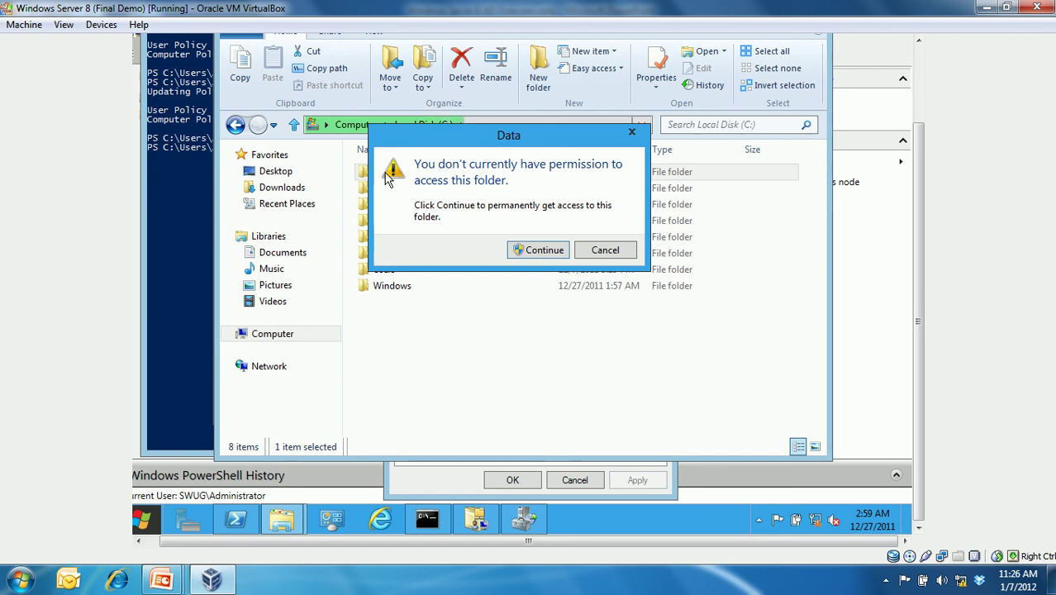
- Leave the VM and bring up the Windows Server 8 AD Overview presentation in PowerPoint
{"action": "left_click", "coordinate": [529, 521]}
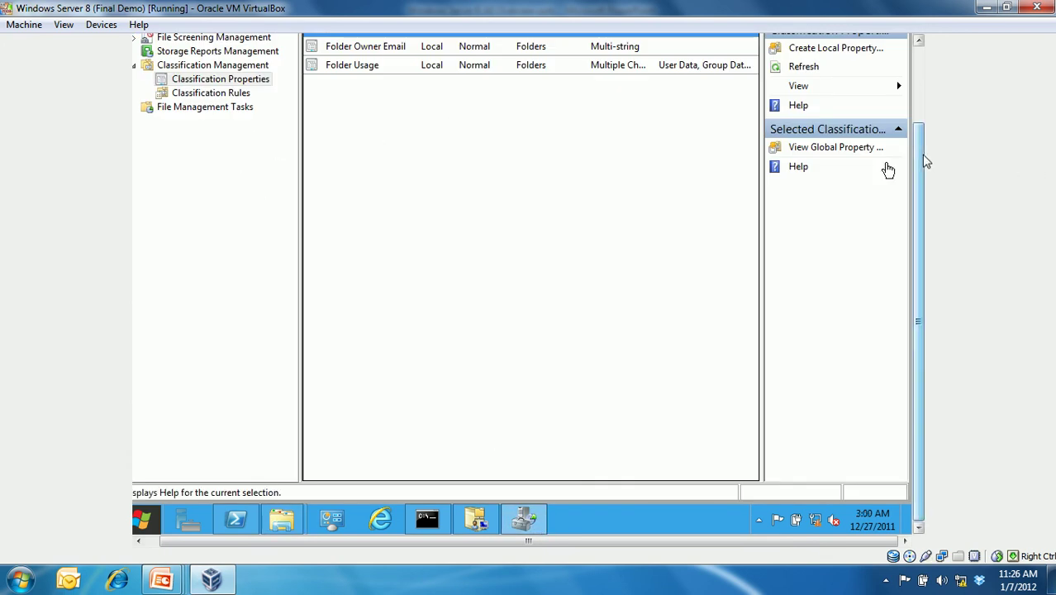
{"action": "left_click_drag", "start_coordinate": [922, 160], "coordinate": [899, 91]}
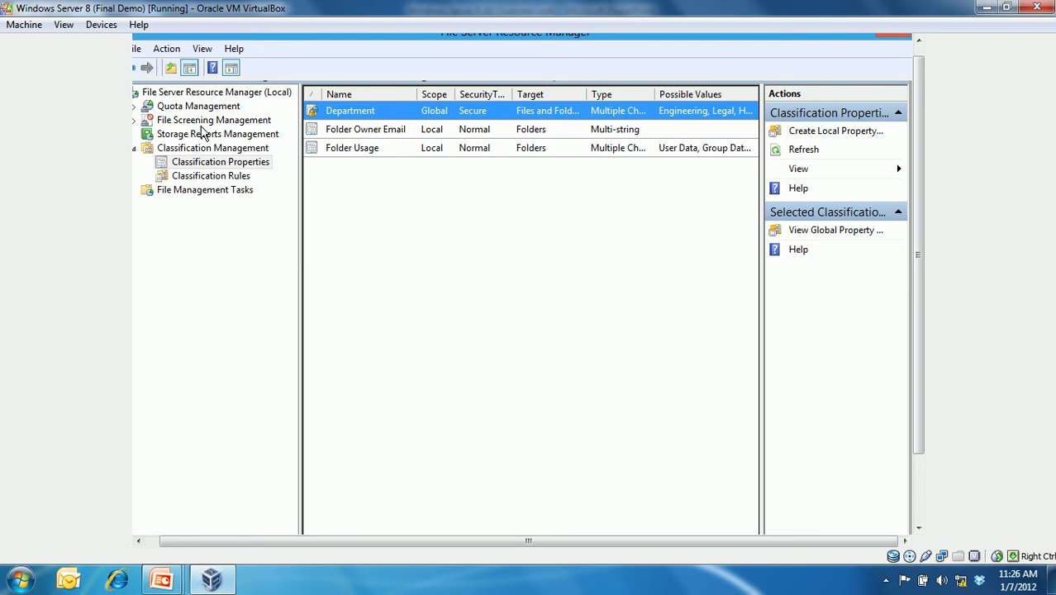
{"action": "left_click", "coordinate": [162, 579]}
{"action": "left_click", "coordinate": [138, 523]}
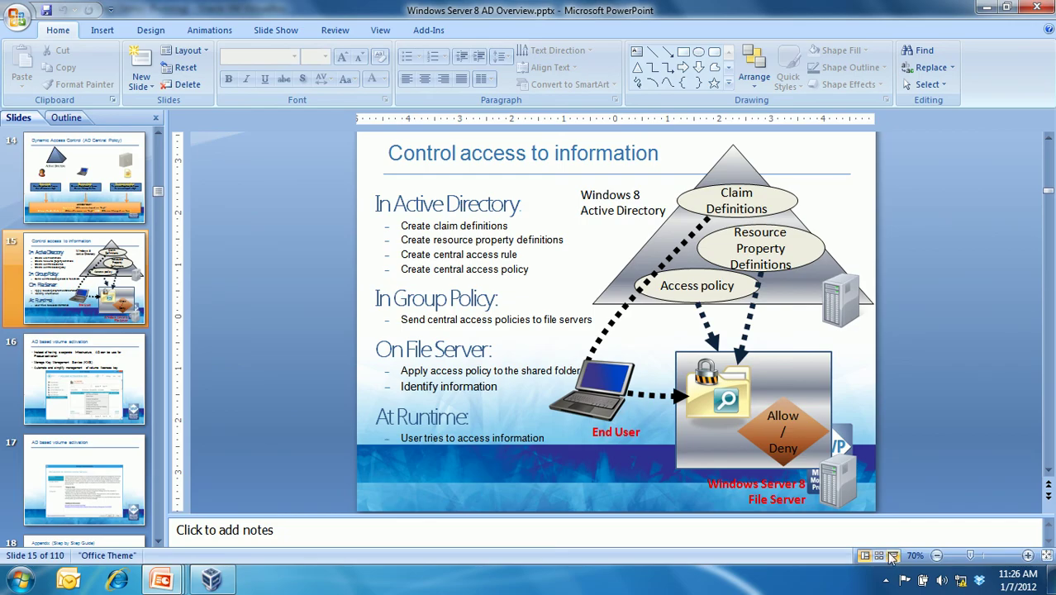
- Present slide 15 'Control access to information', then return to Normal view on slide 16
{"action": "left_click", "coordinate": [893, 556]}
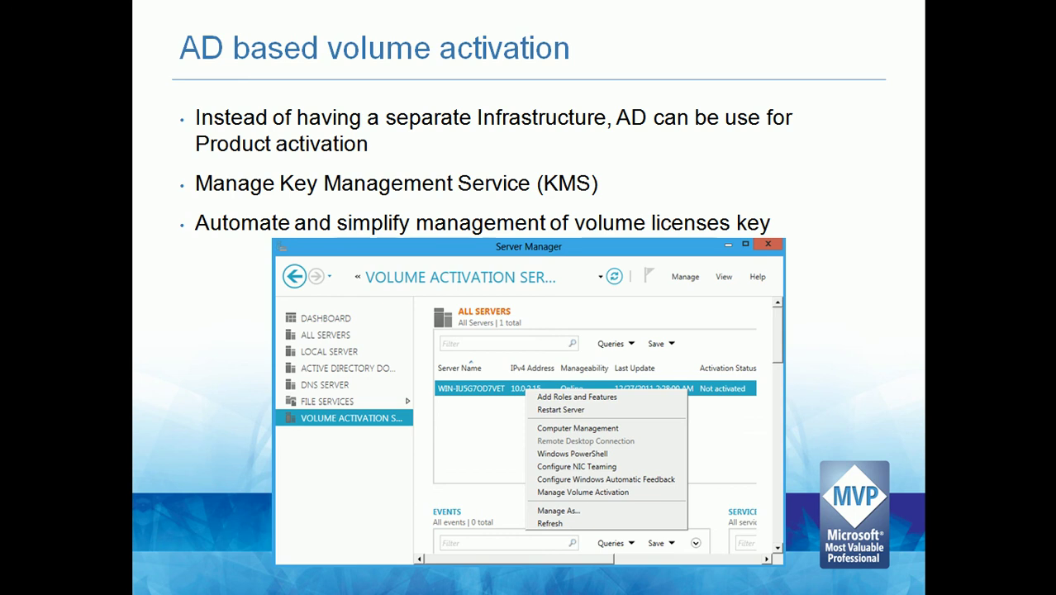
{"action": "key", "text": "Escape"}
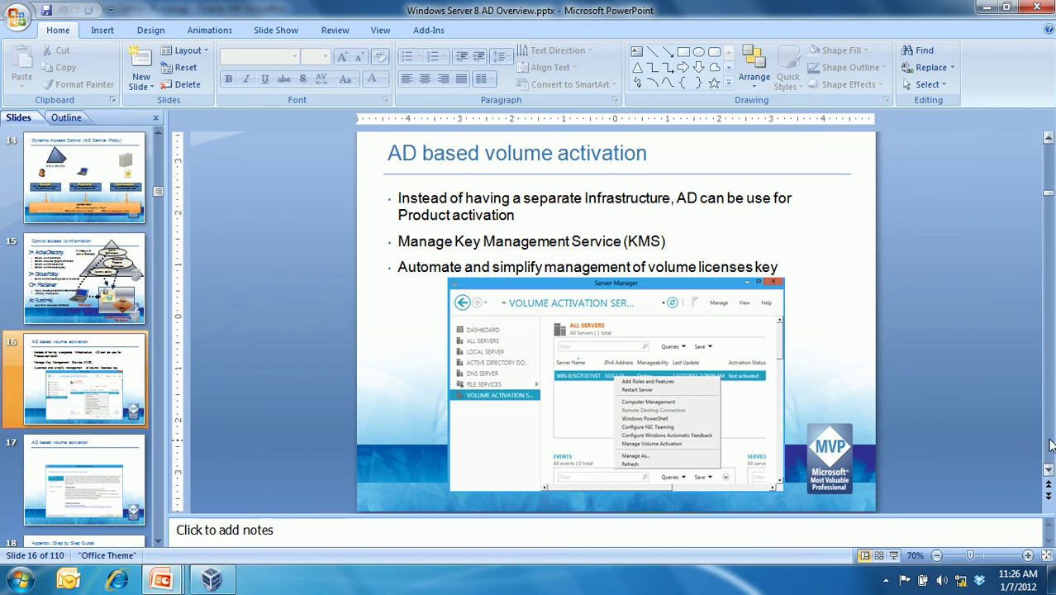
{"action": "left_click_drag", "start_coordinate": [167, 194], "coordinate": [157, 488]}
- Present the Data folder security screenshot slides starting from slide 93, then exit
{"action": "left_click", "coordinate": [135, 378]}
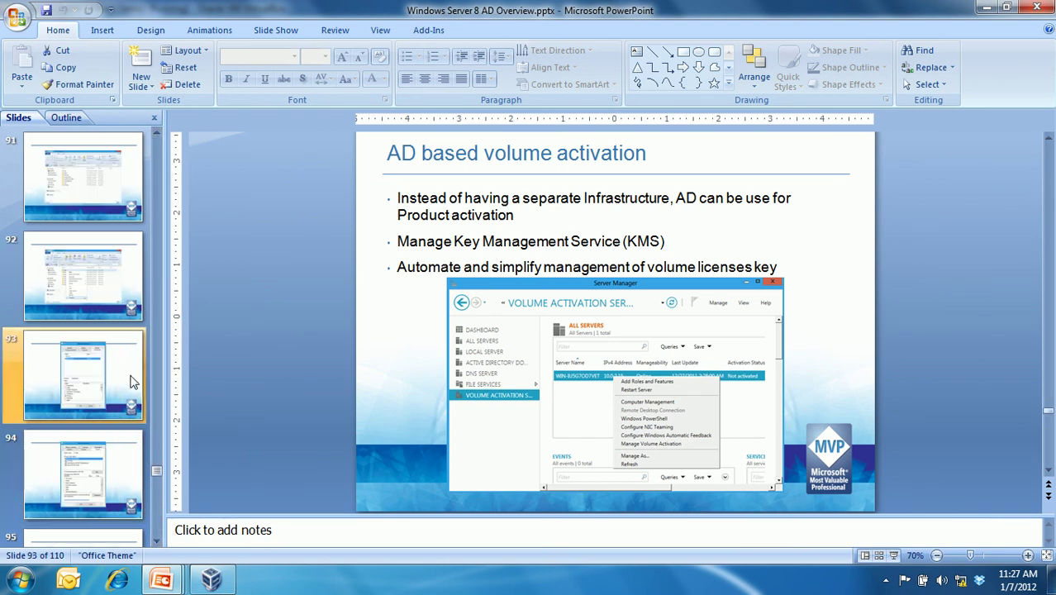
{"action": "scroll", "coordinate": [99, 348], "scroll_direction": "down", "scroll_amount": 3}
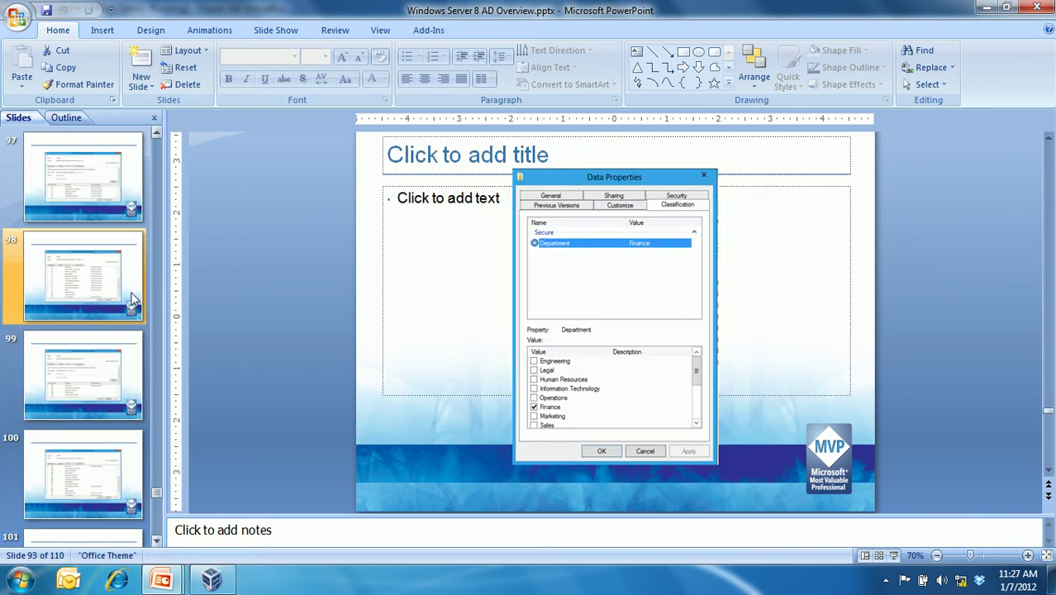
{"action": "left_click", "coordinate": [897, 557]}
{"action": "left_click", "coordinate": [899, 558]}
{"action": "key", "text": "Right"}
{"action": "key", "text": "Right"}
{"action": "key", "text": "Right"}
{"action": "key", "text": "Right"}
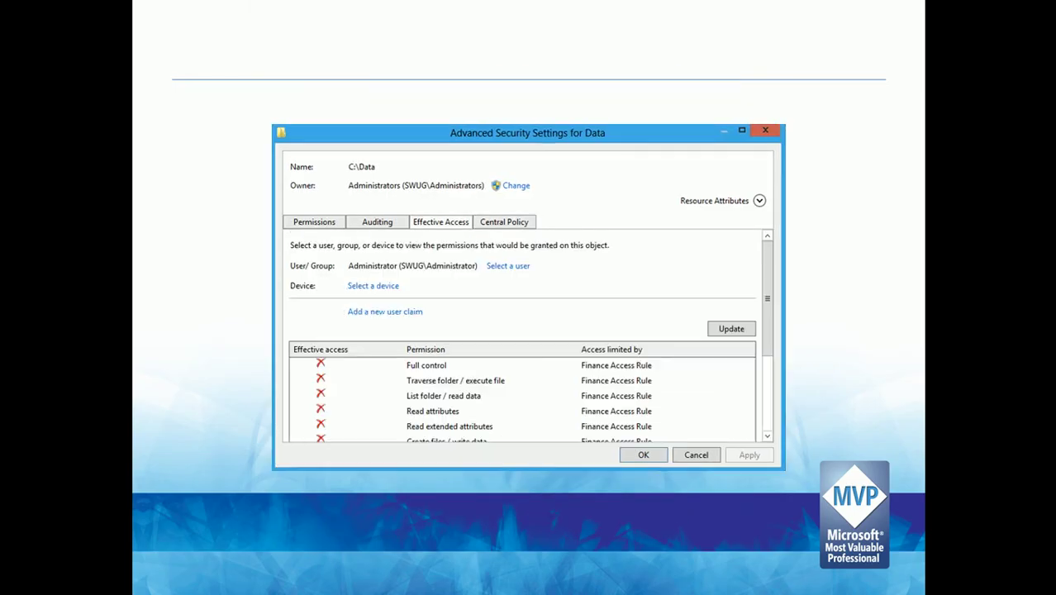
{"action": "key", "text": "Right"}
{"action": "key", "text": "Right"}
{"action": "key", "text": "Right"}
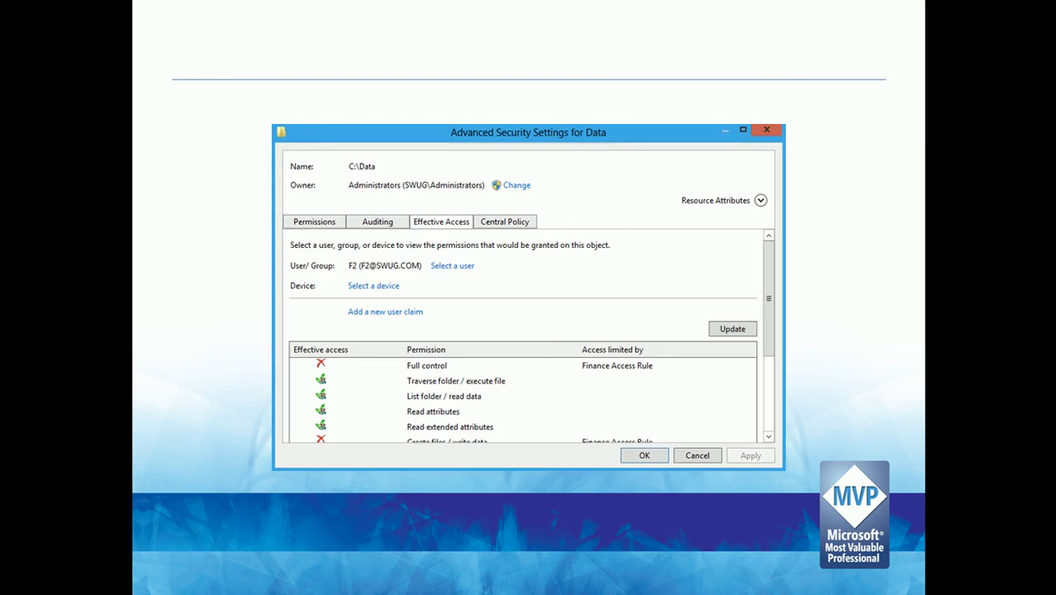
{"action": "key", "text": "Escape"}
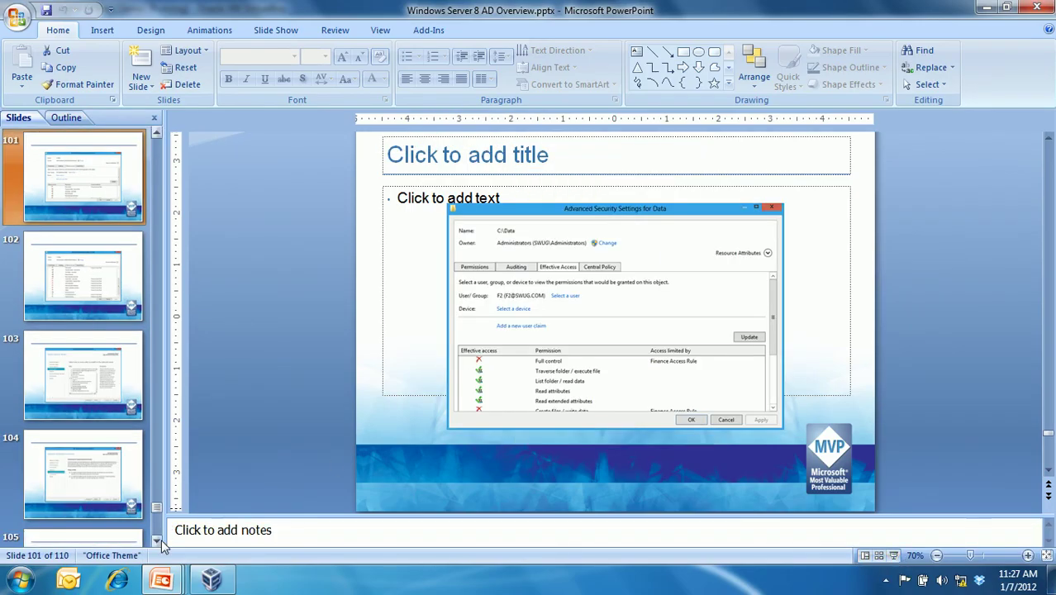
- Navigate the Slides pane to slide 105 showing the Volume Activation Services page
{"action": "left_click", "coordinate": [161, 540]}
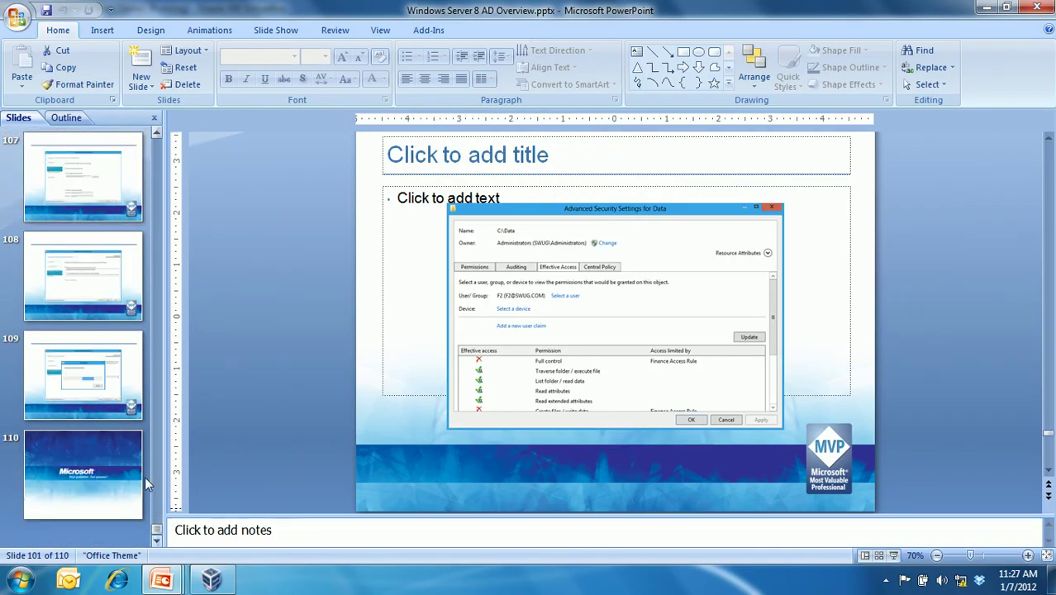
{"action": "scroll", "coordinate": [113, 281], "scroll_direction": "up", "scroll_amount": 3}
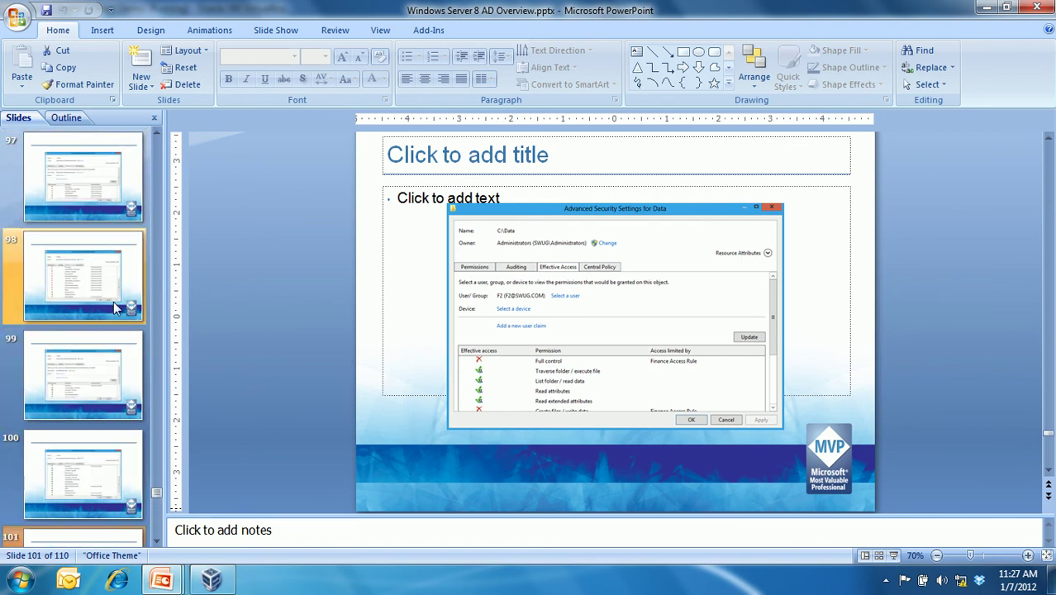
{"action": "scroll", "coordinate": [115, 482], "scroll_direction": "up", "scroll_amount": 2}
{"action": "key", "text": "Page_Down"}
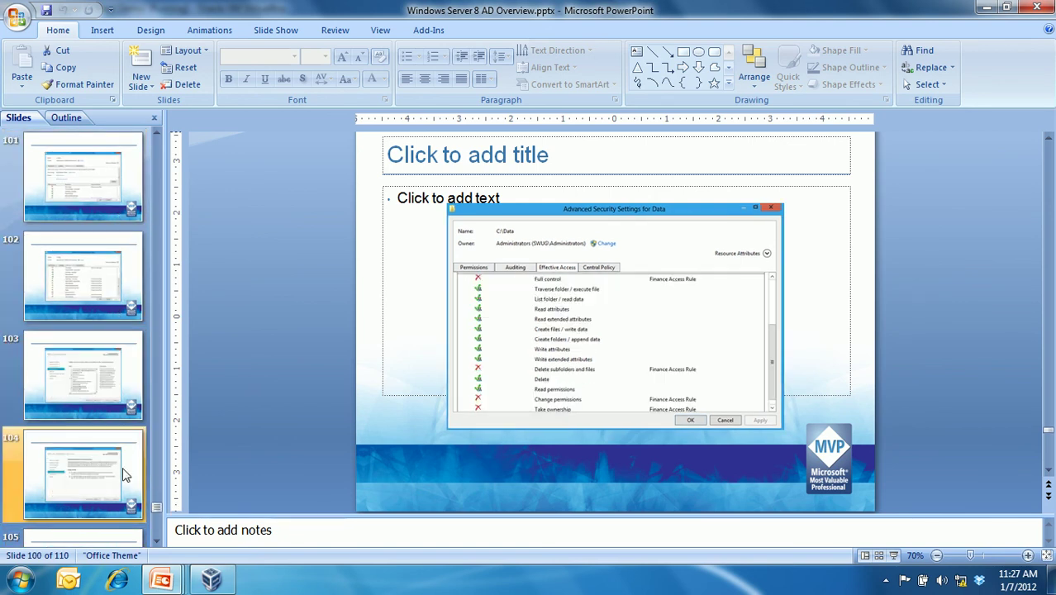
{"action": "scroll", "coordinate": [117, 460], "scroll_direction": "down", "scroll_amount": 1}
{"action": "left_click", "coordinate": [113, 335]}
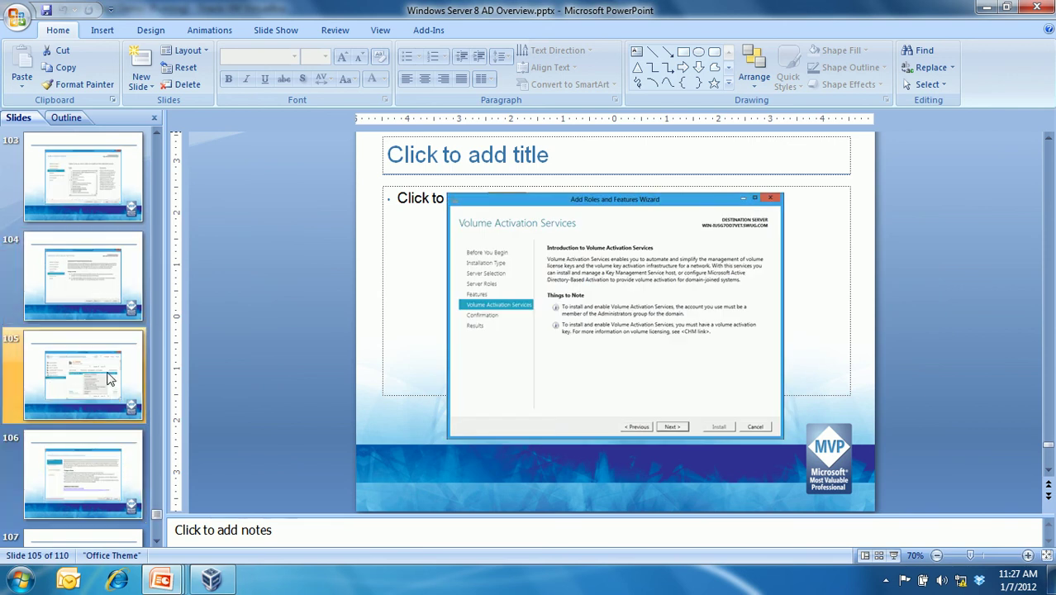